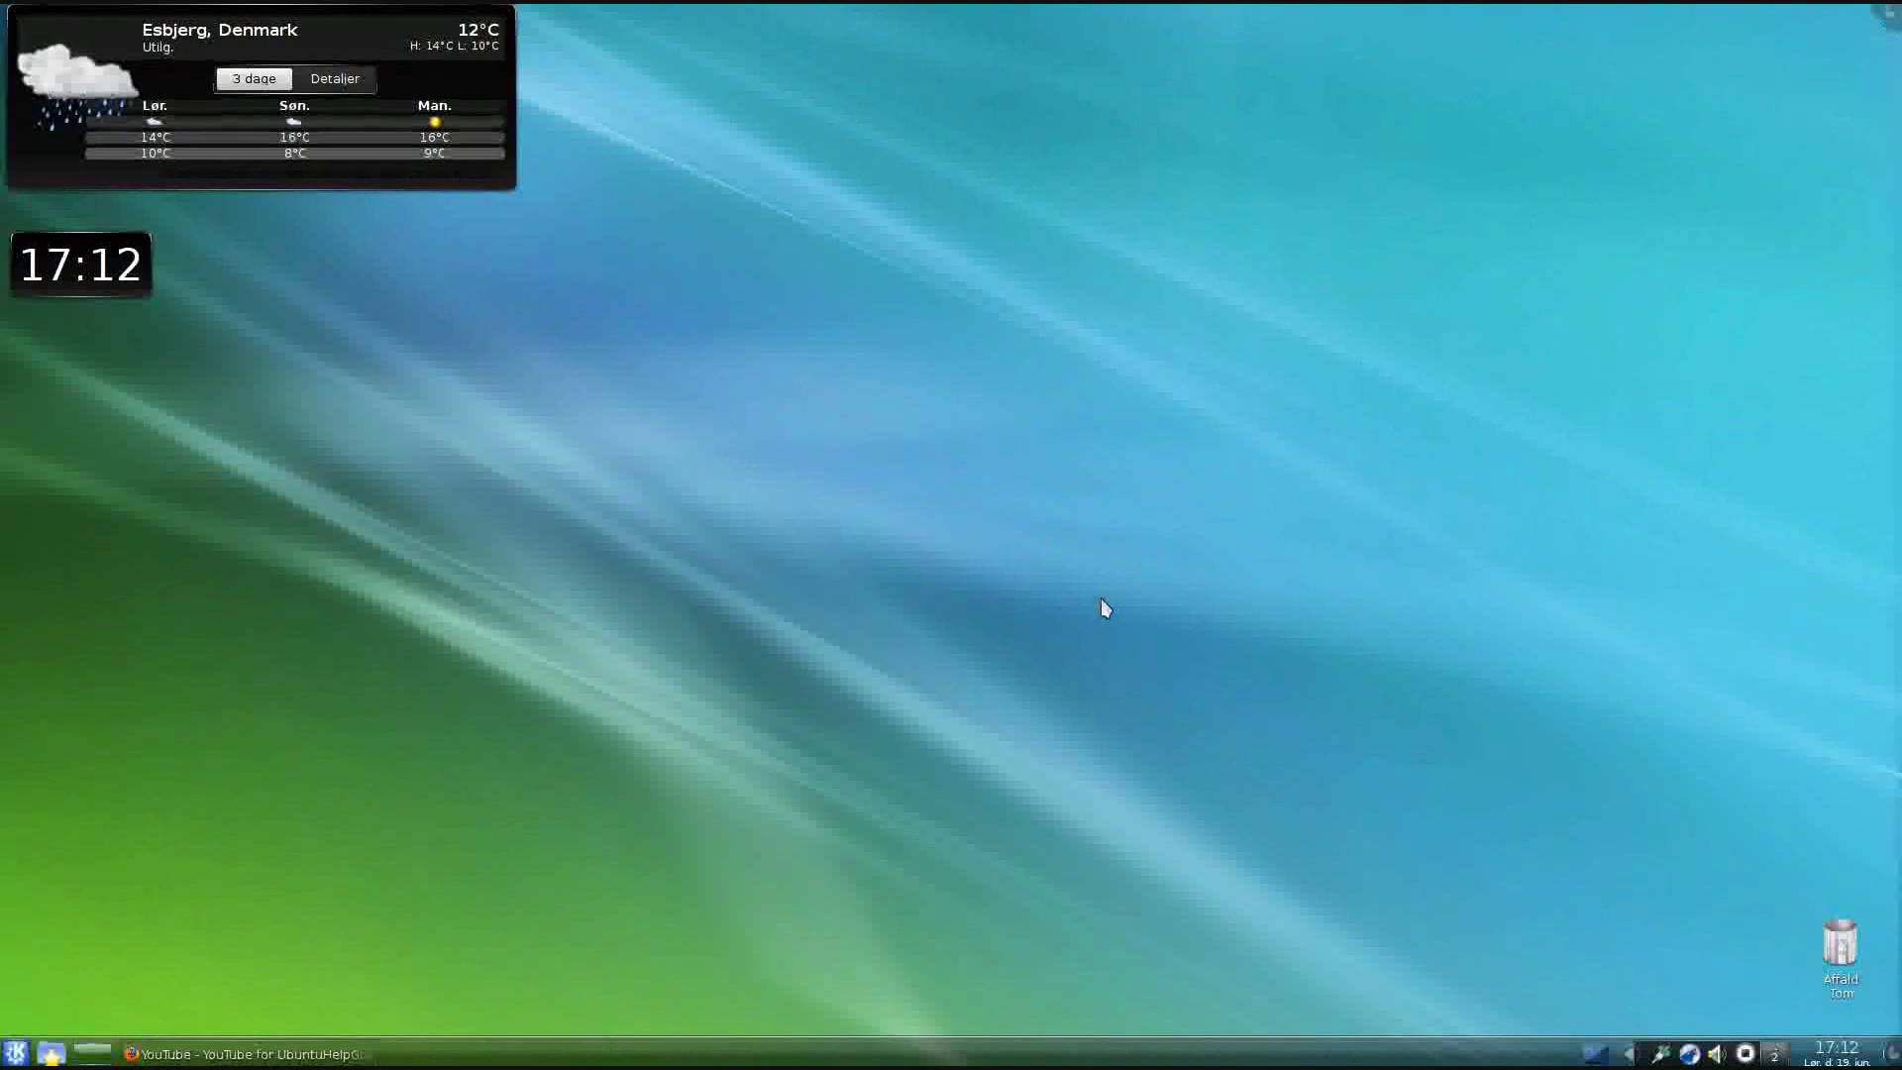
# Close the KPackageKit update pop-up and the System Notification Helper extra-packages pop-up
pyautogui.moveTo(216, 57)
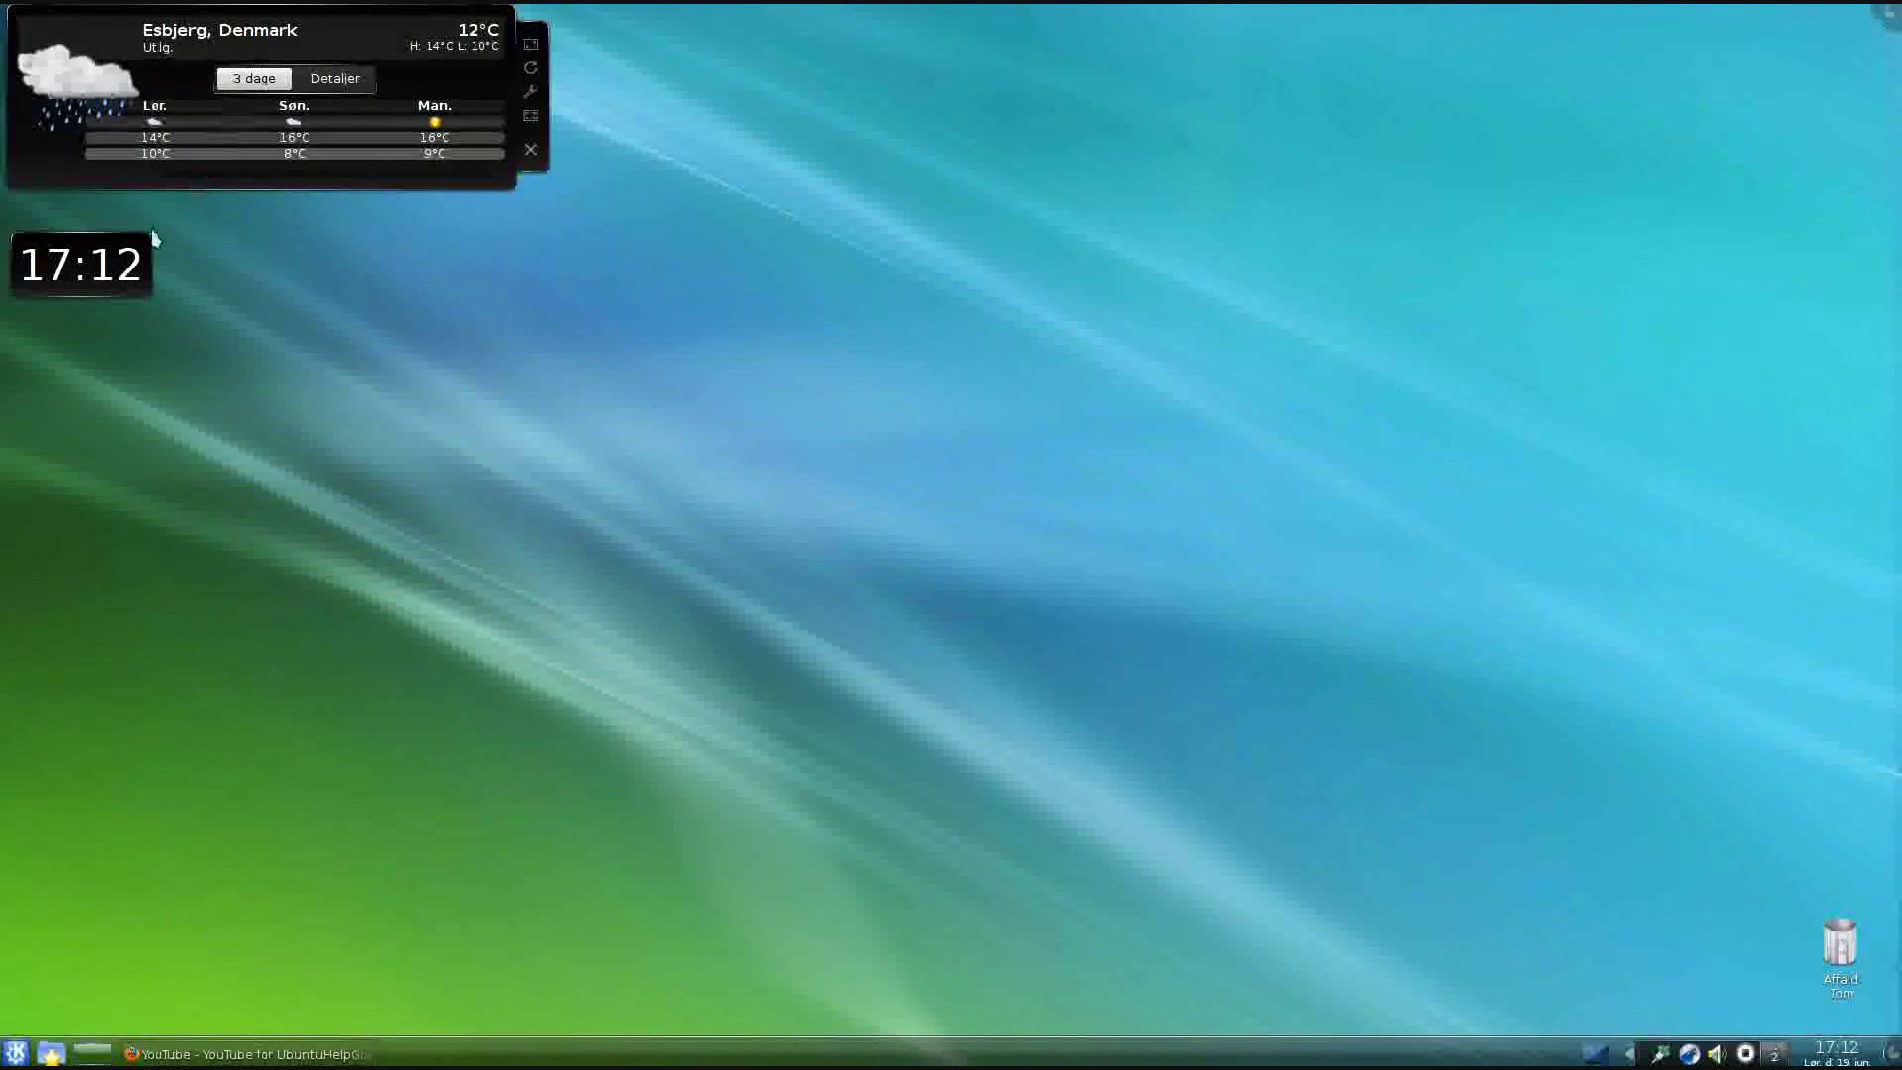
pyautogui.moveTo(139, 277)
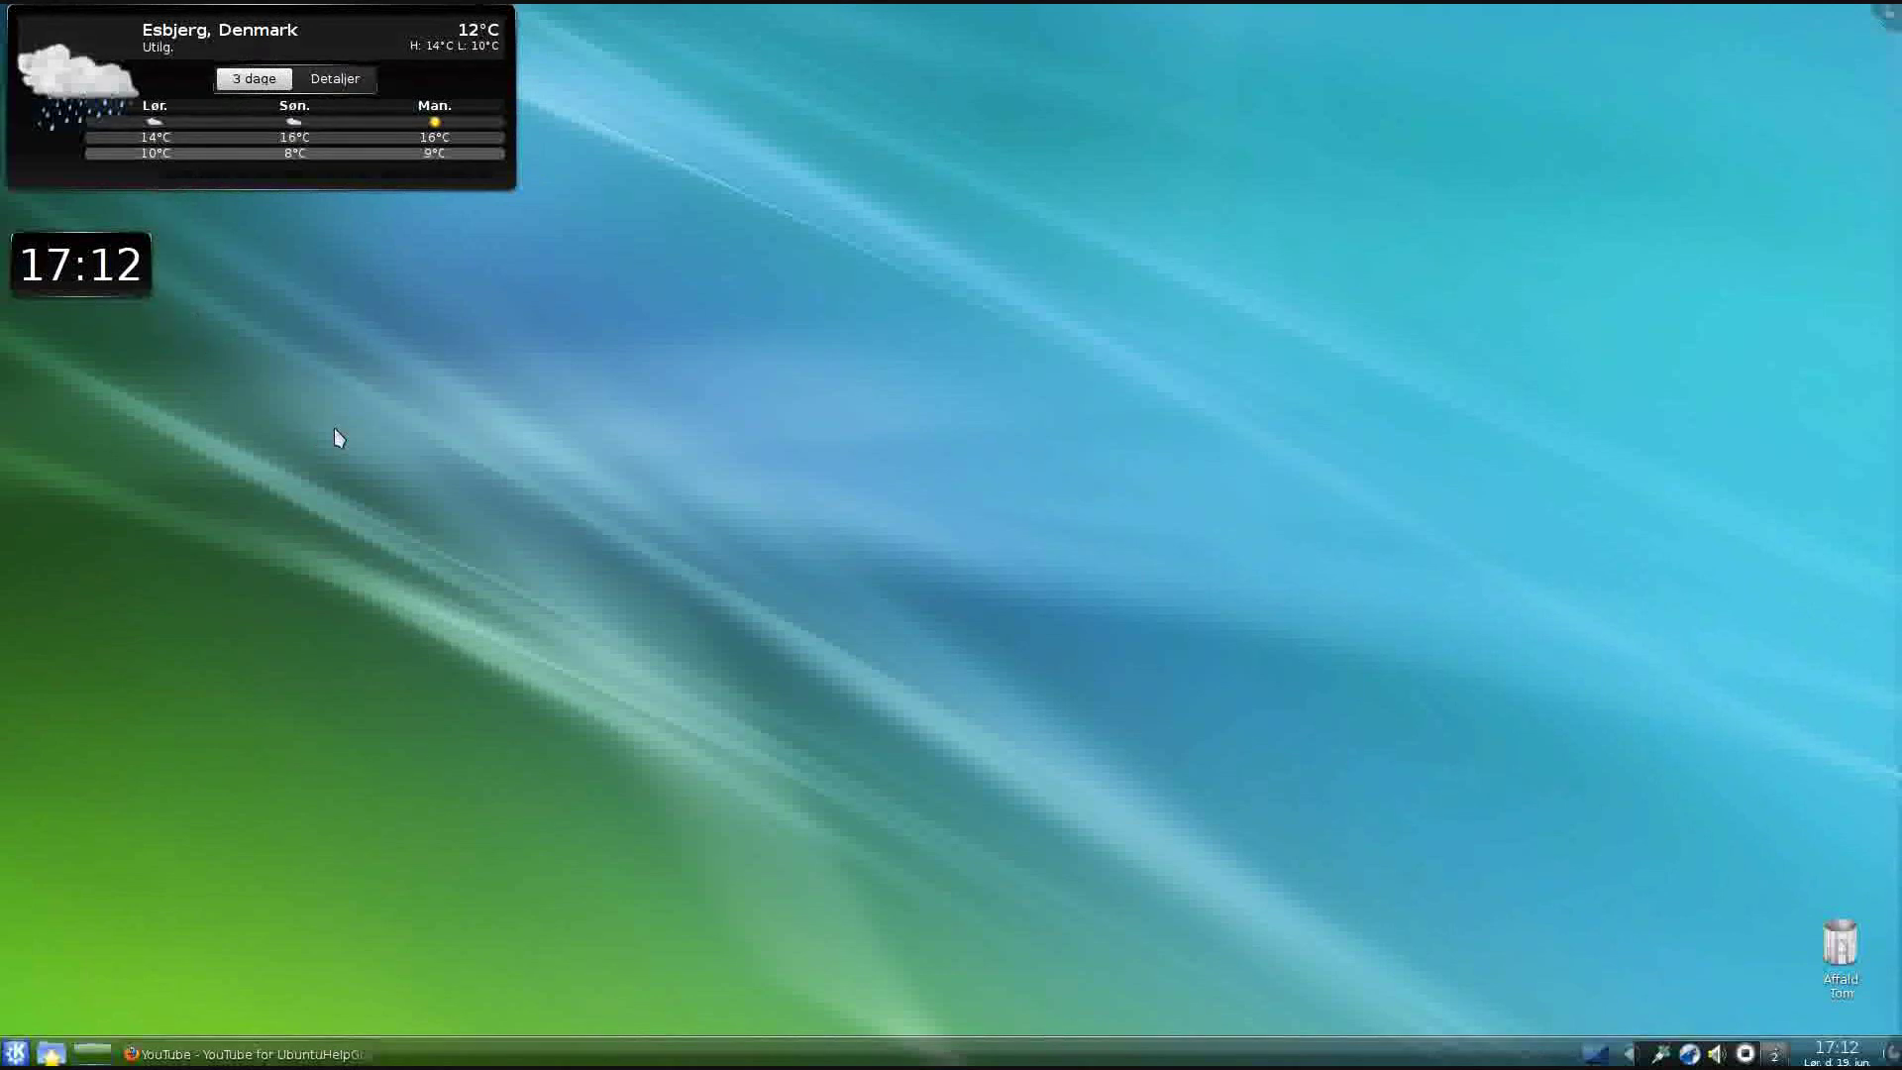
pyautogui.moveTo(1861, 980)
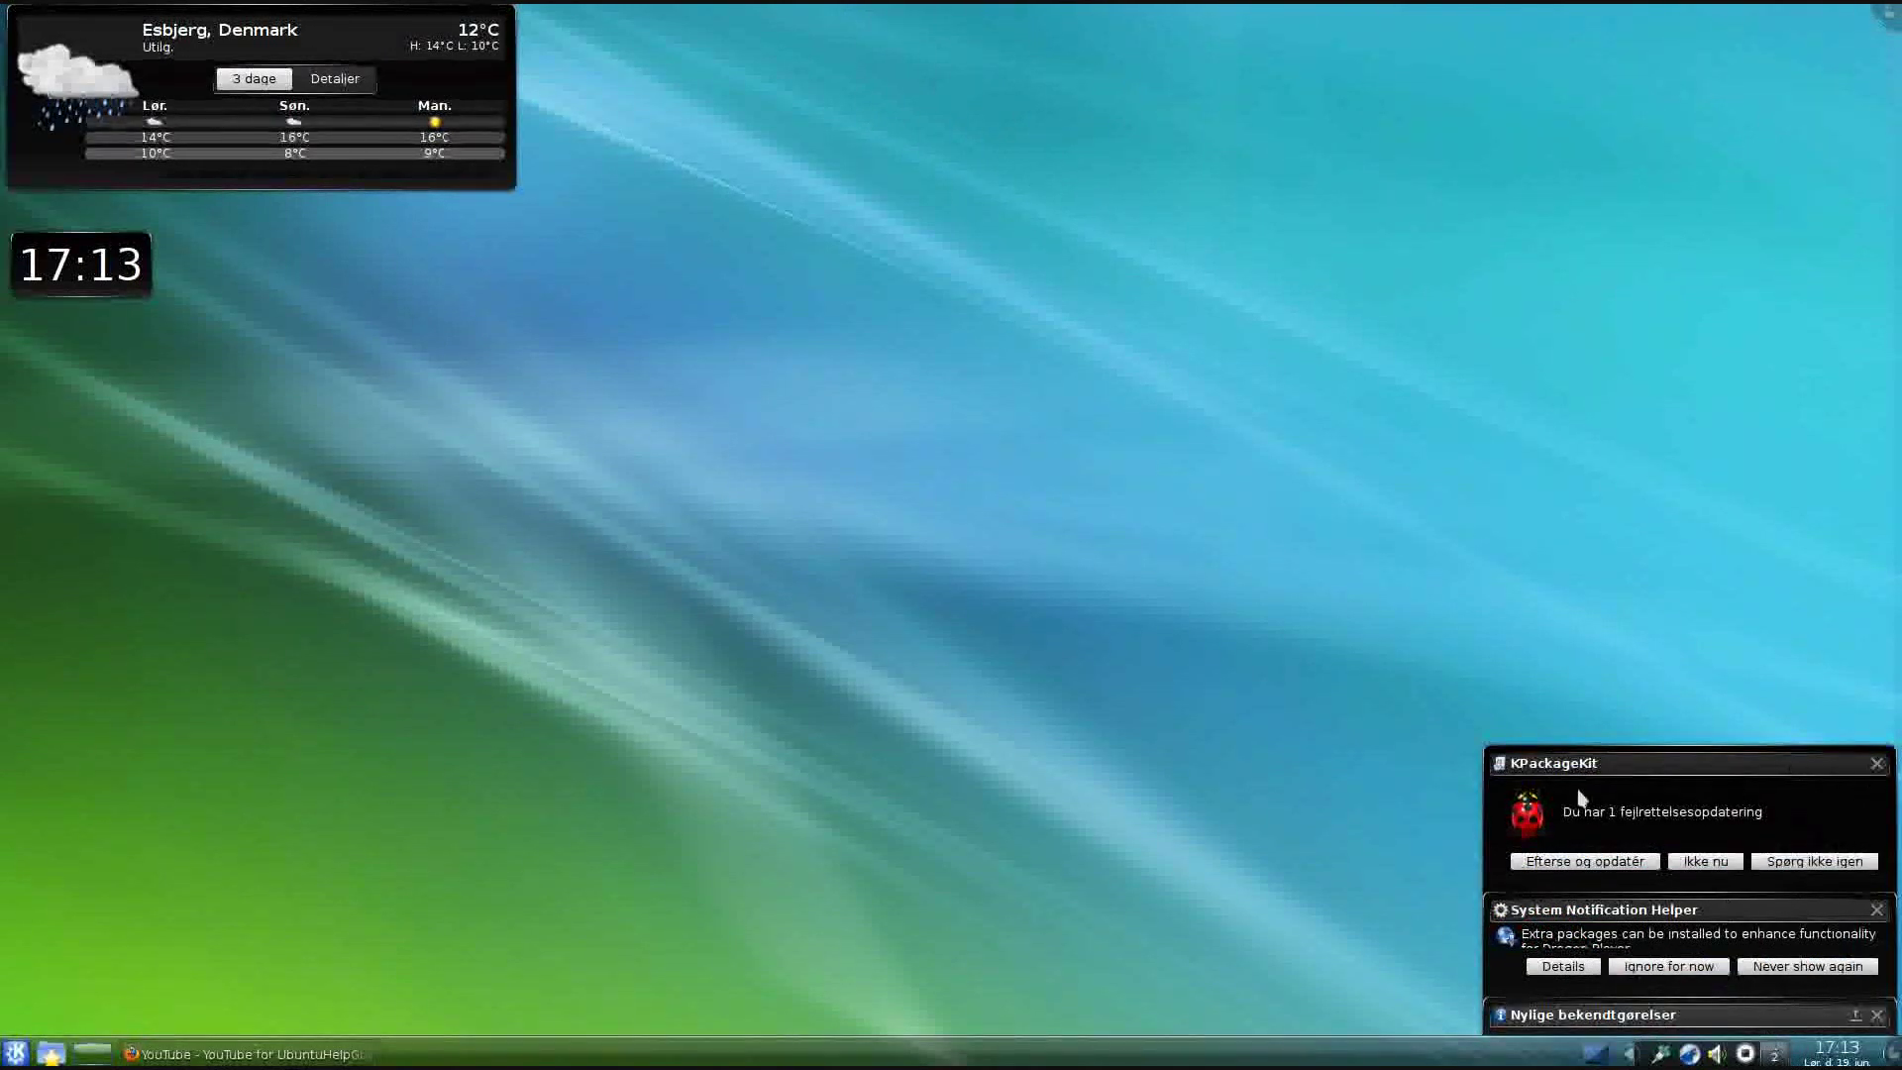
pyautogui.click(1878, 765)
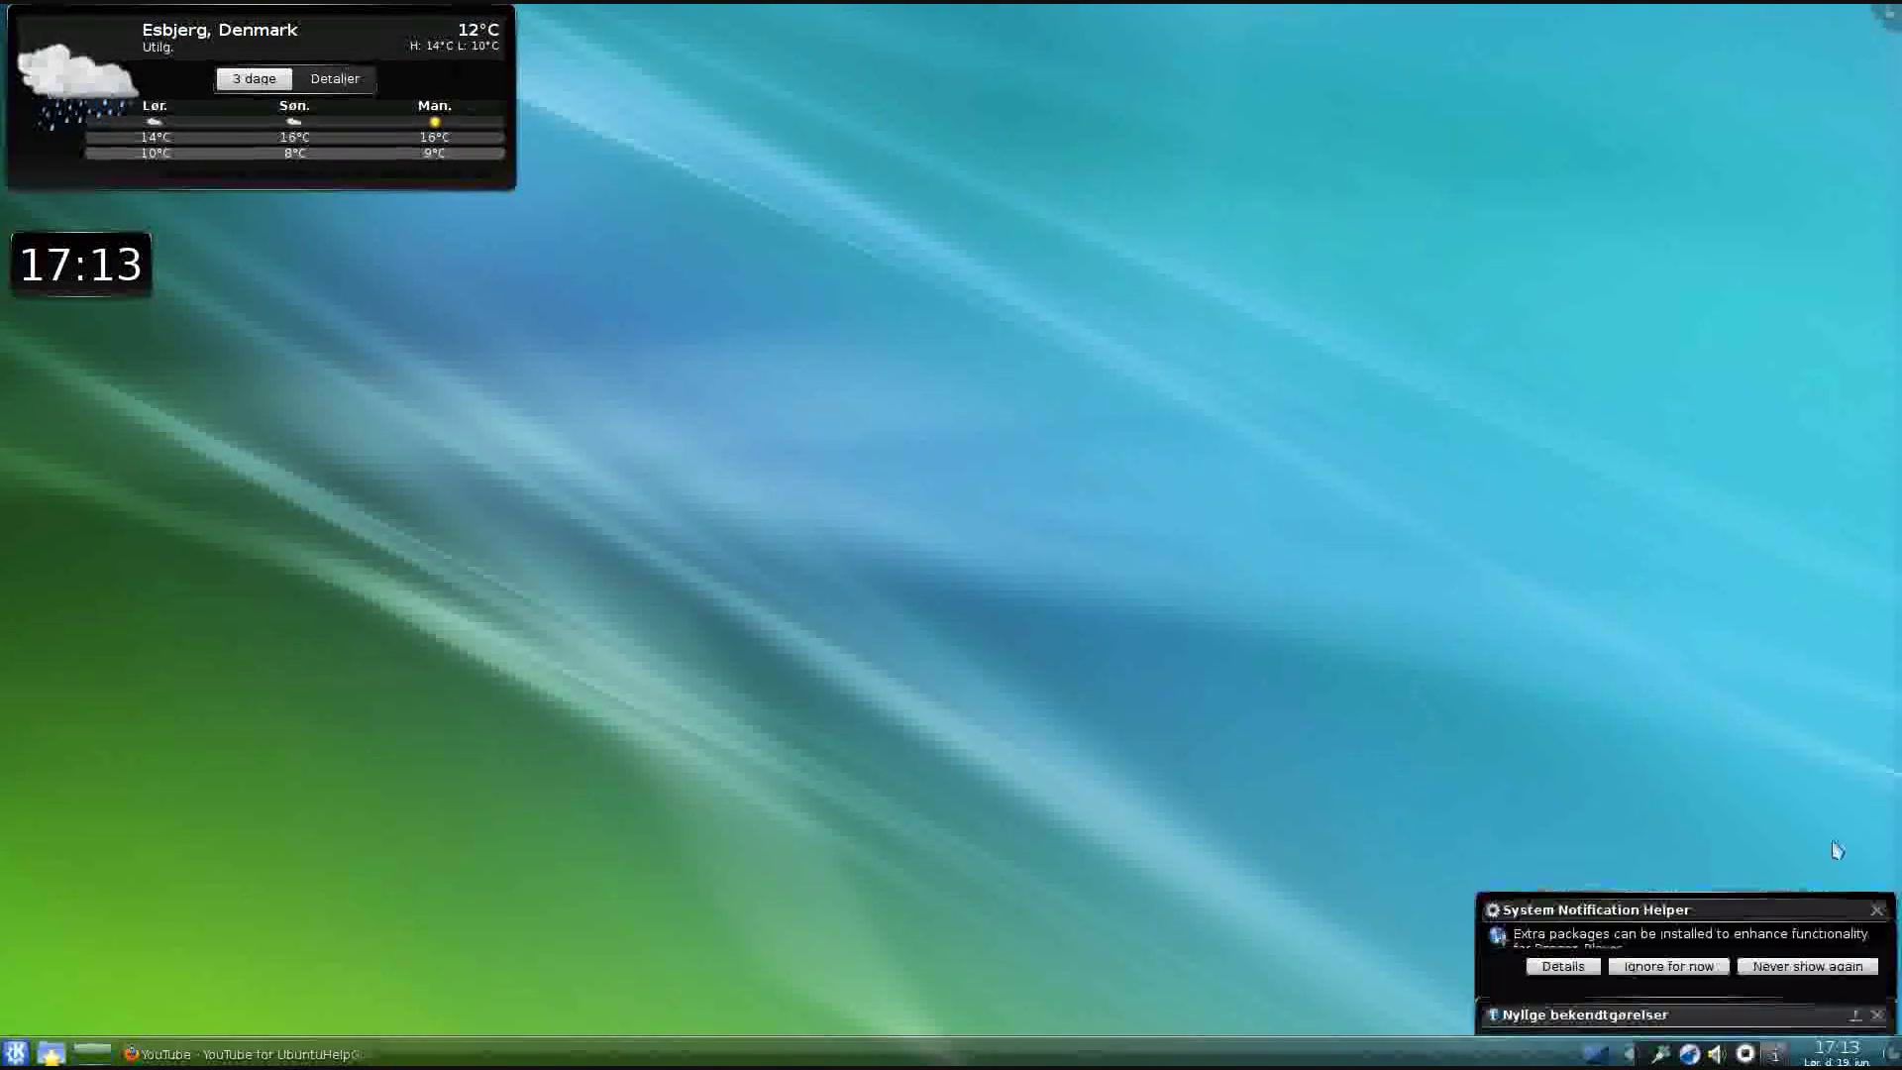
pyautogui.click(1877, 910)
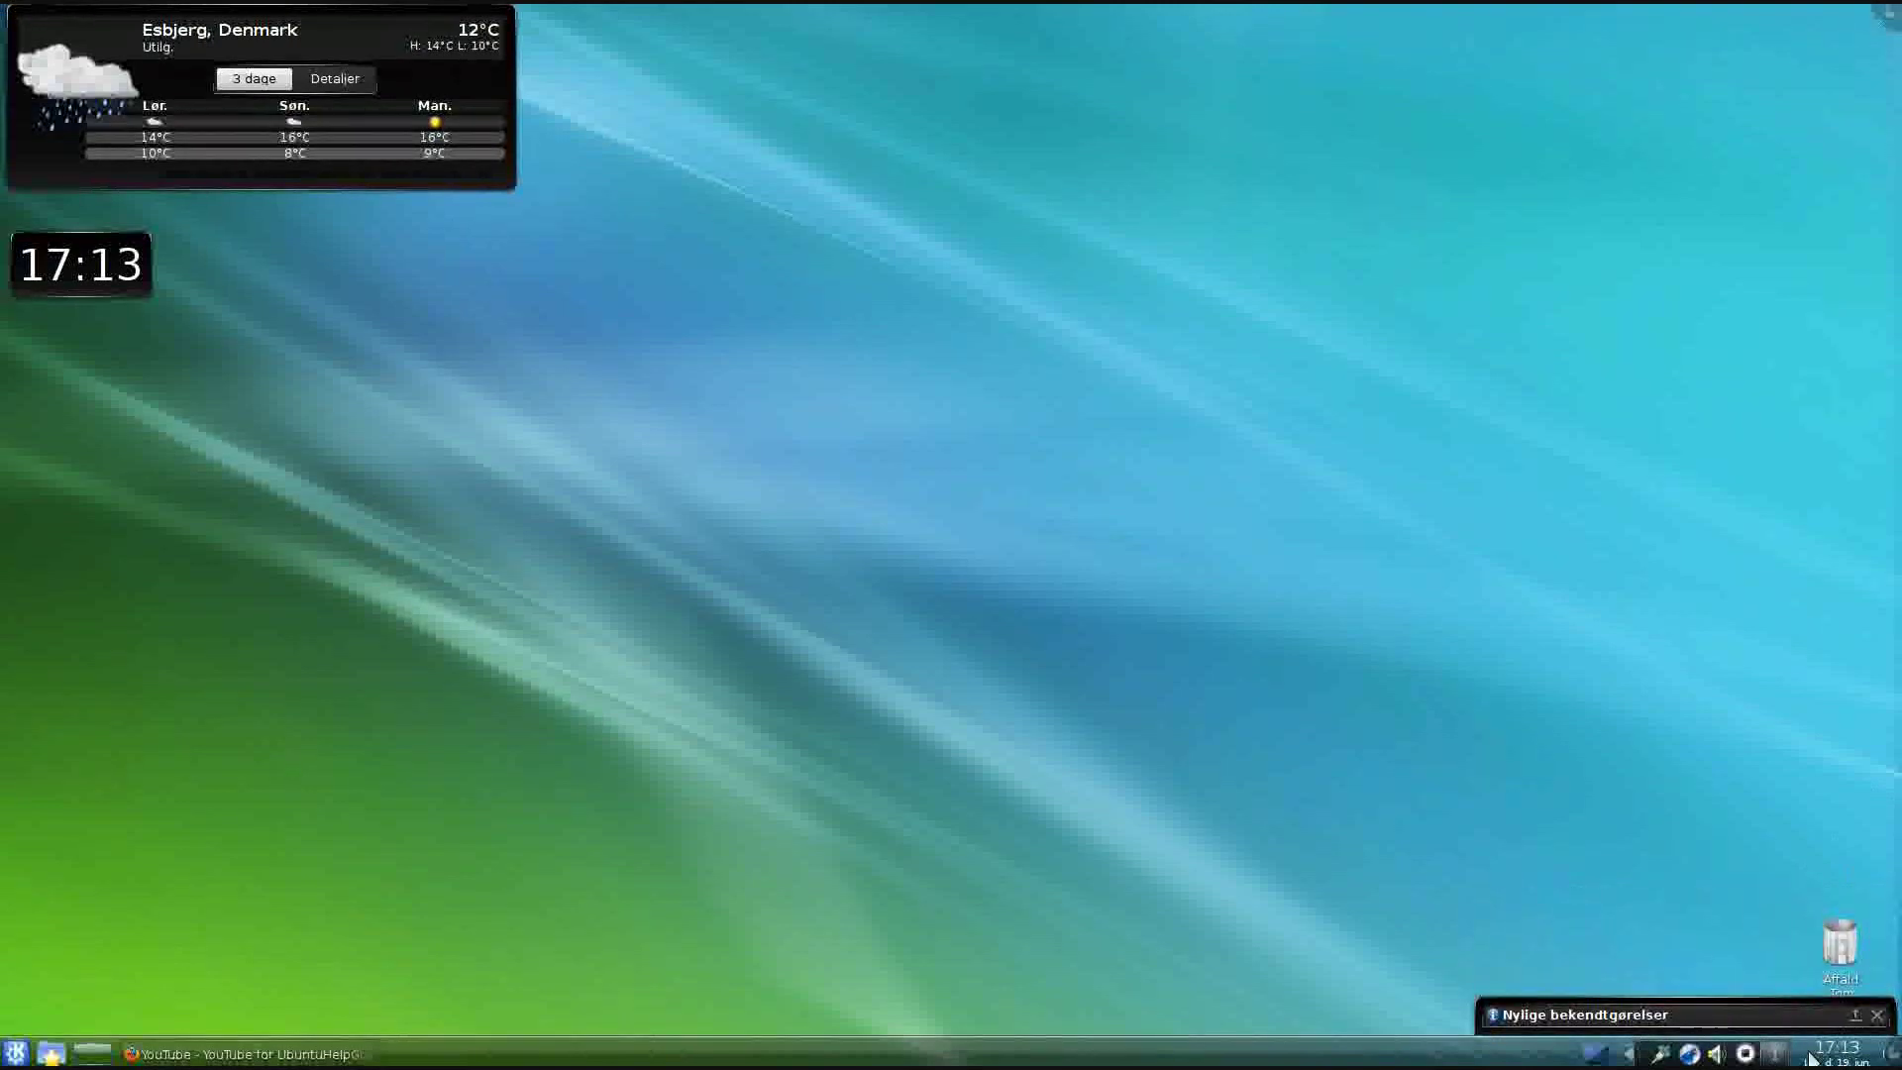
# Open Tilføj widgets… from the desktop toolbox and scroll through the available widgets
pyautogui.click(1892, 18)
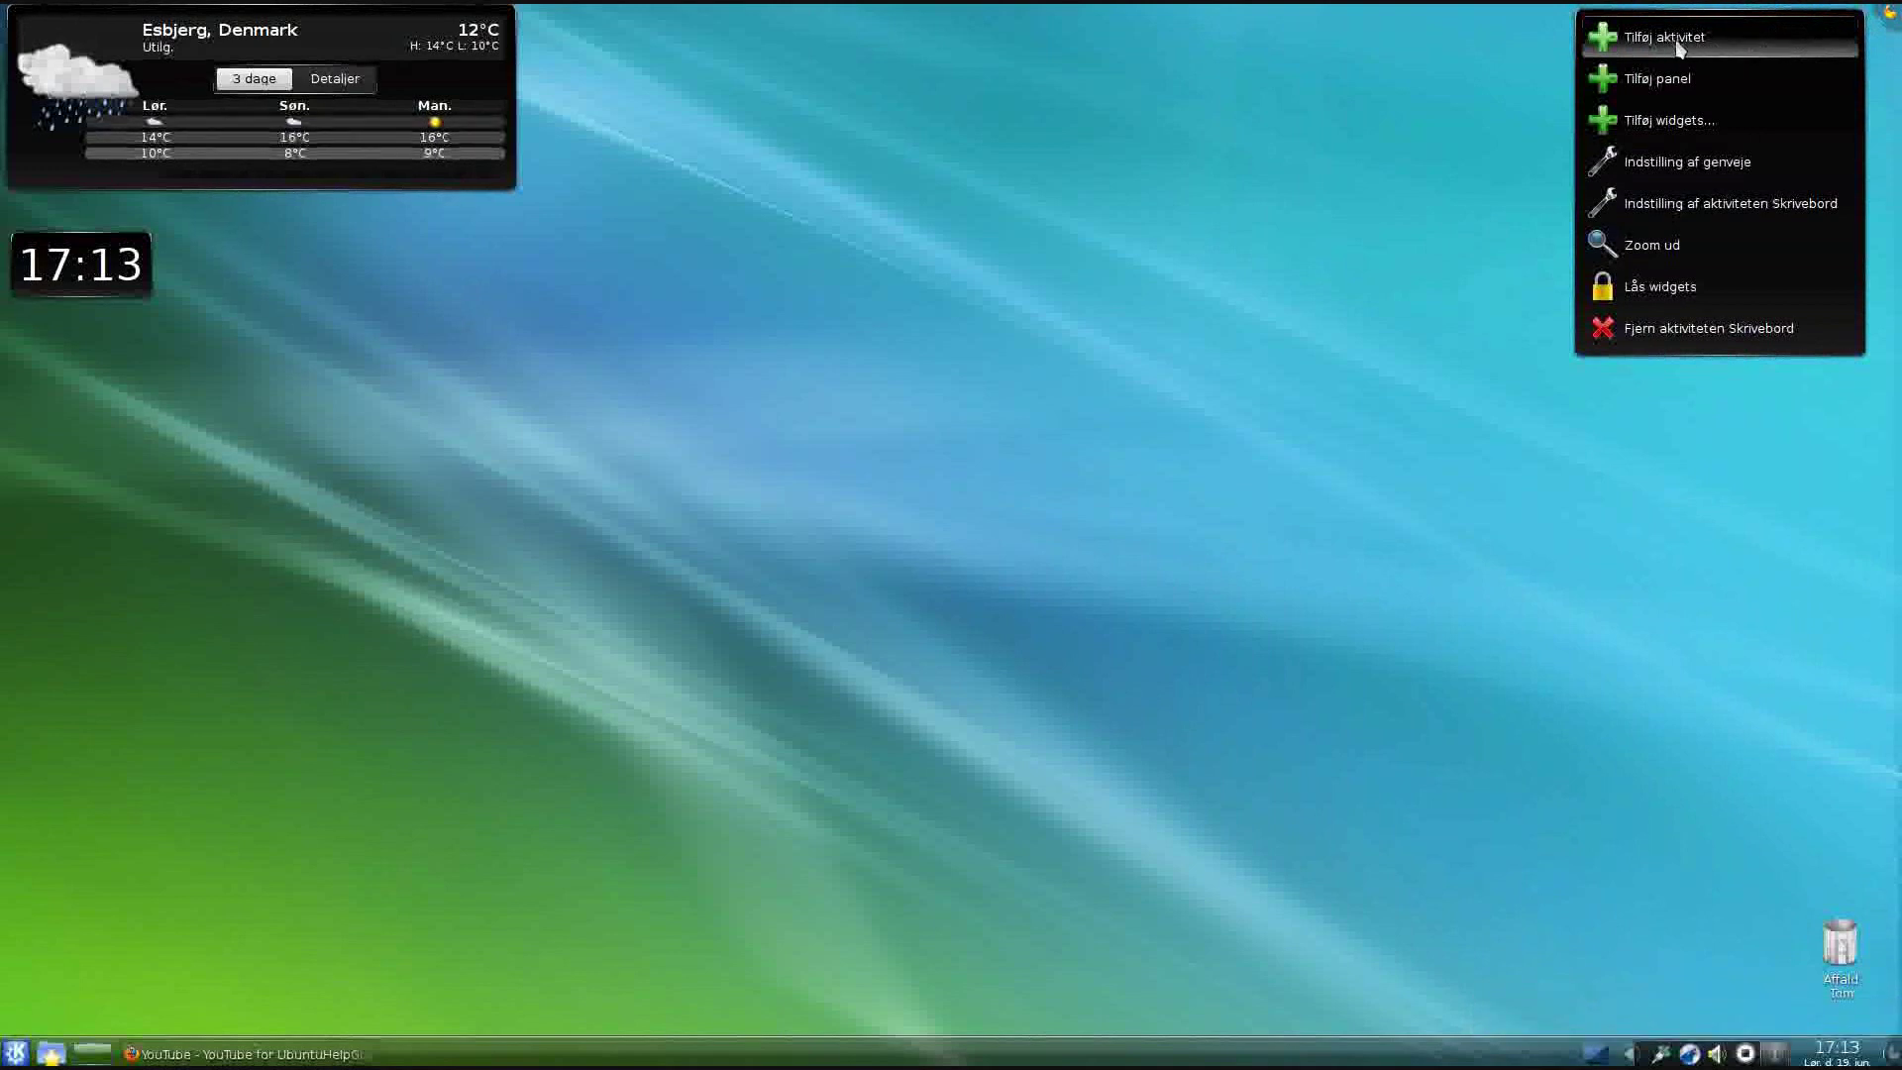
pyautogui.click(1667, 122)
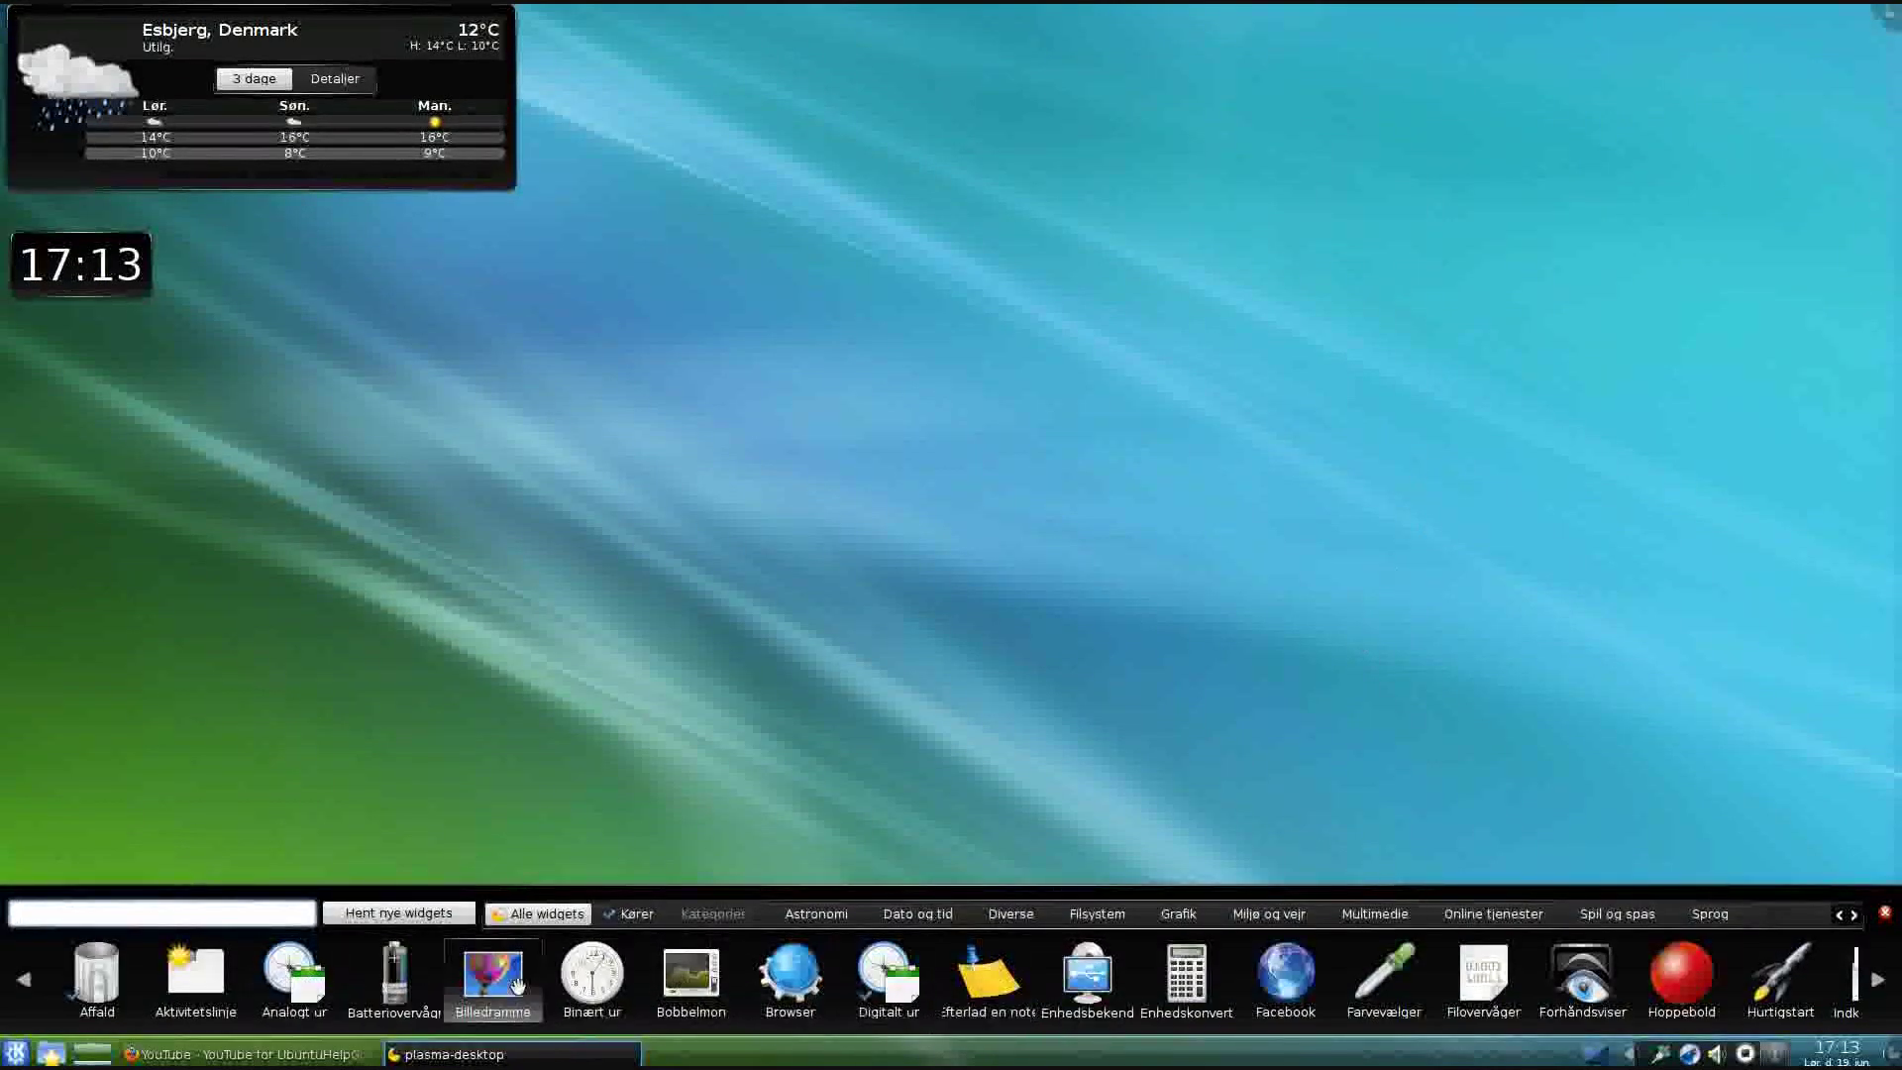
pyautogui.scroll(-10, 532, 982)
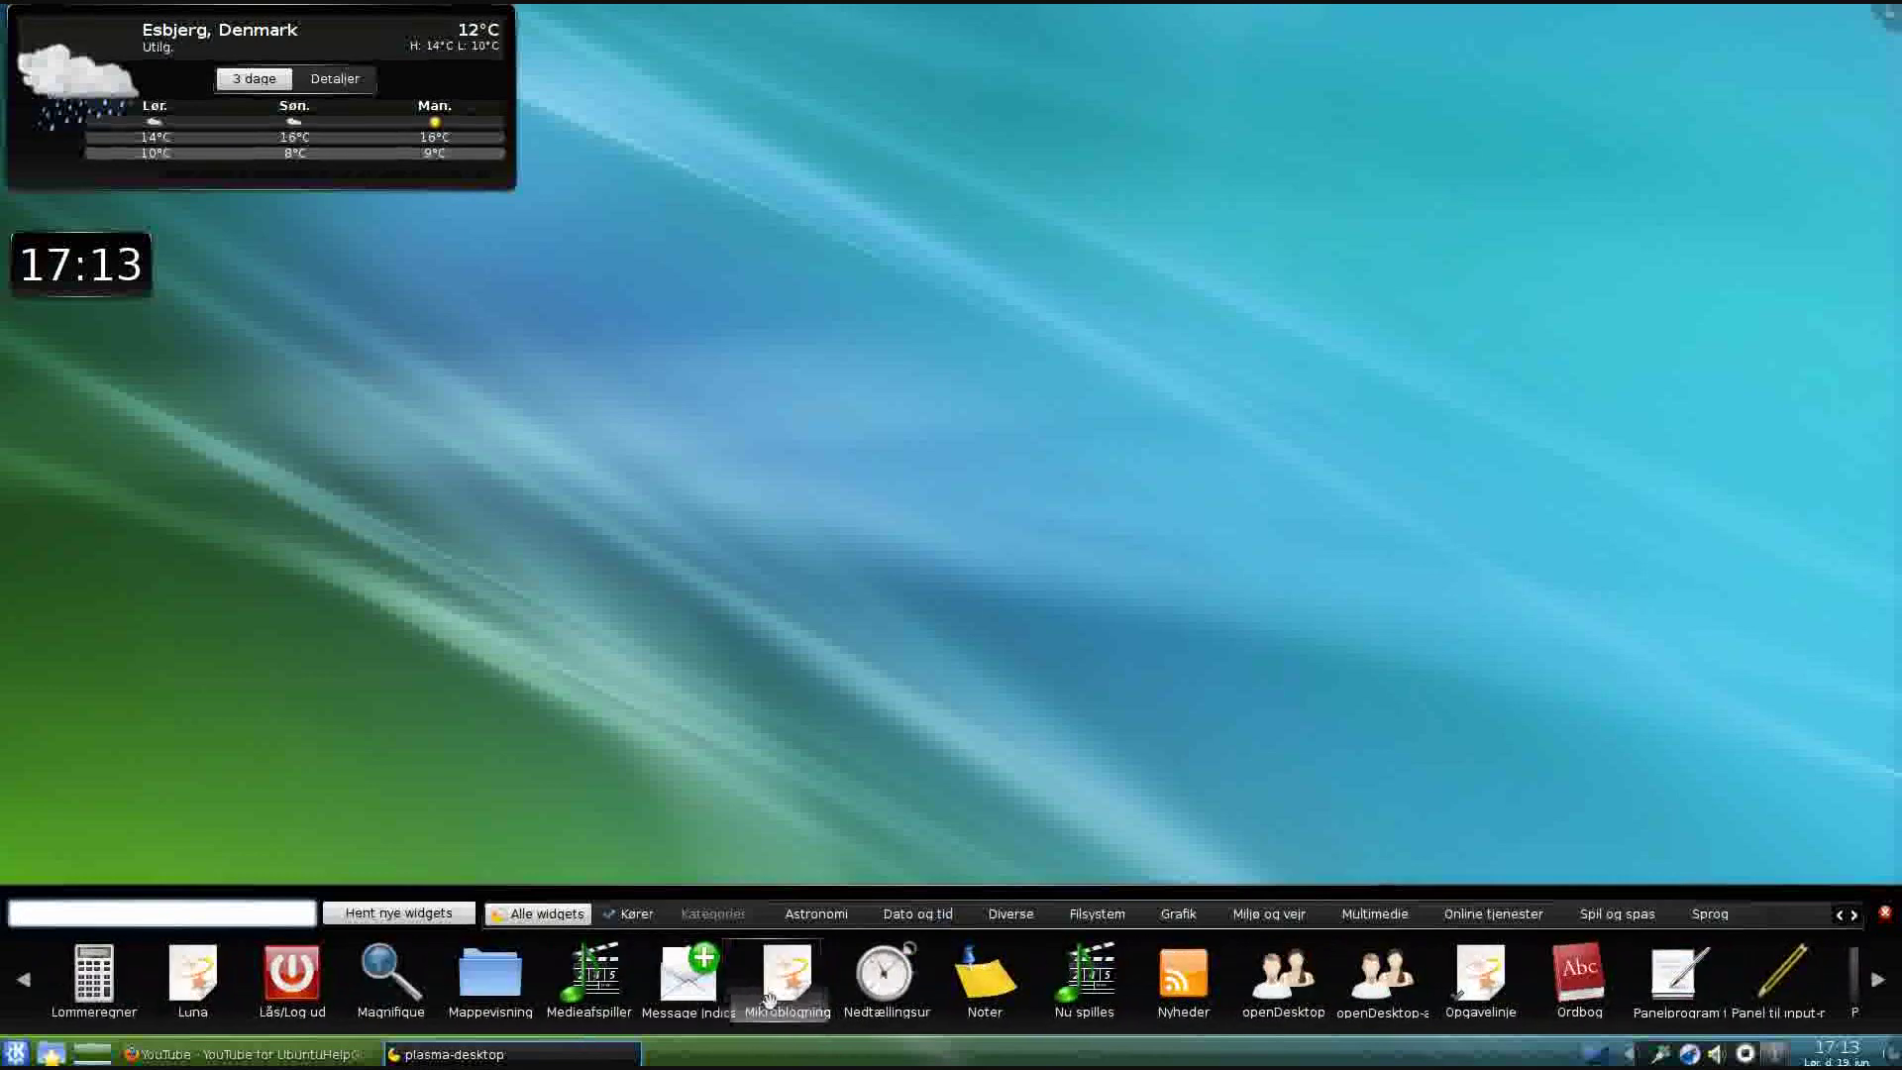
pyautogui.scroll(-3, 853, 995)
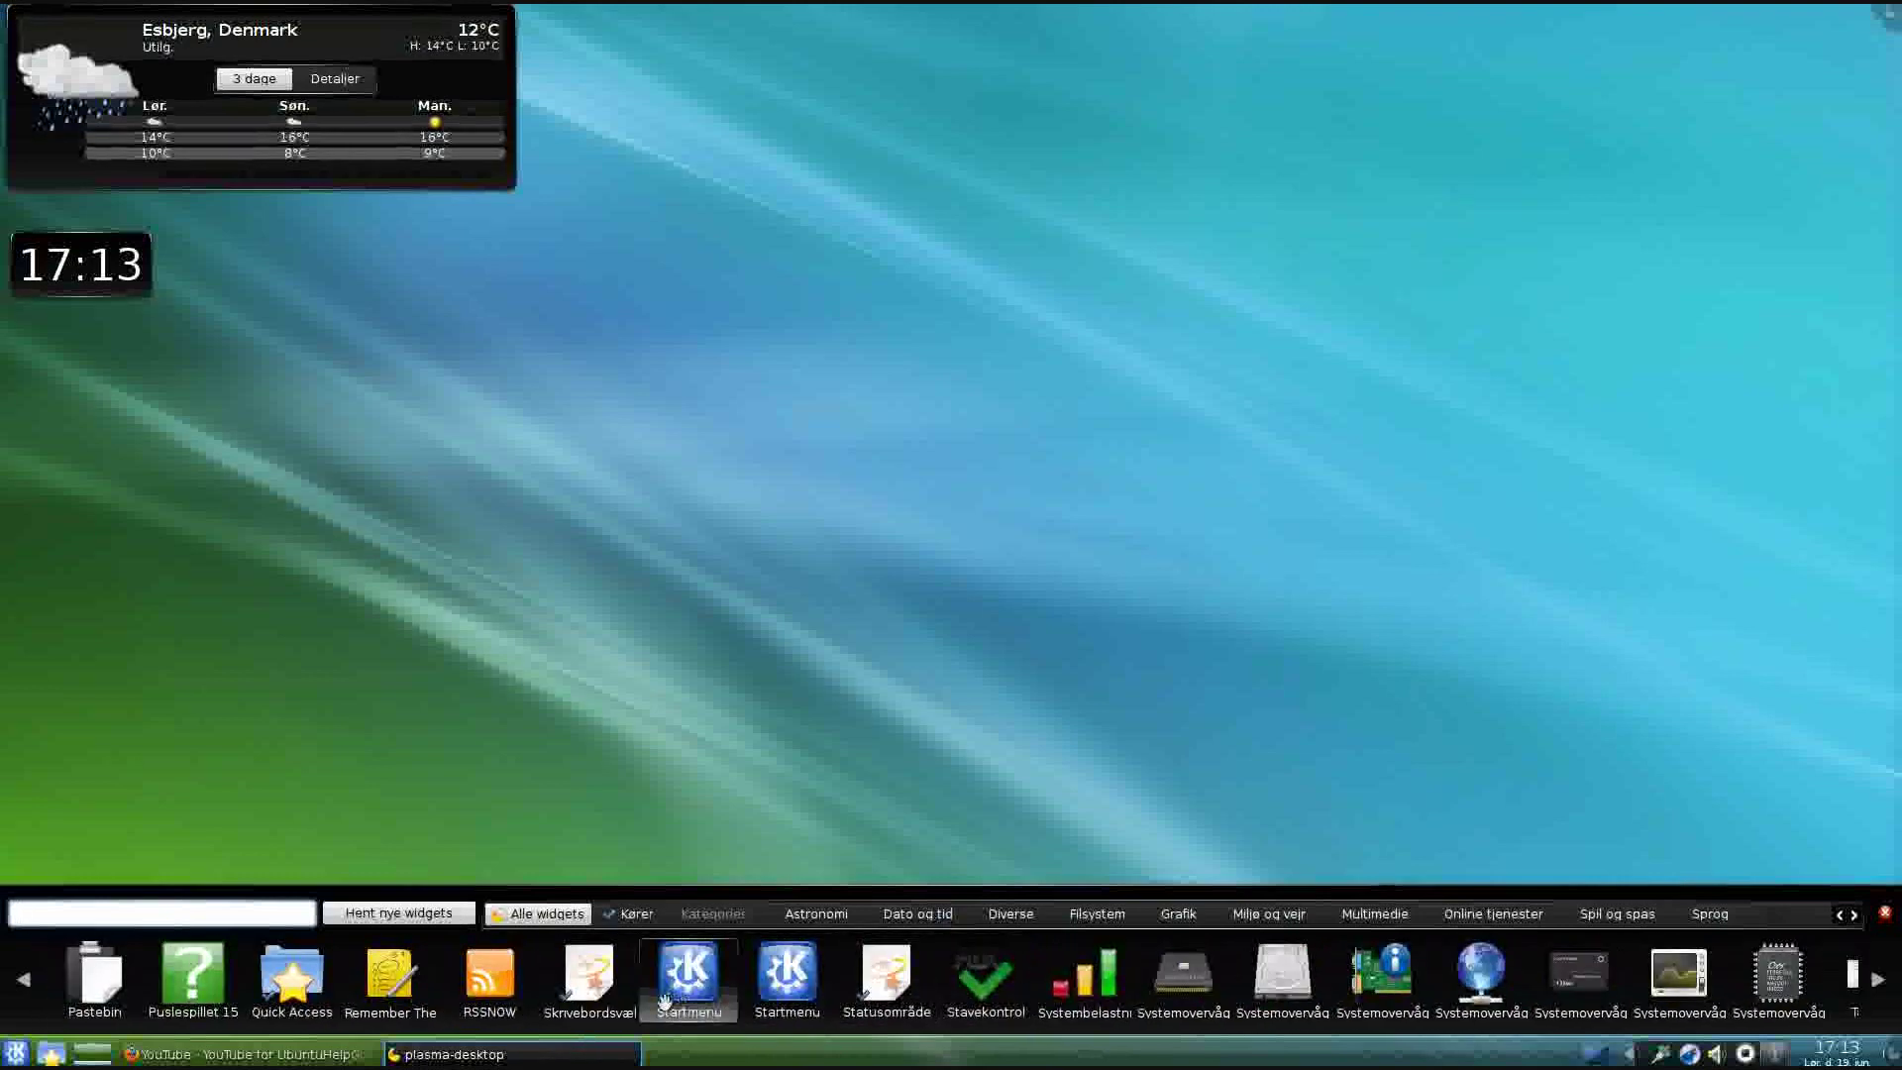
pyautogui.scroll(-3, 845, 994)
pyautogui.scroll(-2, 845, 994)
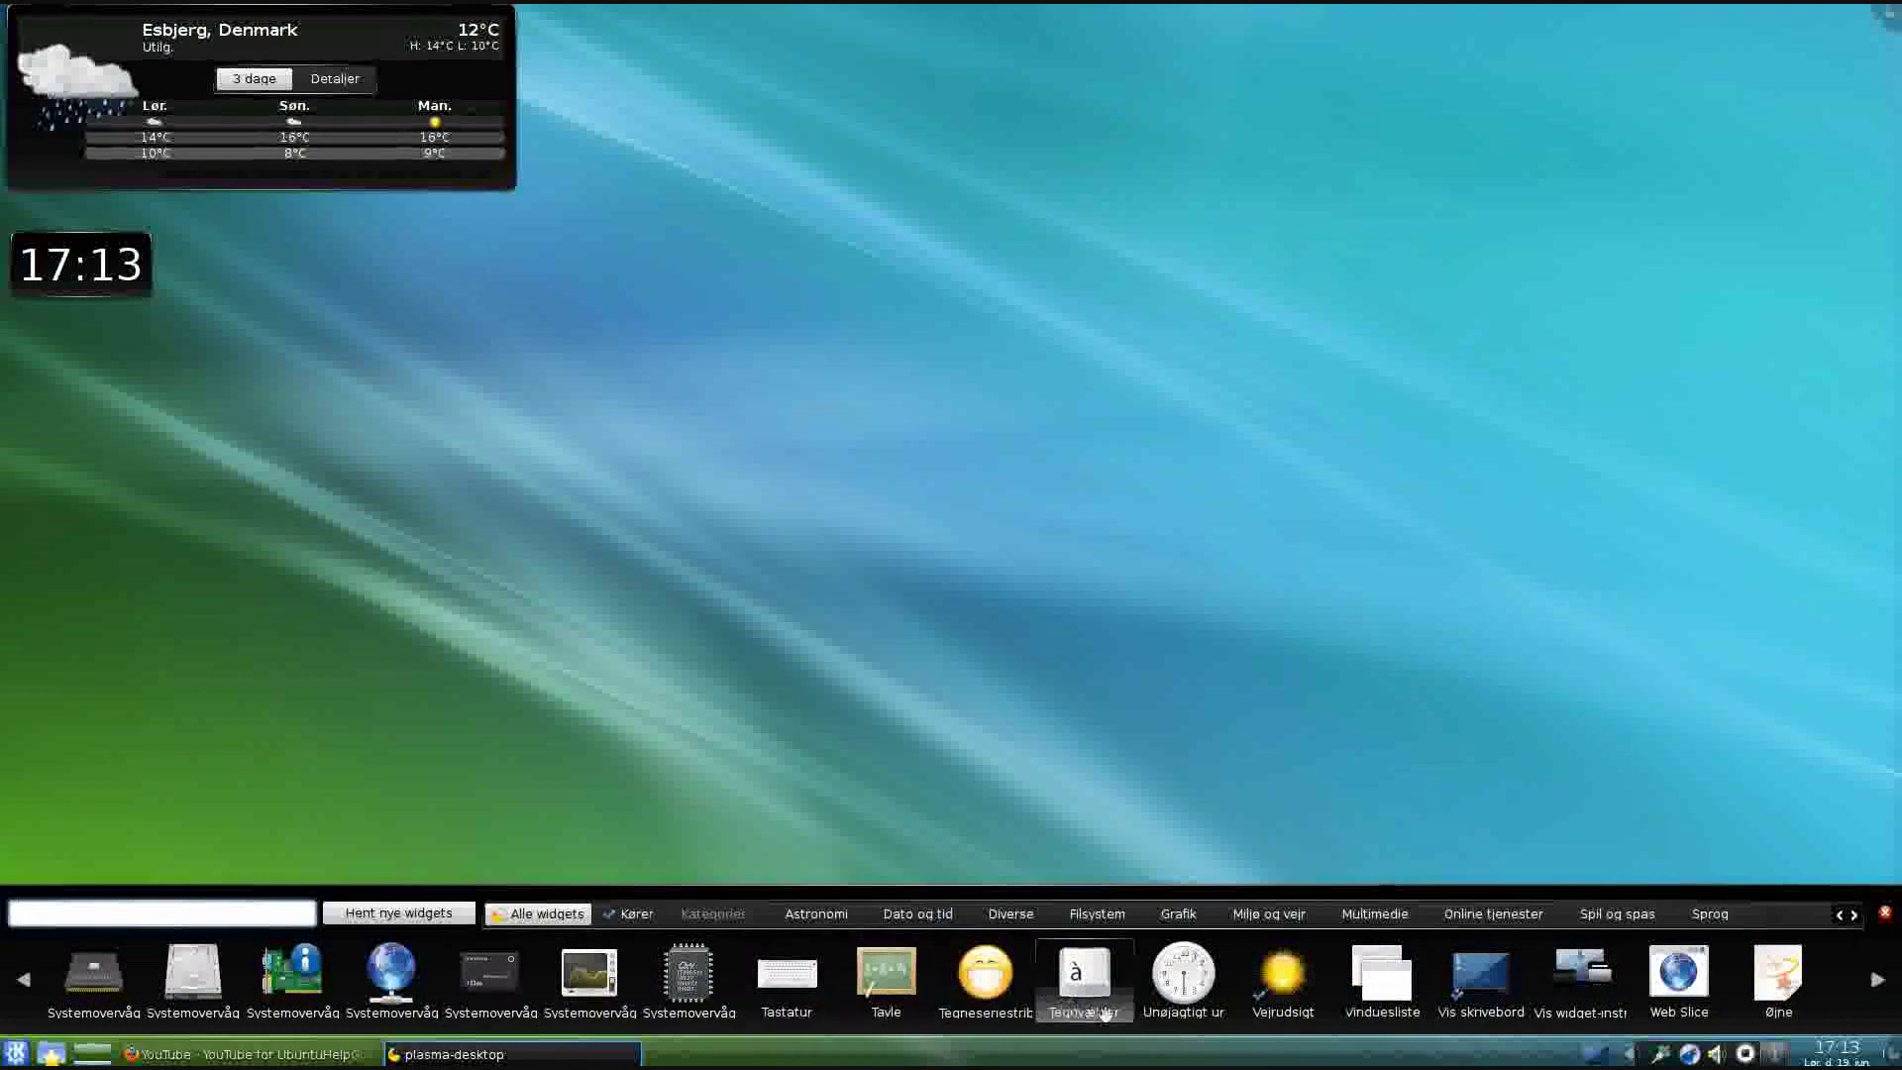
pyautogui.scroll(20, 1105, 1000)
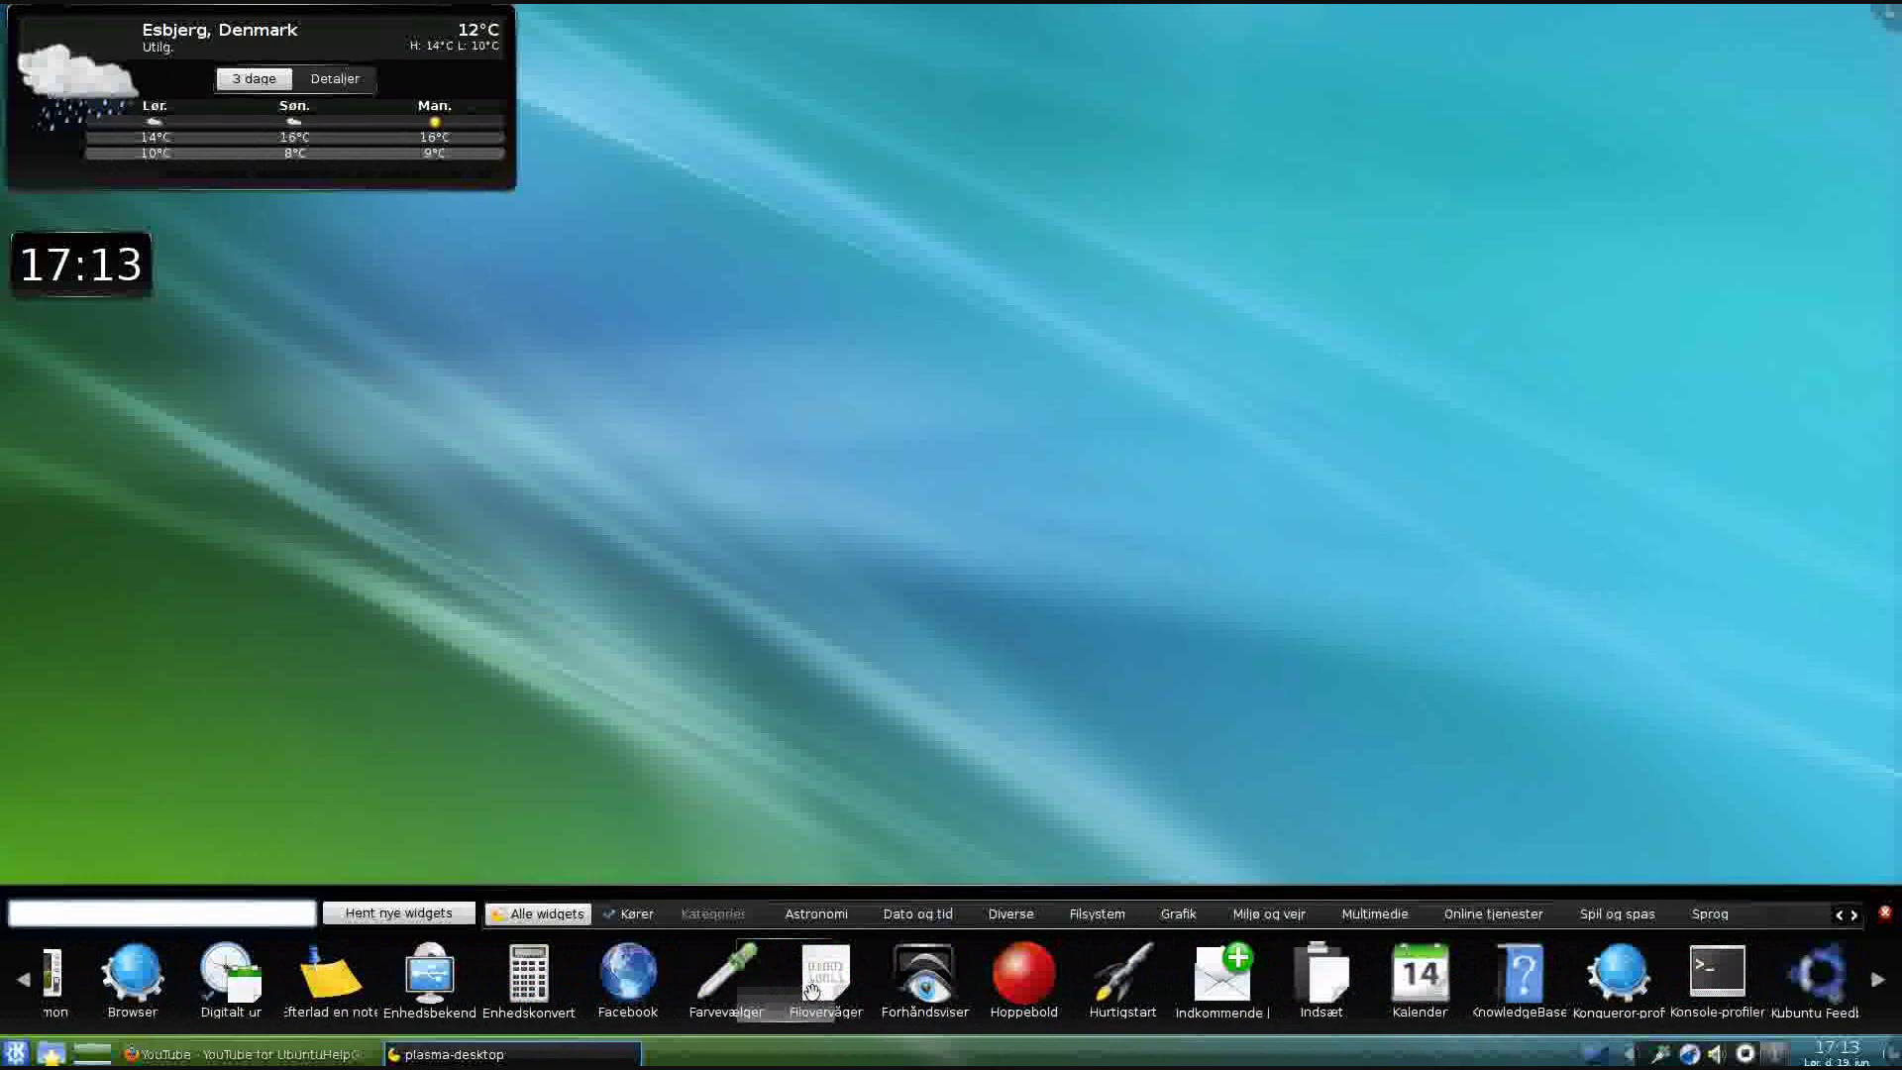
pyautogui.scroll(7, 810, 991)
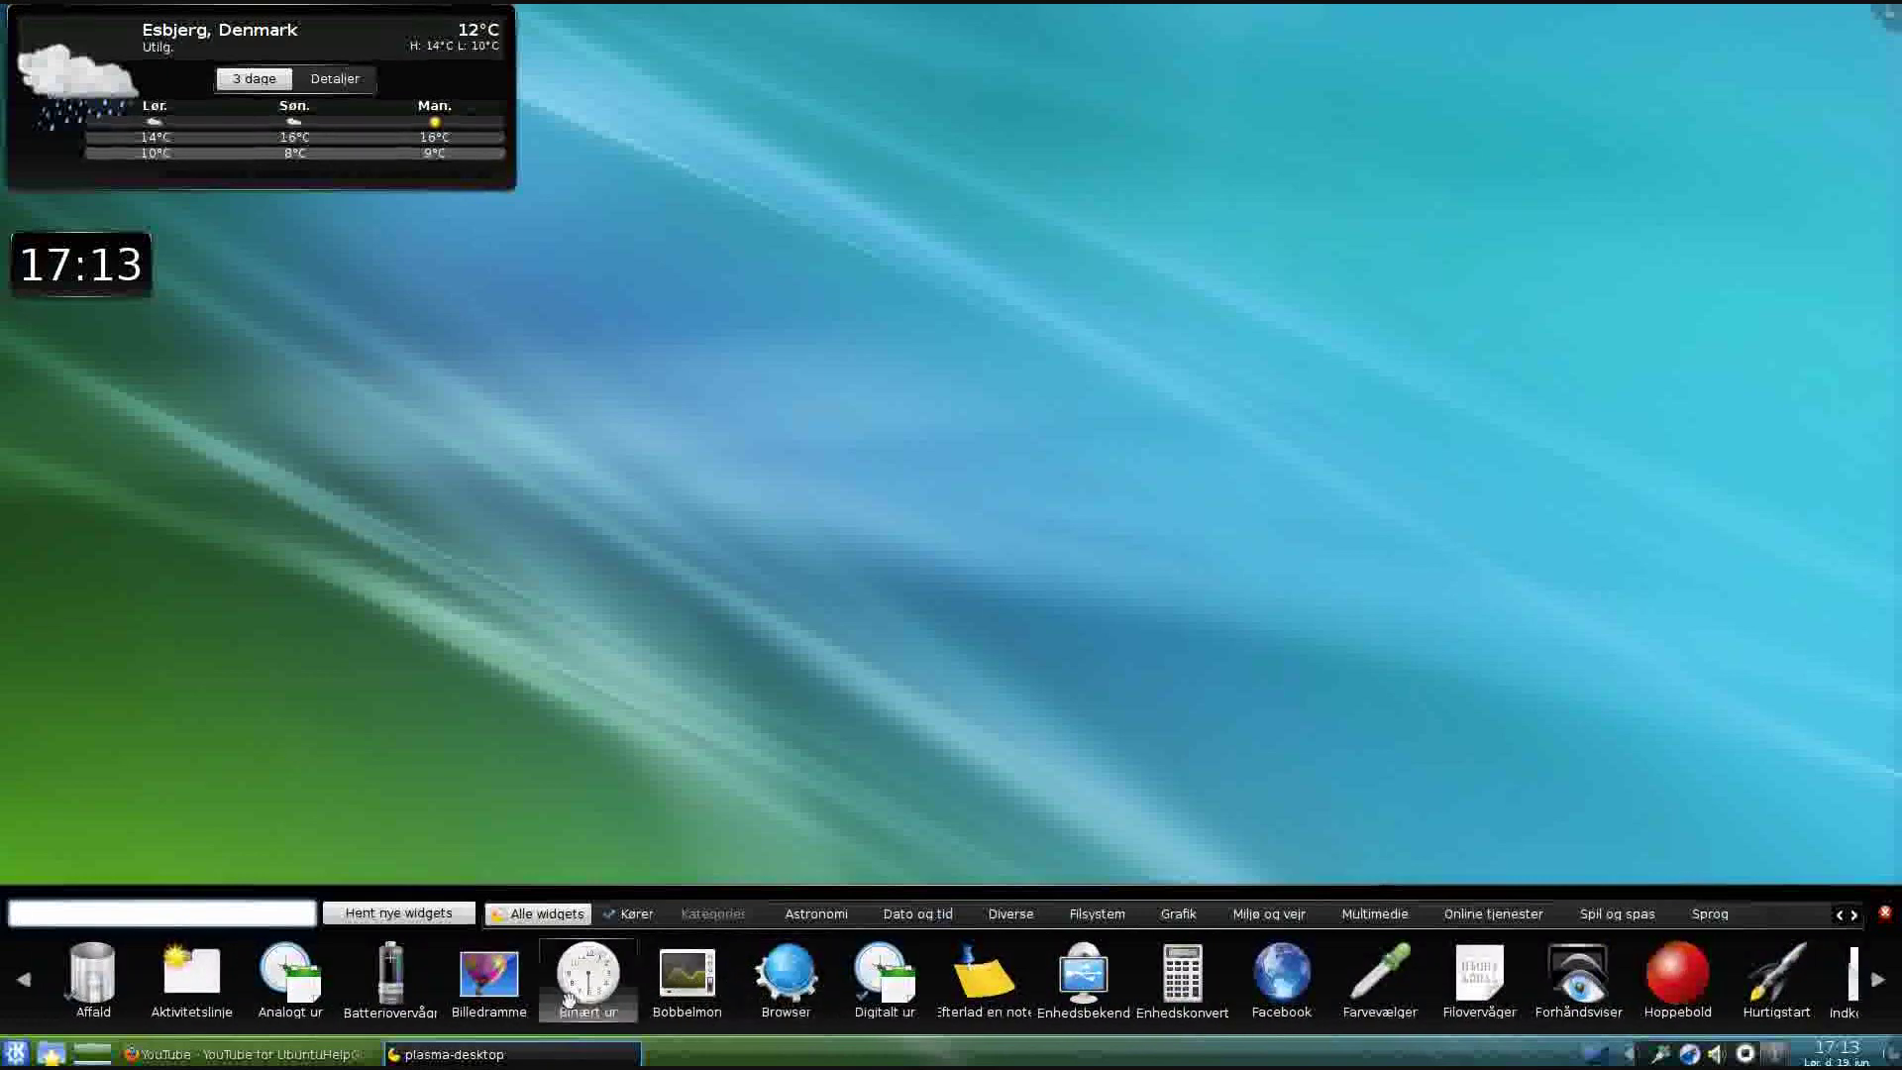
# Place a Binært ur binary clock on the desktop, then remove it
pyautogui.moveTo(575, 995); pyautogui.dragTo(747, 451)
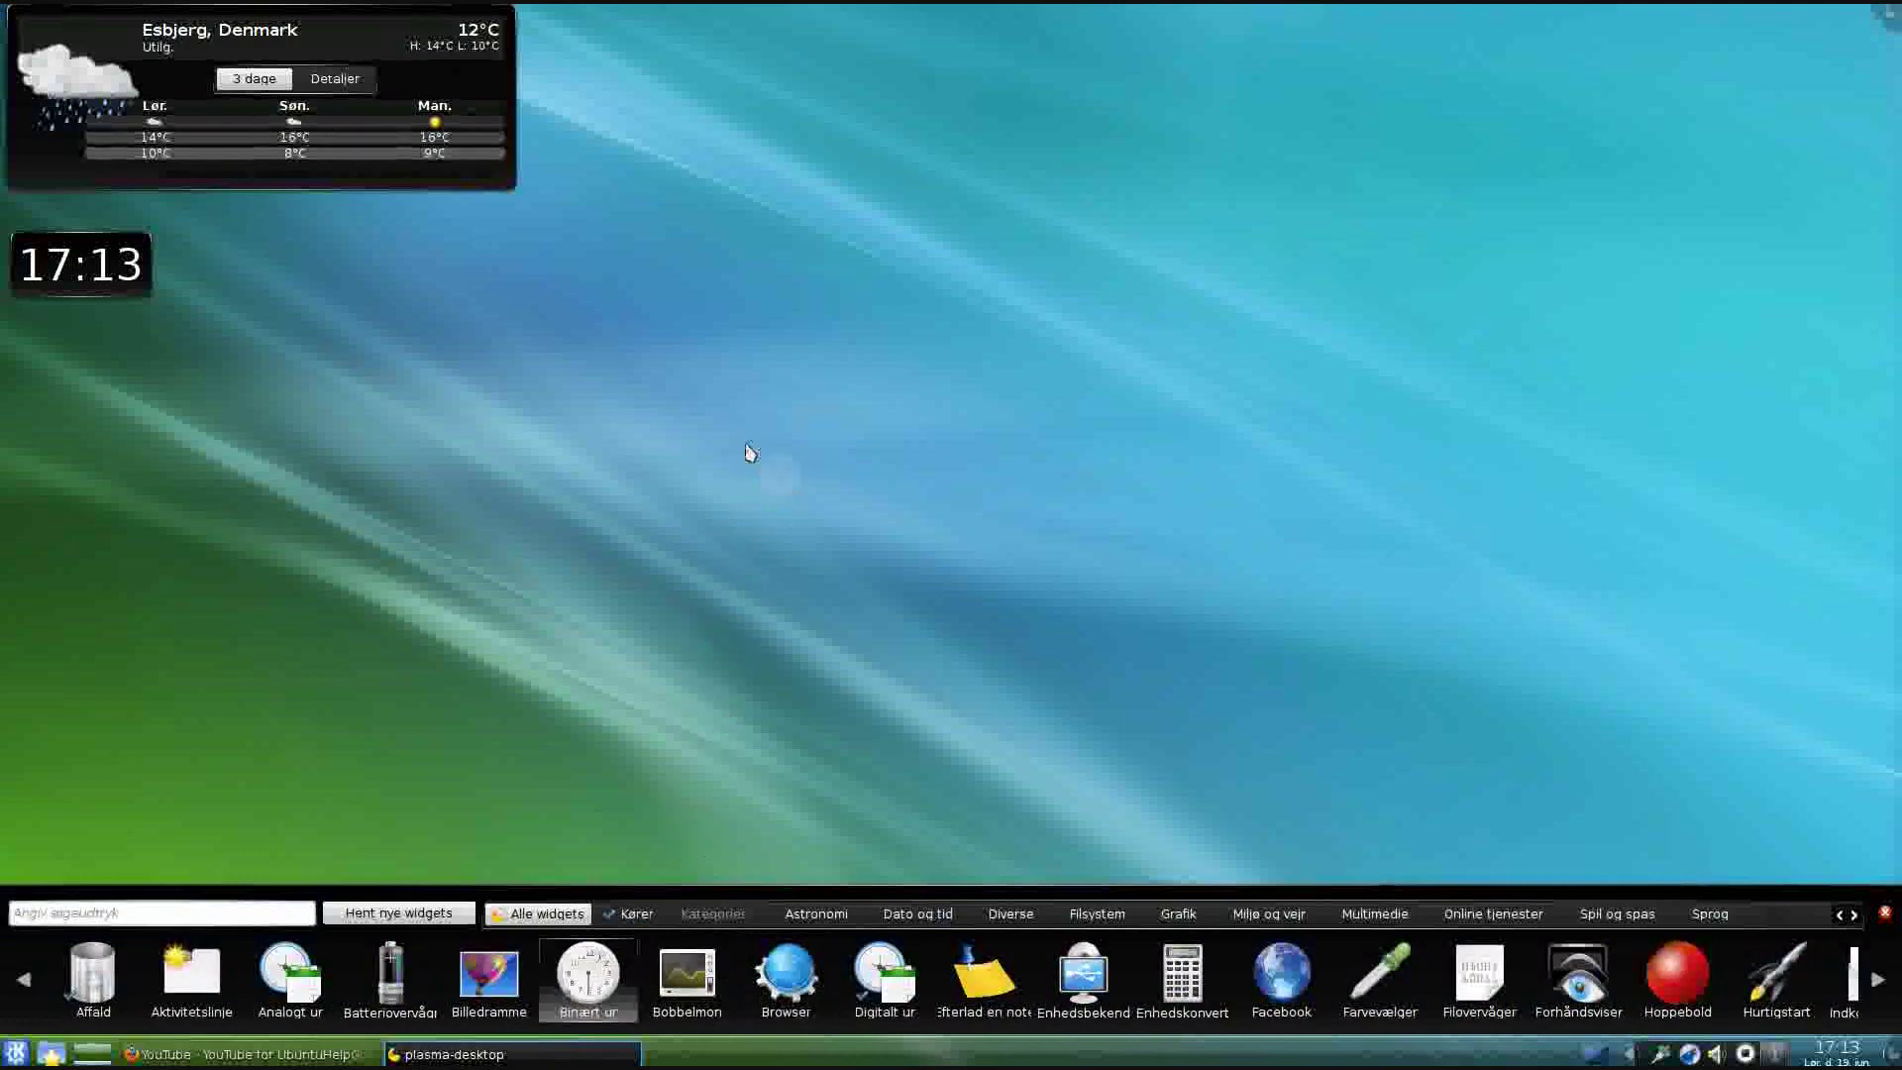
pyautogui.moveTo(908, 547)
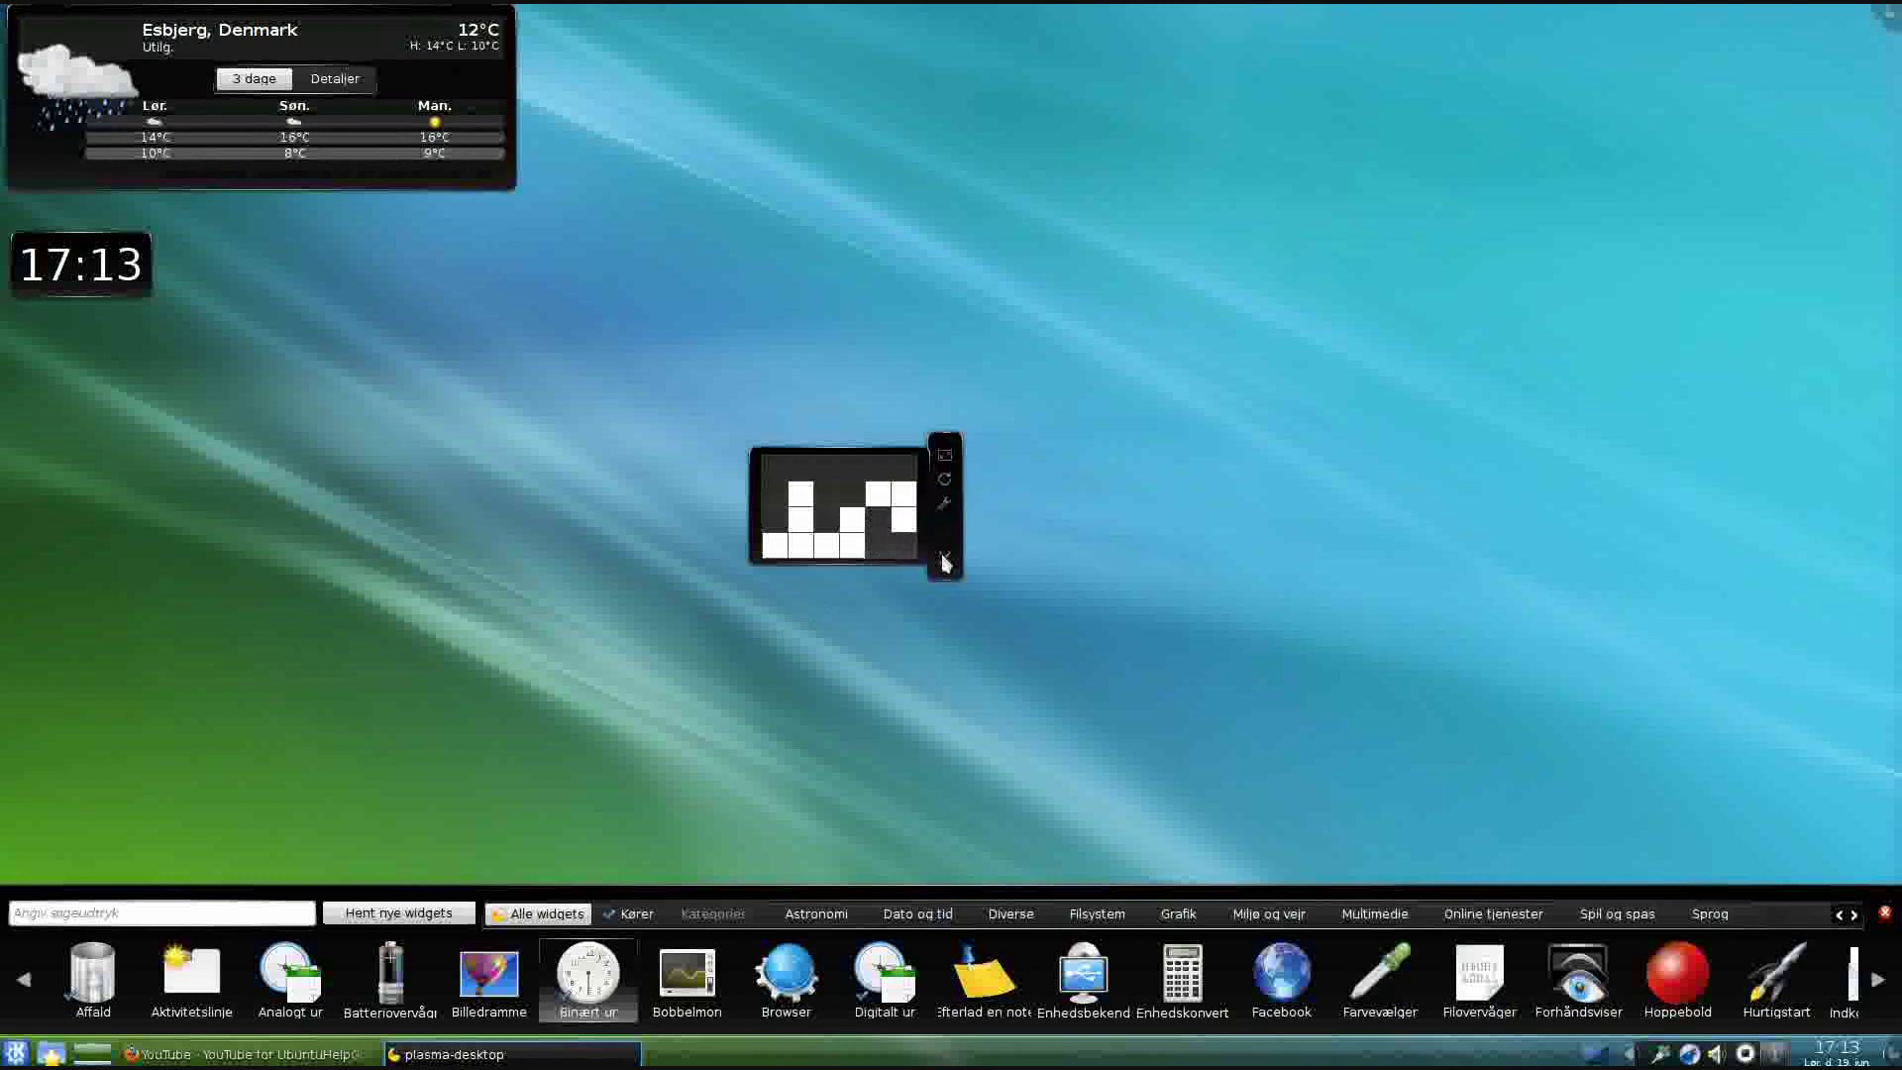
pyautogui.click(942, 555)
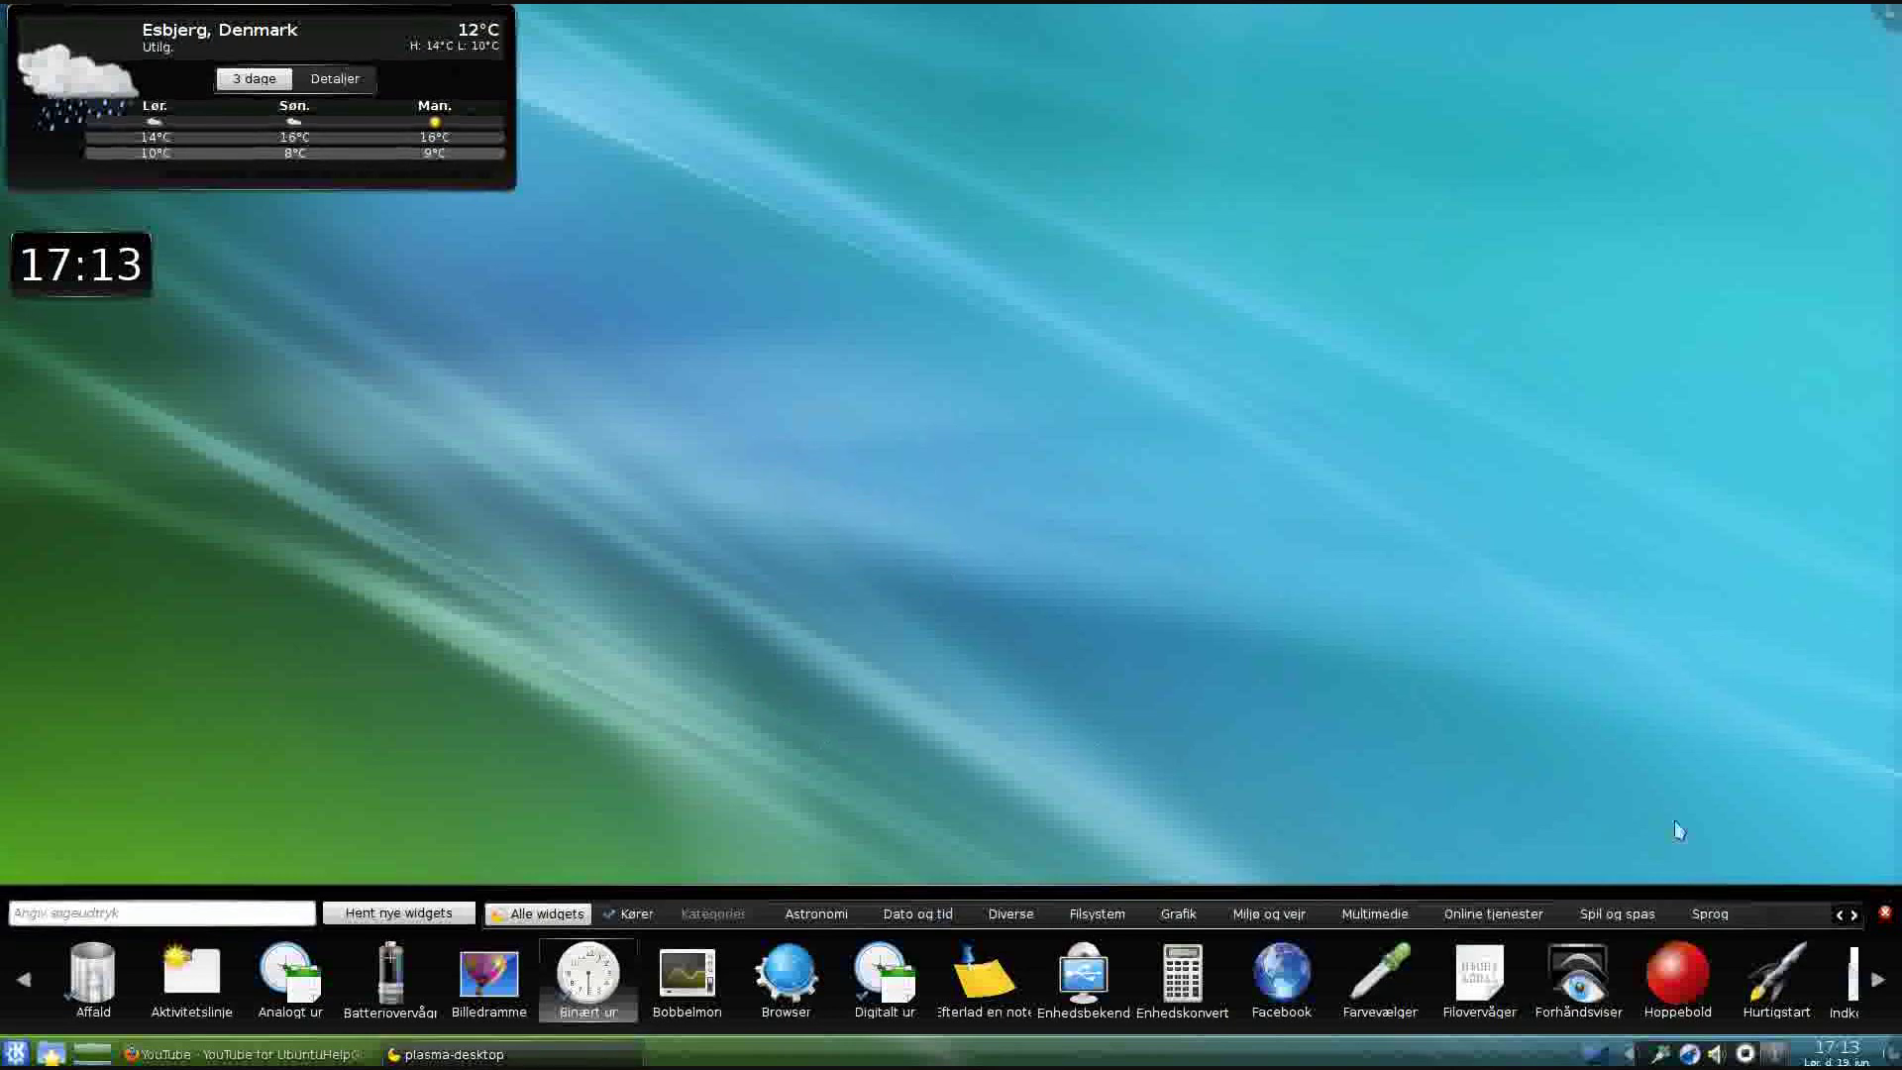
# Close the widget explorer, then open and close the panel toolbox
pyautogui.click(1885, 915)
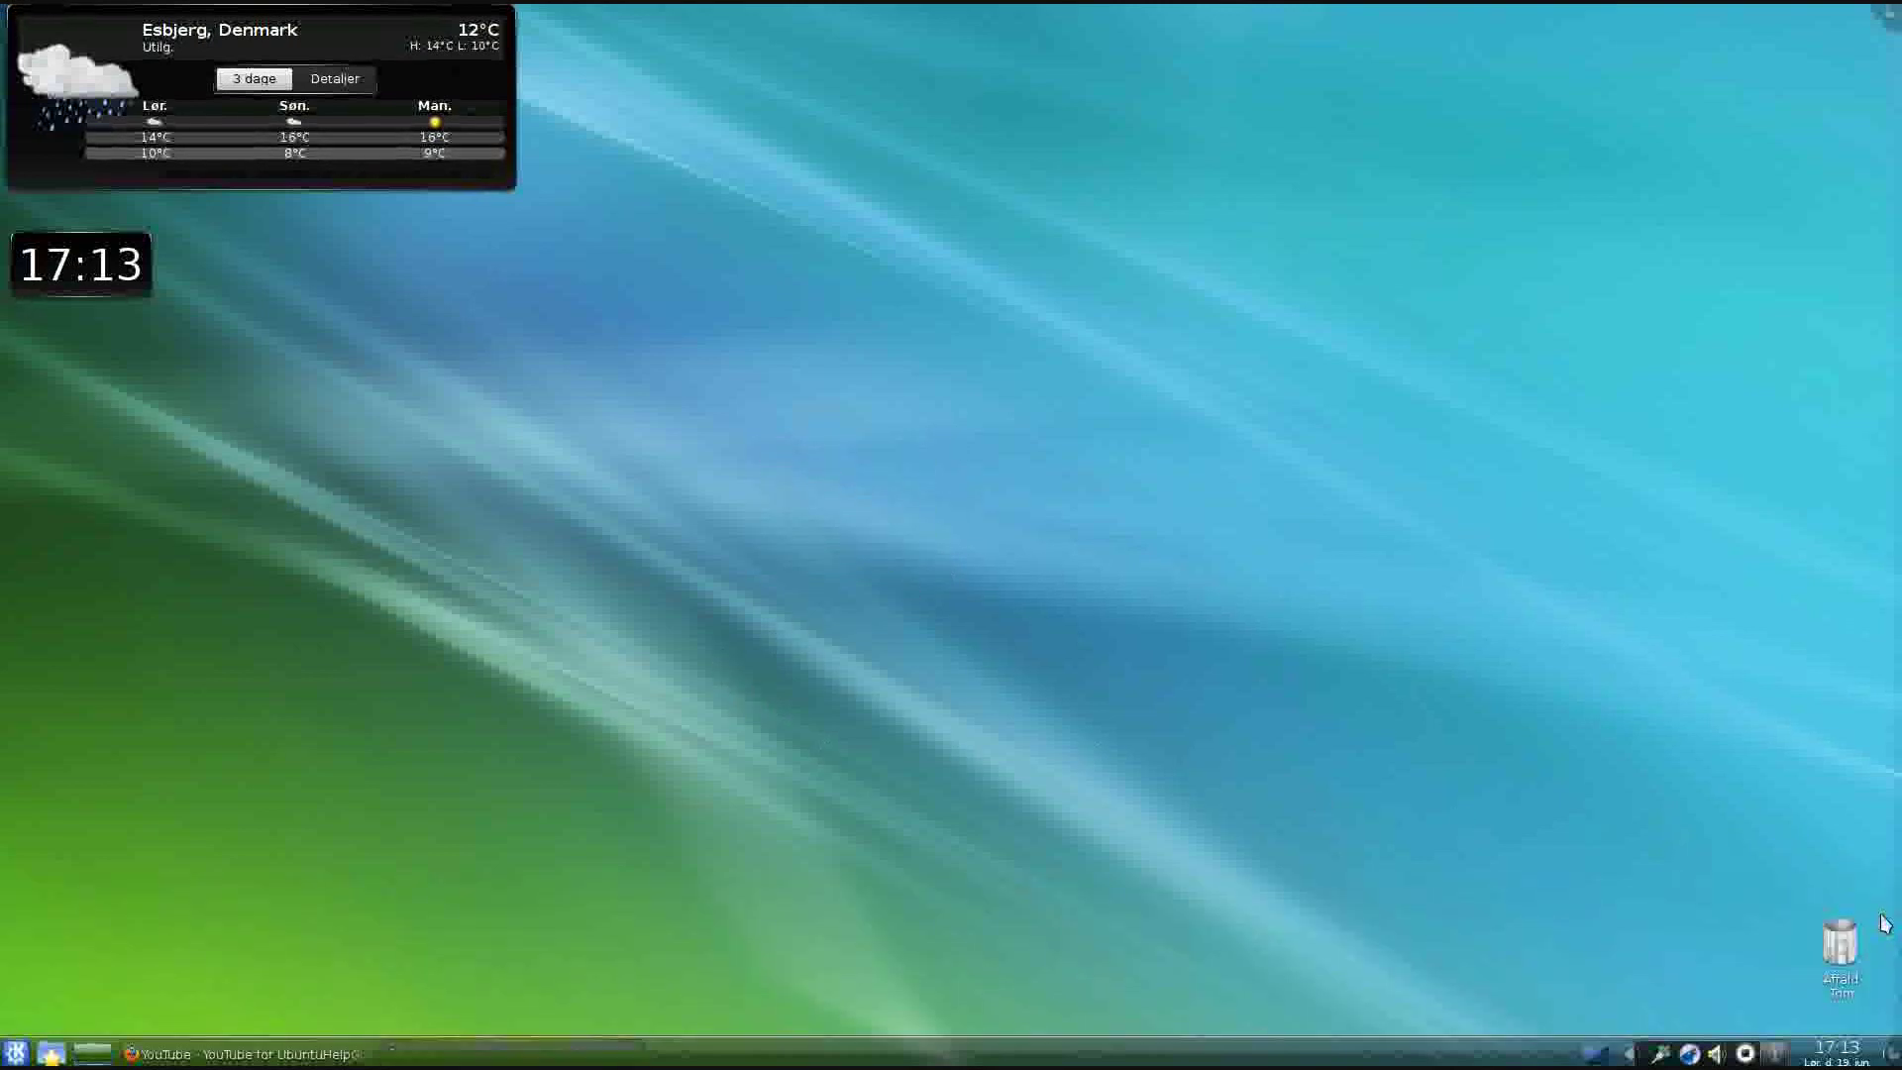
pyautogui.click(1893, 1053)
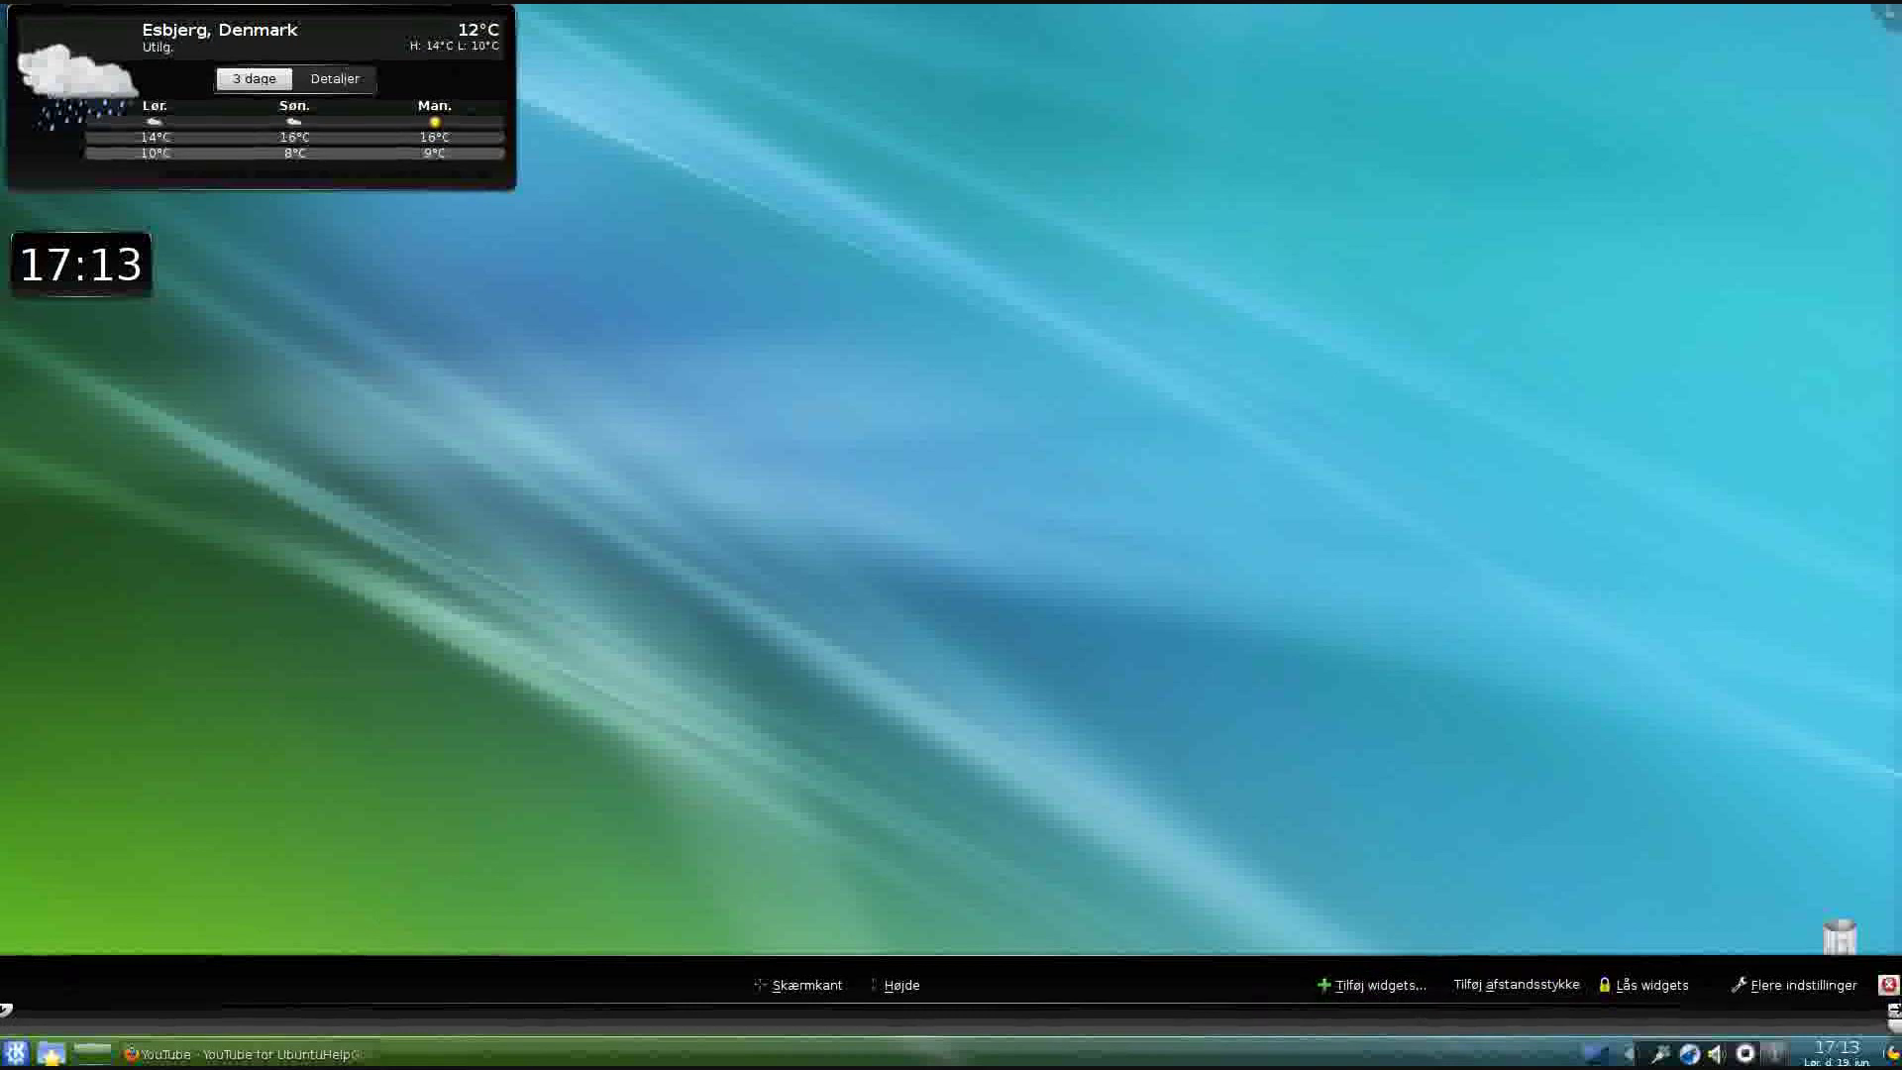
pyautogui.click(1889, 986)
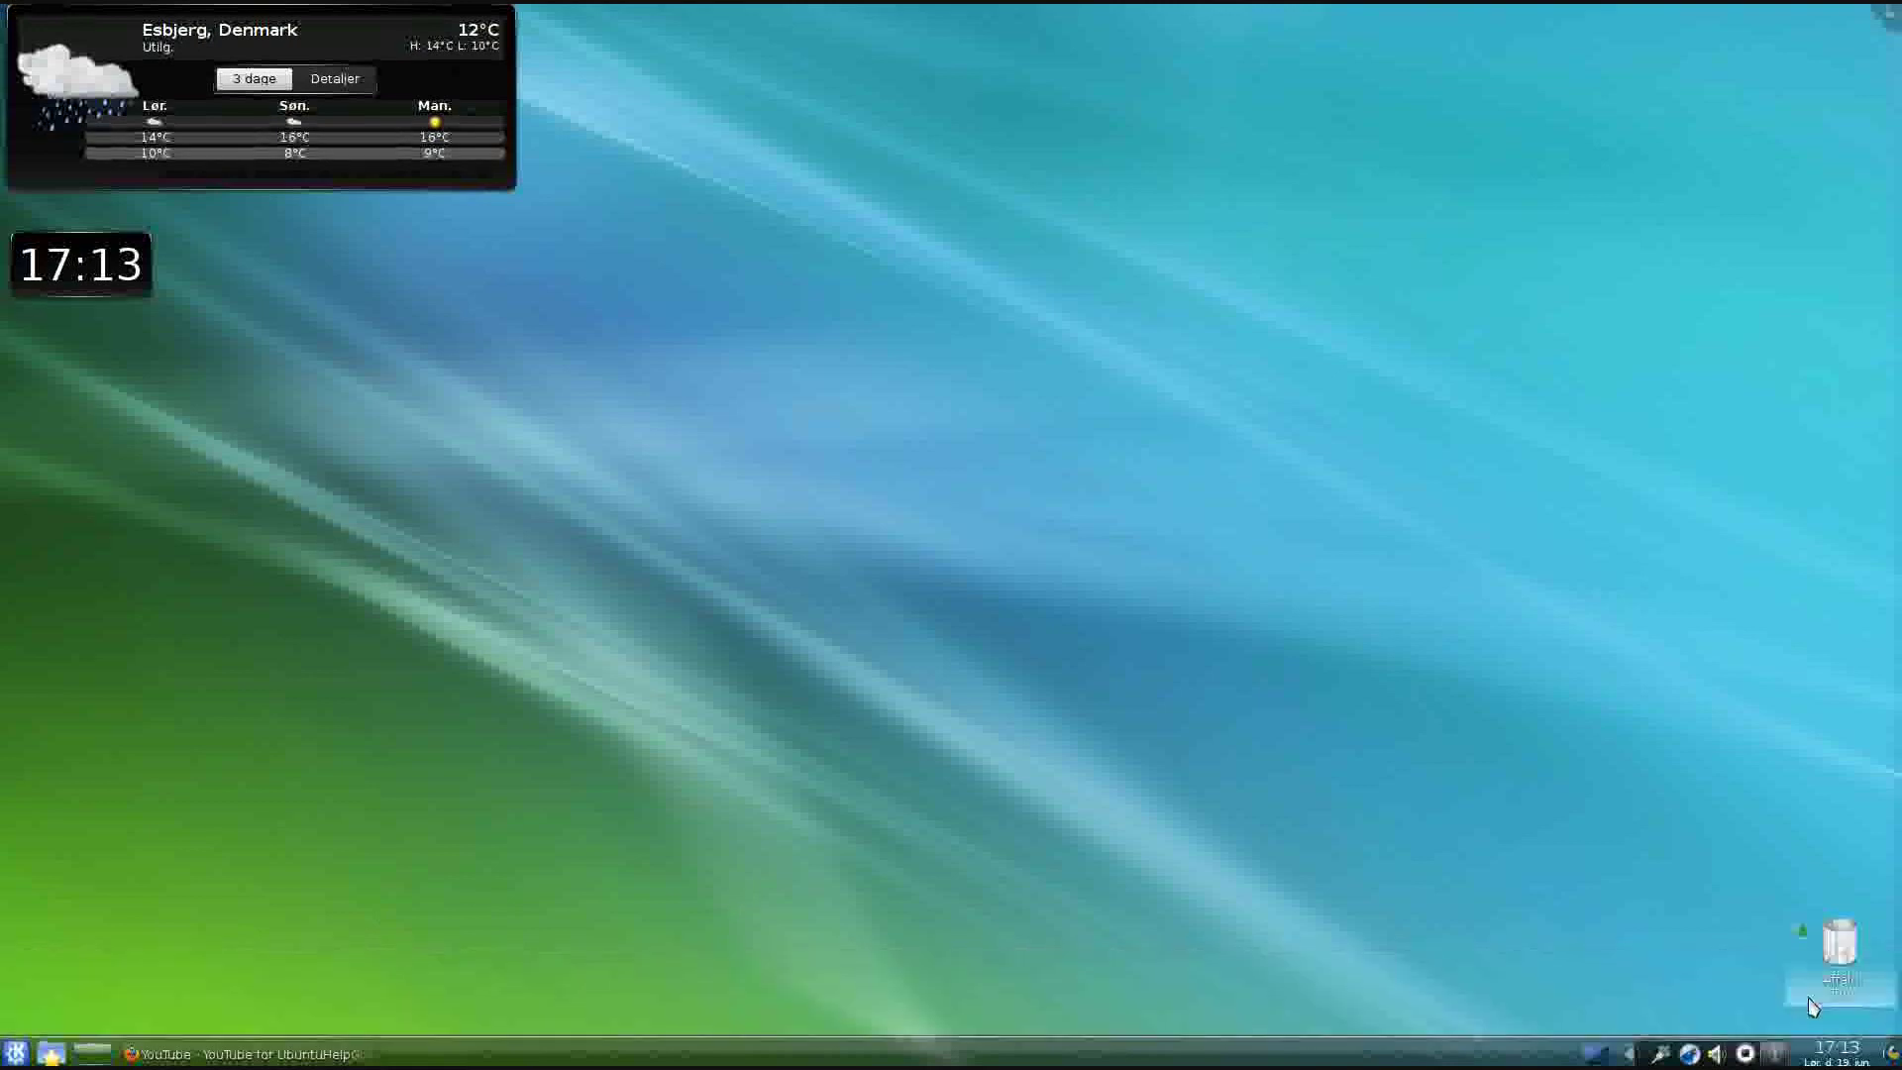
# Browse the Grafik and Indstillinger program categories, then launch Systemindstillinger
pyautogui.click(11, 1054)
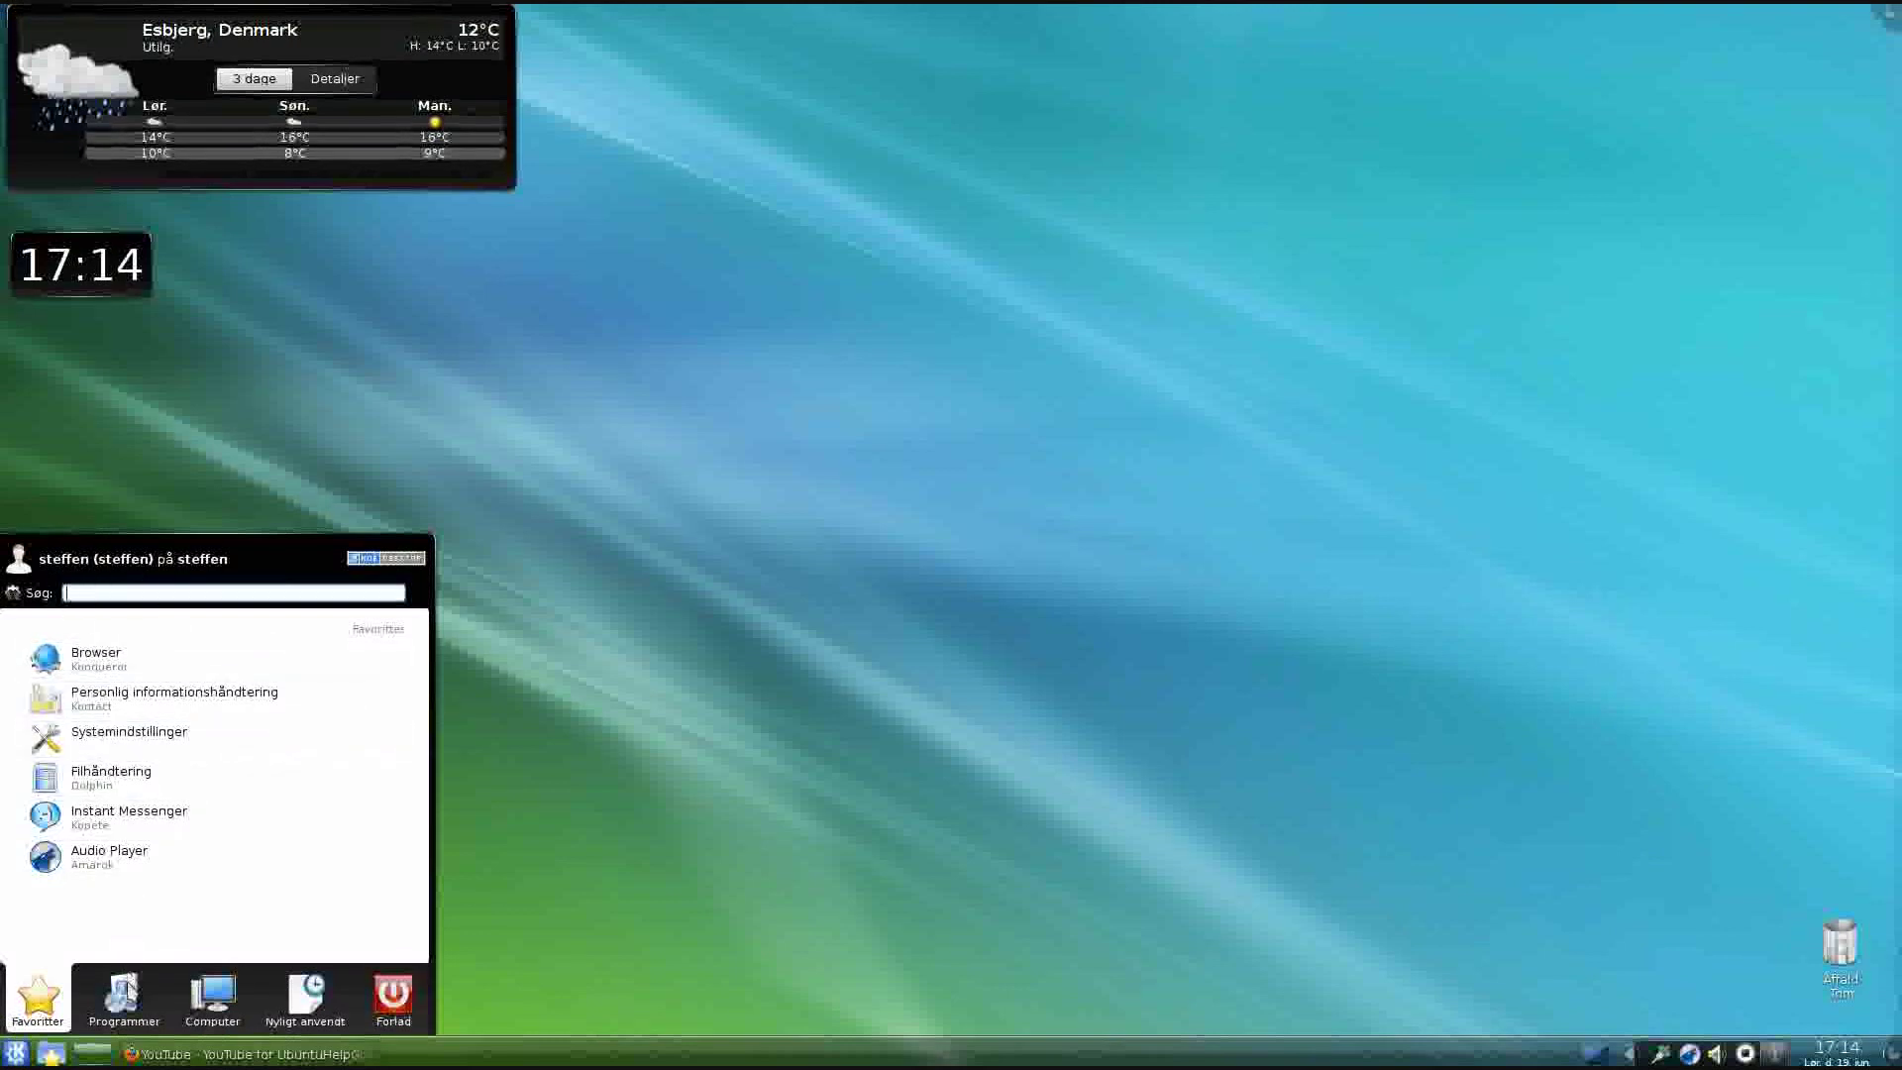
pyautogui.click(131, 1004)
pyautogui.click(115, 656)
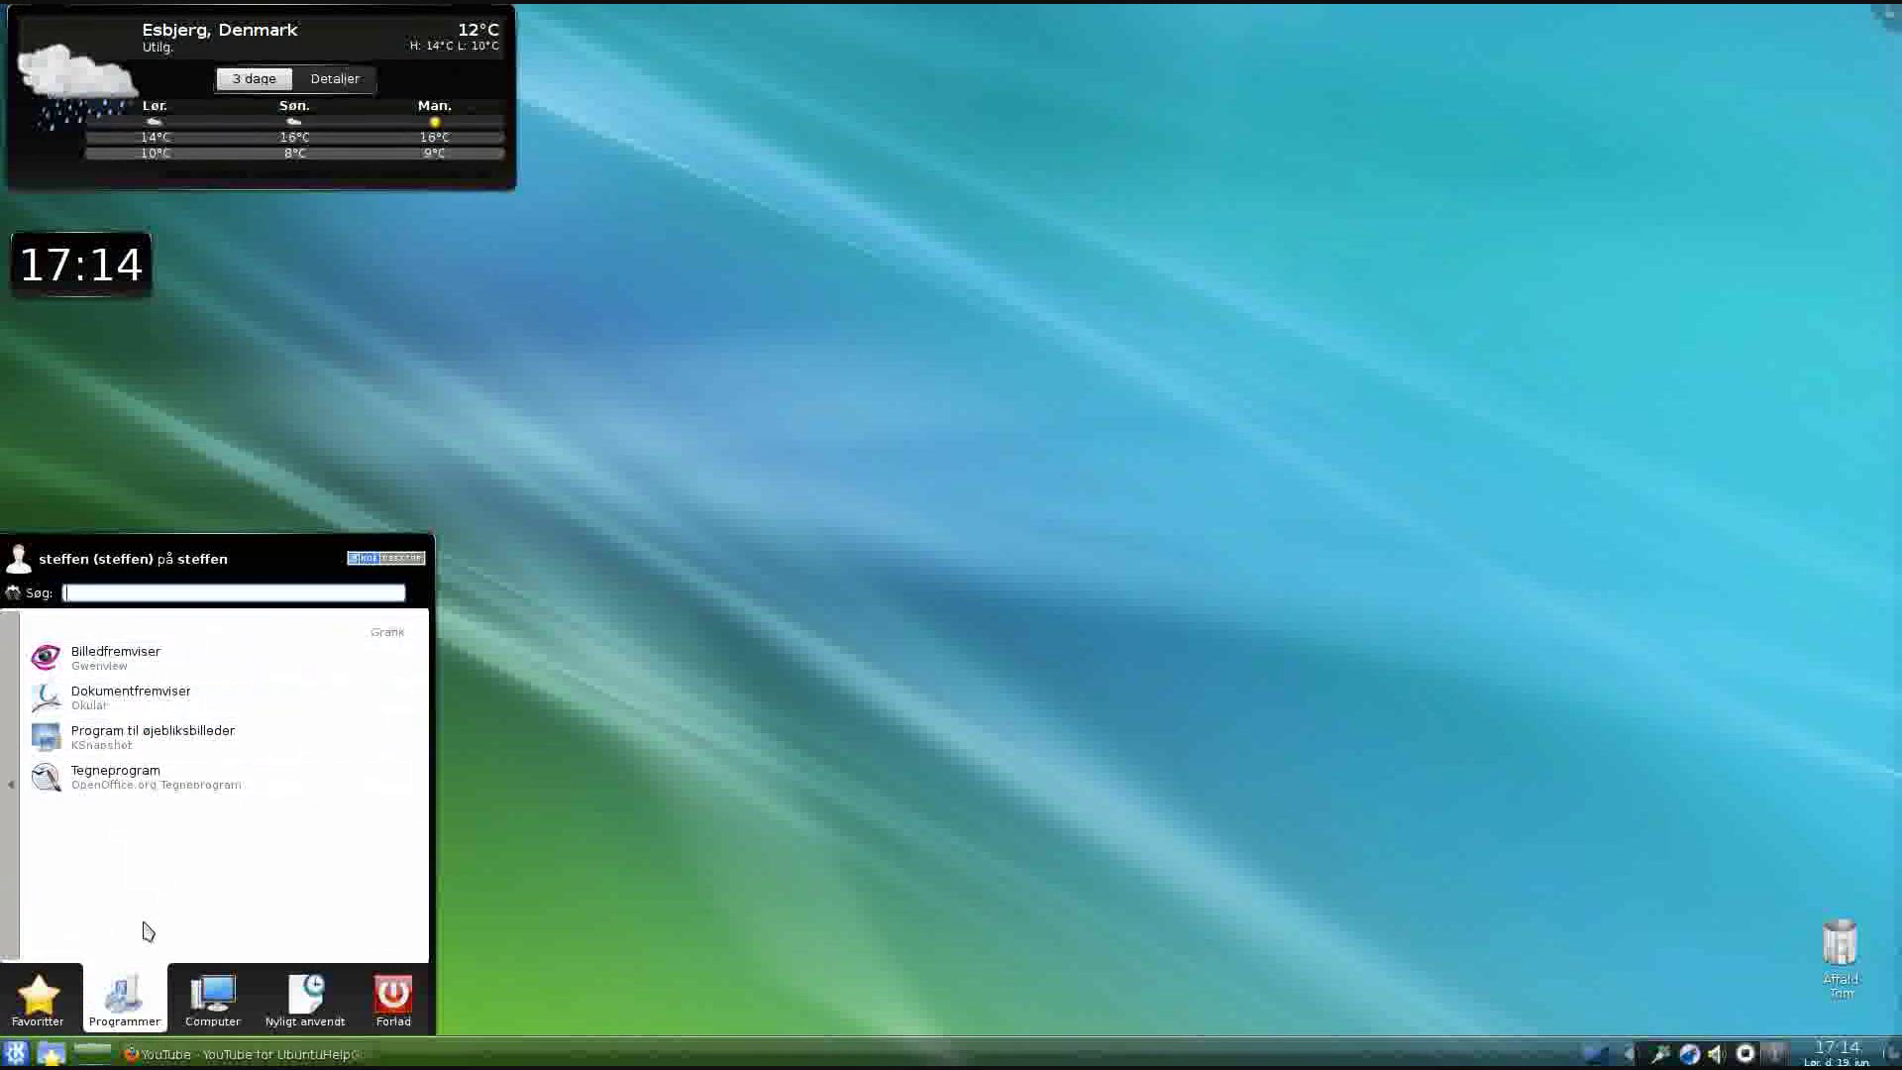
pyautogui.click(16, 850)
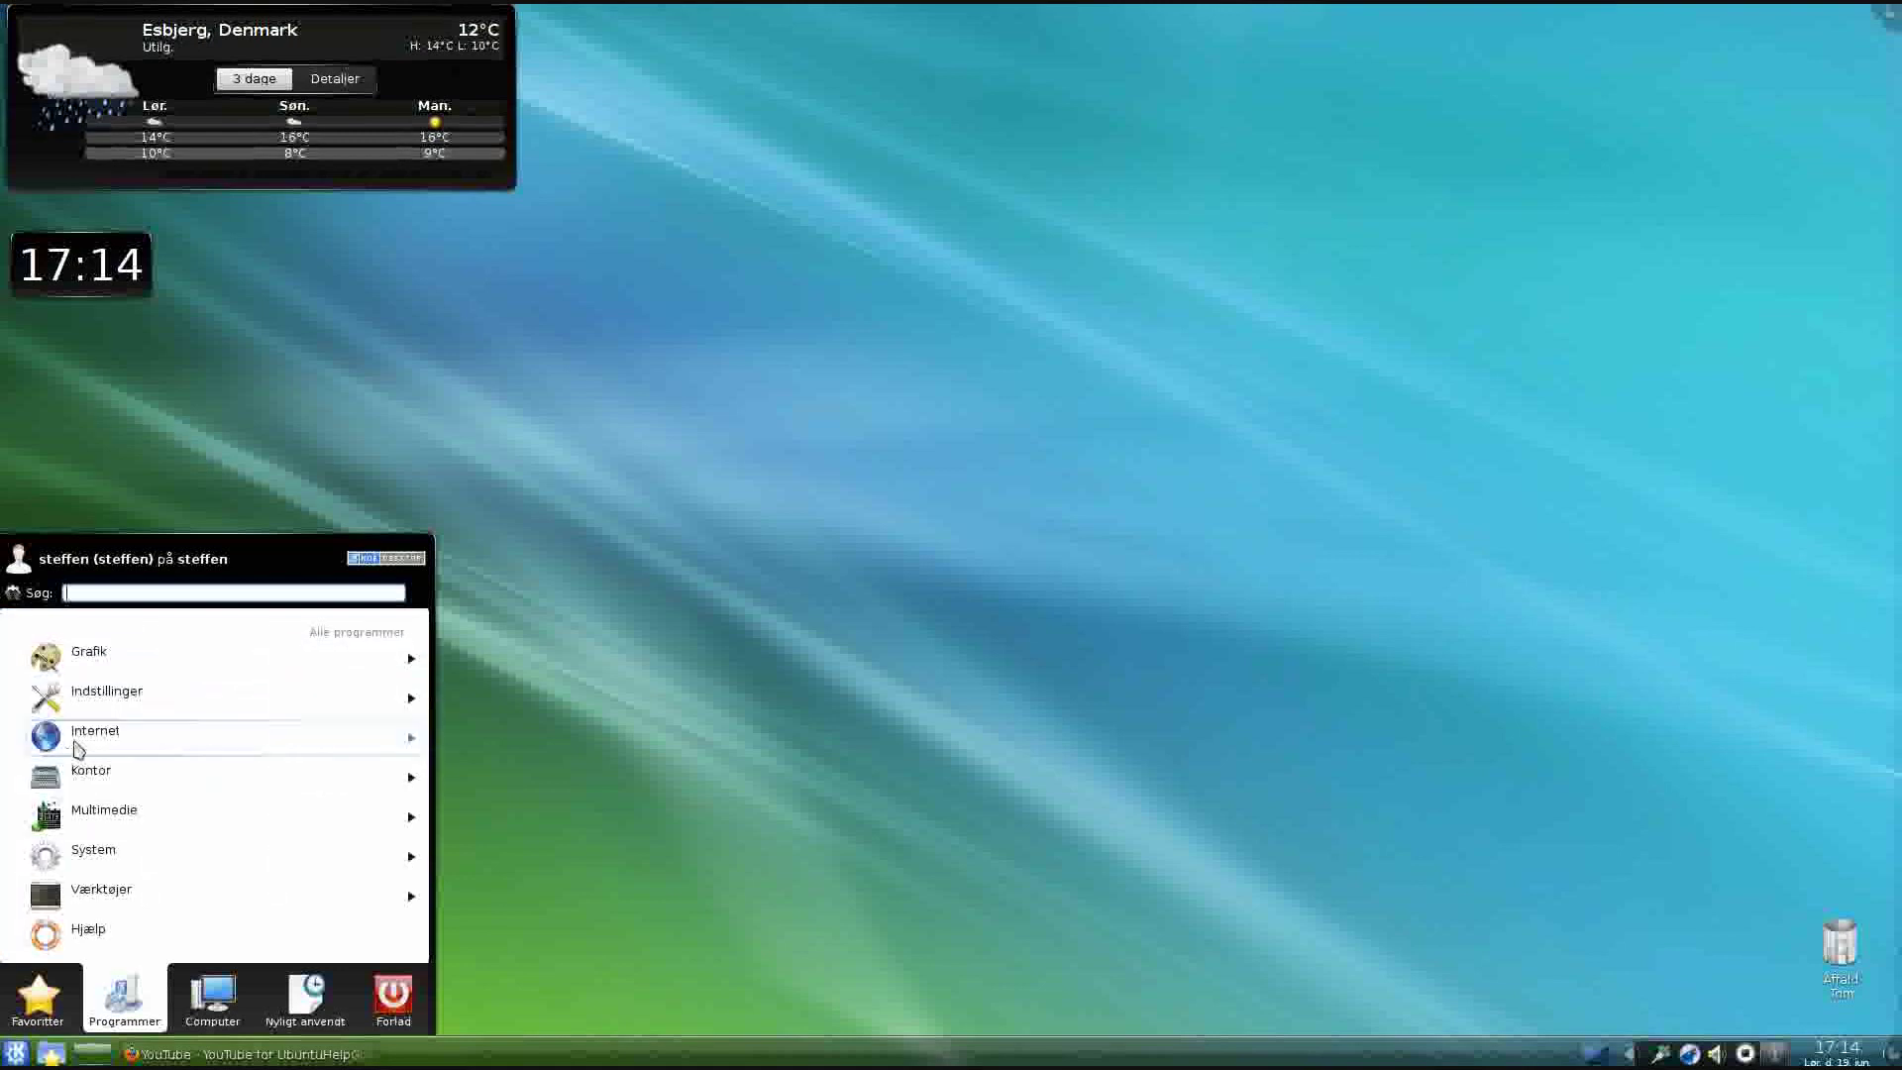
pyautogui.click(117, 694)
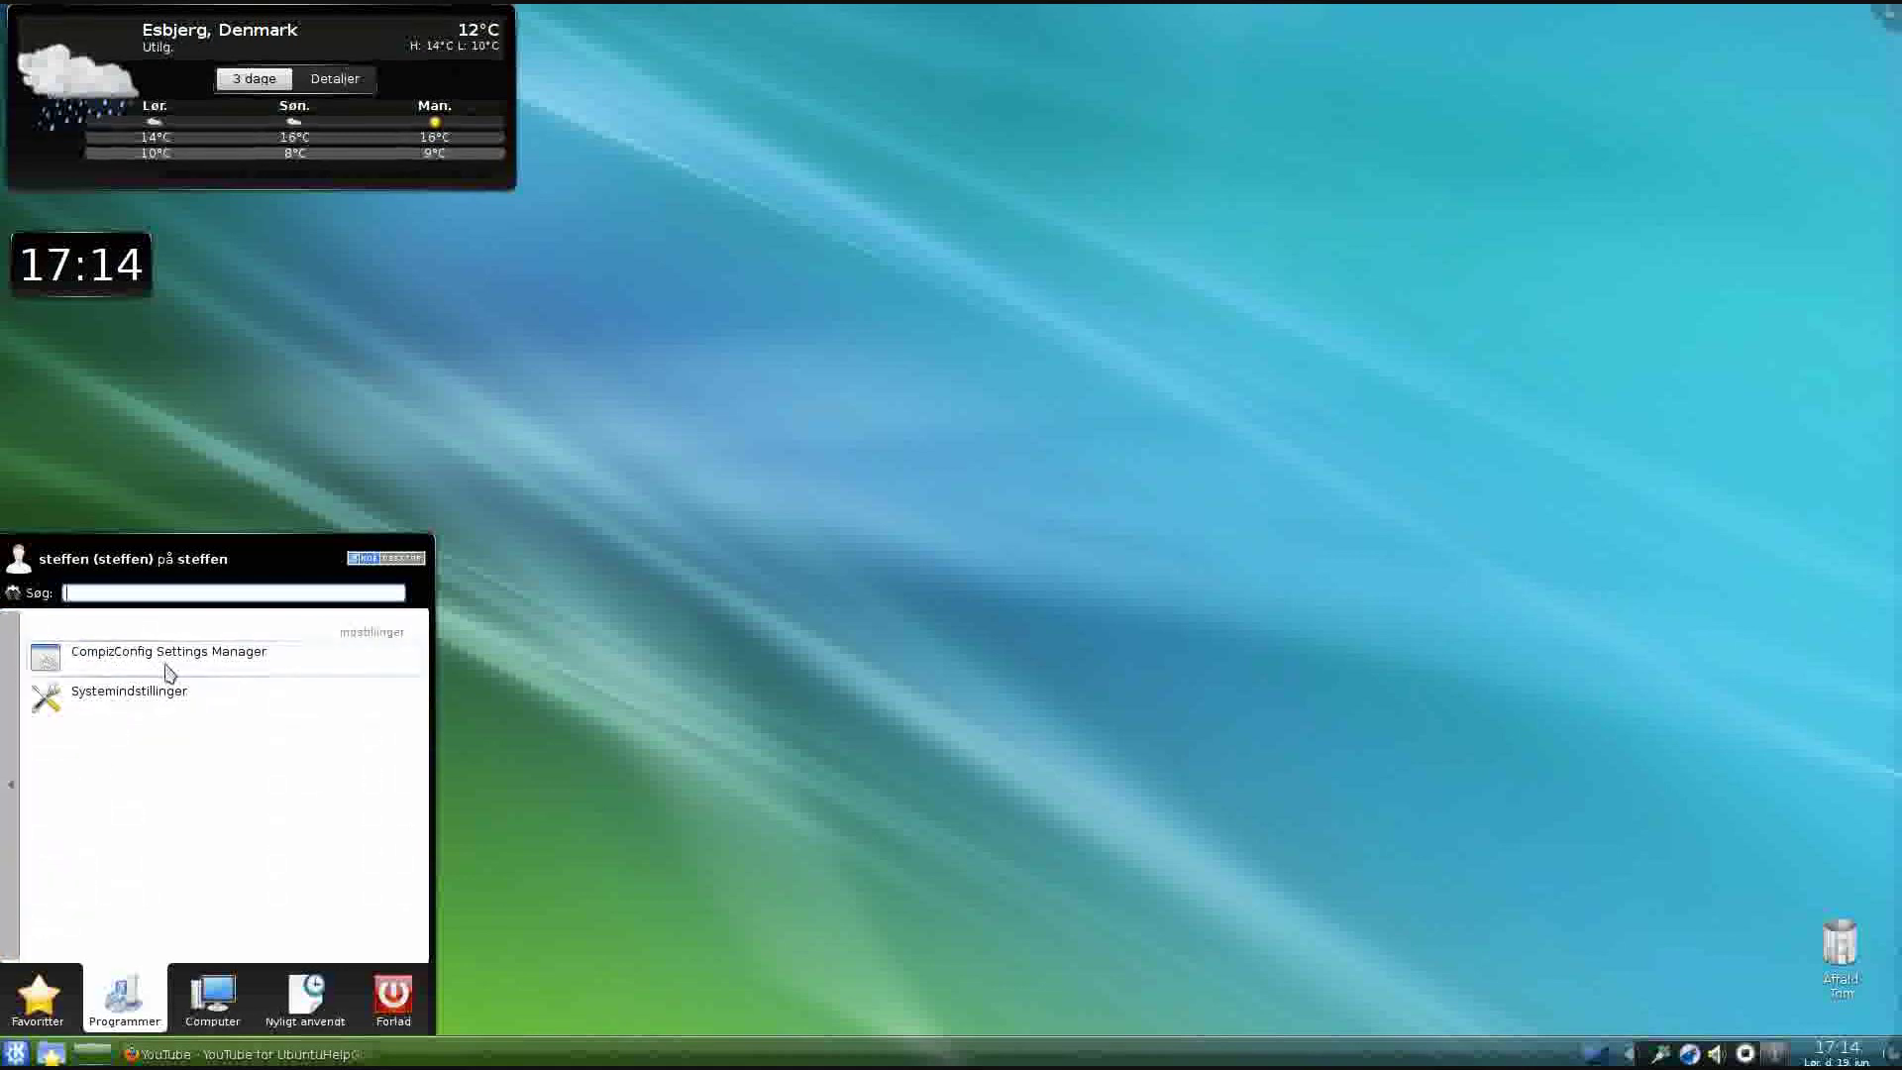
pyautogui.click(10, 768)
pyautogui.click(119, 706)
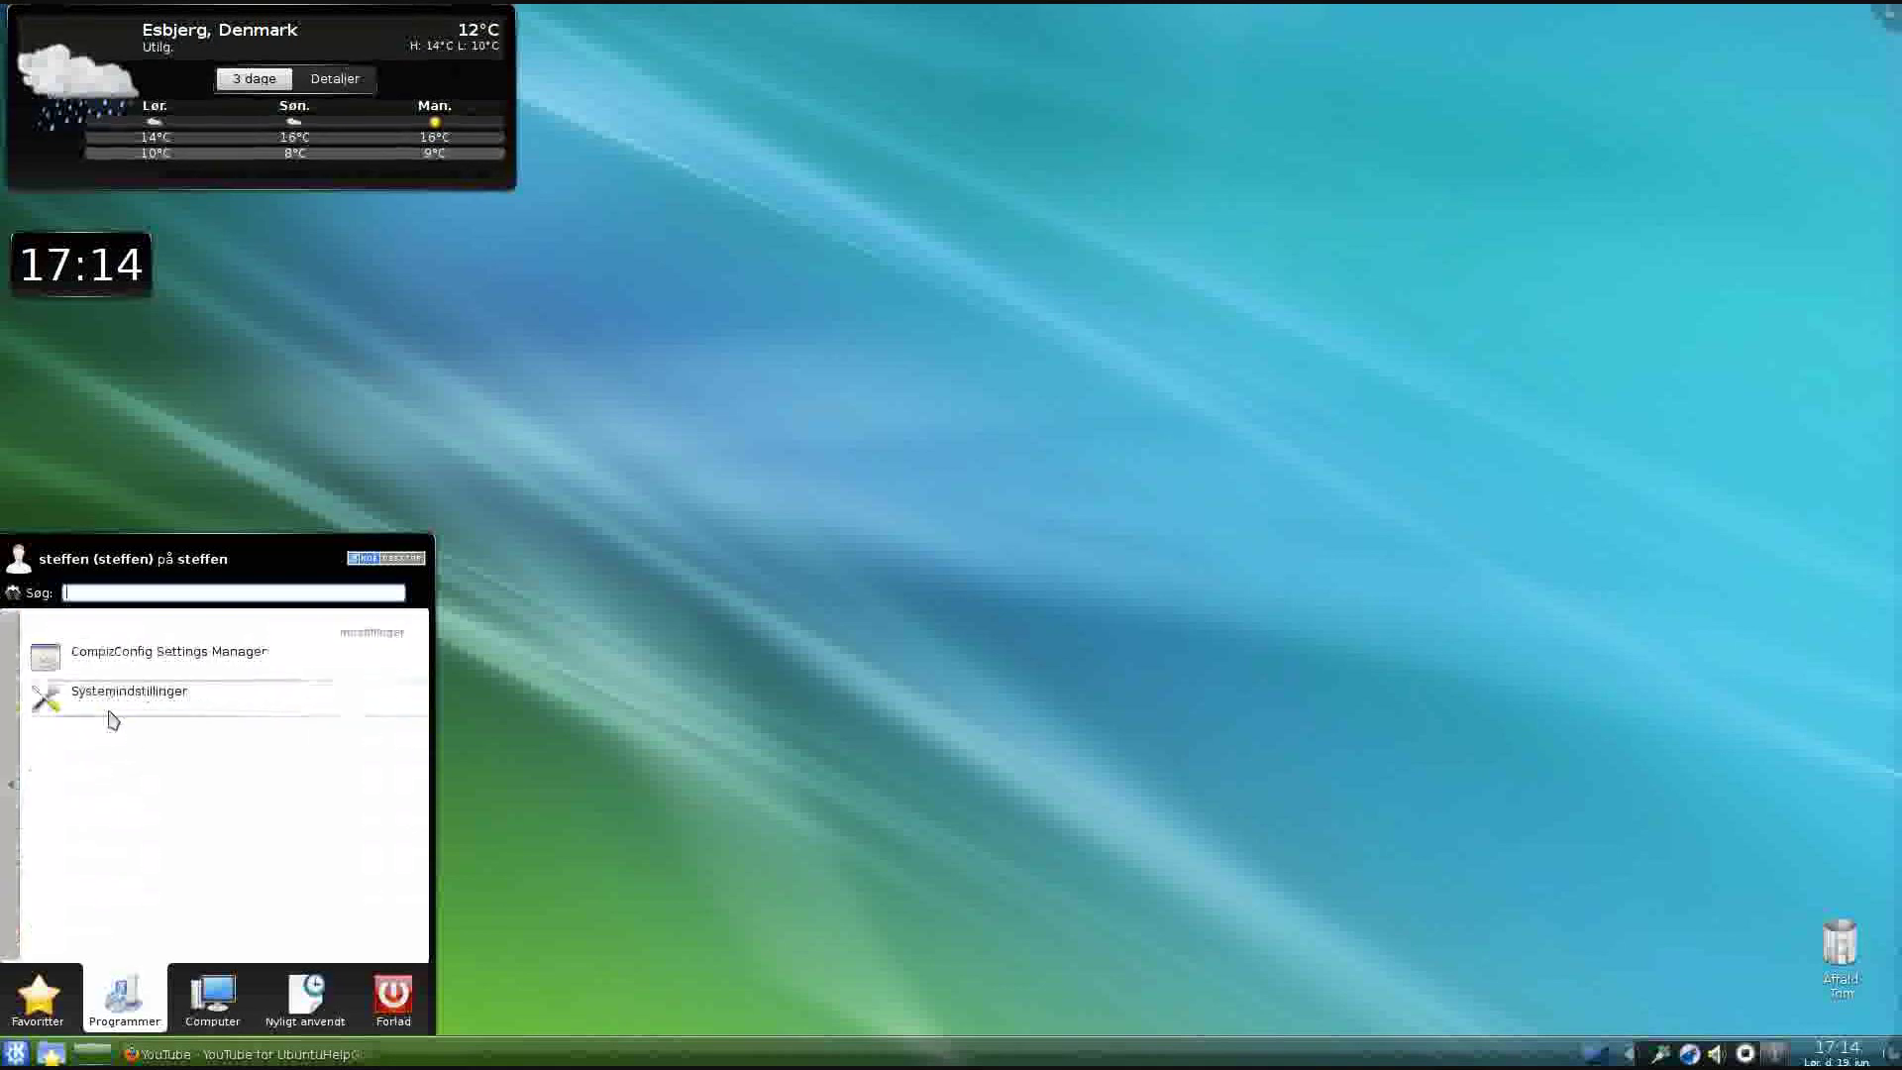
pyautogui.click(103, 702)
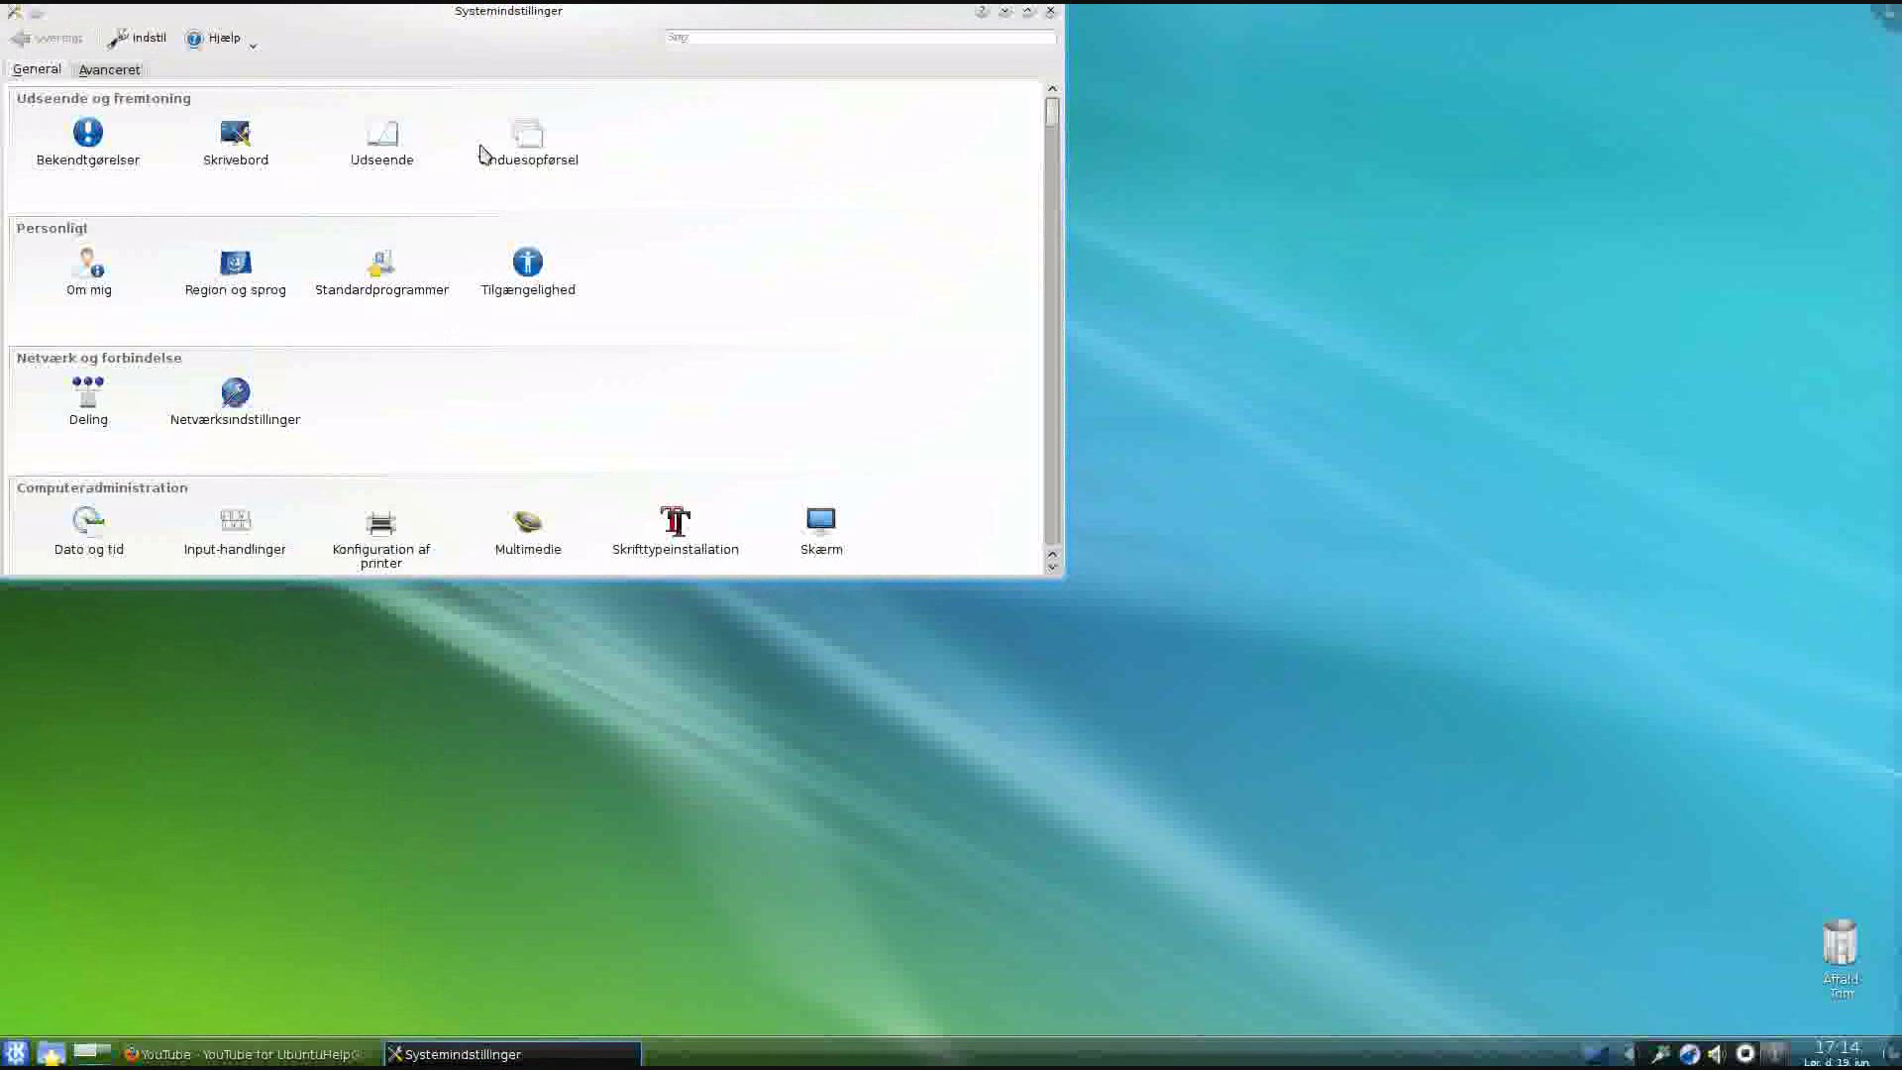
# Centre the System Settings window and apply the Air workspace theme
pyautogui.moveTo(545, 19); pyautogui.dragTo(974, 227)
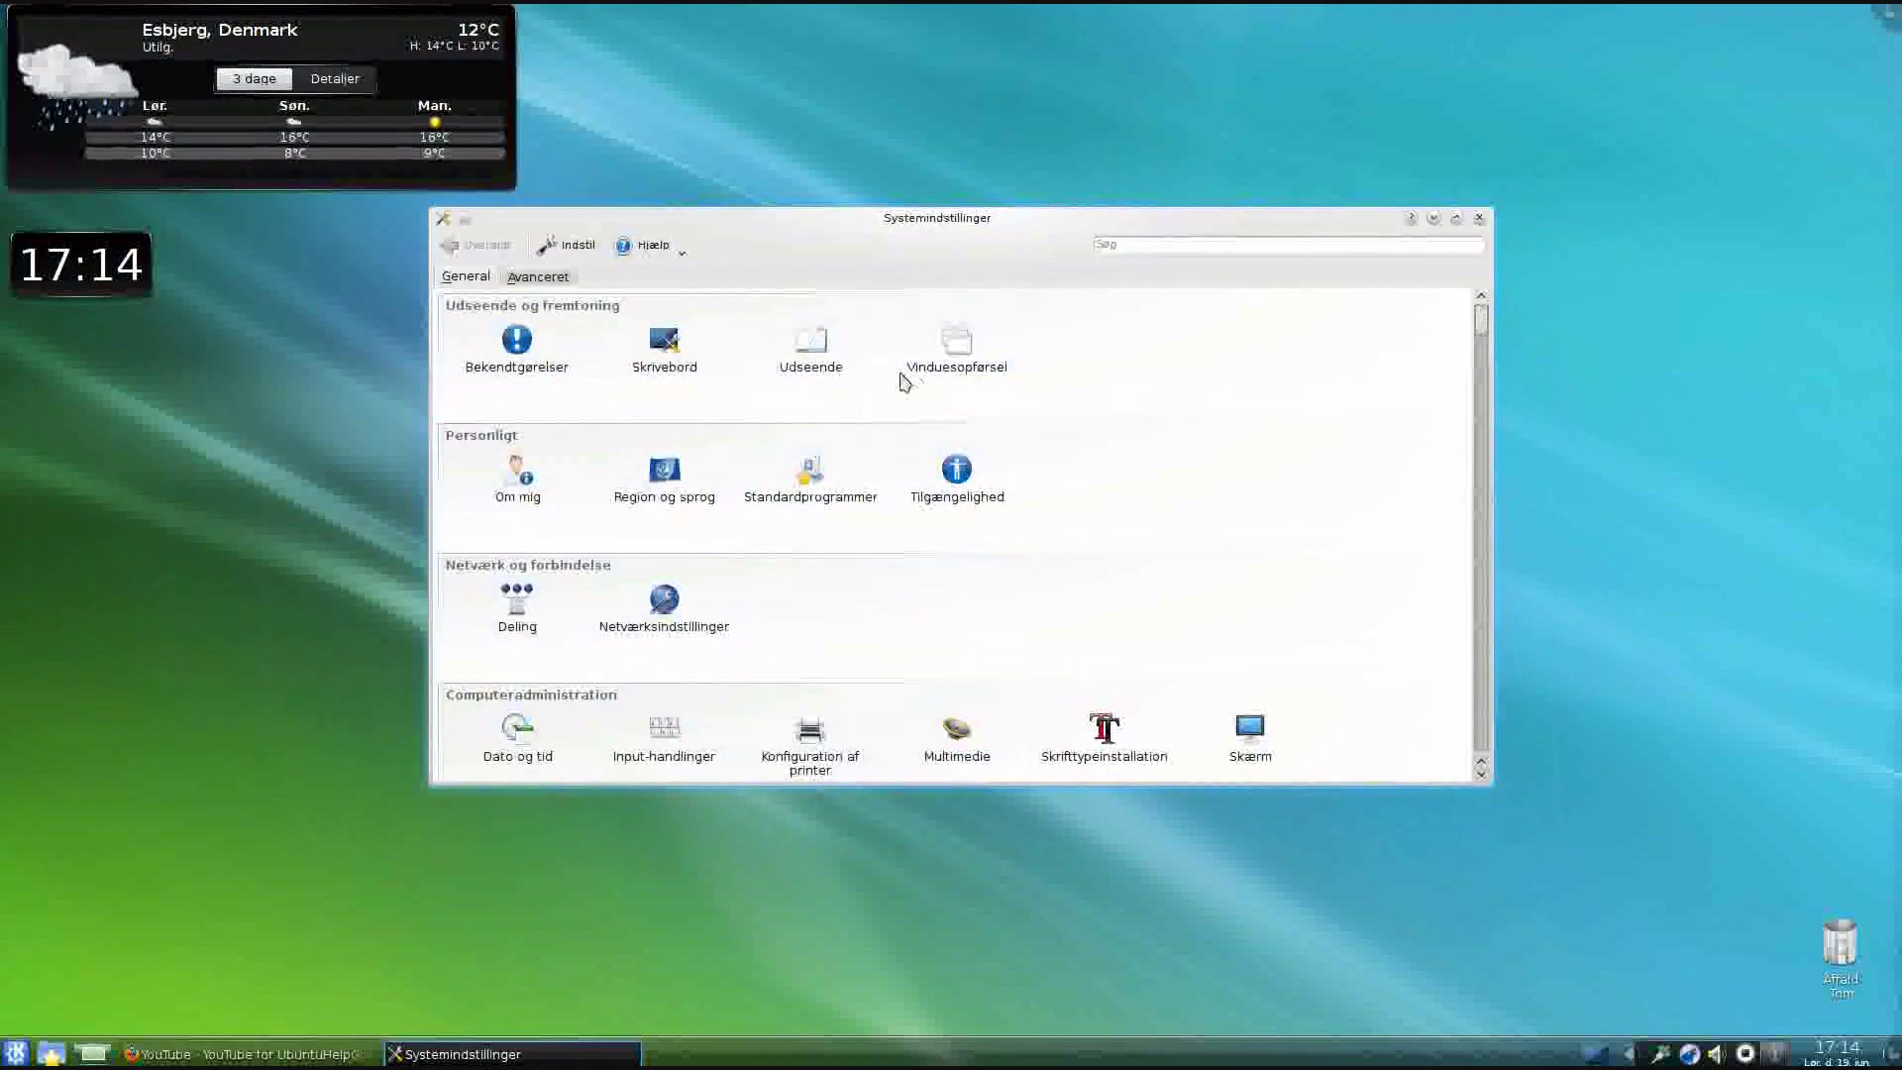
pyautogui.click(810, 371)
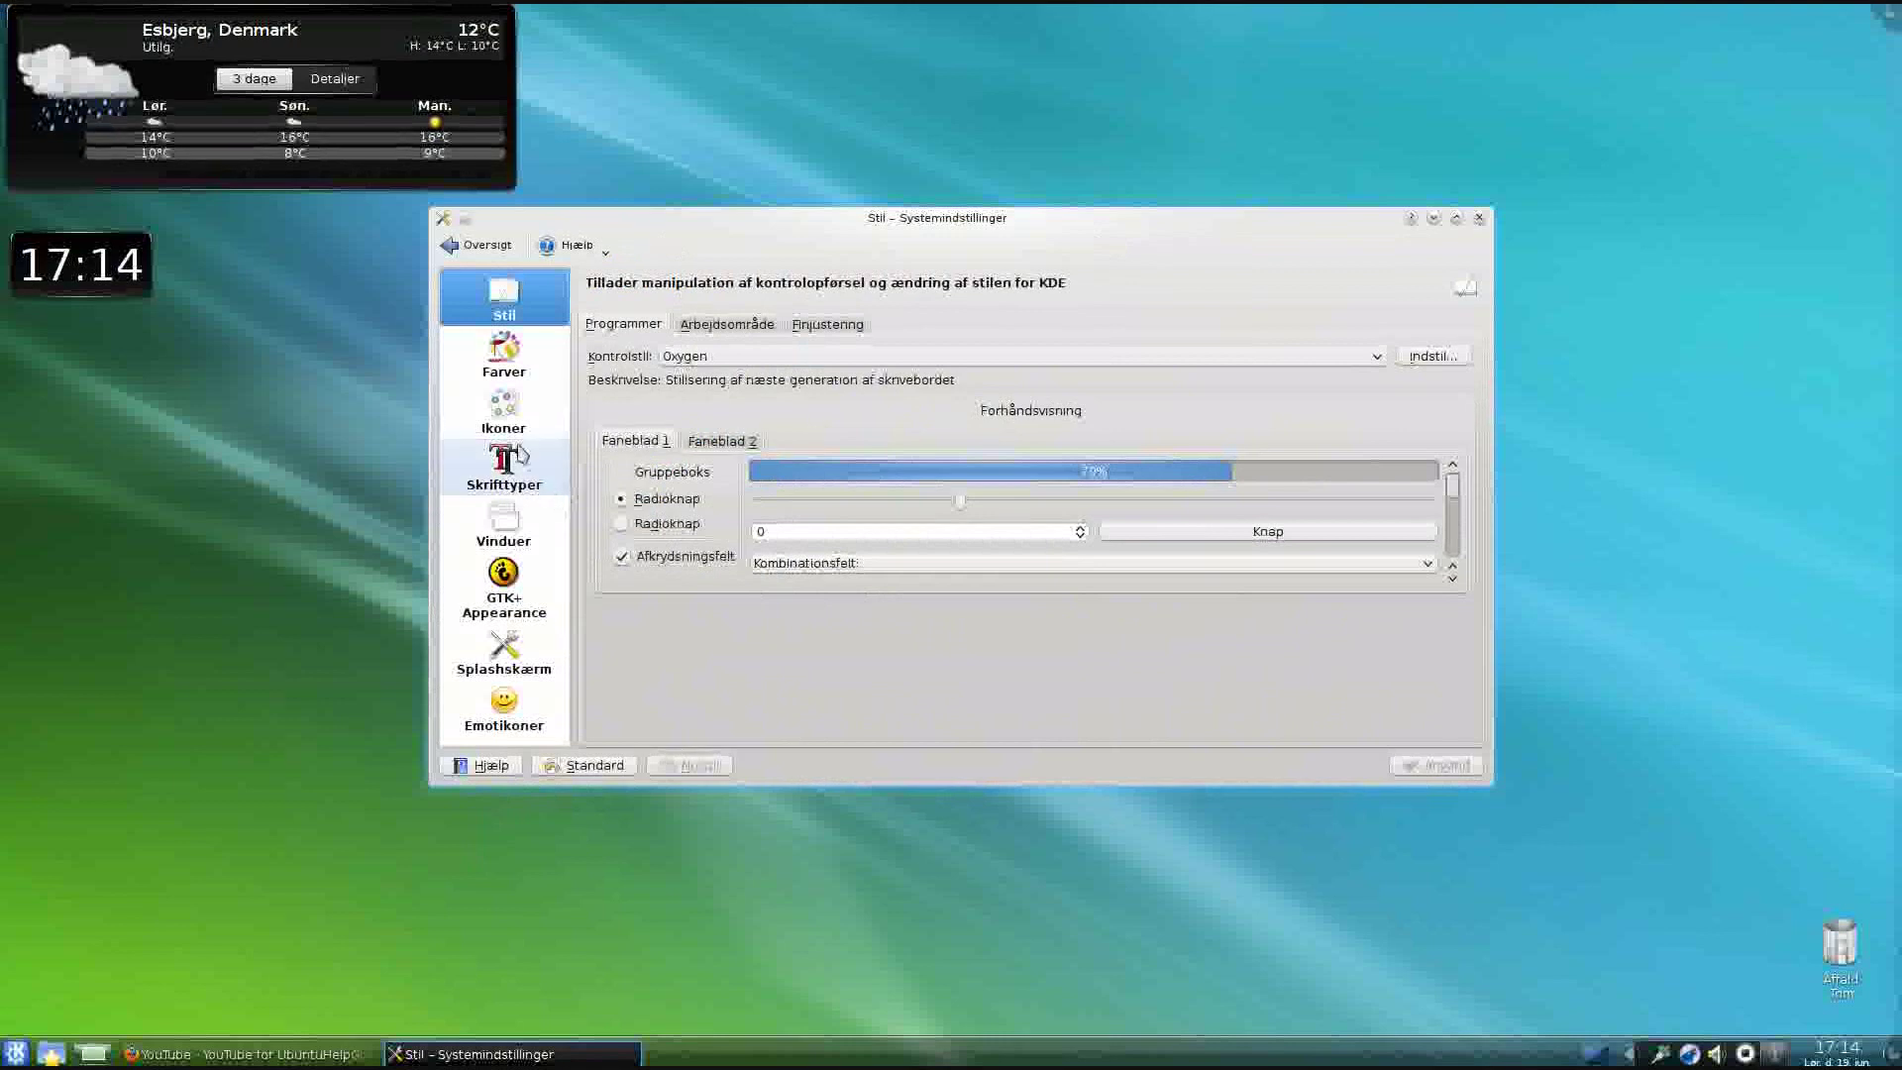
pyautogui.click(741, 327)
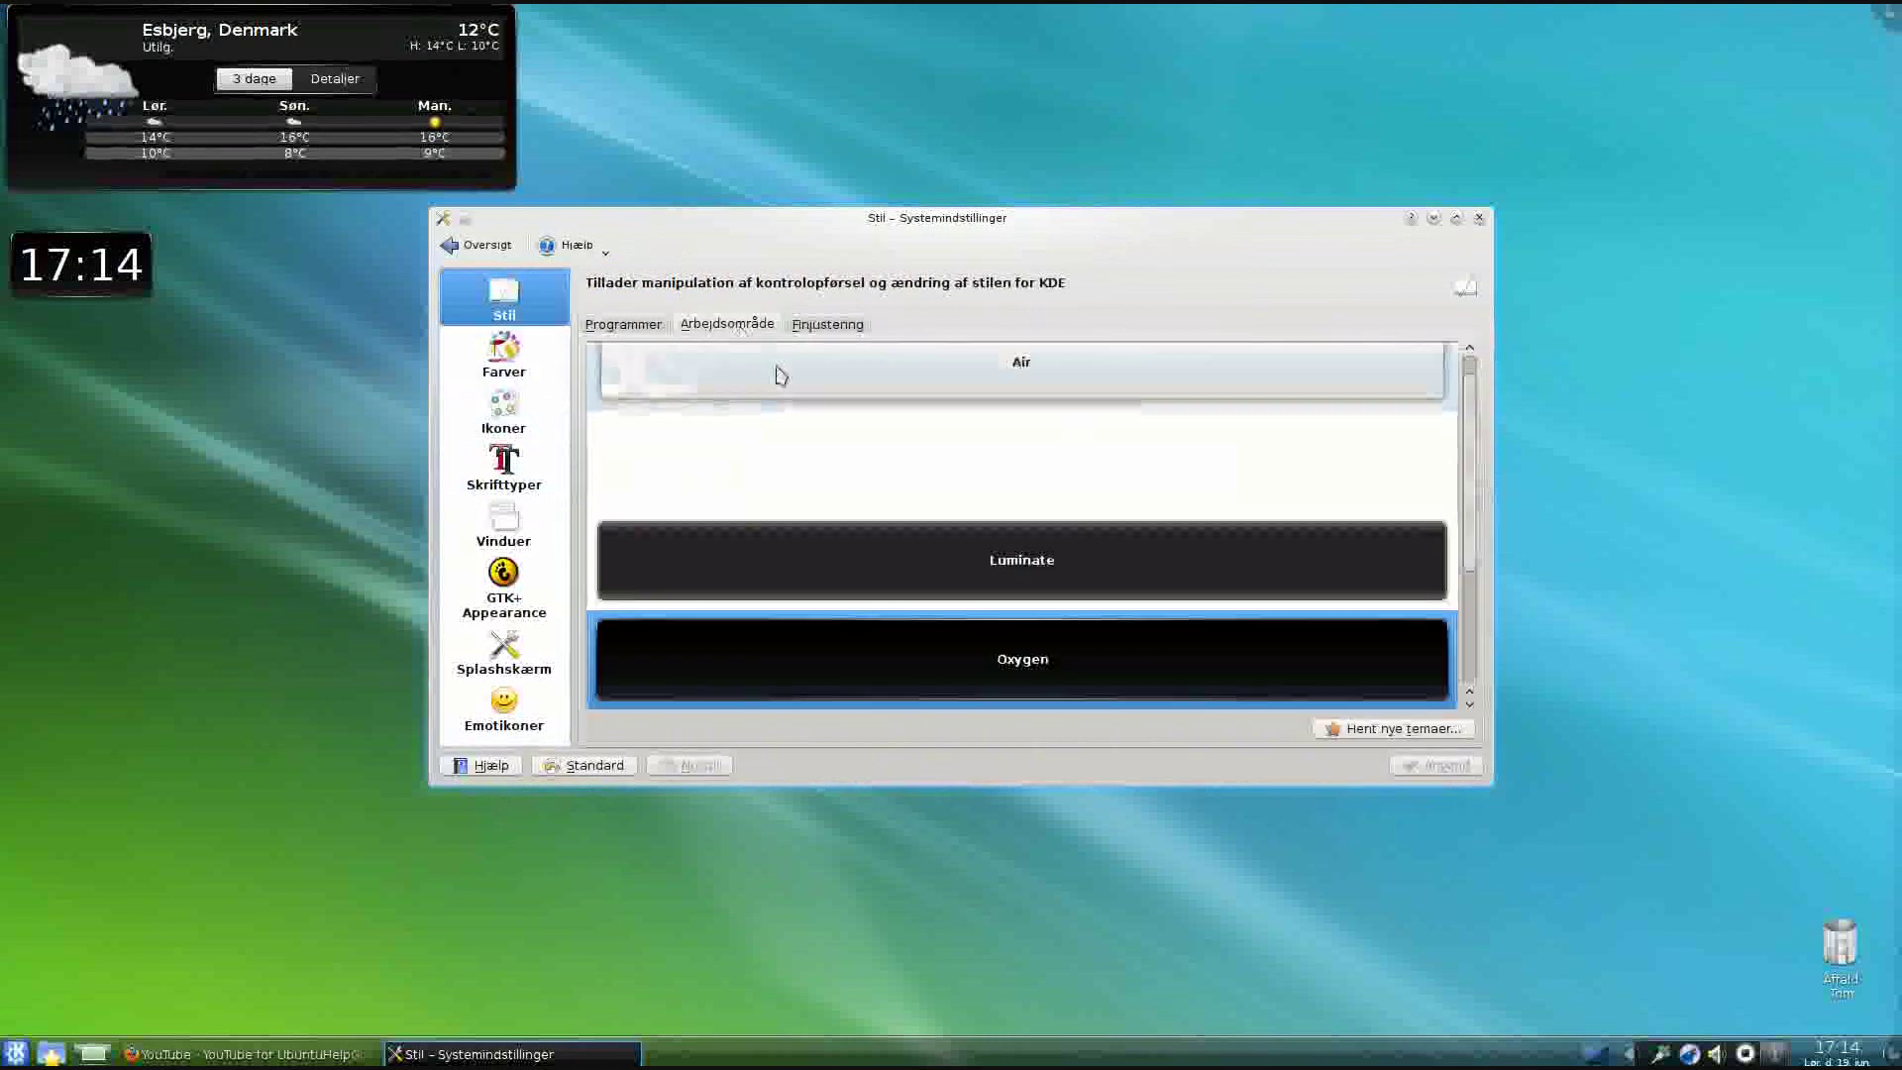
pyautogui.scroll(-2, 988, 446)
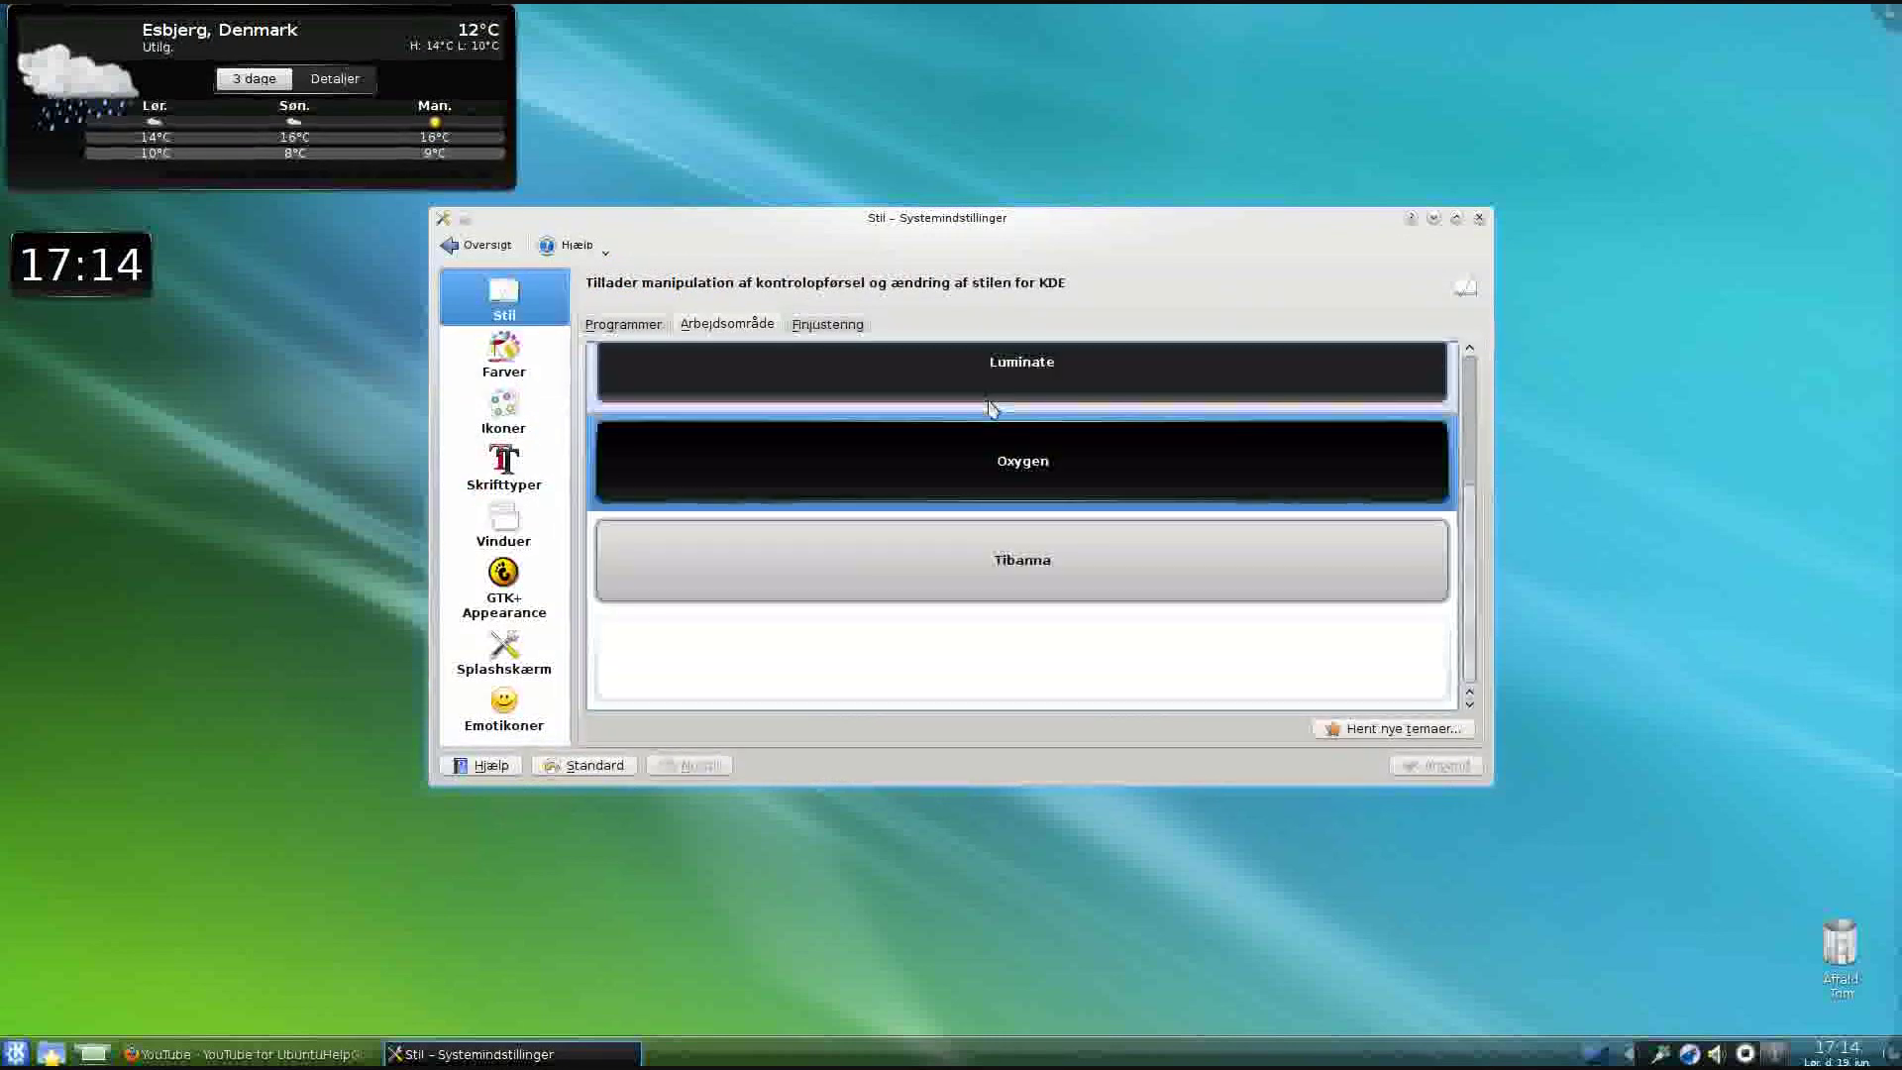
pyautogui.scroll(2, 993, 564)
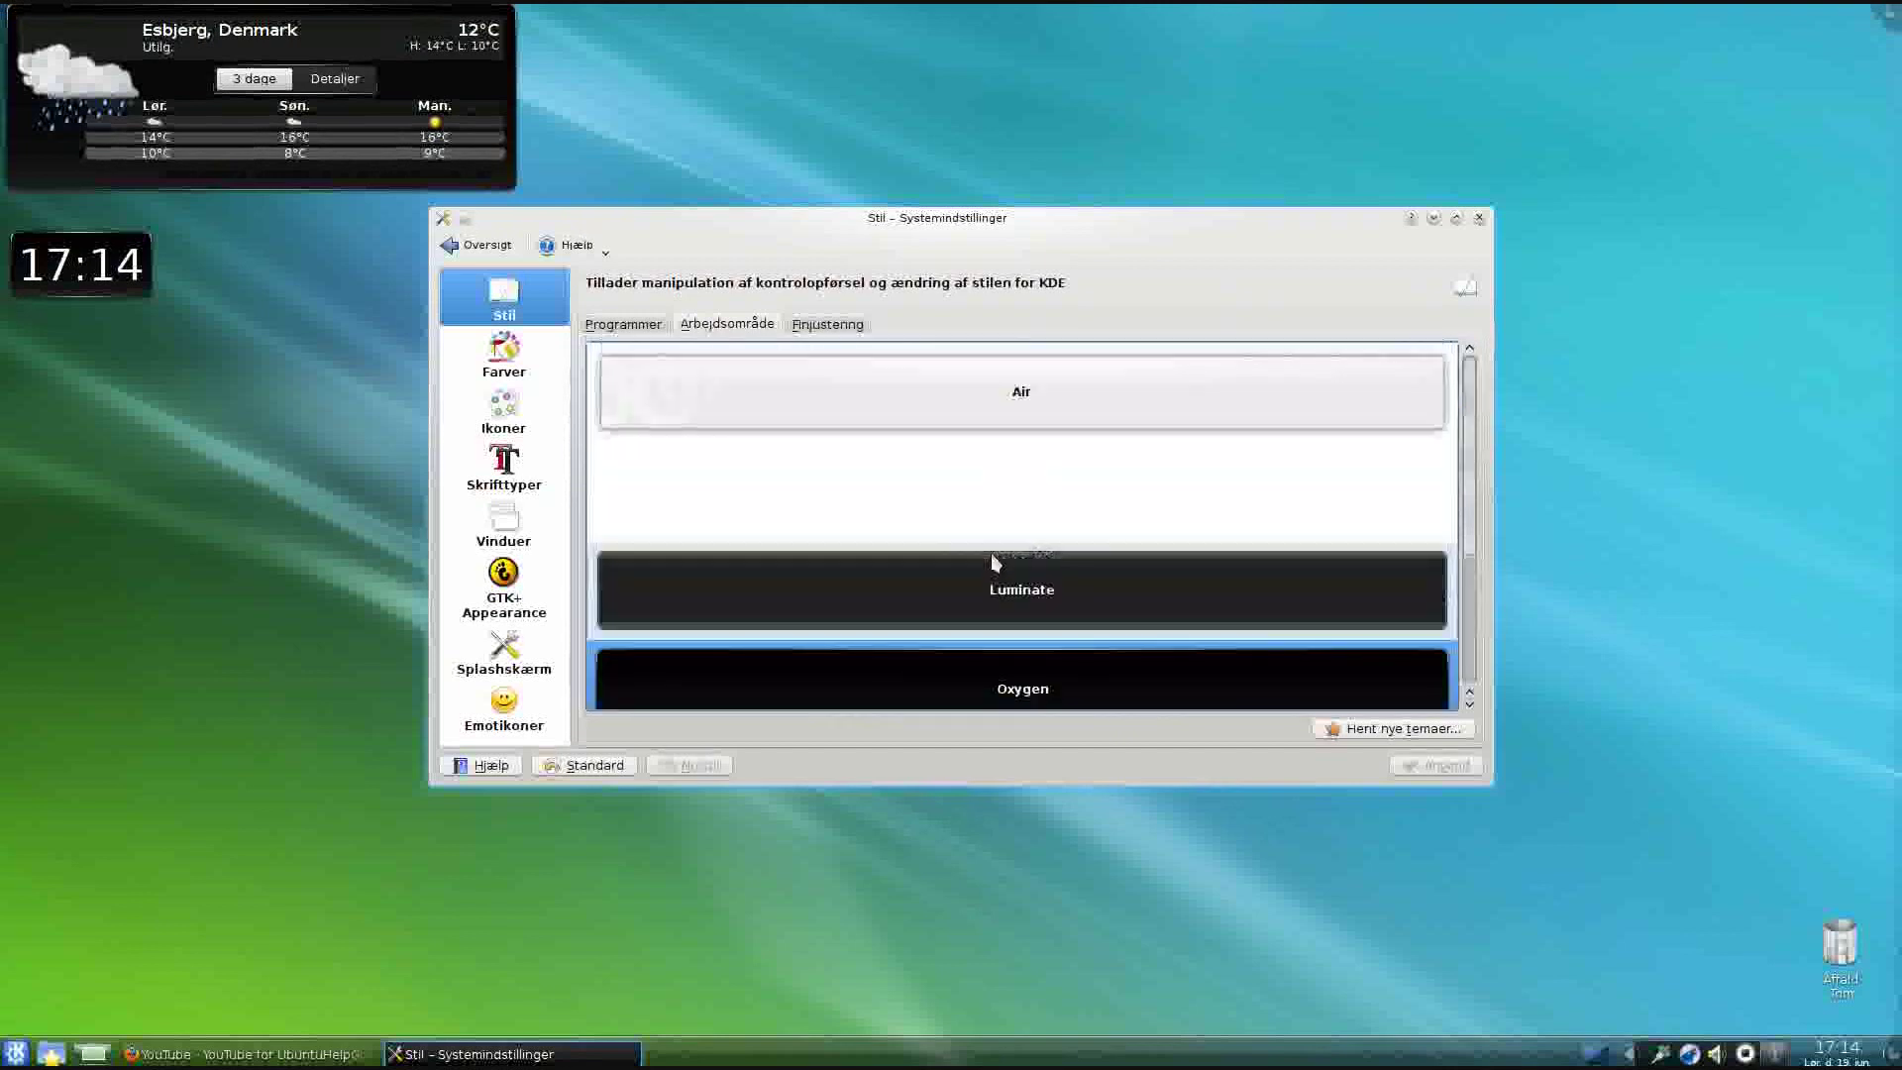
pyautogui.click(993, 396)
pyautogui.click(1420, 773)
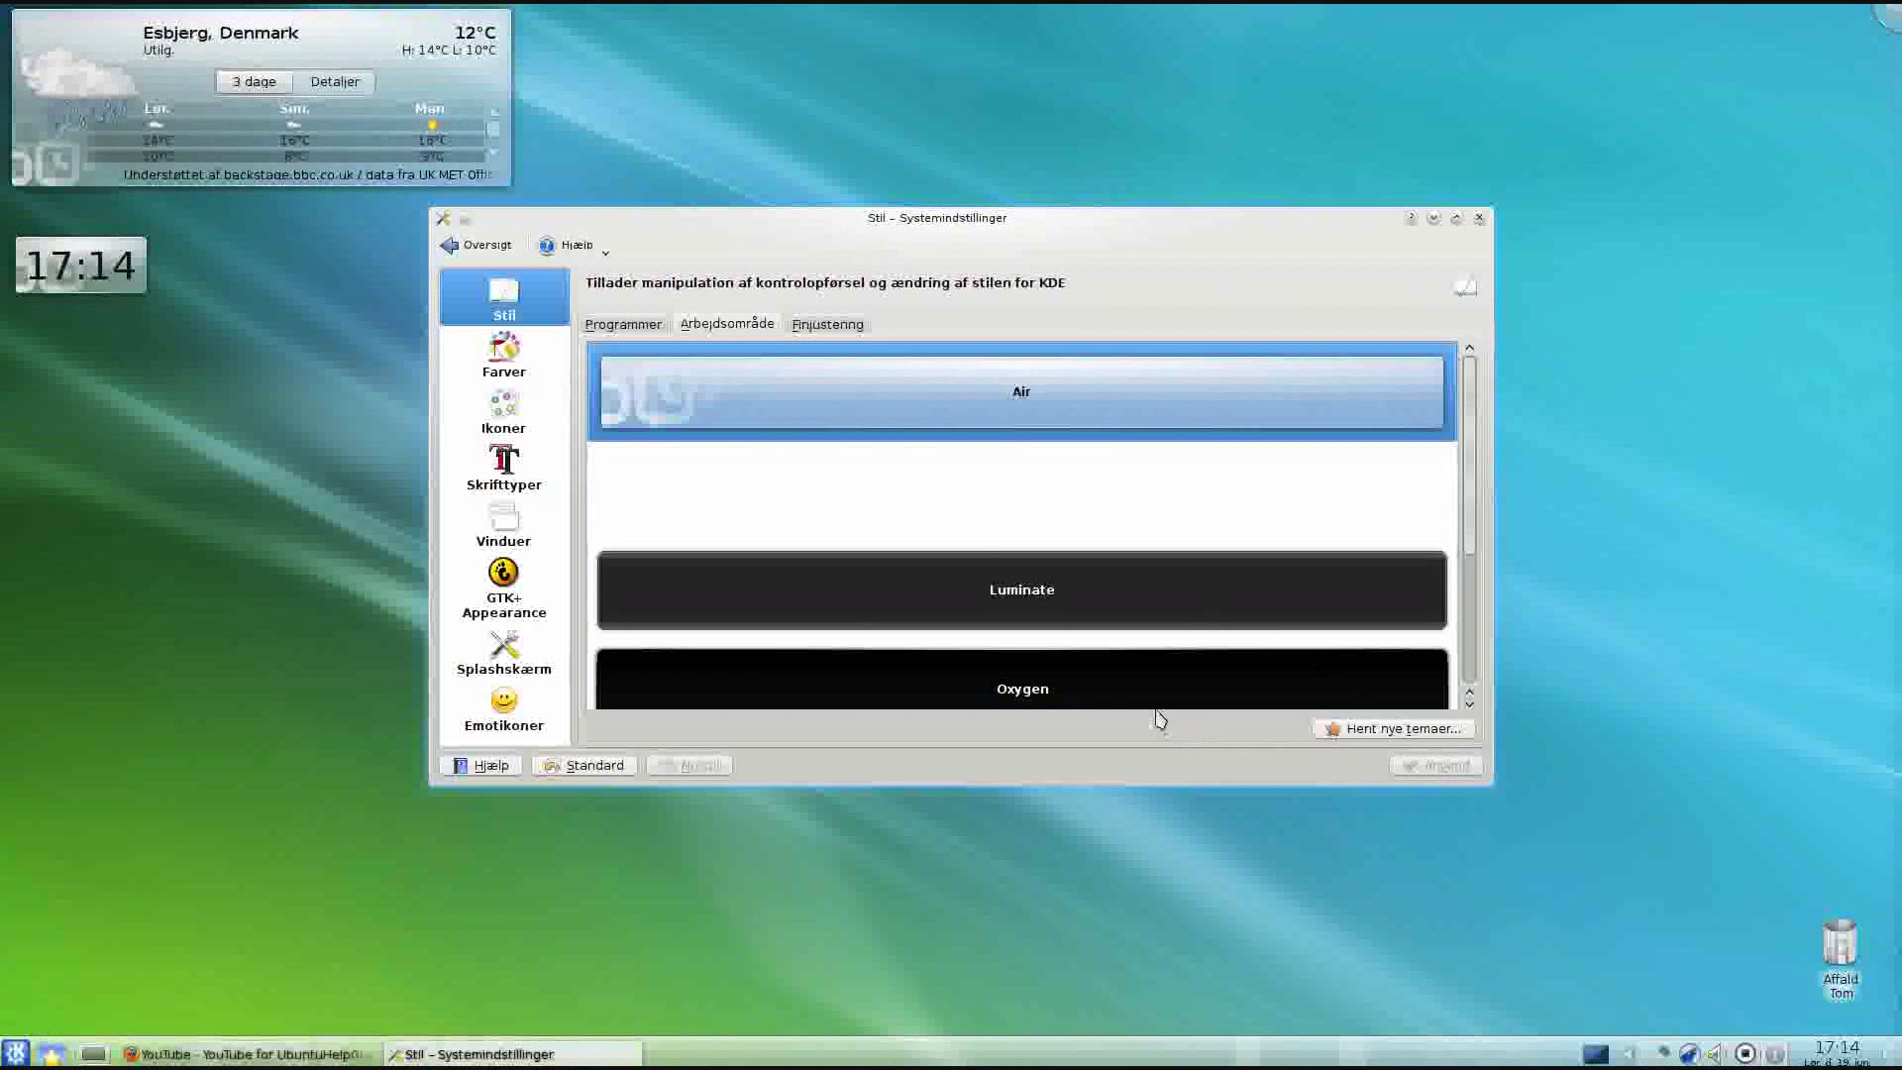
# Reapply the Oxygen workspace theme and view the Programmer widget style settings
pyautogui.scroll(-2, 832, 535)
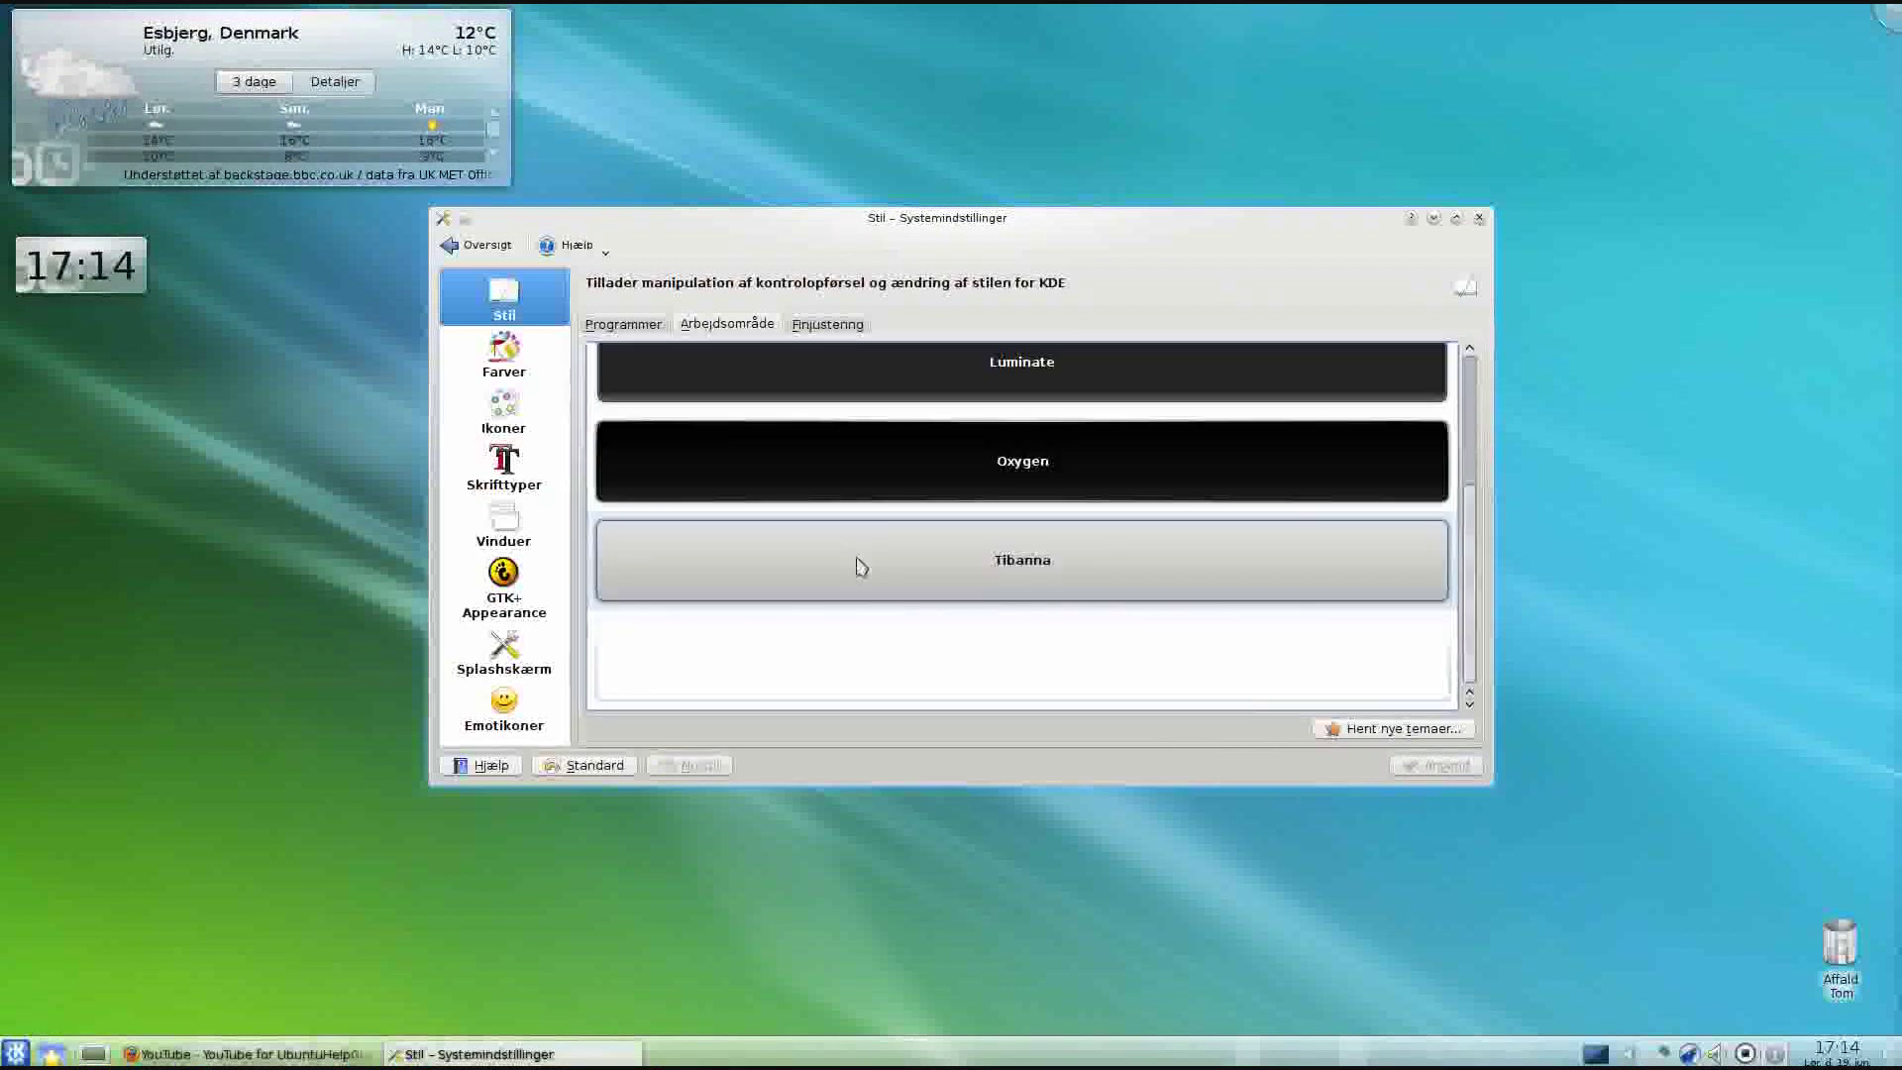
pyautogui.click(925, 475)
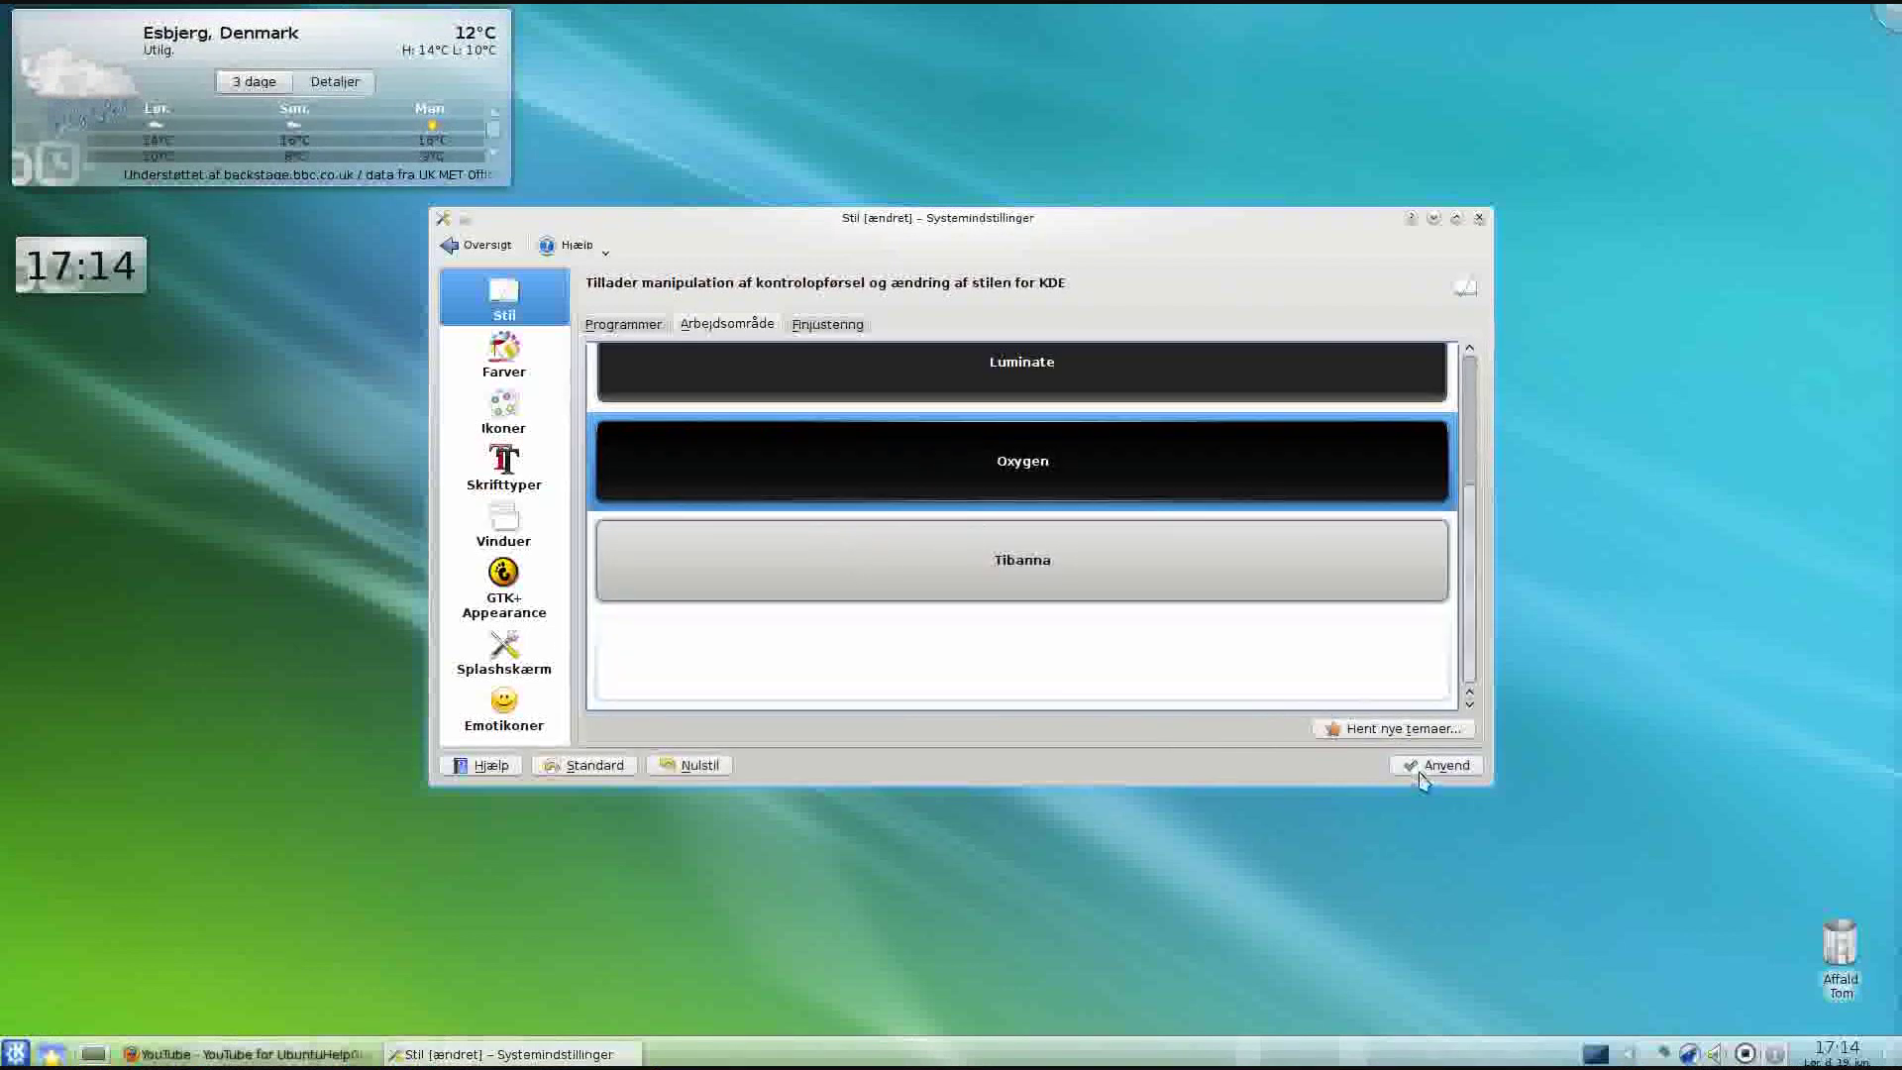
pyautogui.click(1423, 769)
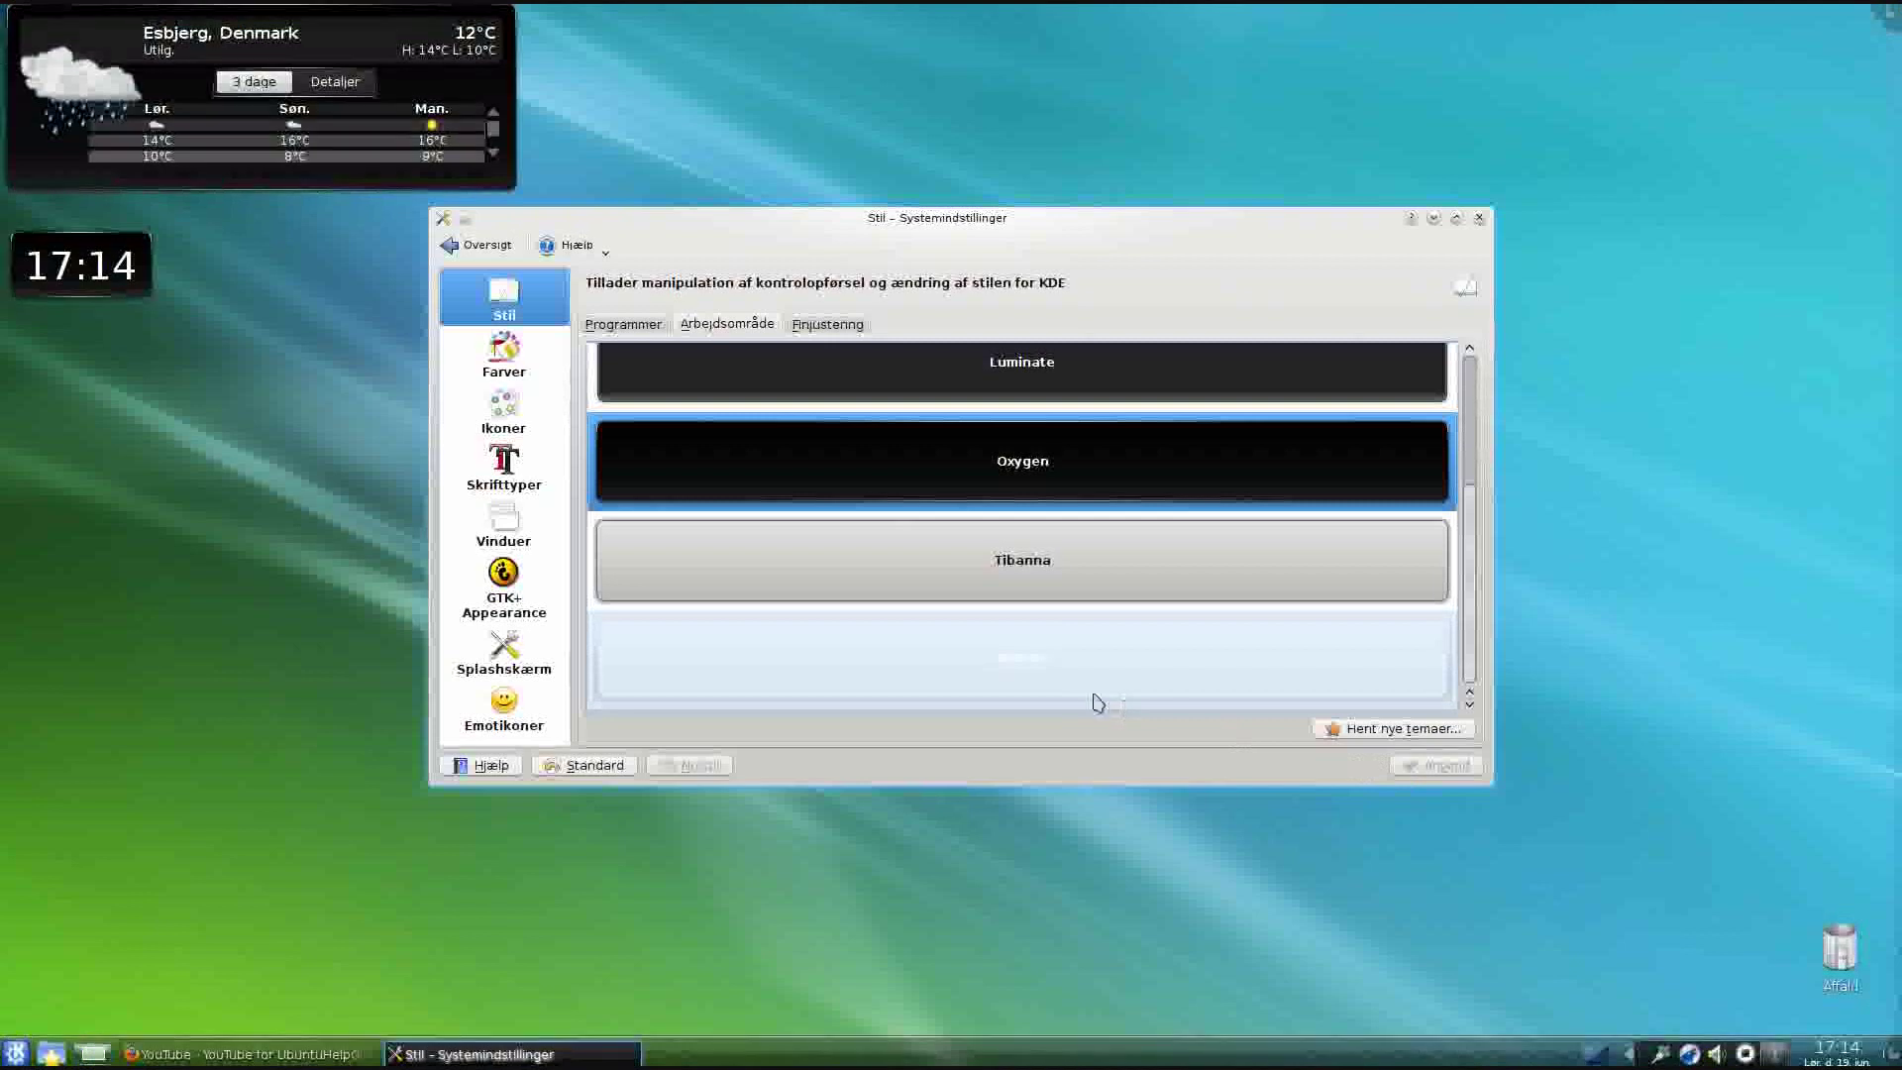
pyautogui.click(617, 324)
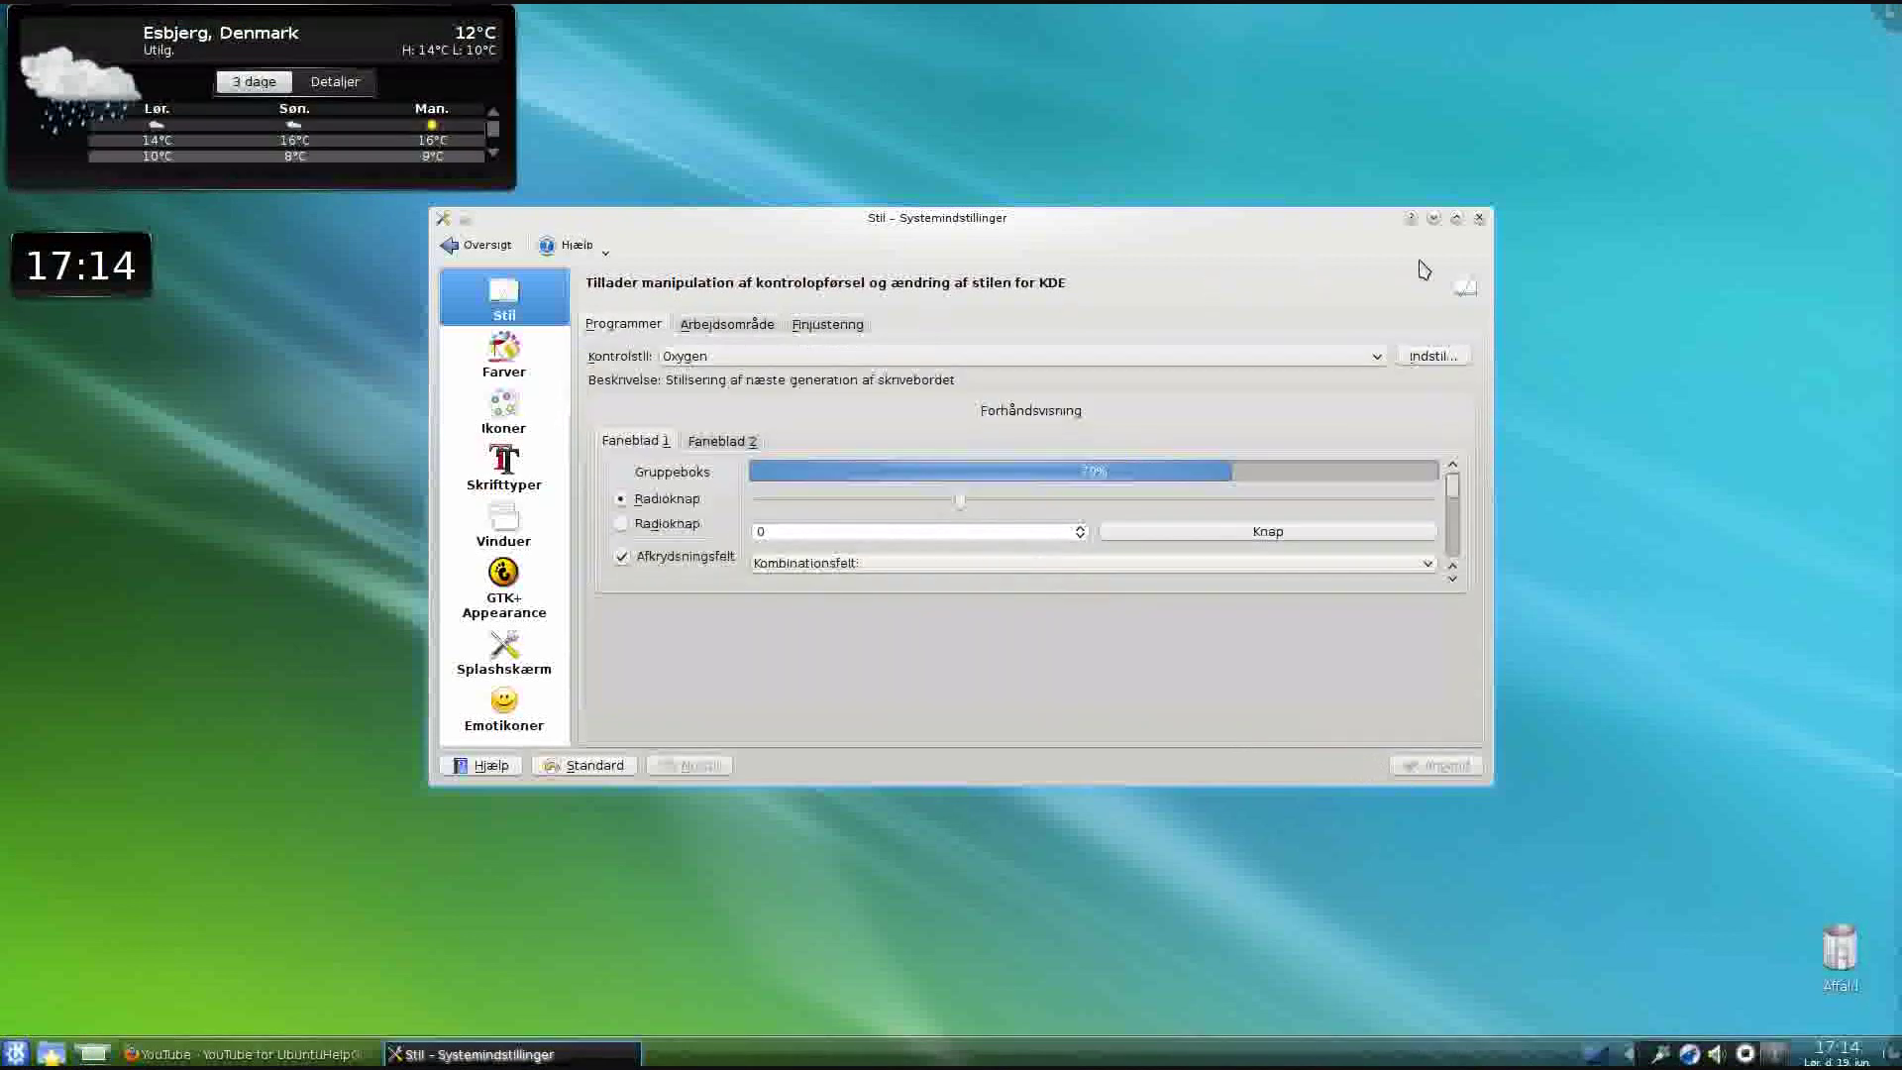
# View the Hardware module under the Avanceret tab, then close System Settings
pyautogui.click(454, 248)
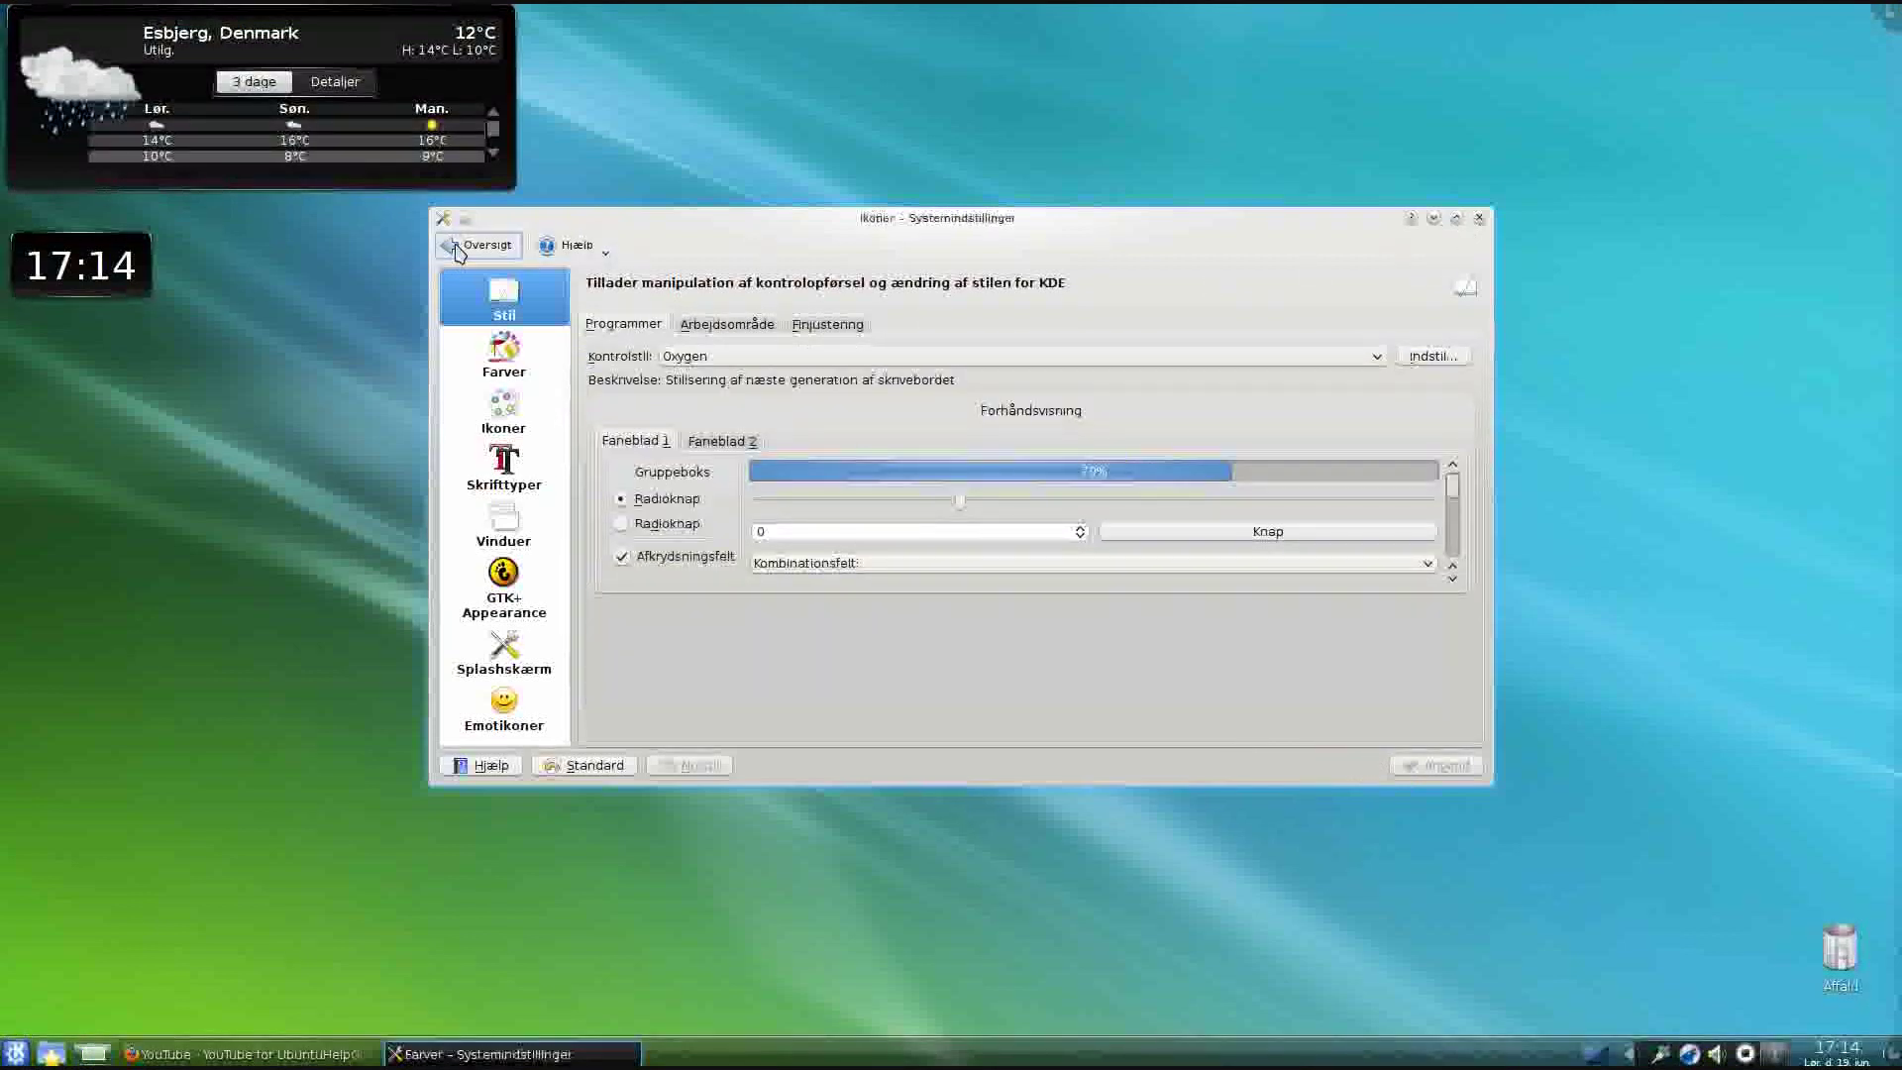
pyautogui.click(568, 279)
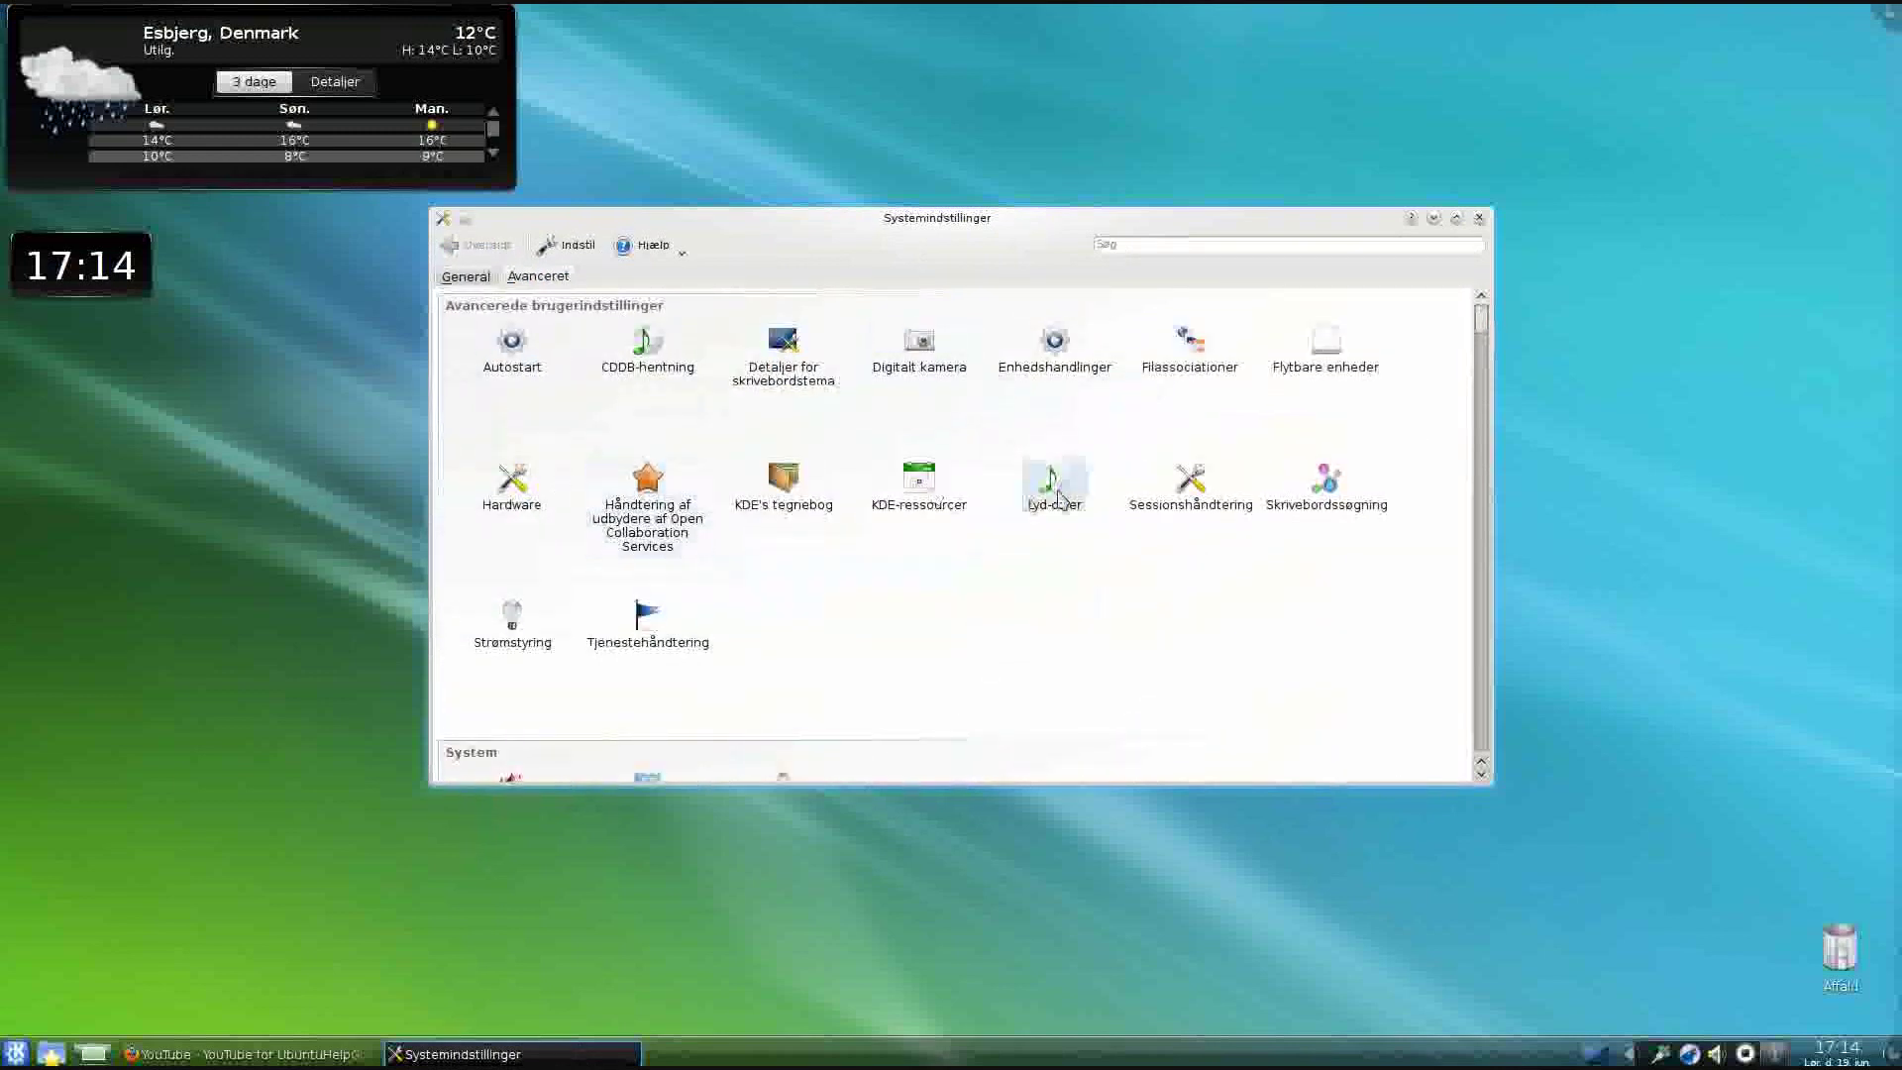
pyautogui.click(513, 495)
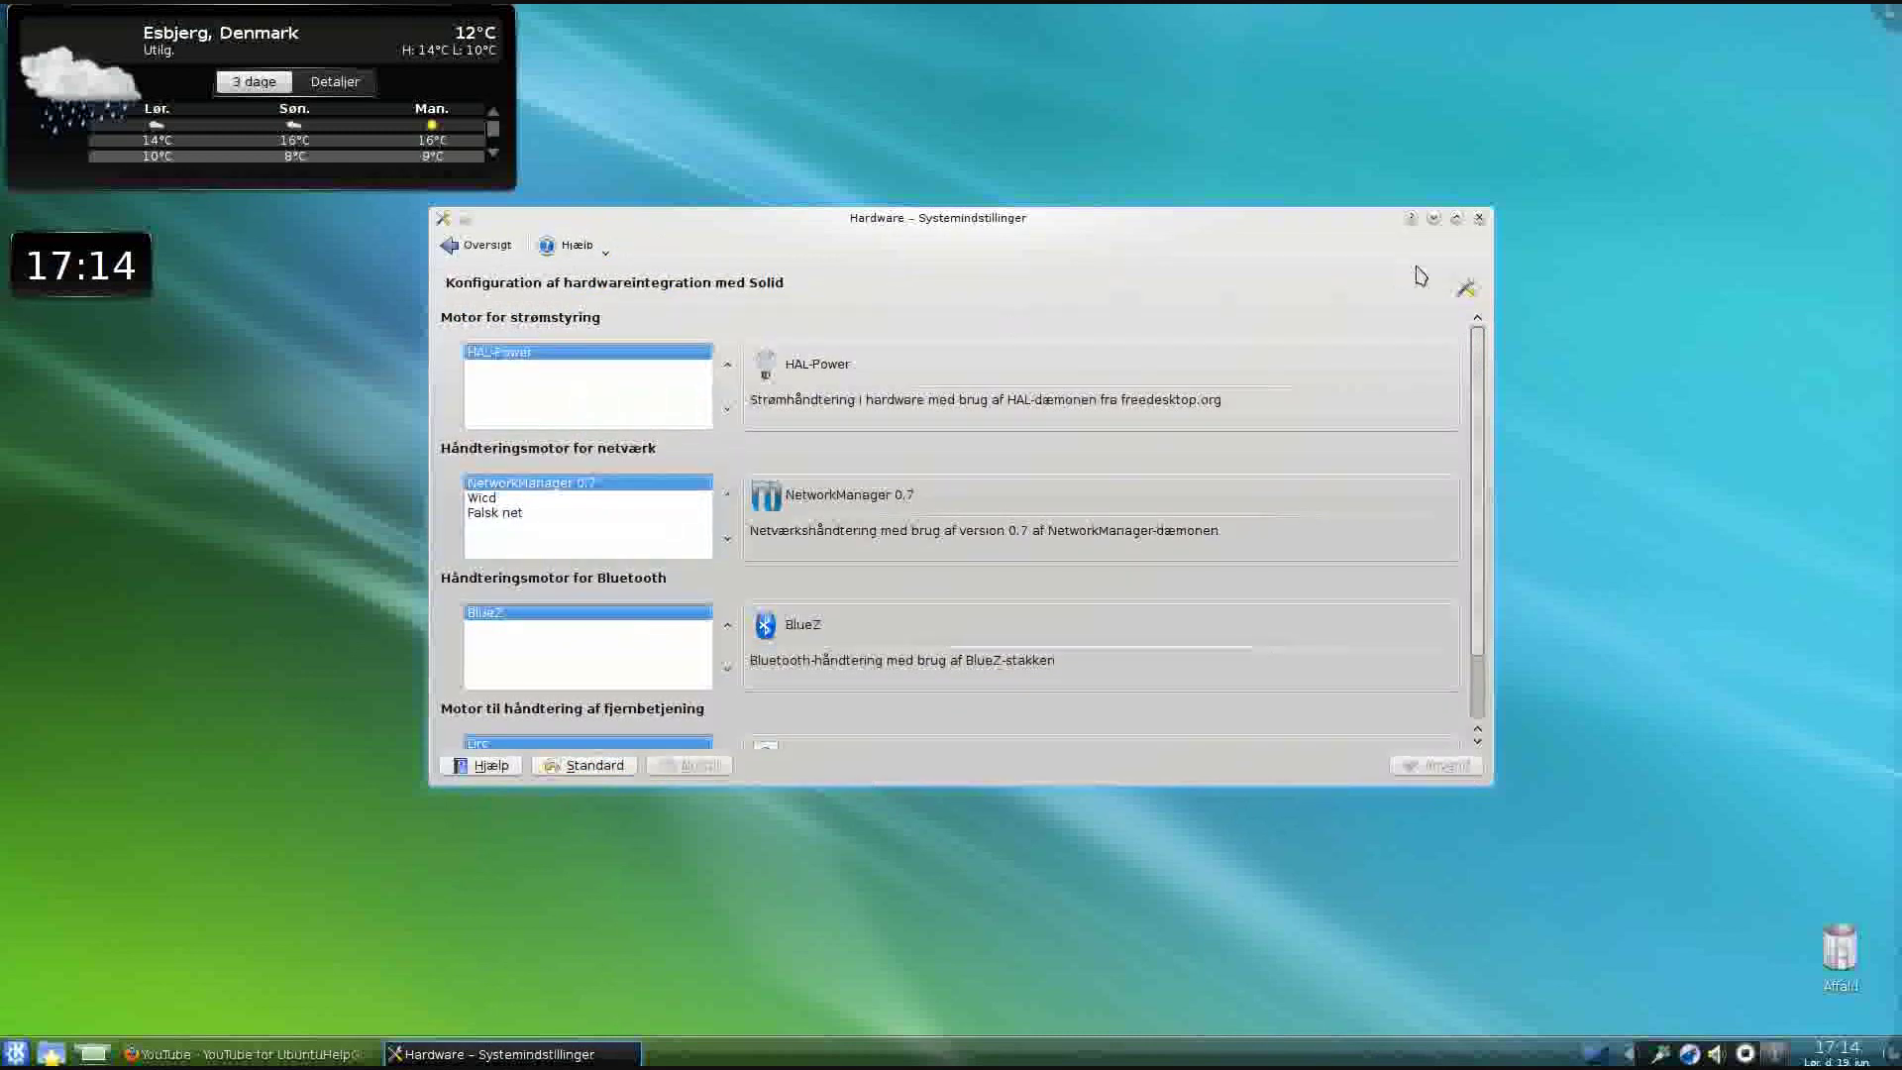
pyautogui.click(1480, 219)
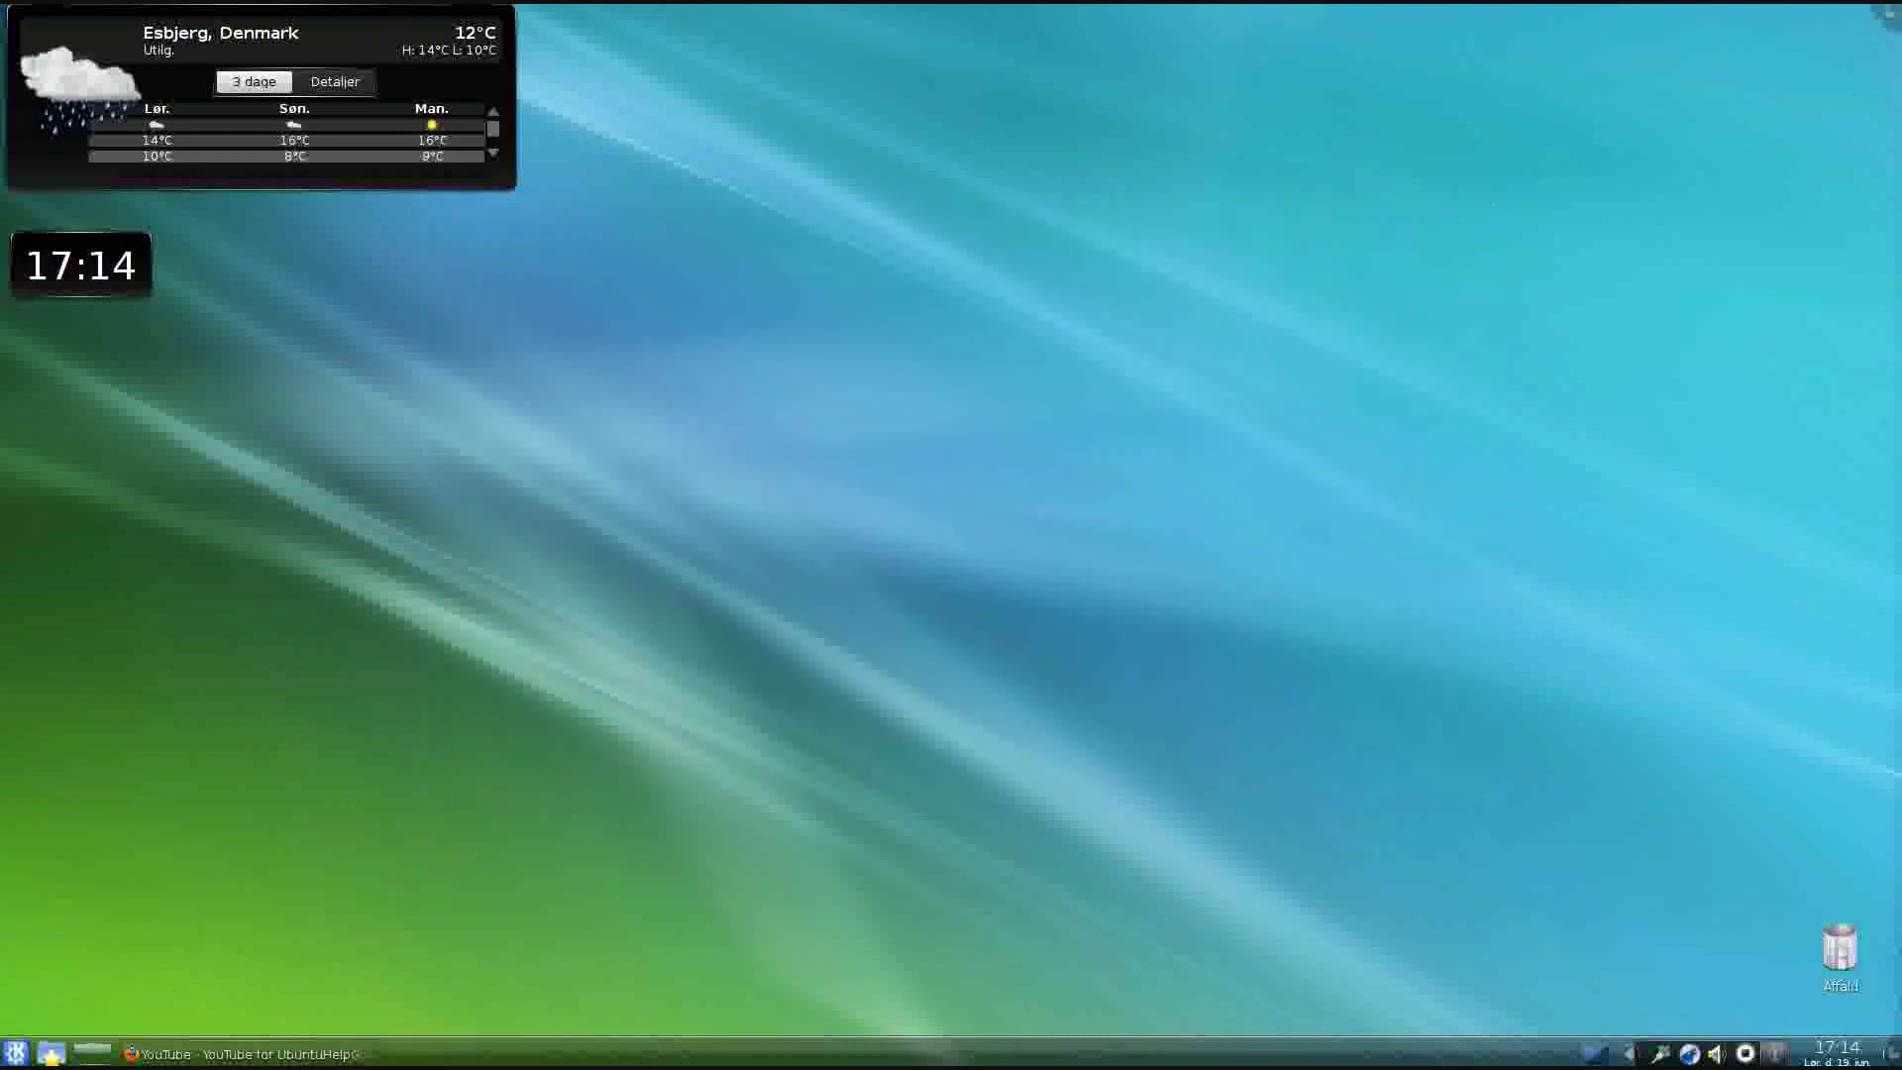
# Browse the Internet and Kontor application categories in the Kickoff launcher
pyautogui.click(16, 1052)
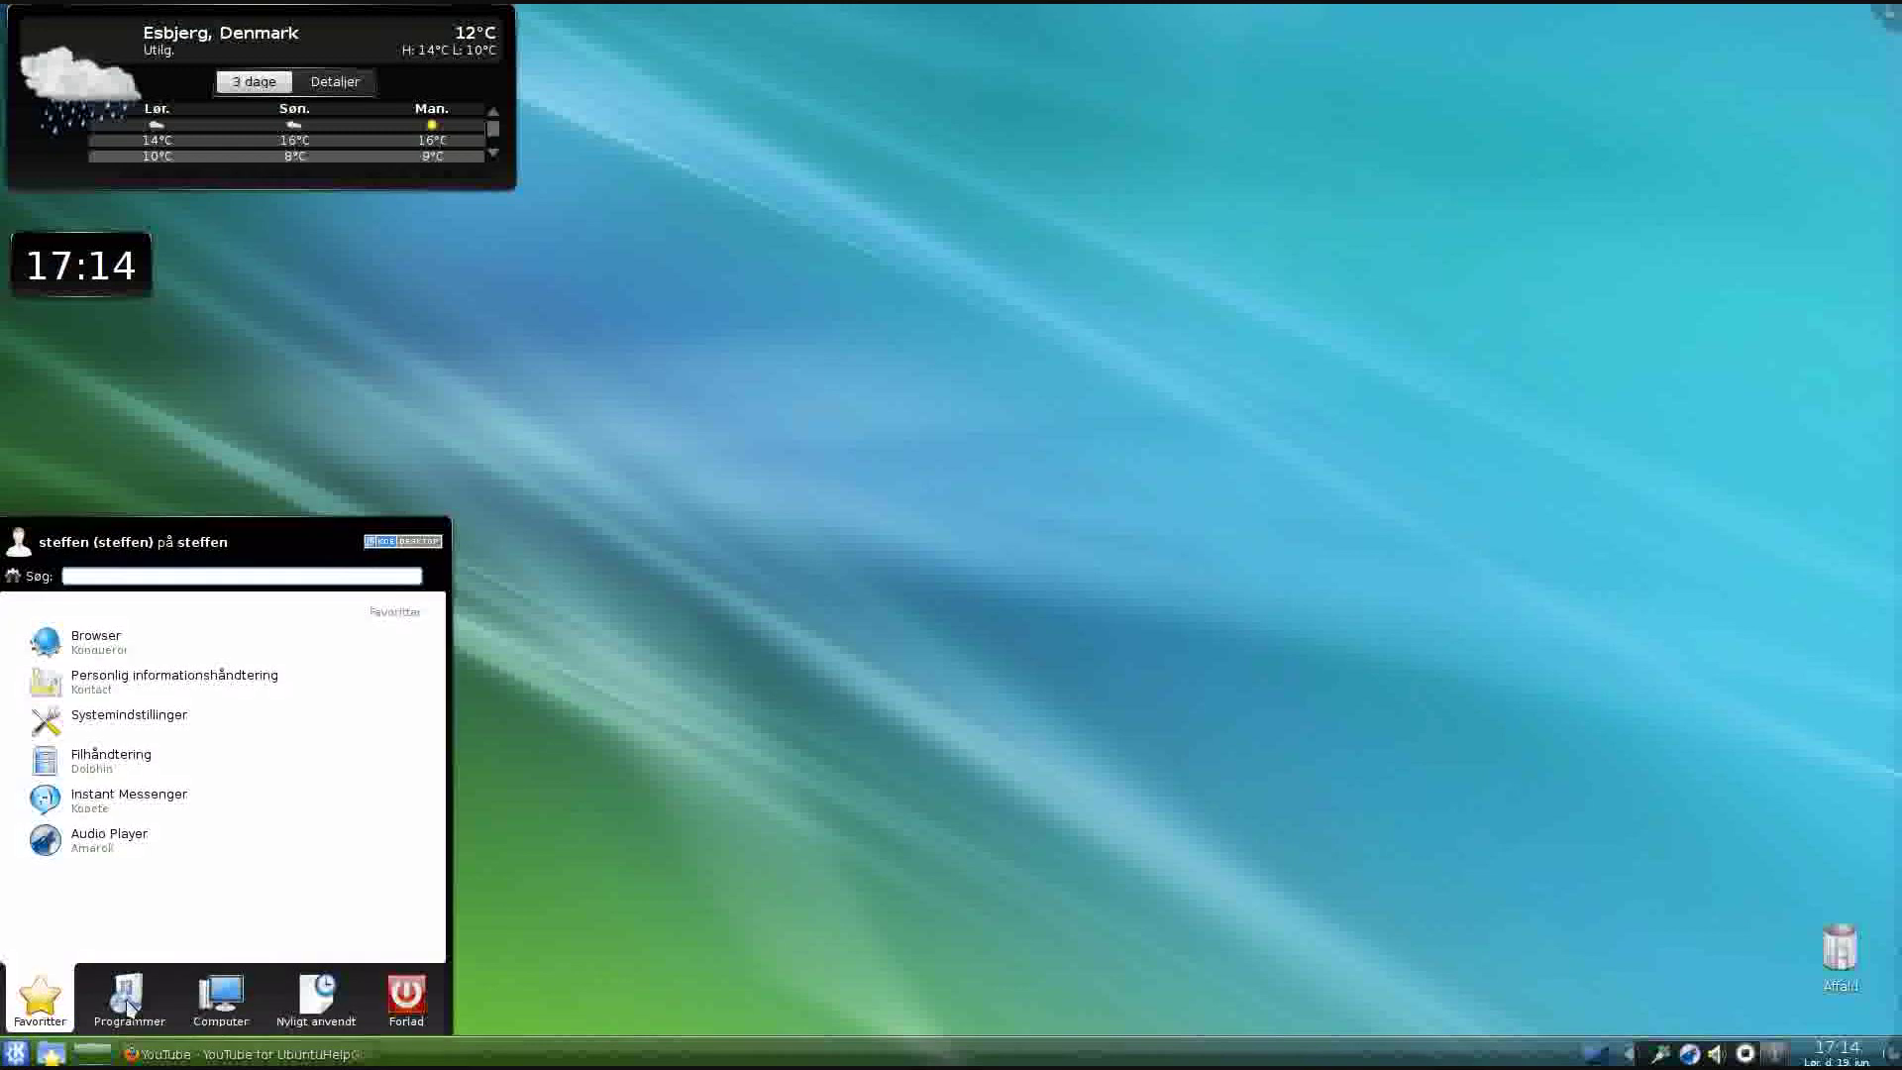
pyautogui.click(129, 1008)
pyautogui.click(132, 730)
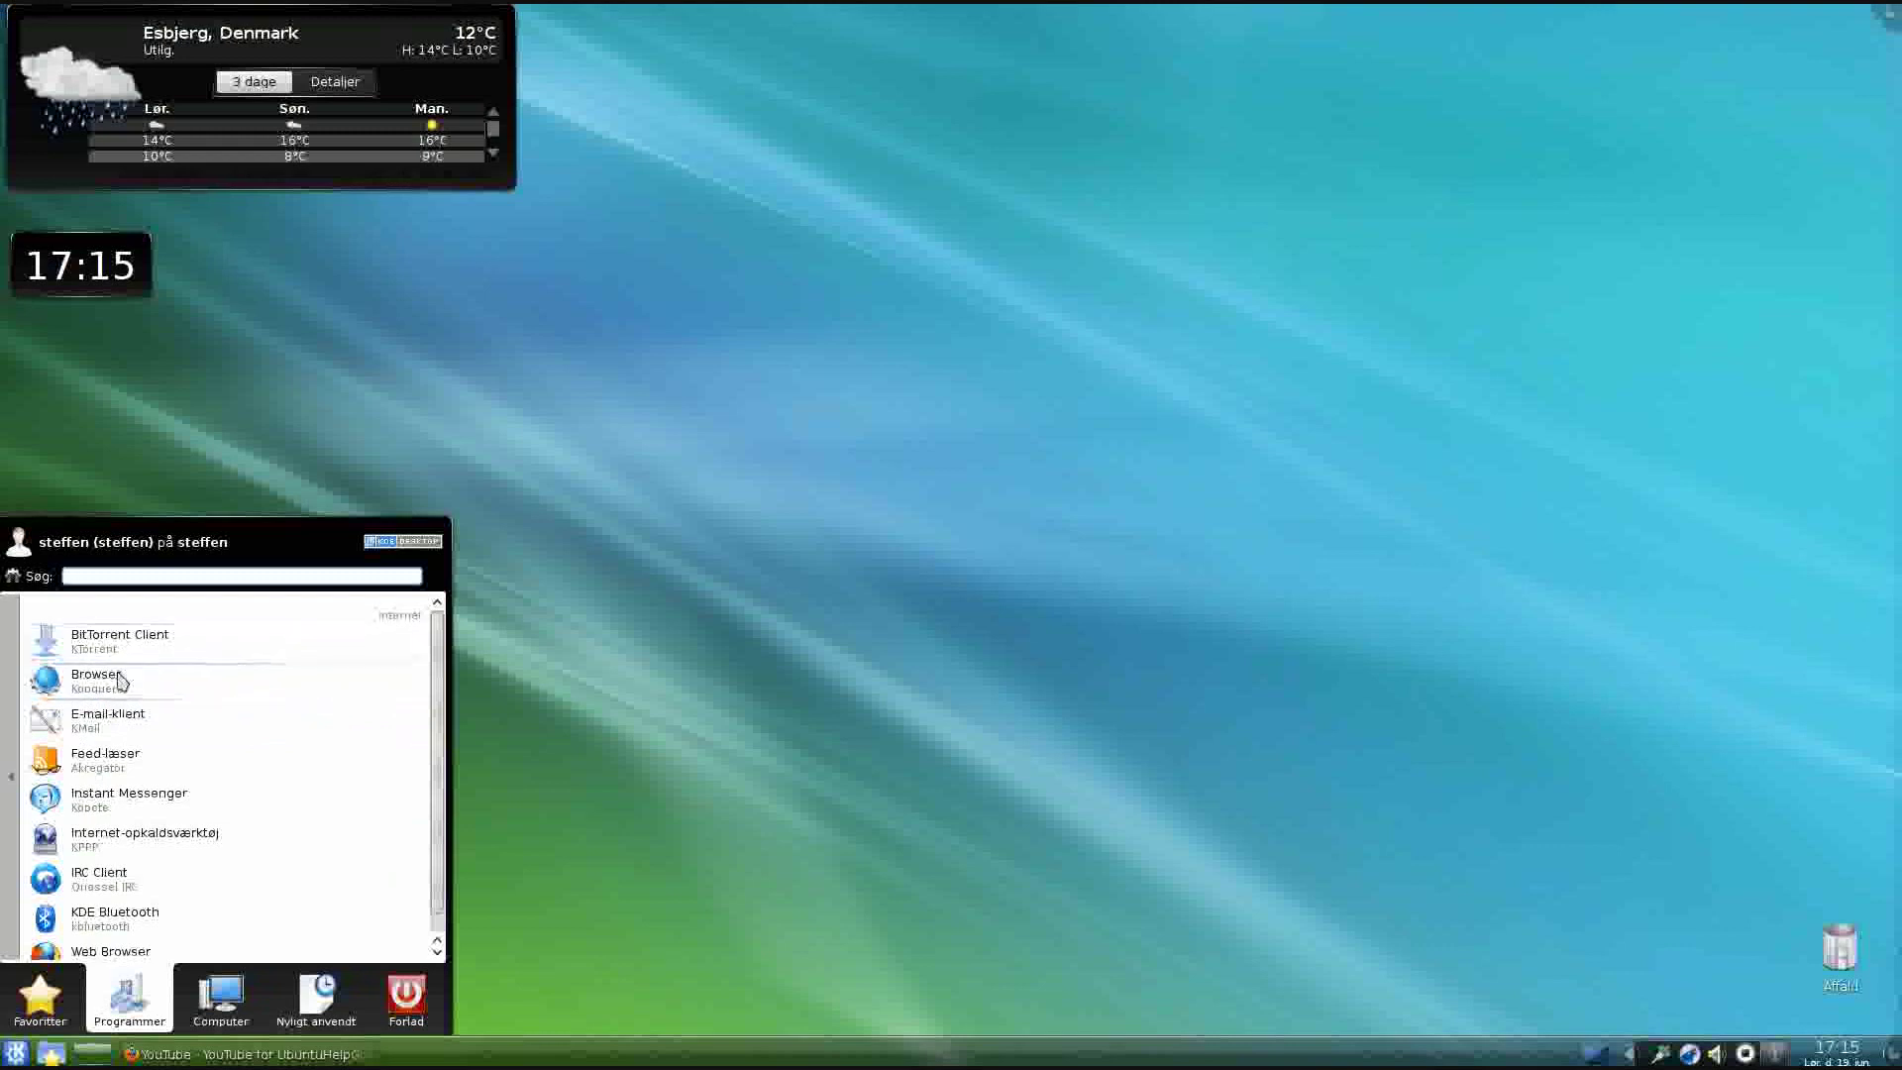
pyautogui.scroll(-1, 117, 743)
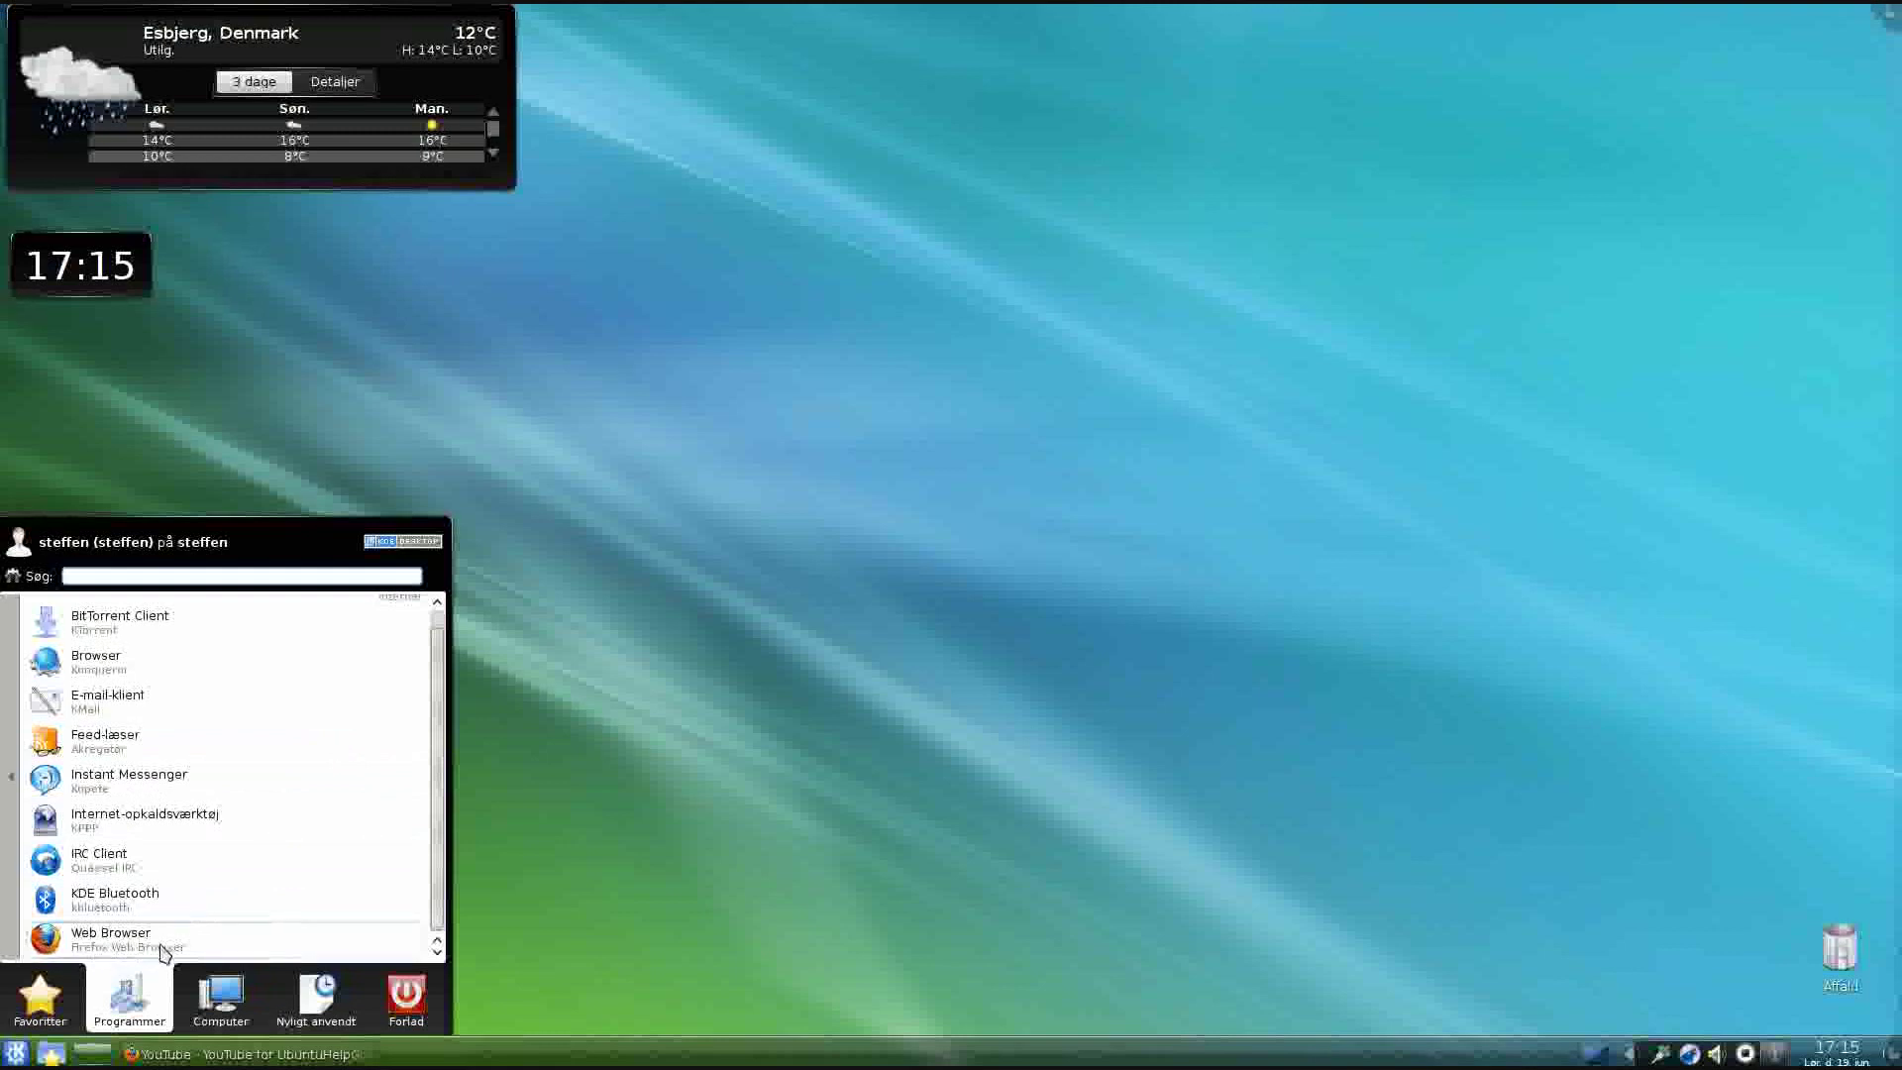
pyautogui.click(14, 890)
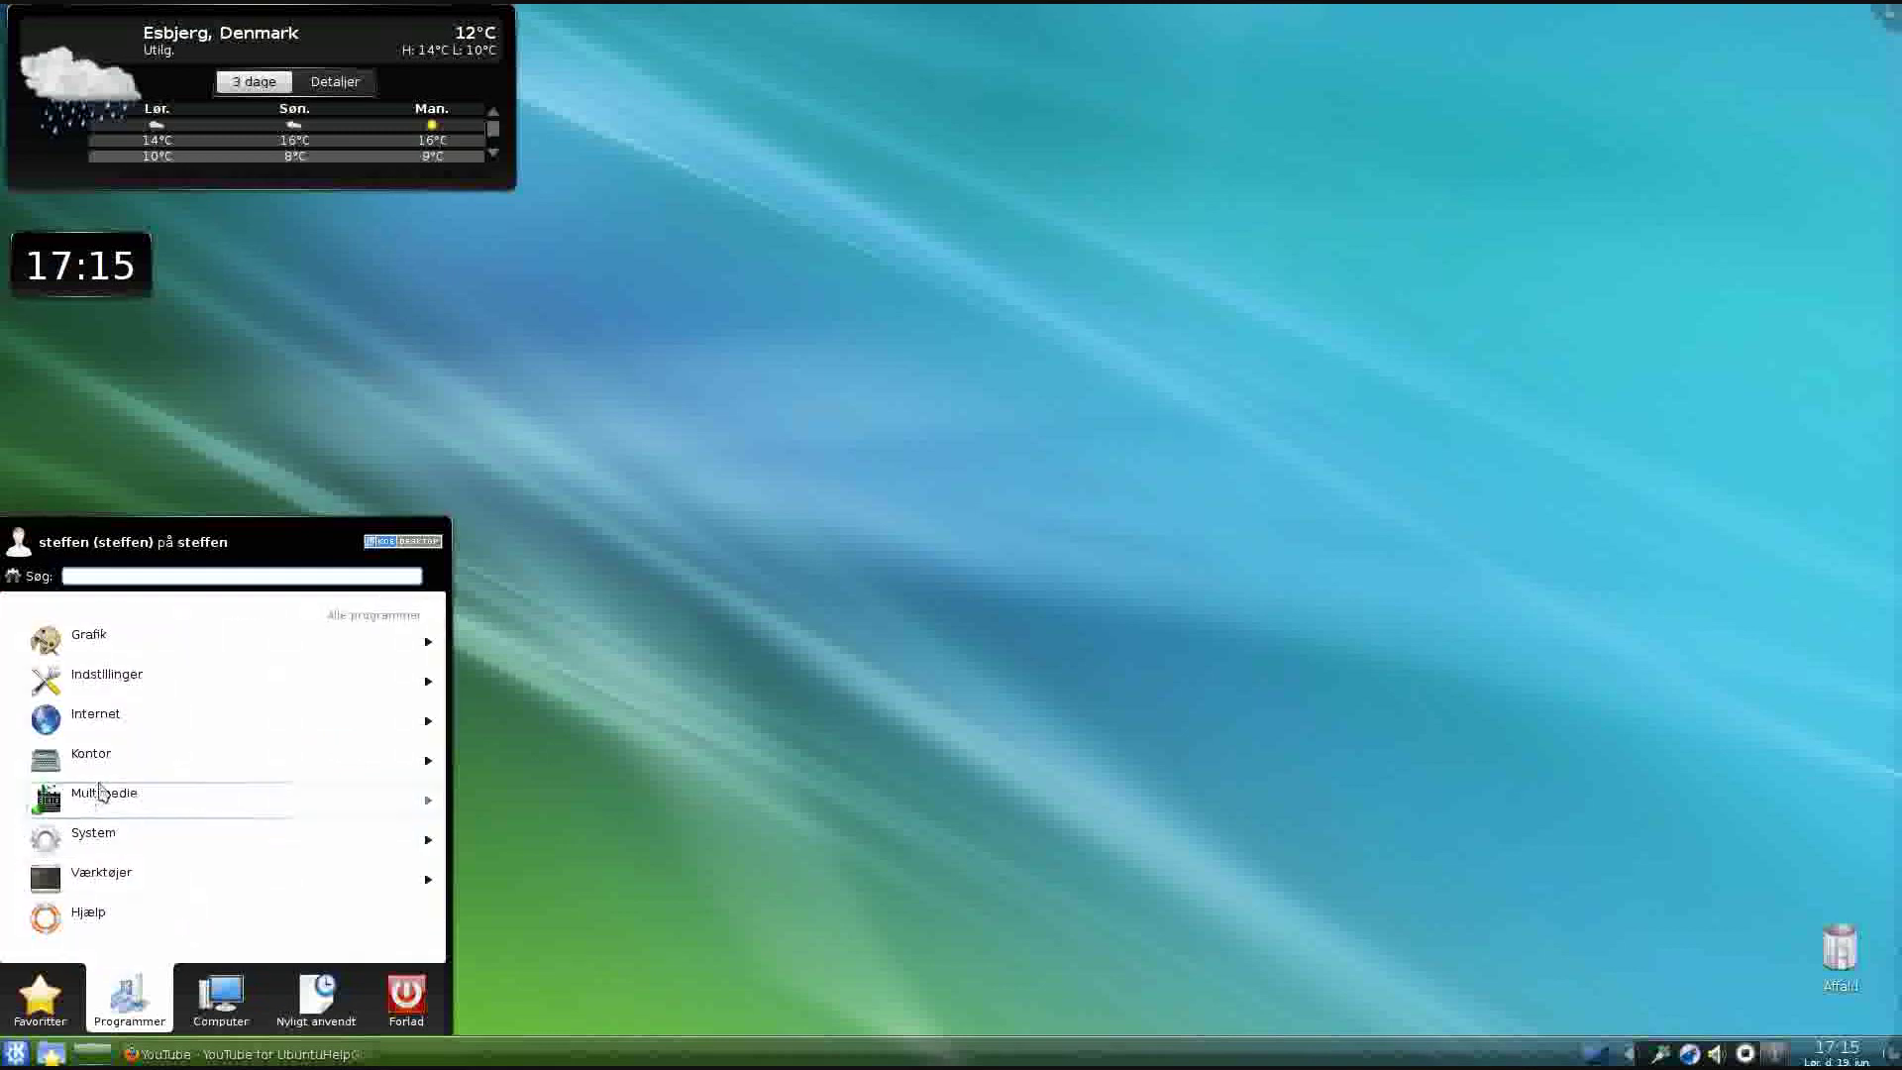
pyautogui.click(129, 764)
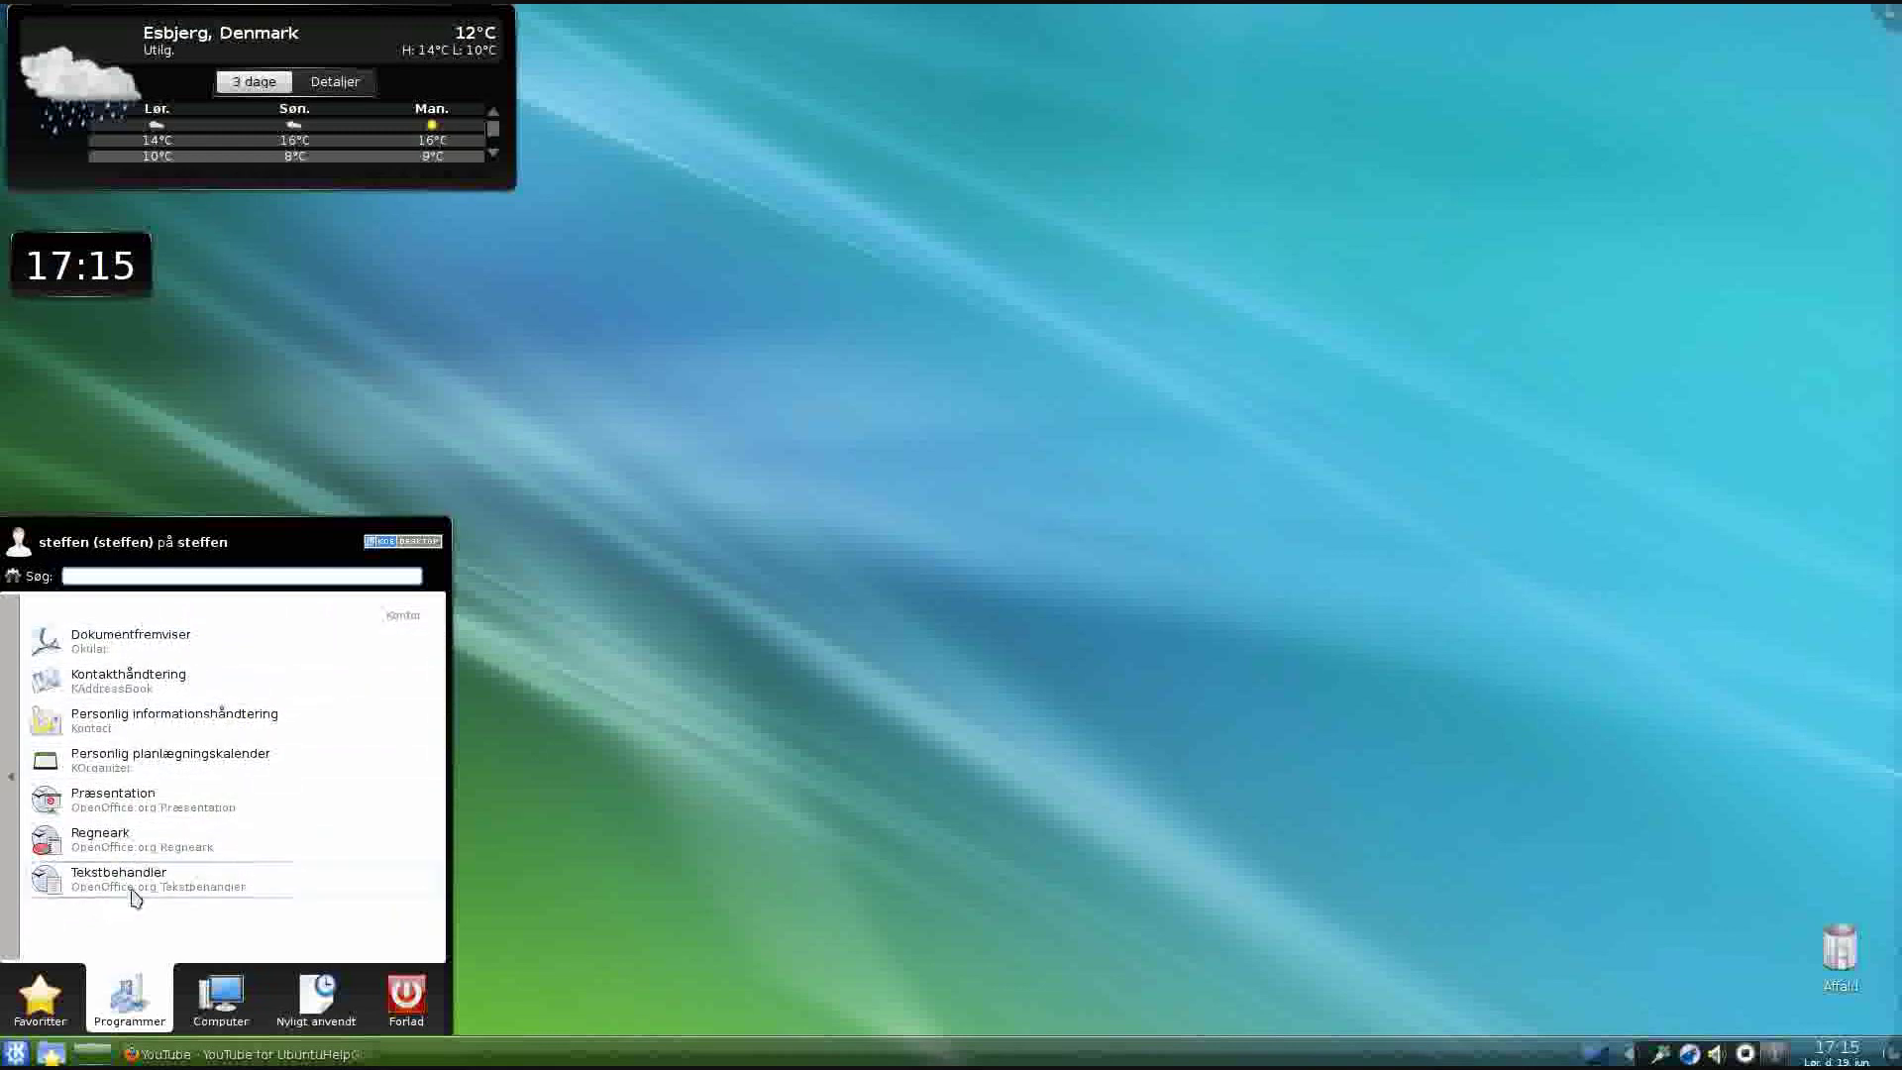
pyautogui.click(12, 872)
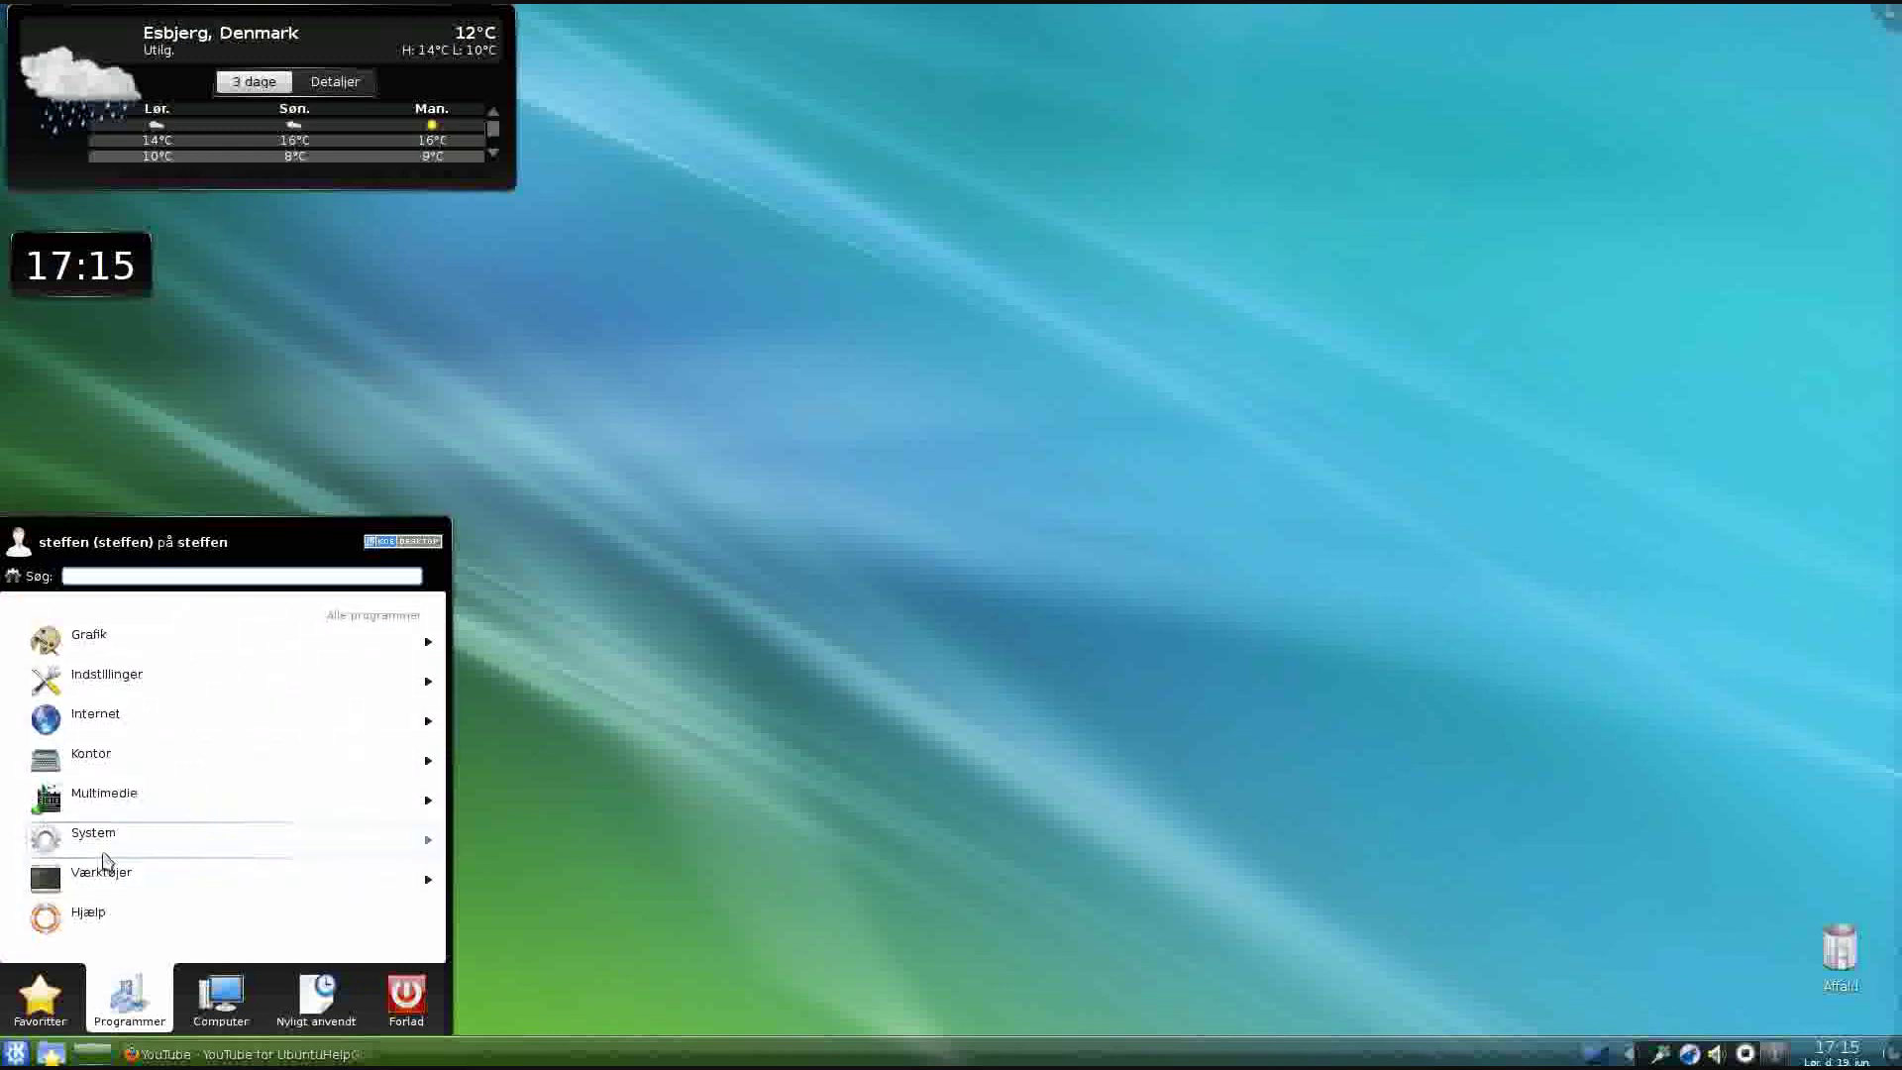
# Launch Terminal from the System category, centre its window, then close it
pyautogui.click(111, 844)
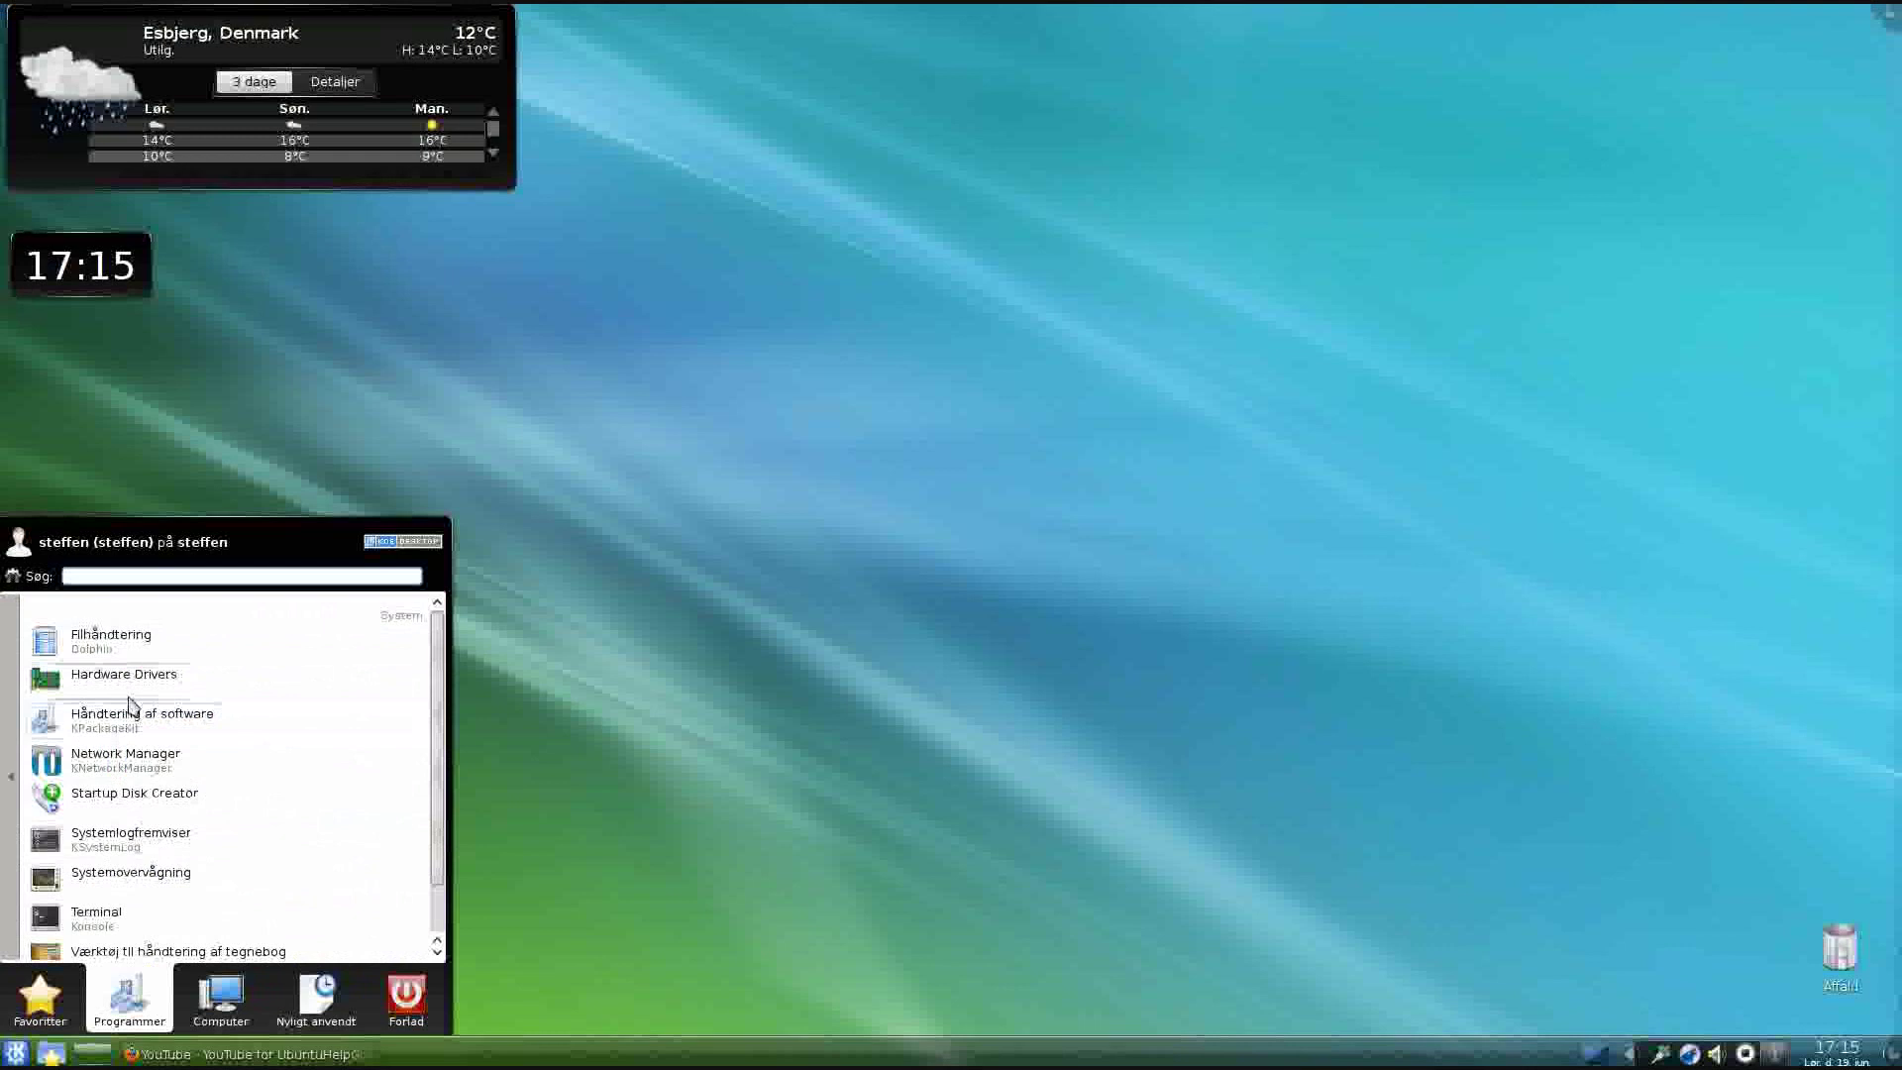
pyautogui.scroll(-1, 121, 723)
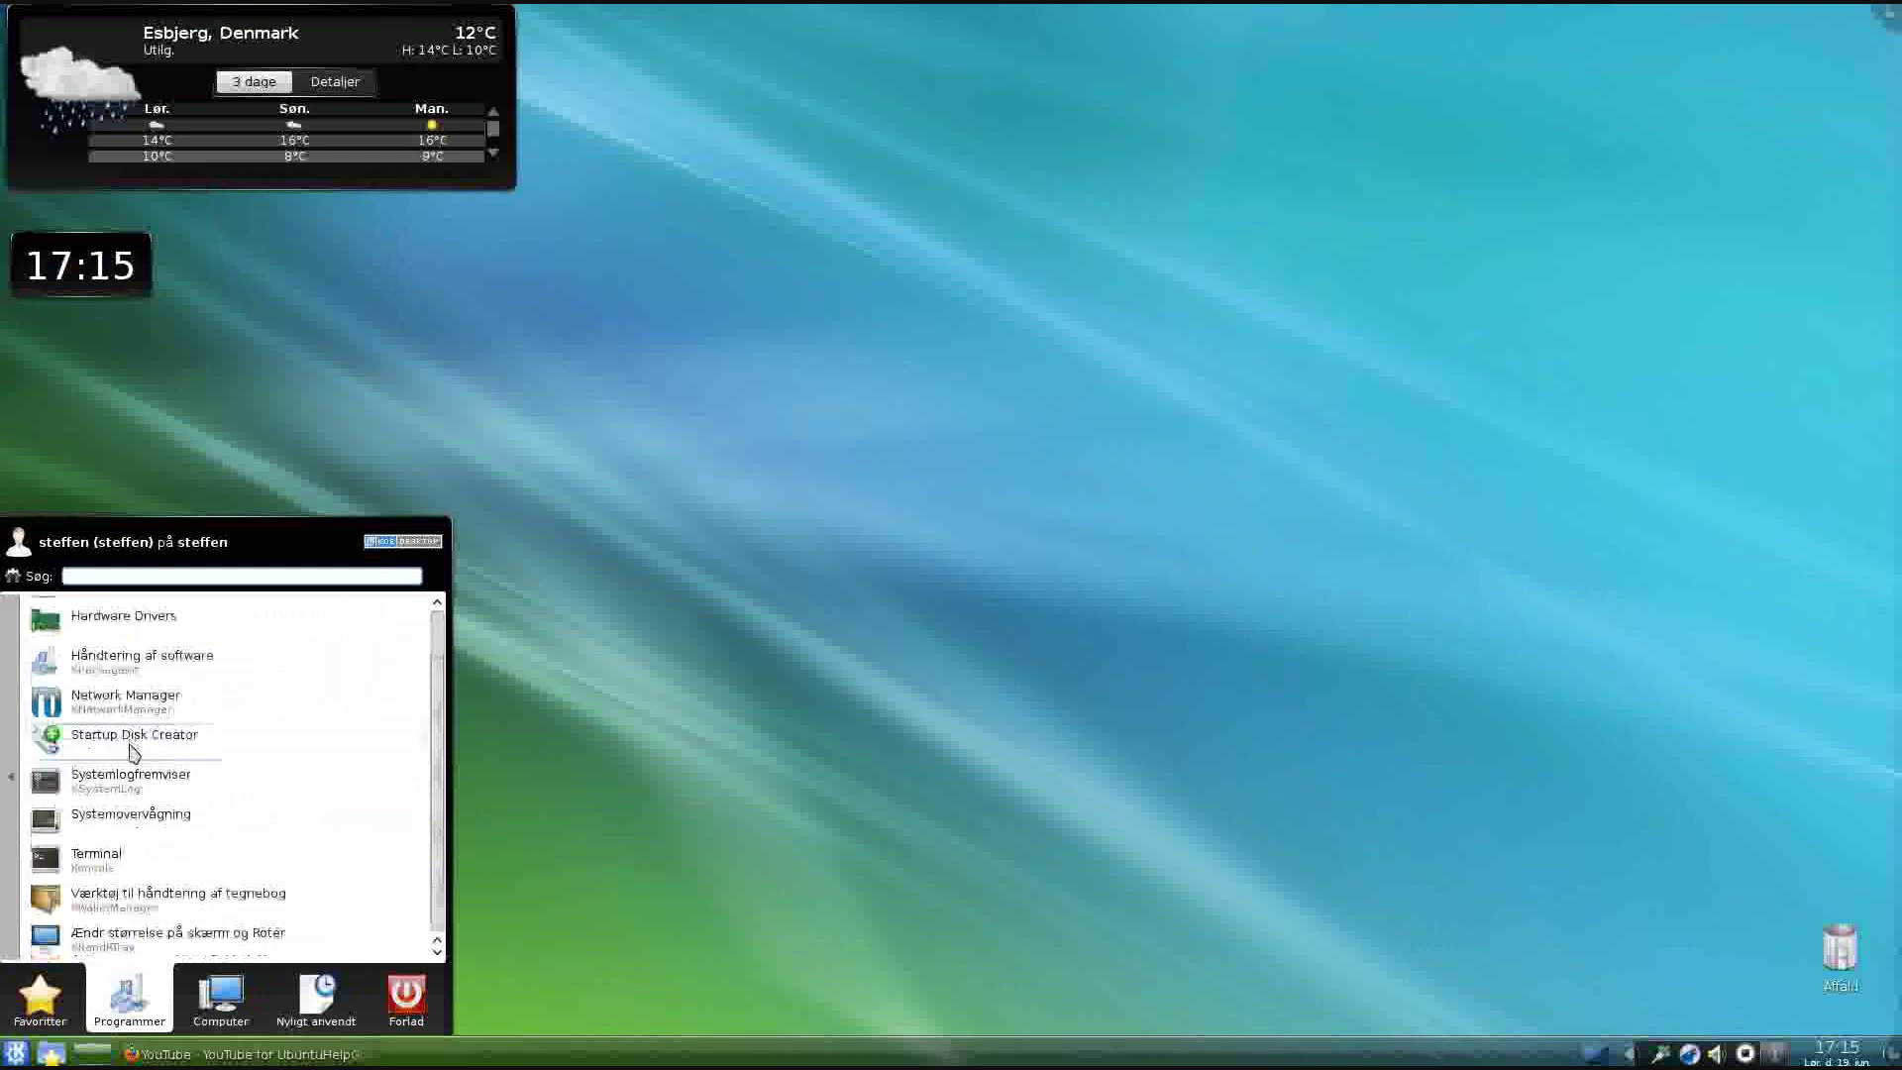
pyautogui.click(99, 858)
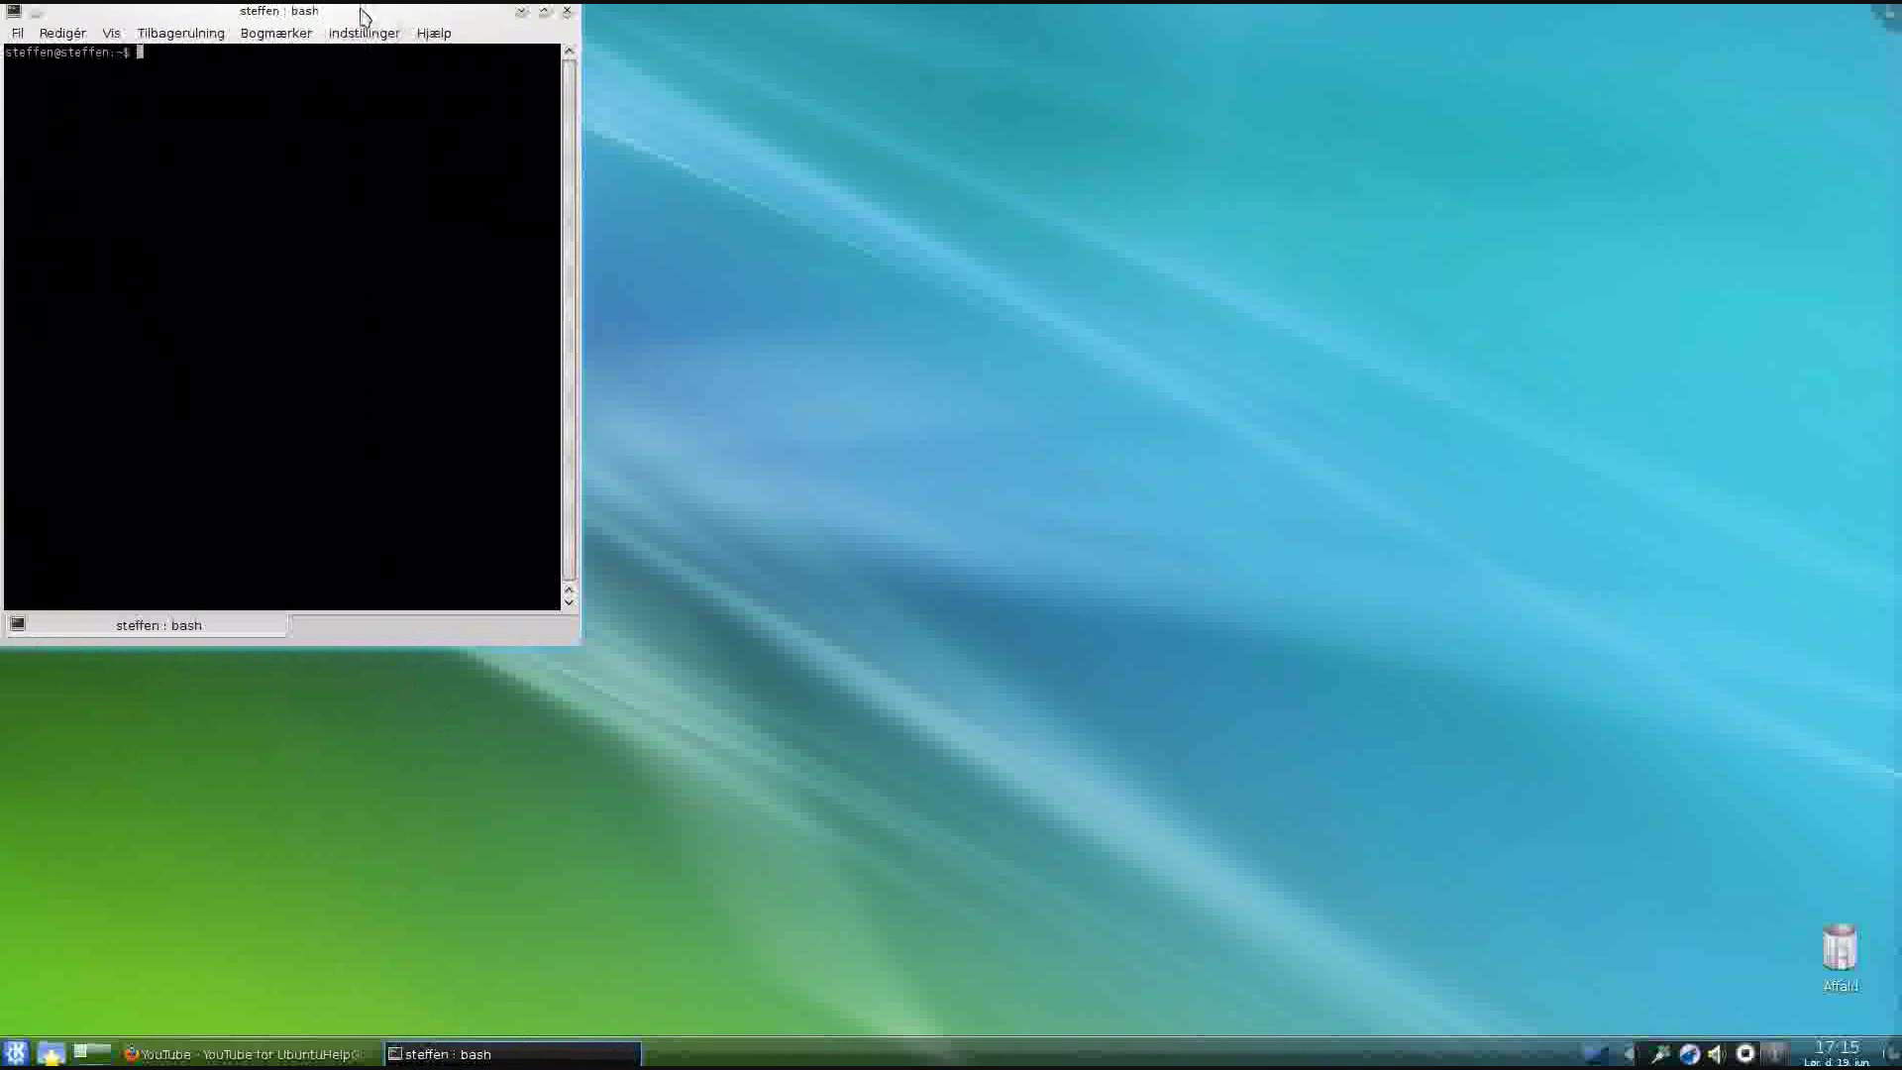
pyautogui.moveTo(366, 13); pyautogui.dragTo(1007, 209)
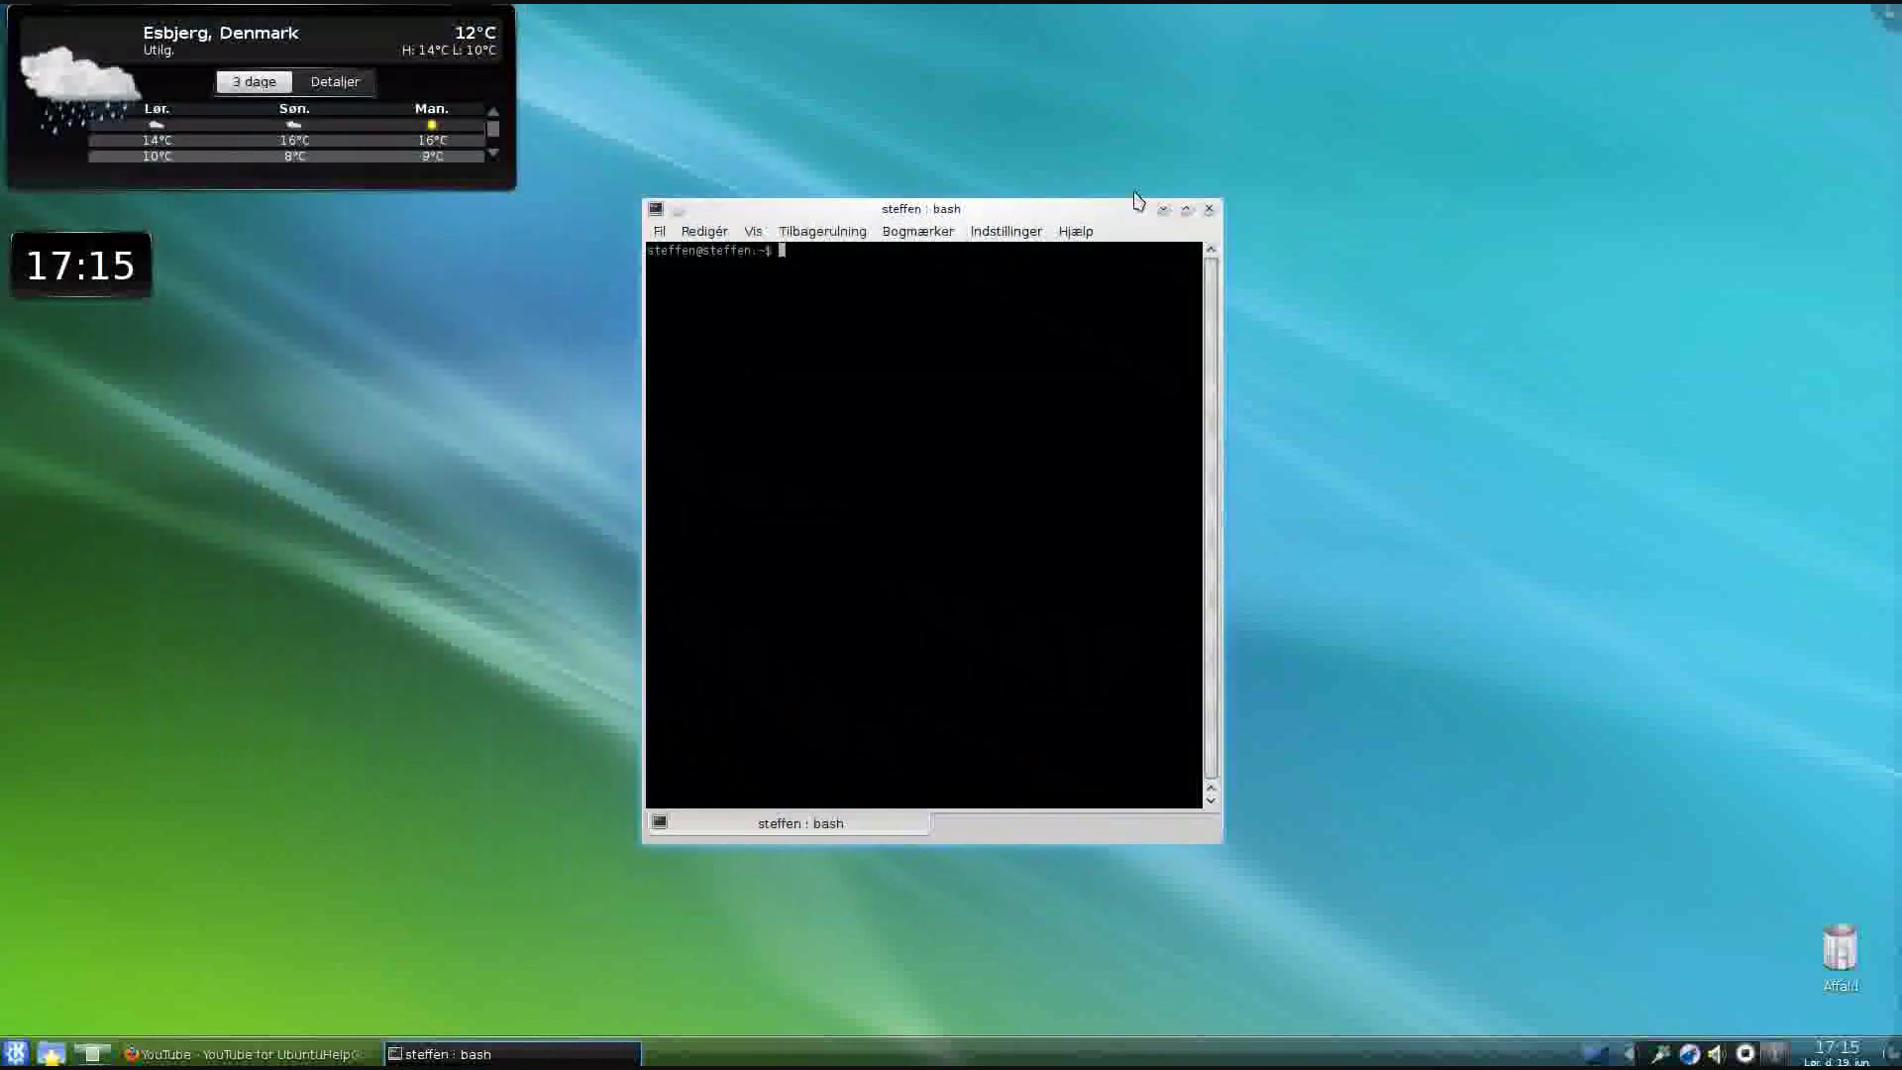
pyautogui.click(1209, 210)
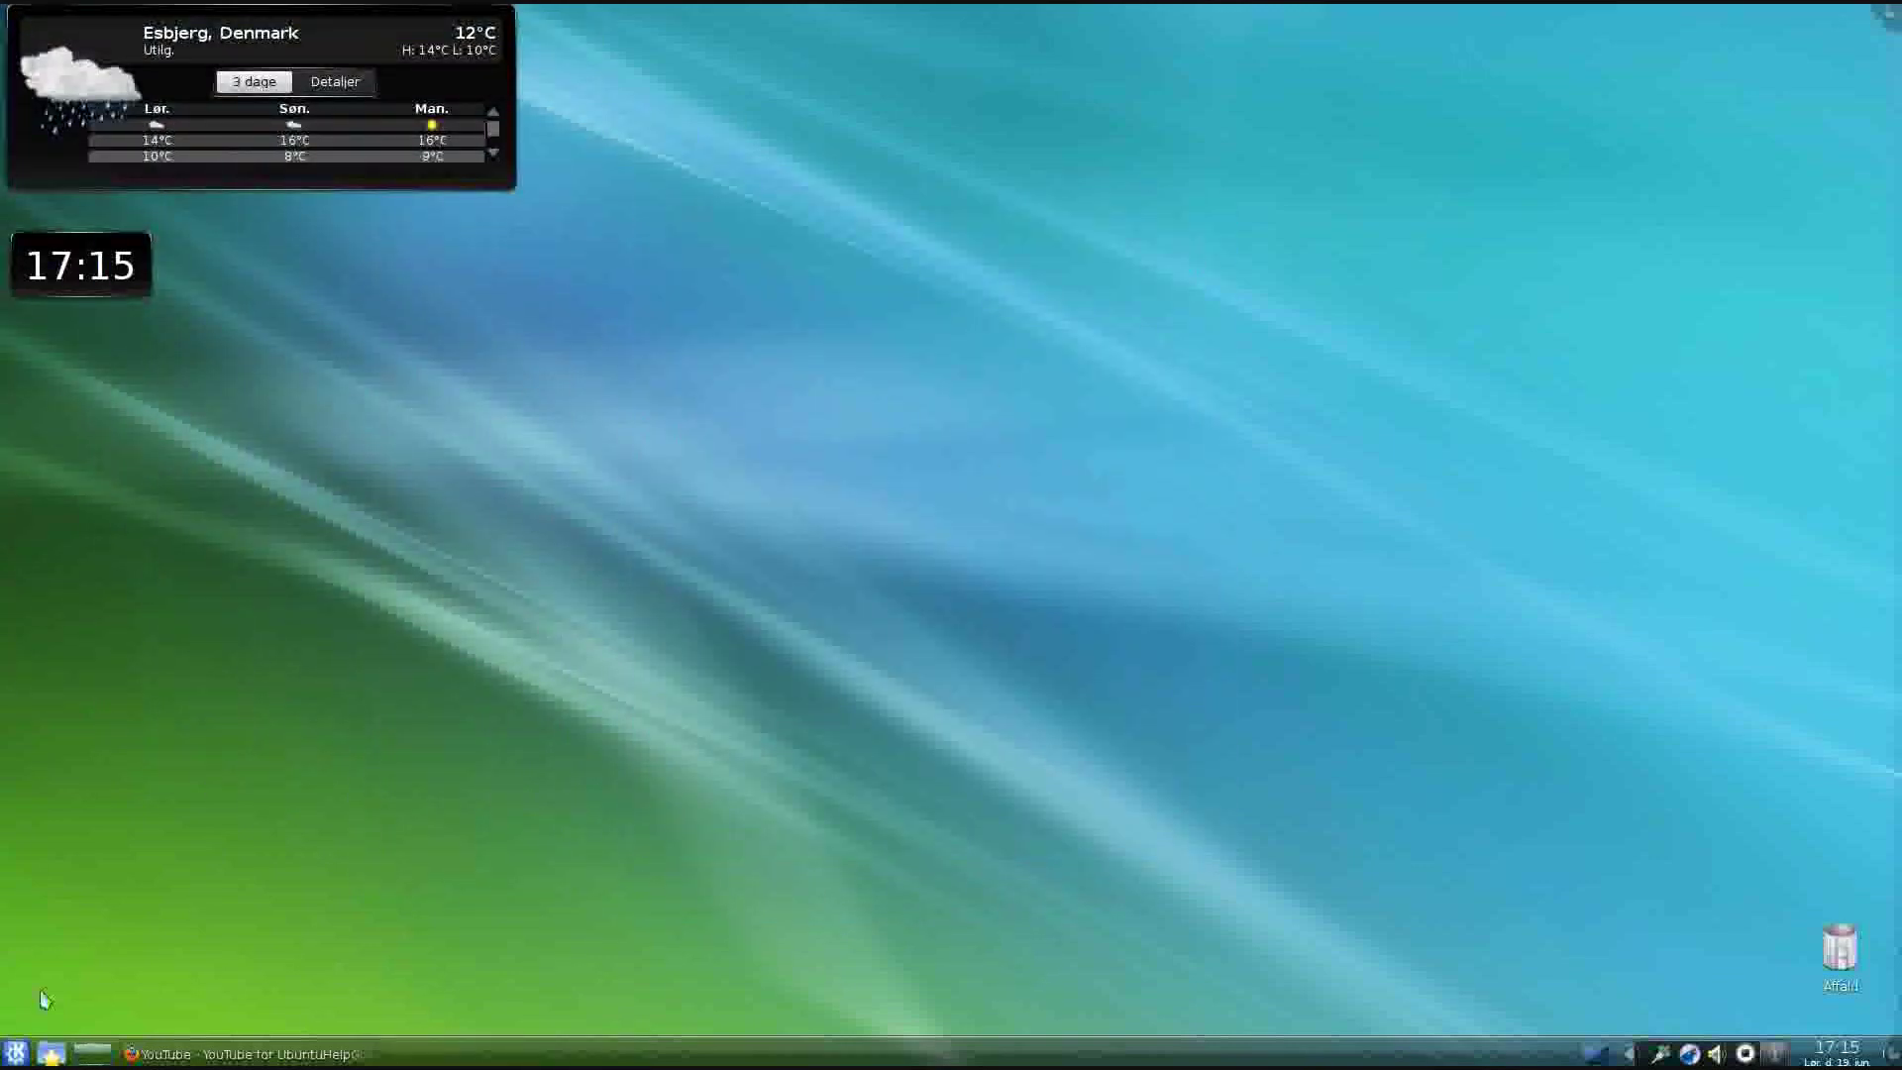
pyautogui.click(17, 1053)
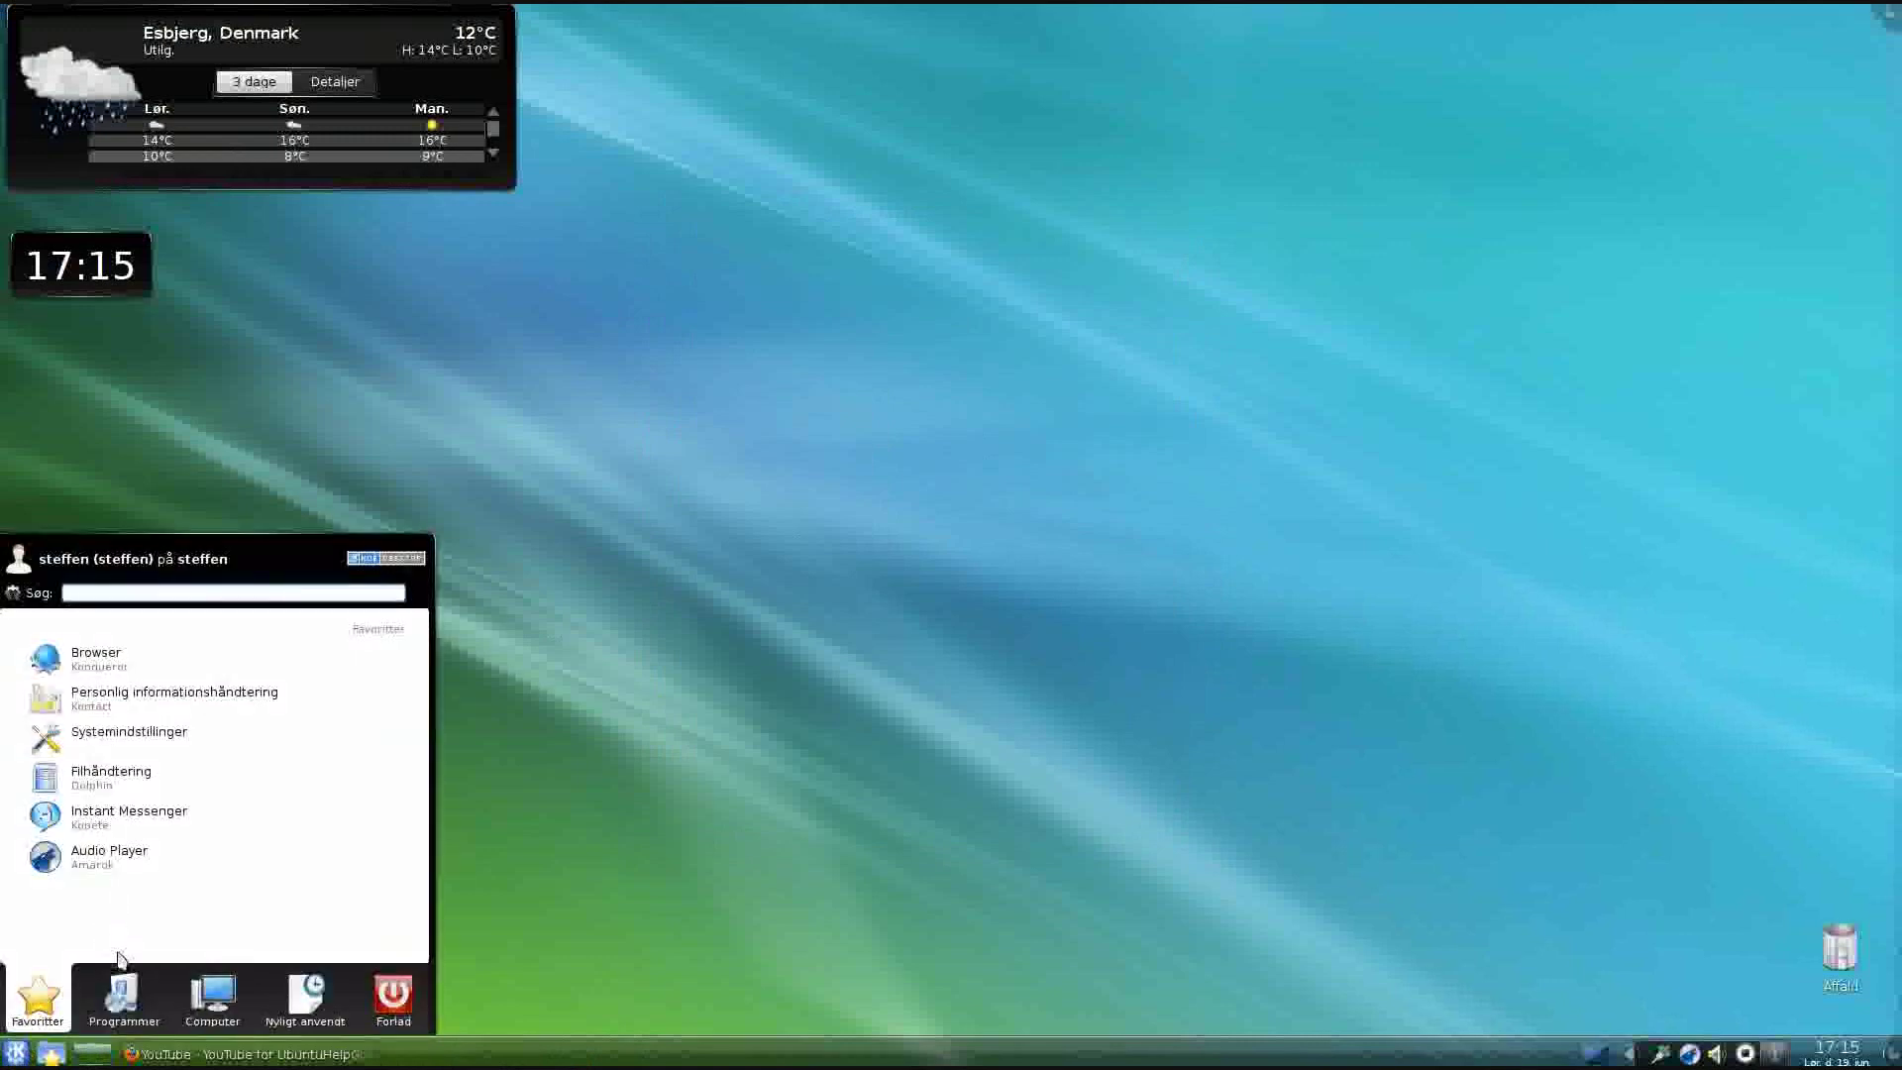
# Browse Værktøjer, Computer and Nyligt anvendt, then launch Systemindstillinger from Favoritter
pyautogui.click(121, 991)
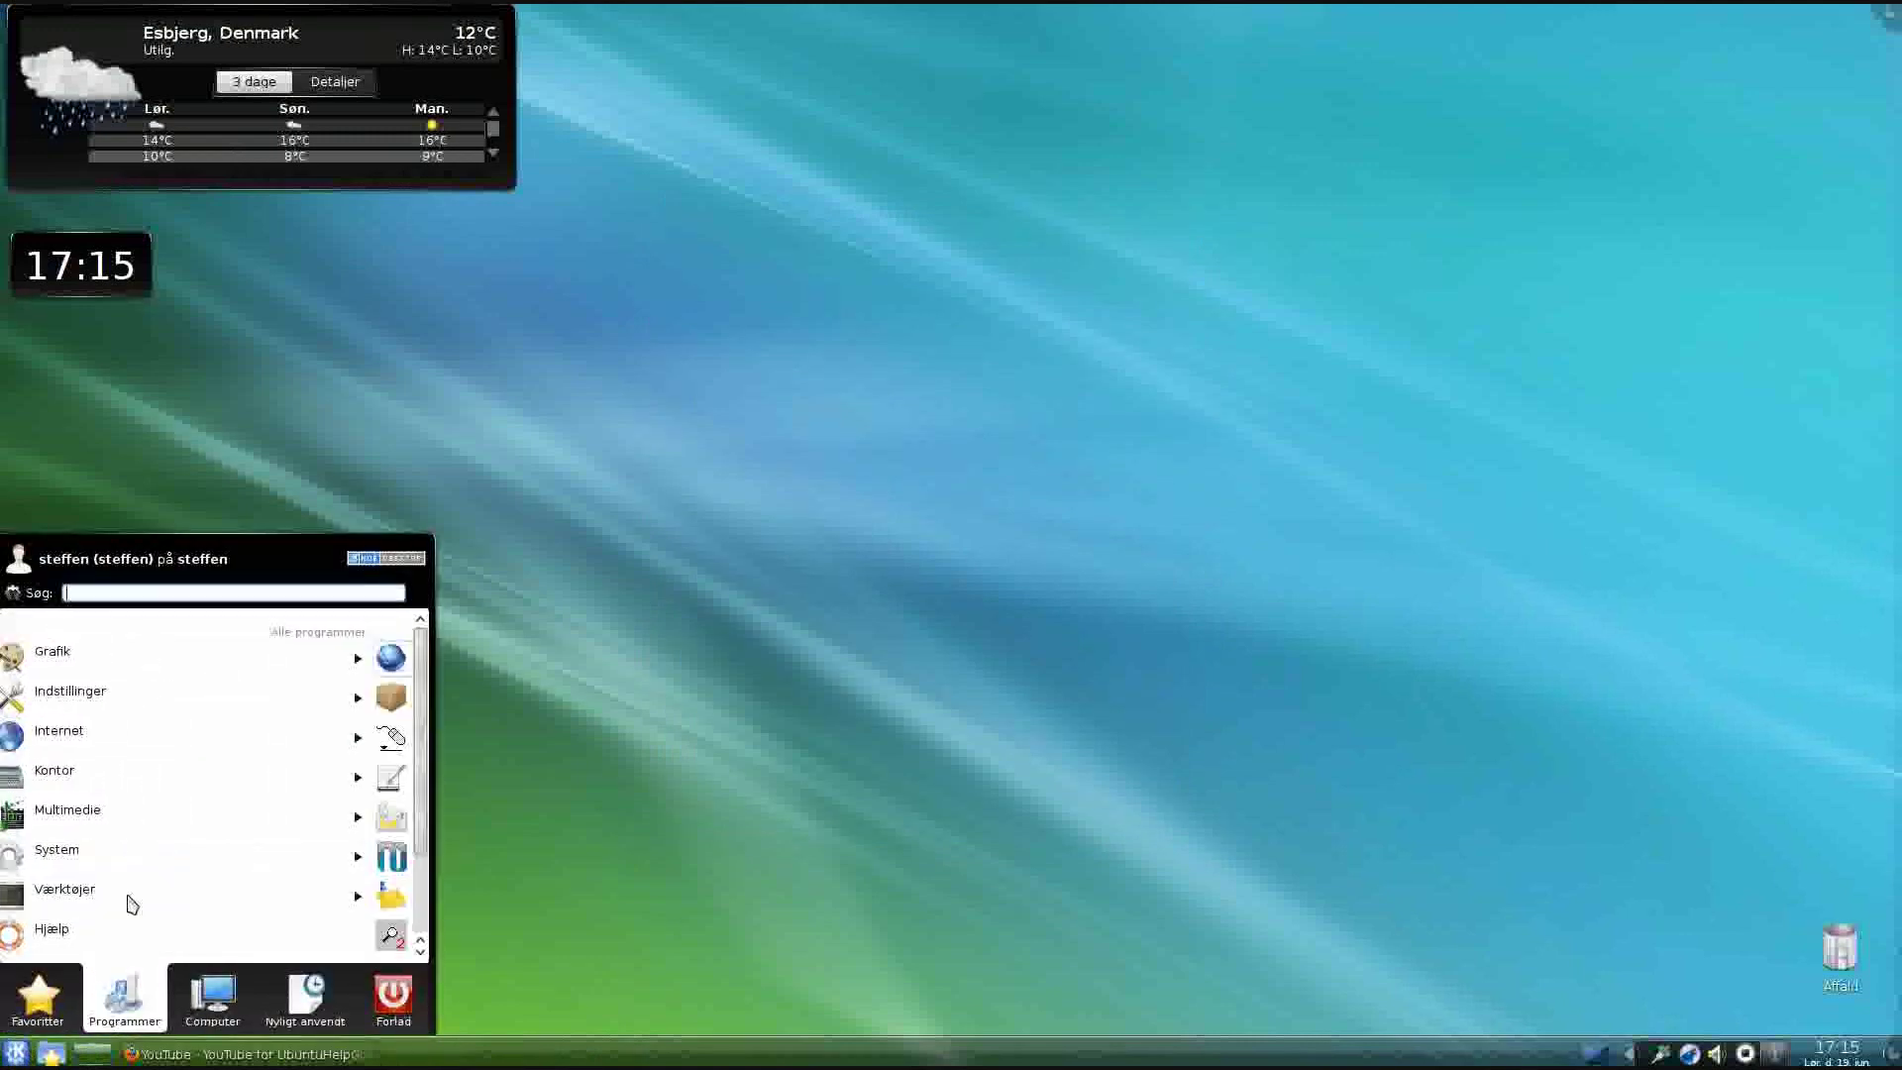
pyautogui.click(132, 904)
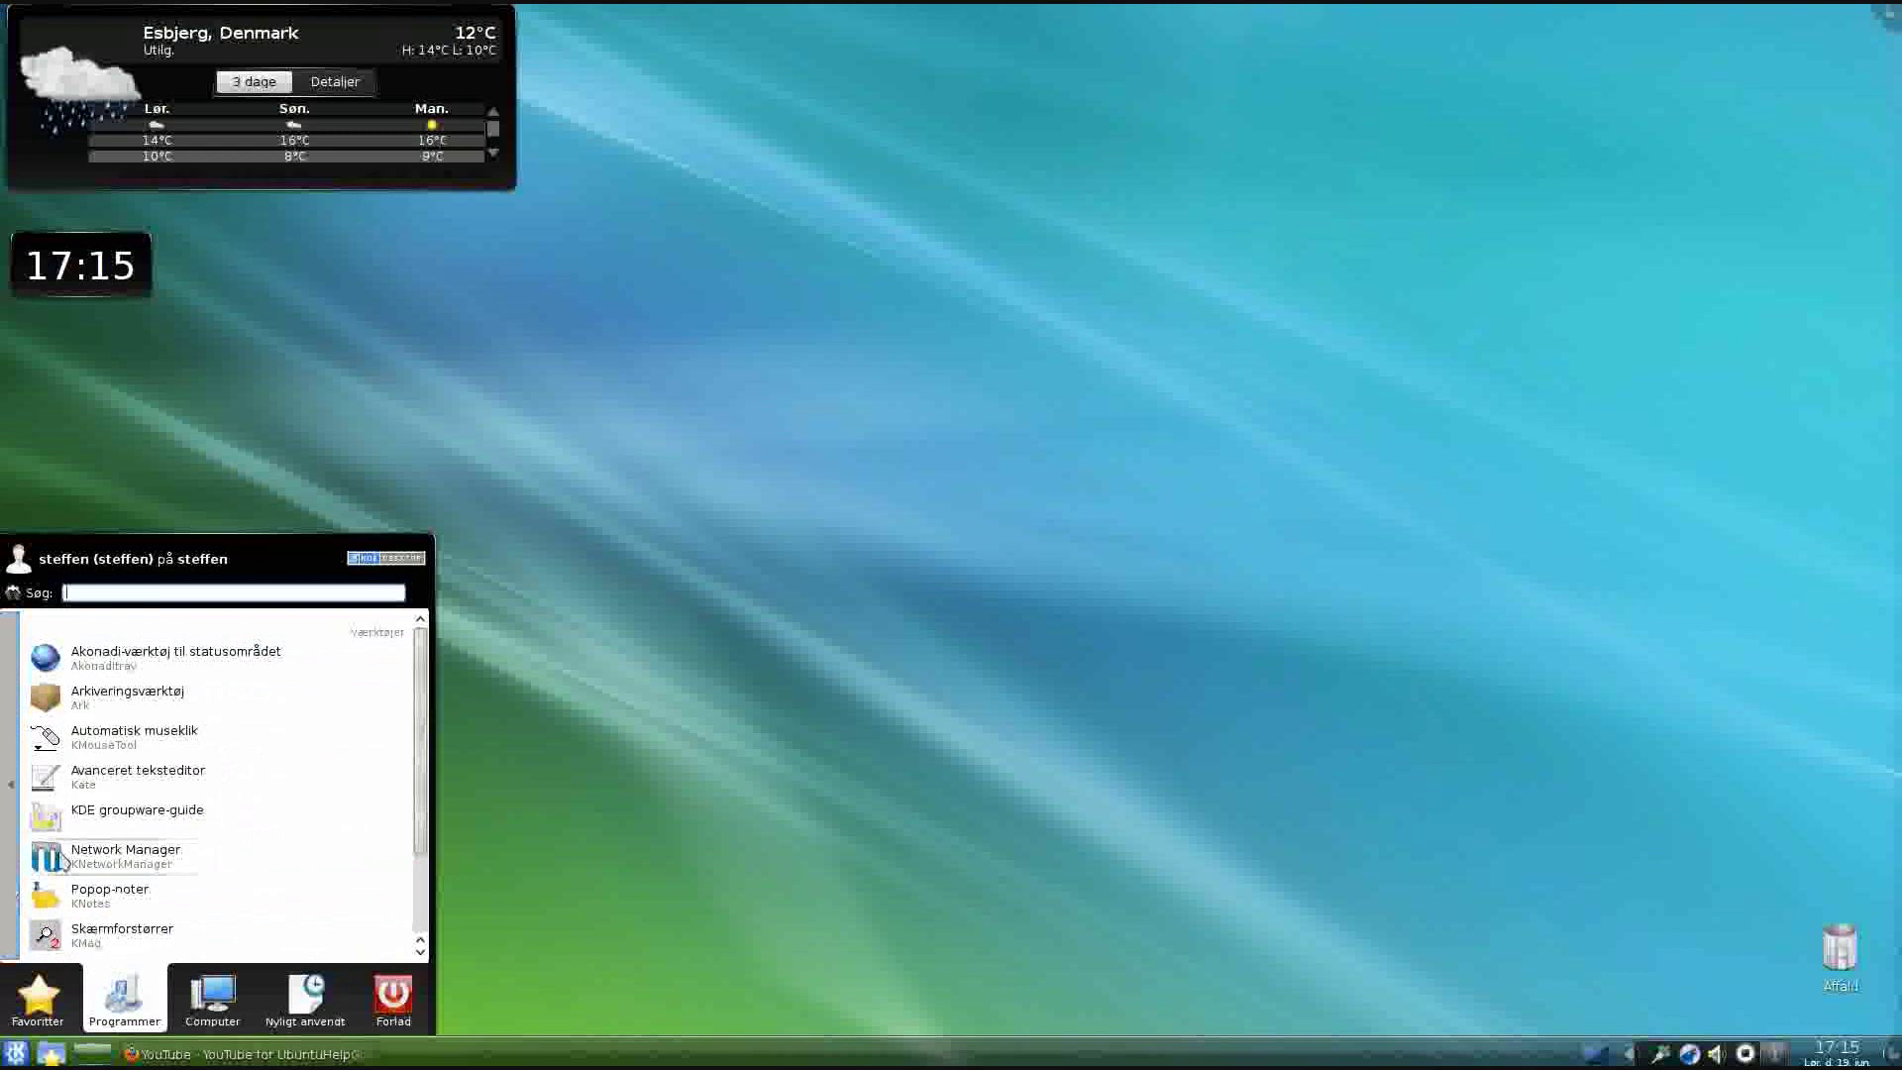
pyautogui.click(8, 844)
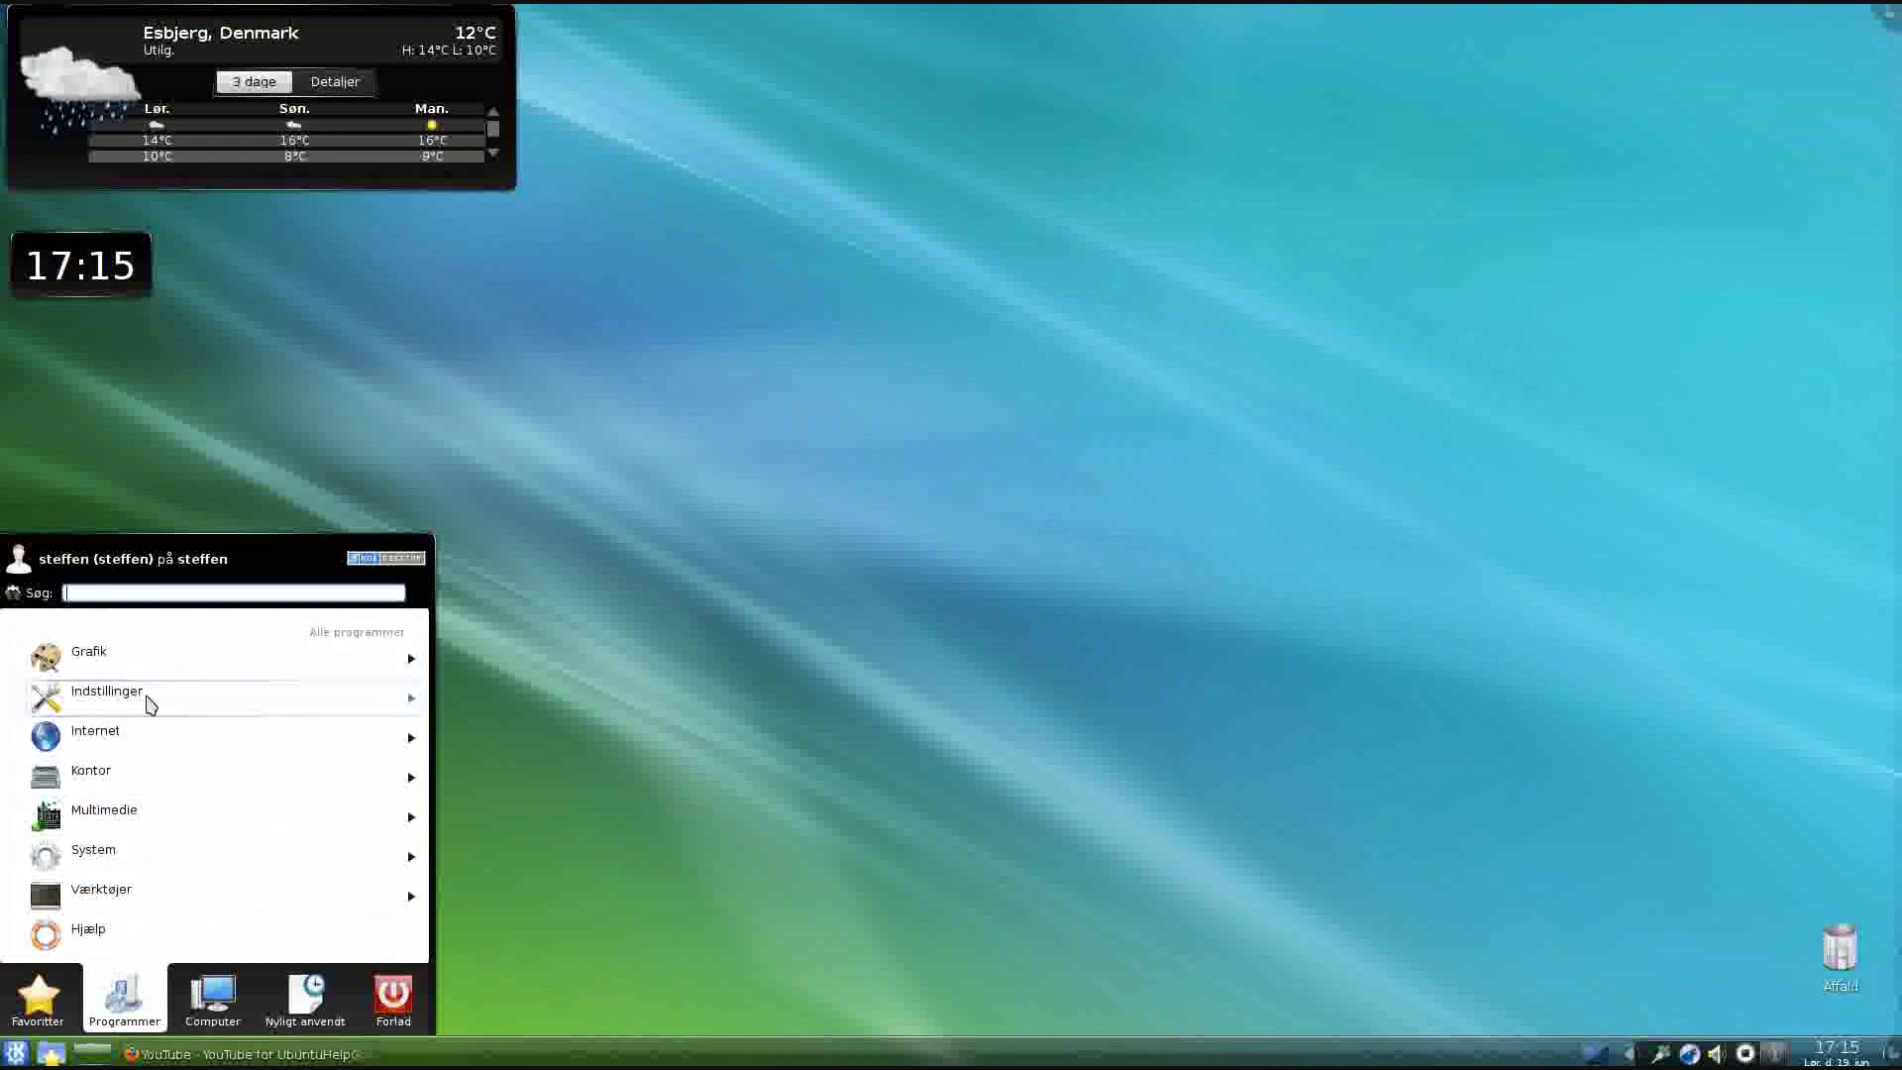
pyautogui.click(212, 999)
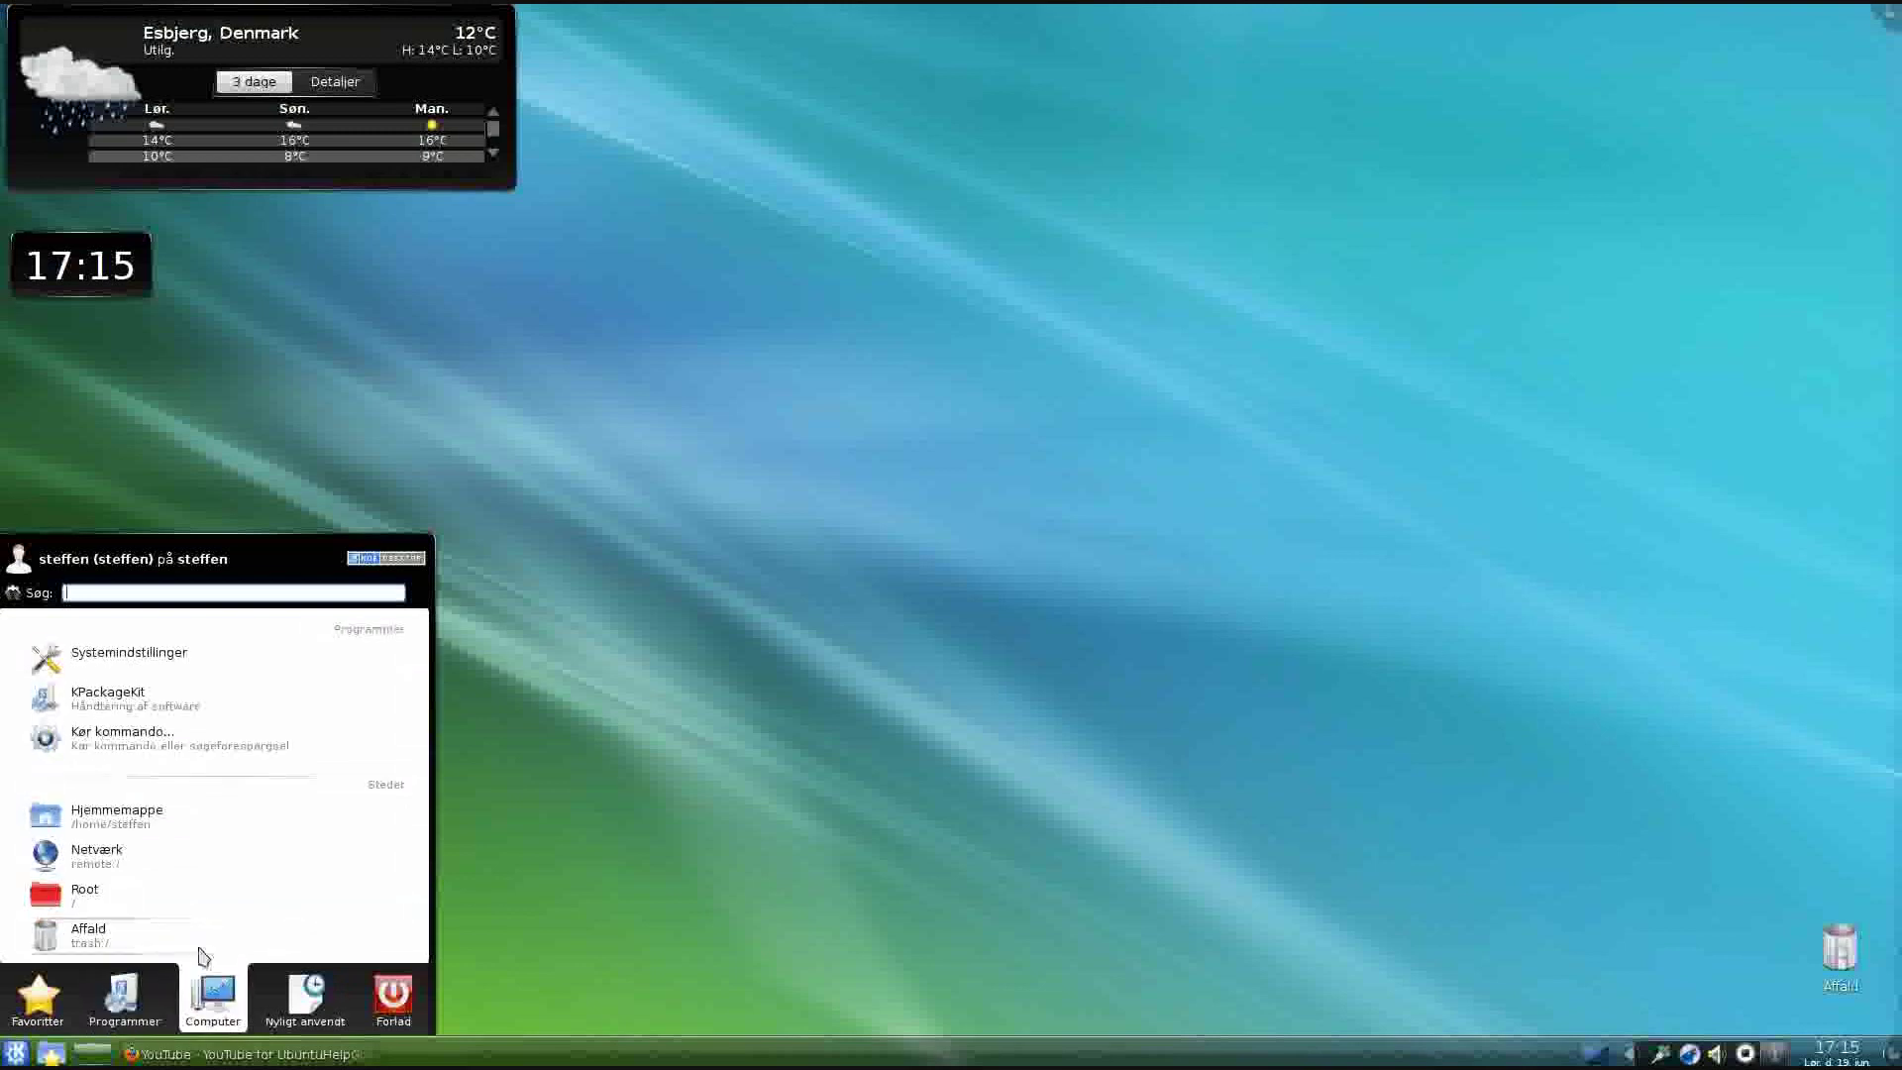
pyautogui.click(302, 1013)
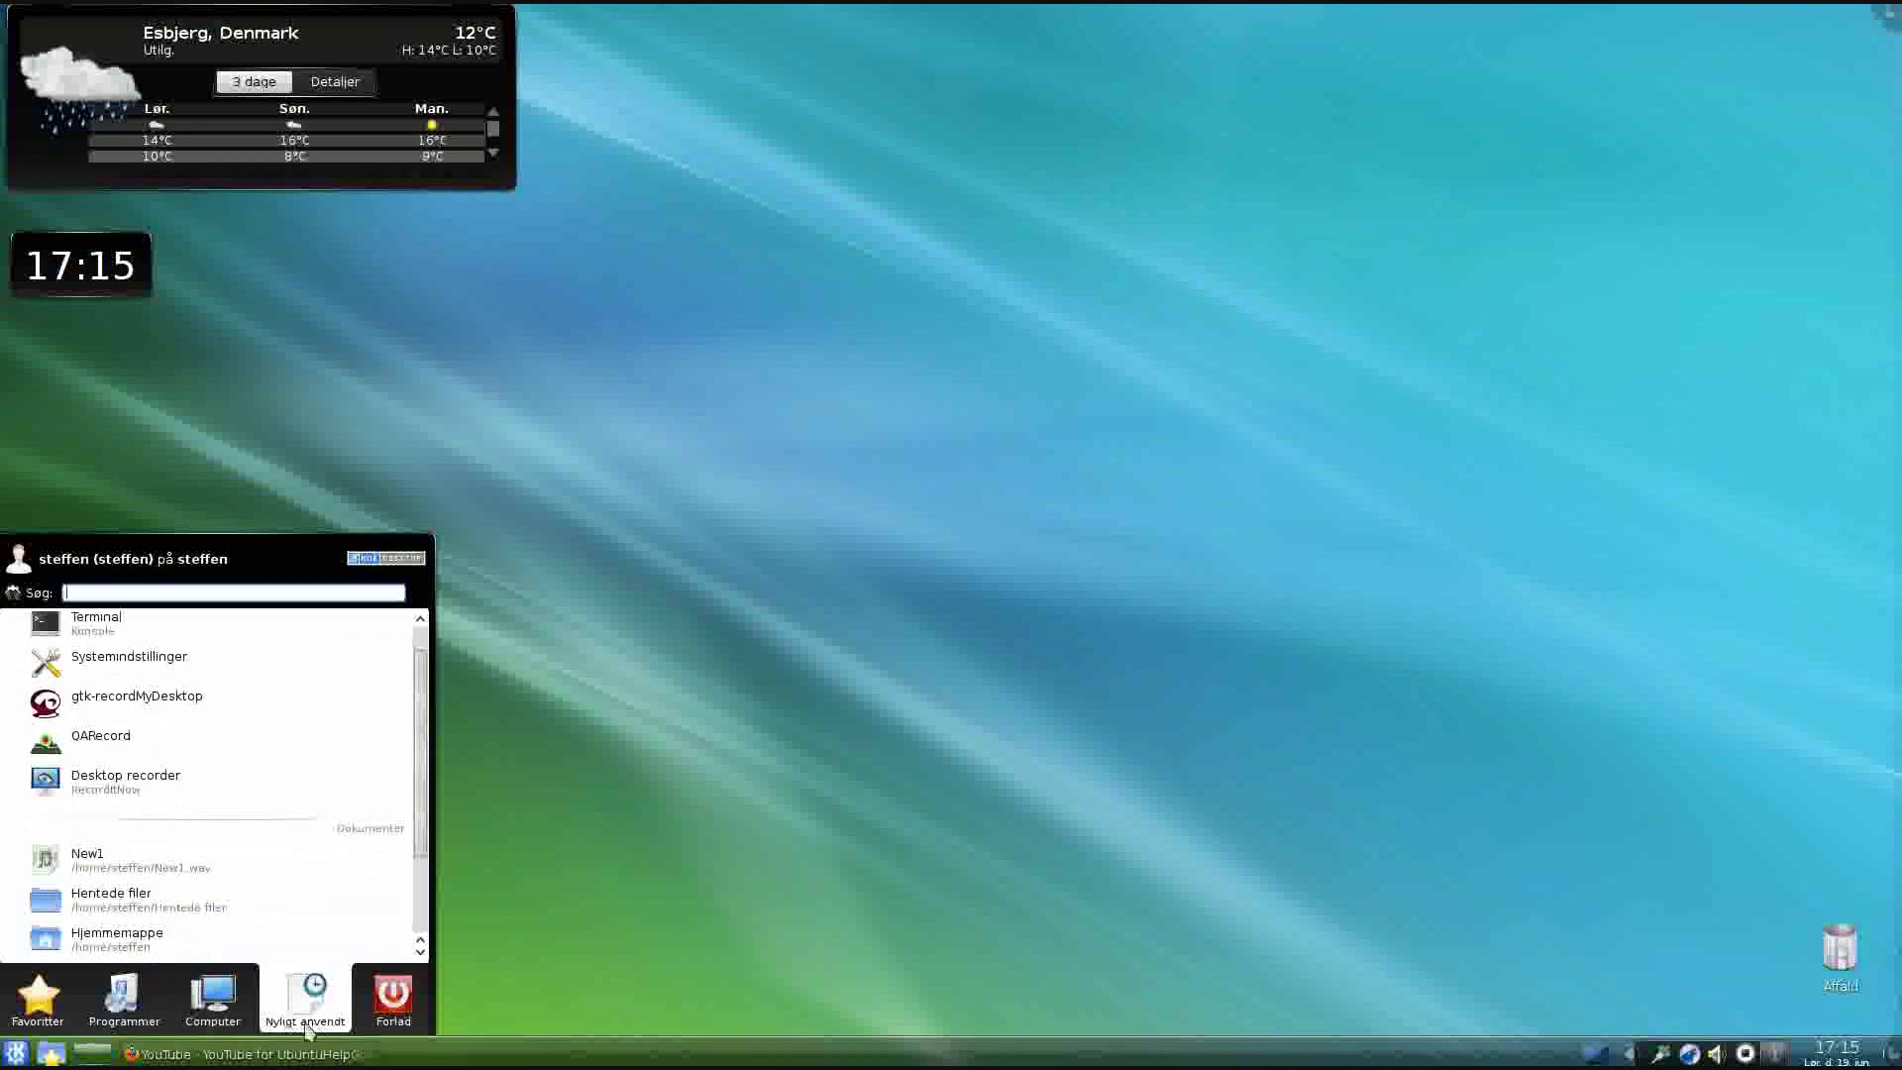
pyautogui.click(40, 1011)
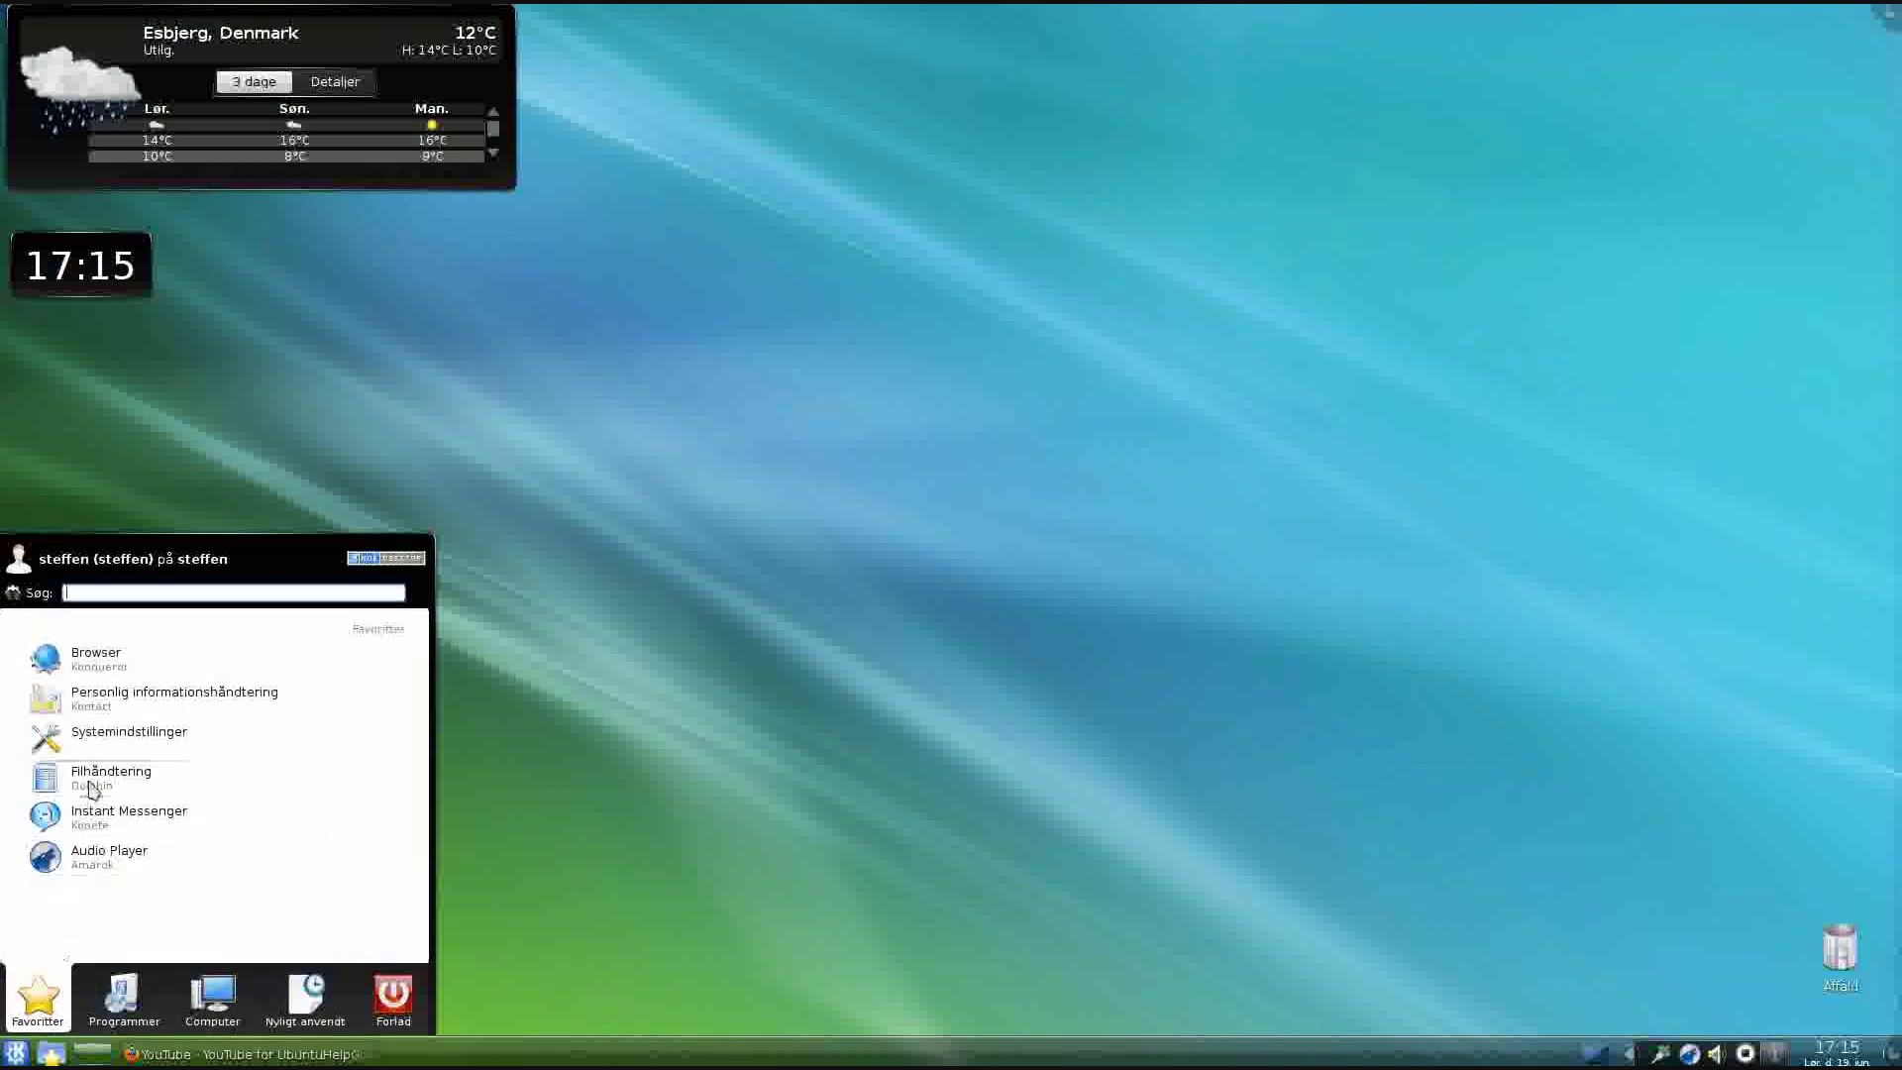
pyautogui.click(129, 738)
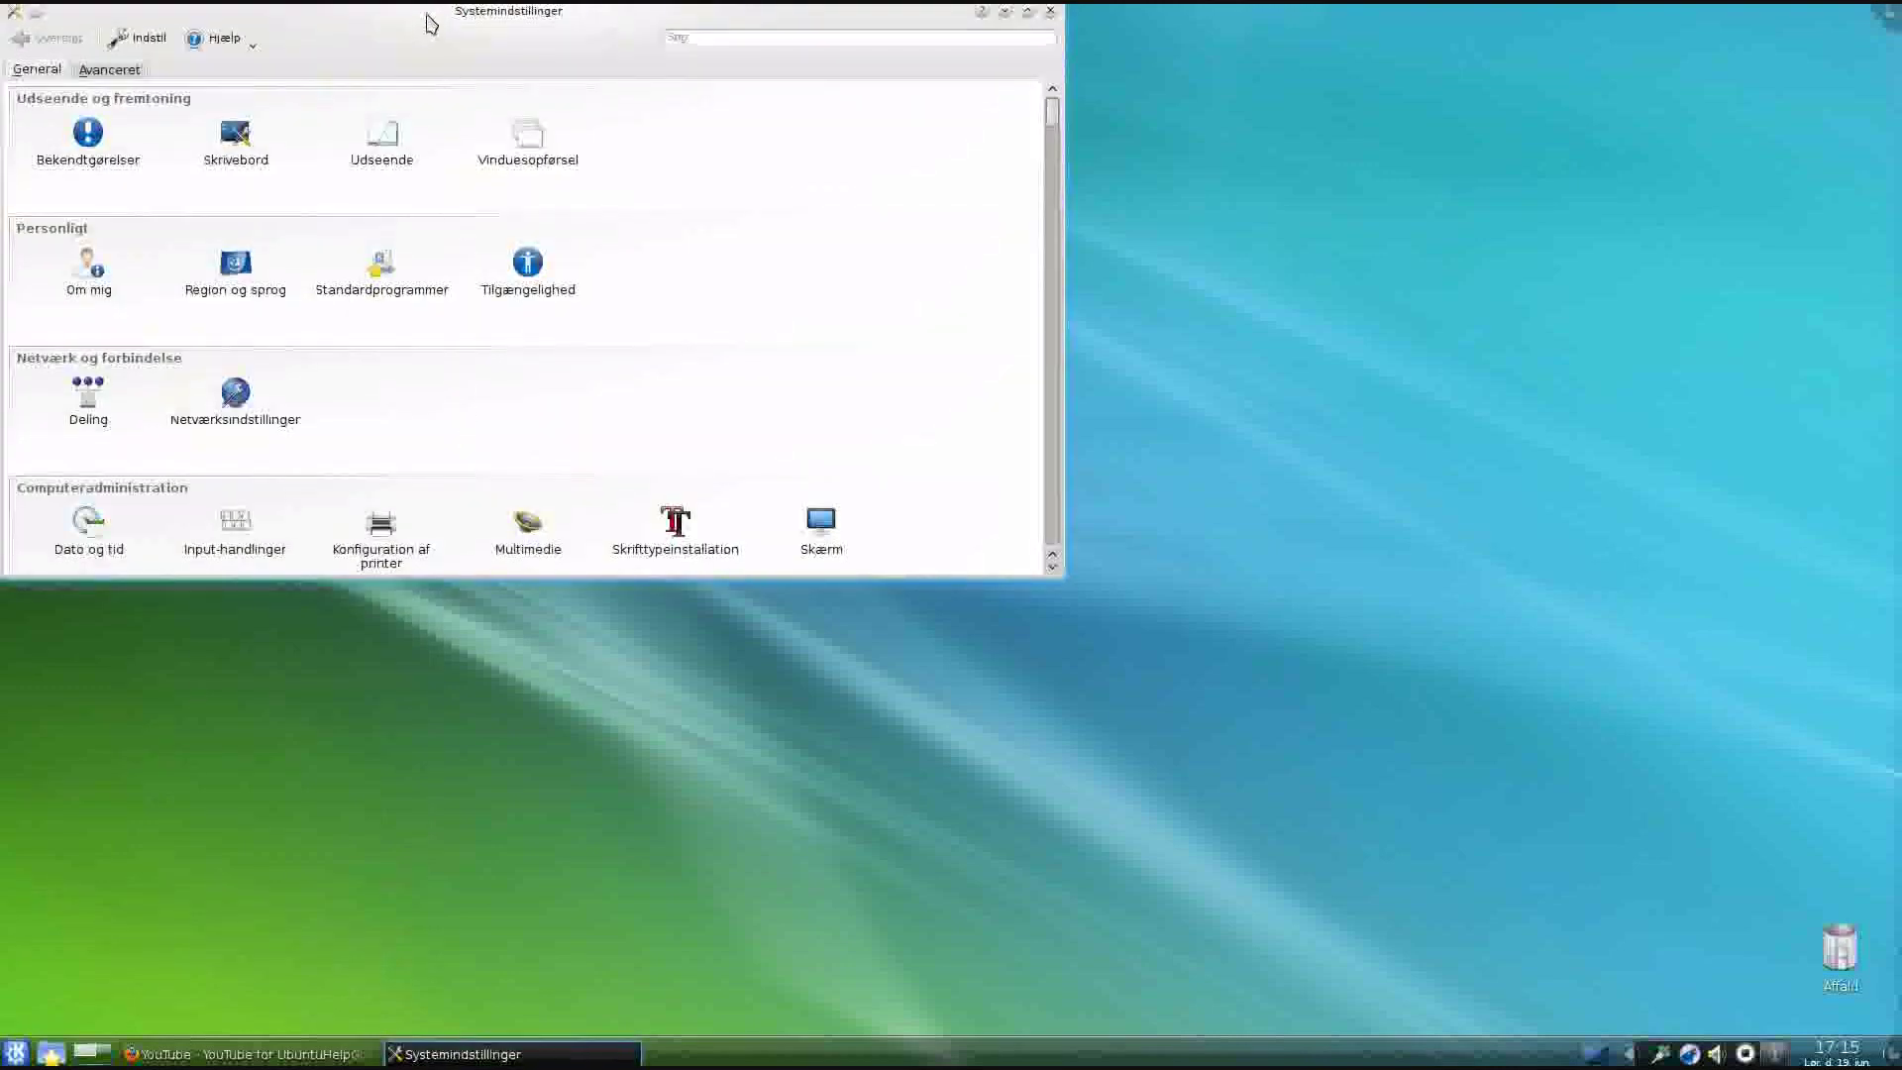
# Browse the virtual desktops, screen edge, screensaver and startup feedback pages under Skrivebord
pyautogui.moveTo(430, 22); pyautogui.dragTo(695, 298)
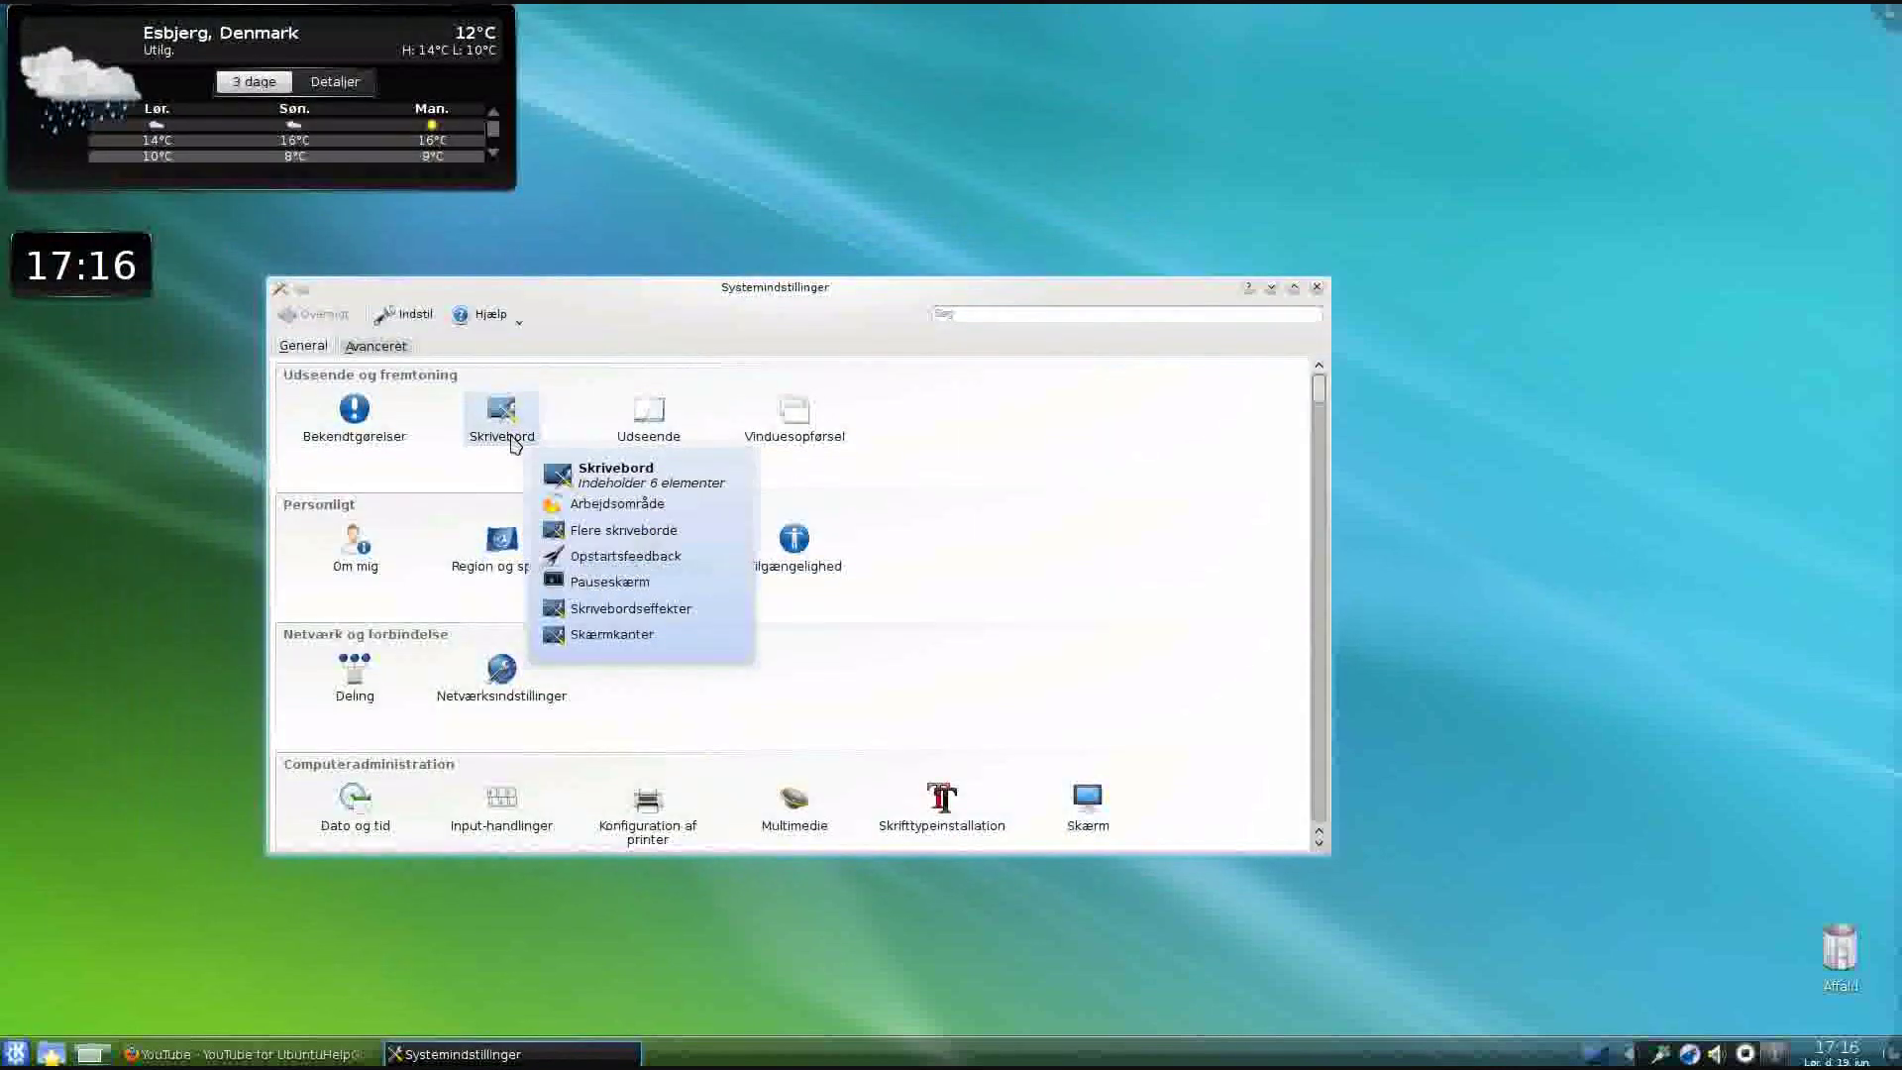
pyautogui.click(502, 416)
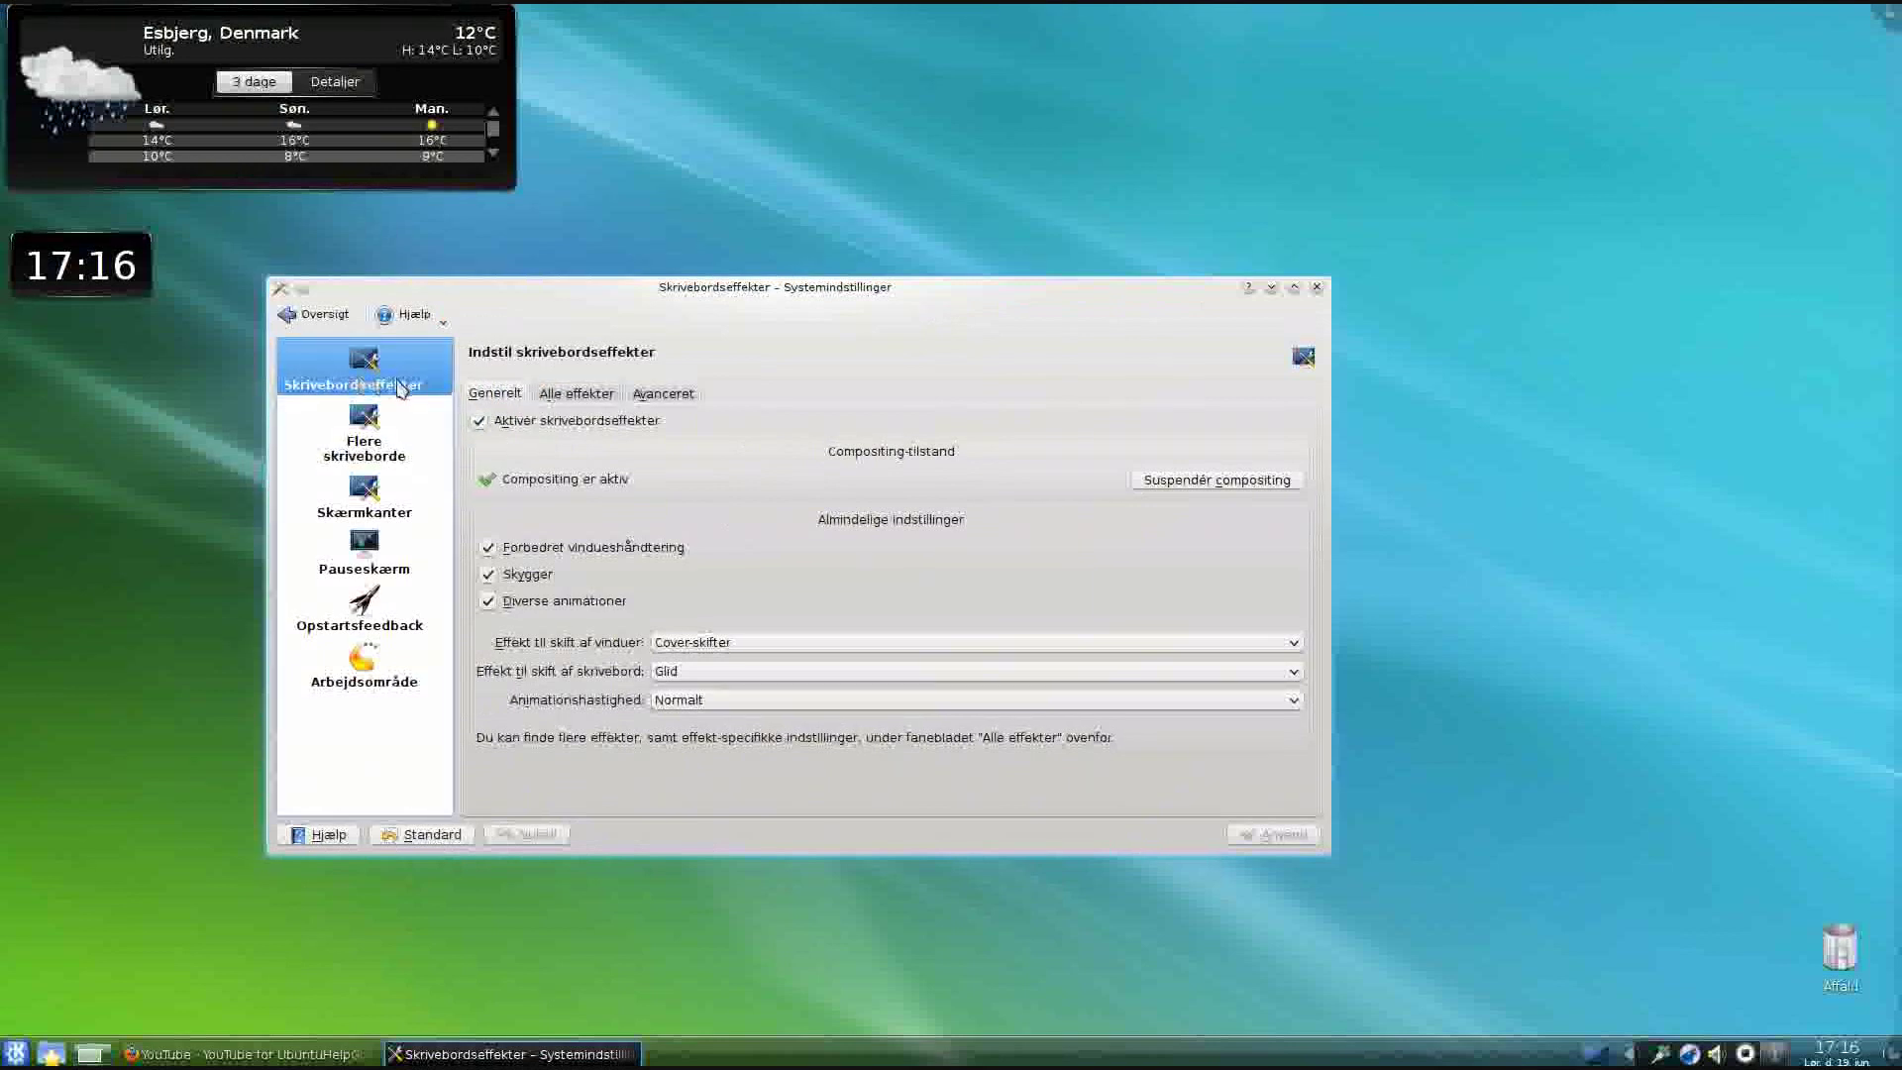
pyautogui.click(370, 453)
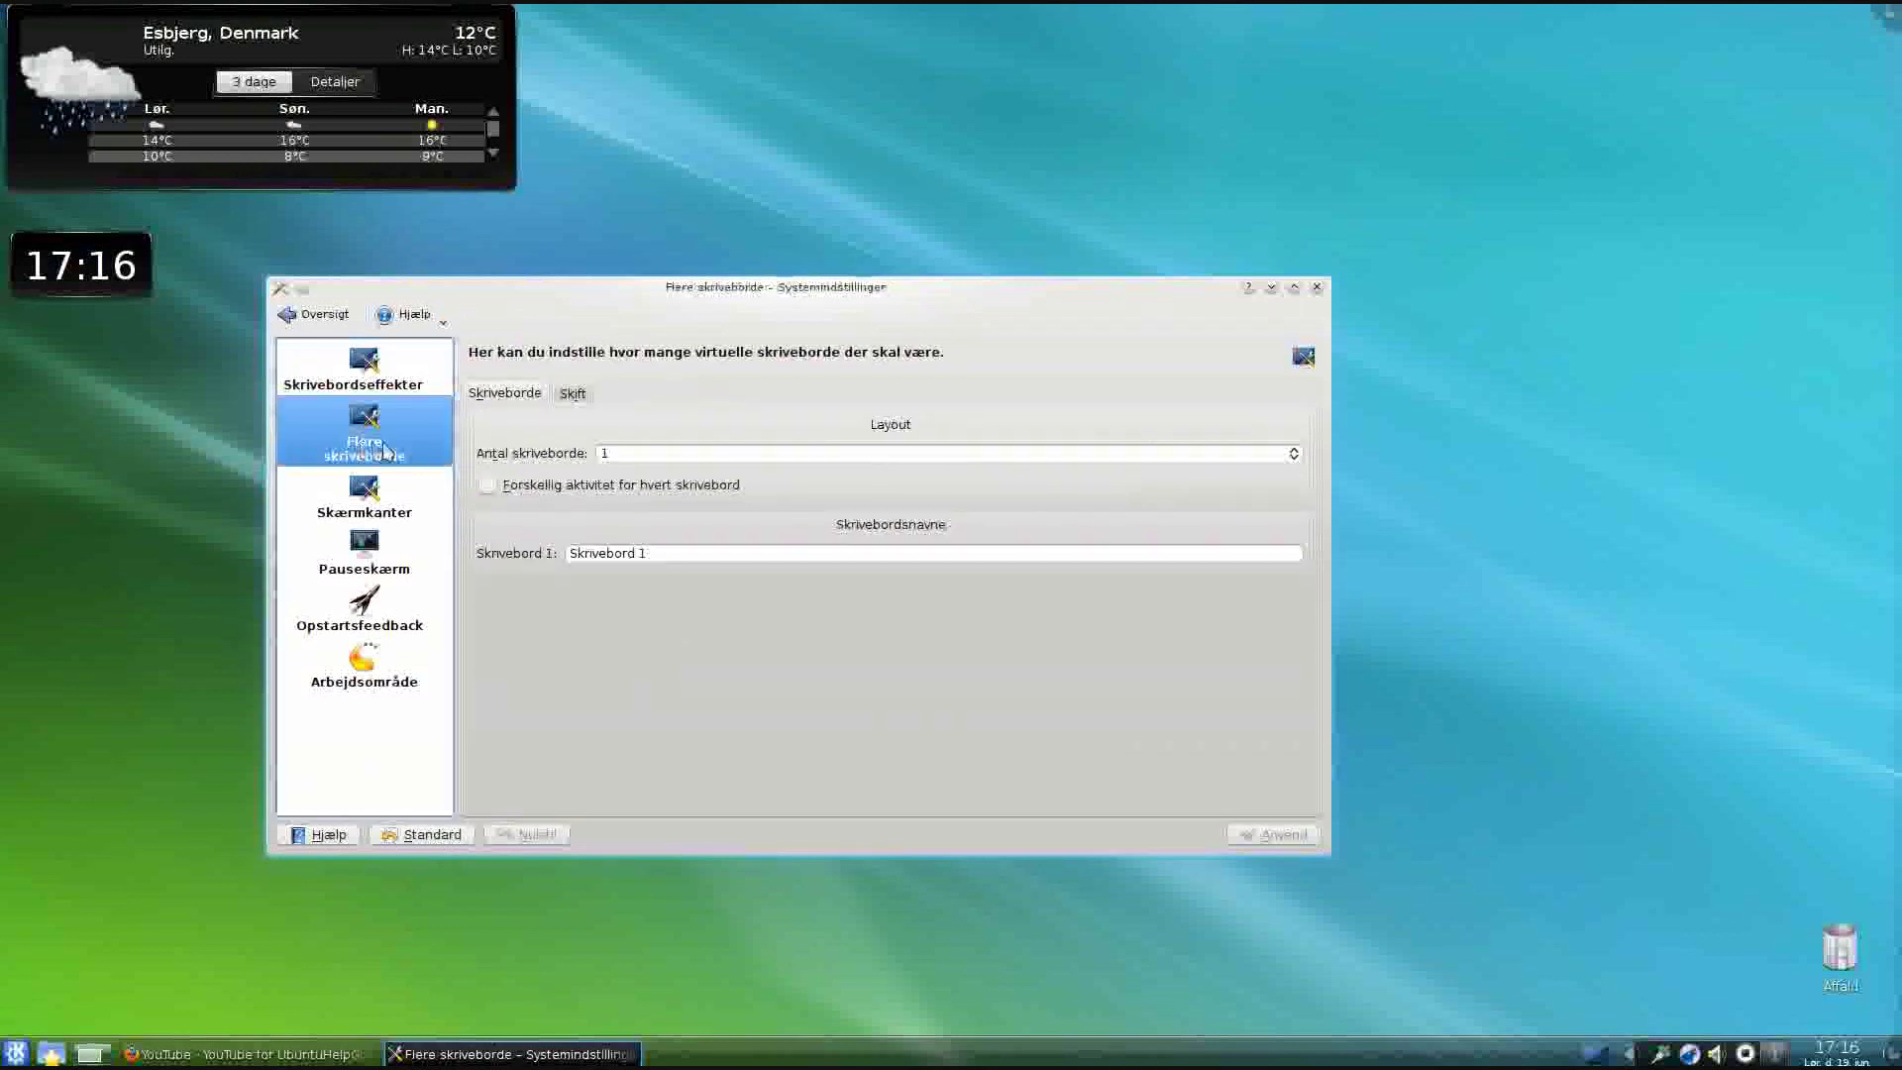
pyautogui.click(368, 509)
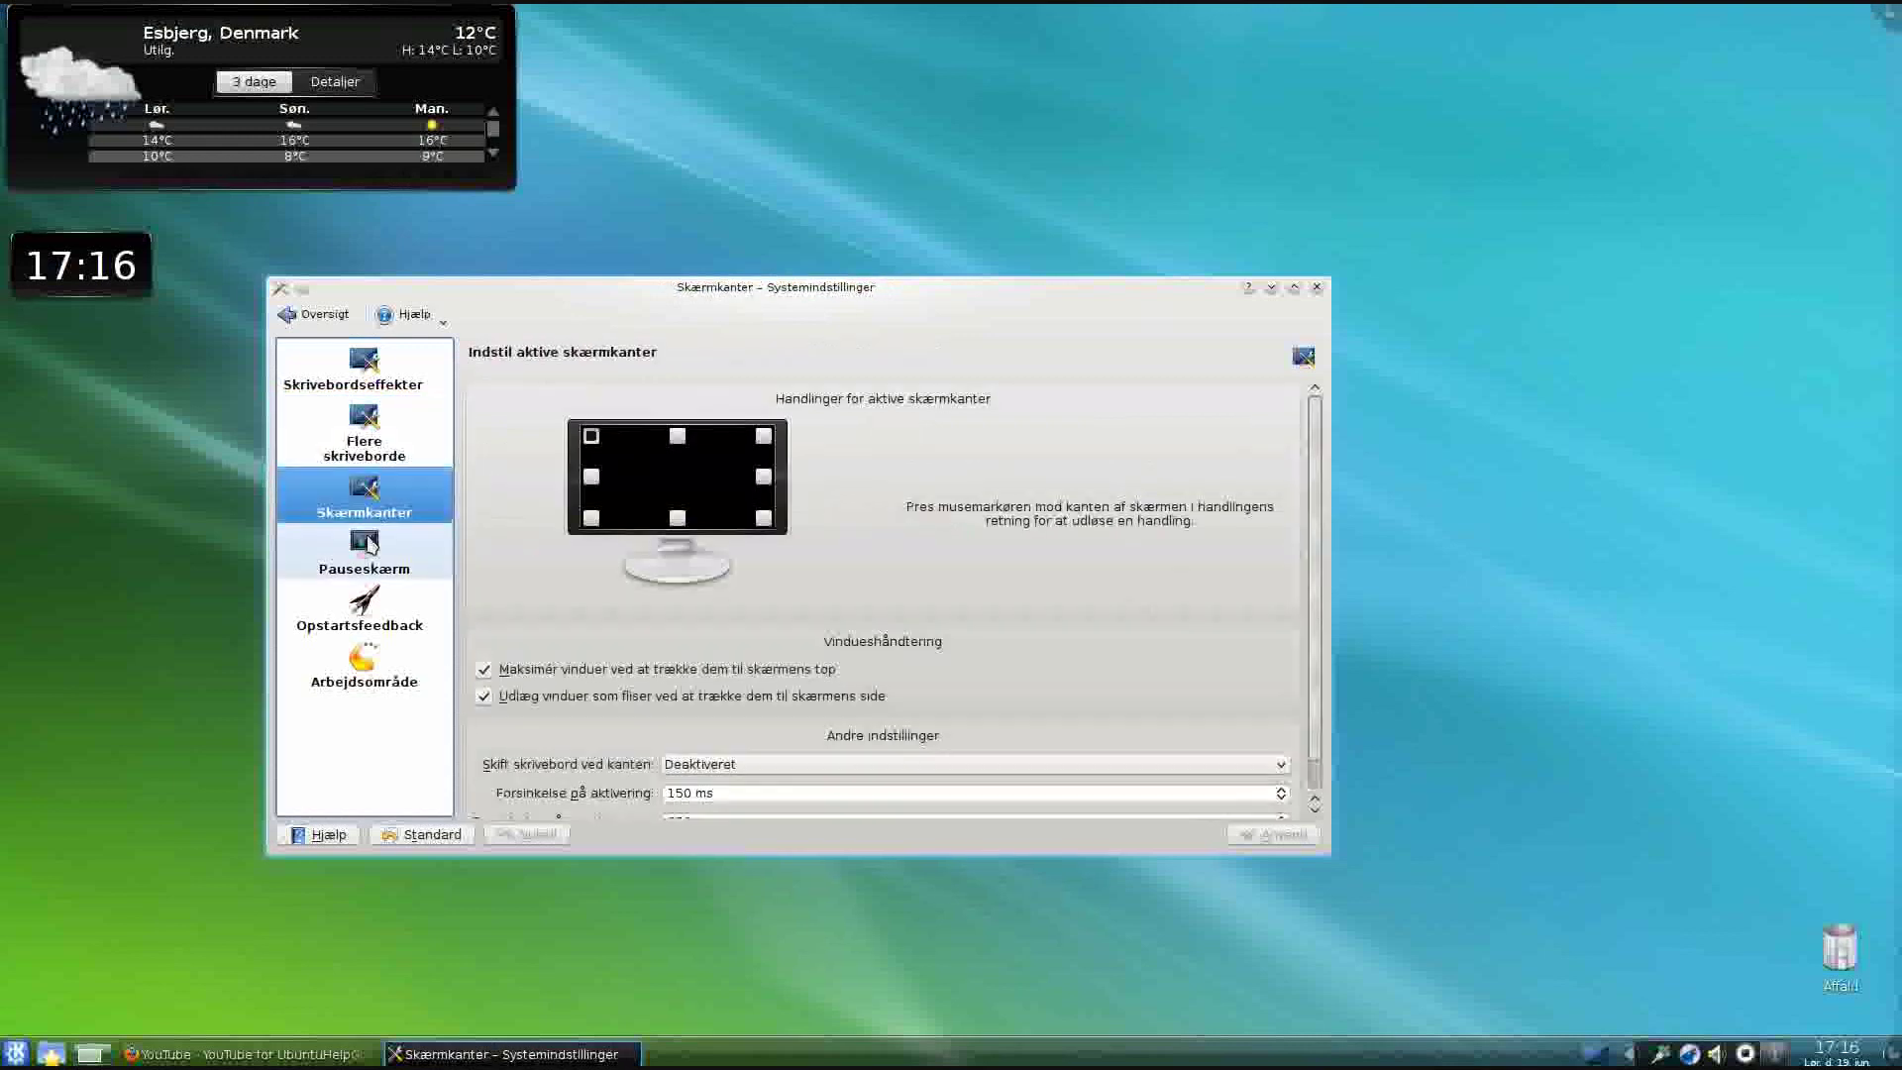
pyautogui.click(370, 565)
pyautogui.click(363, 621)
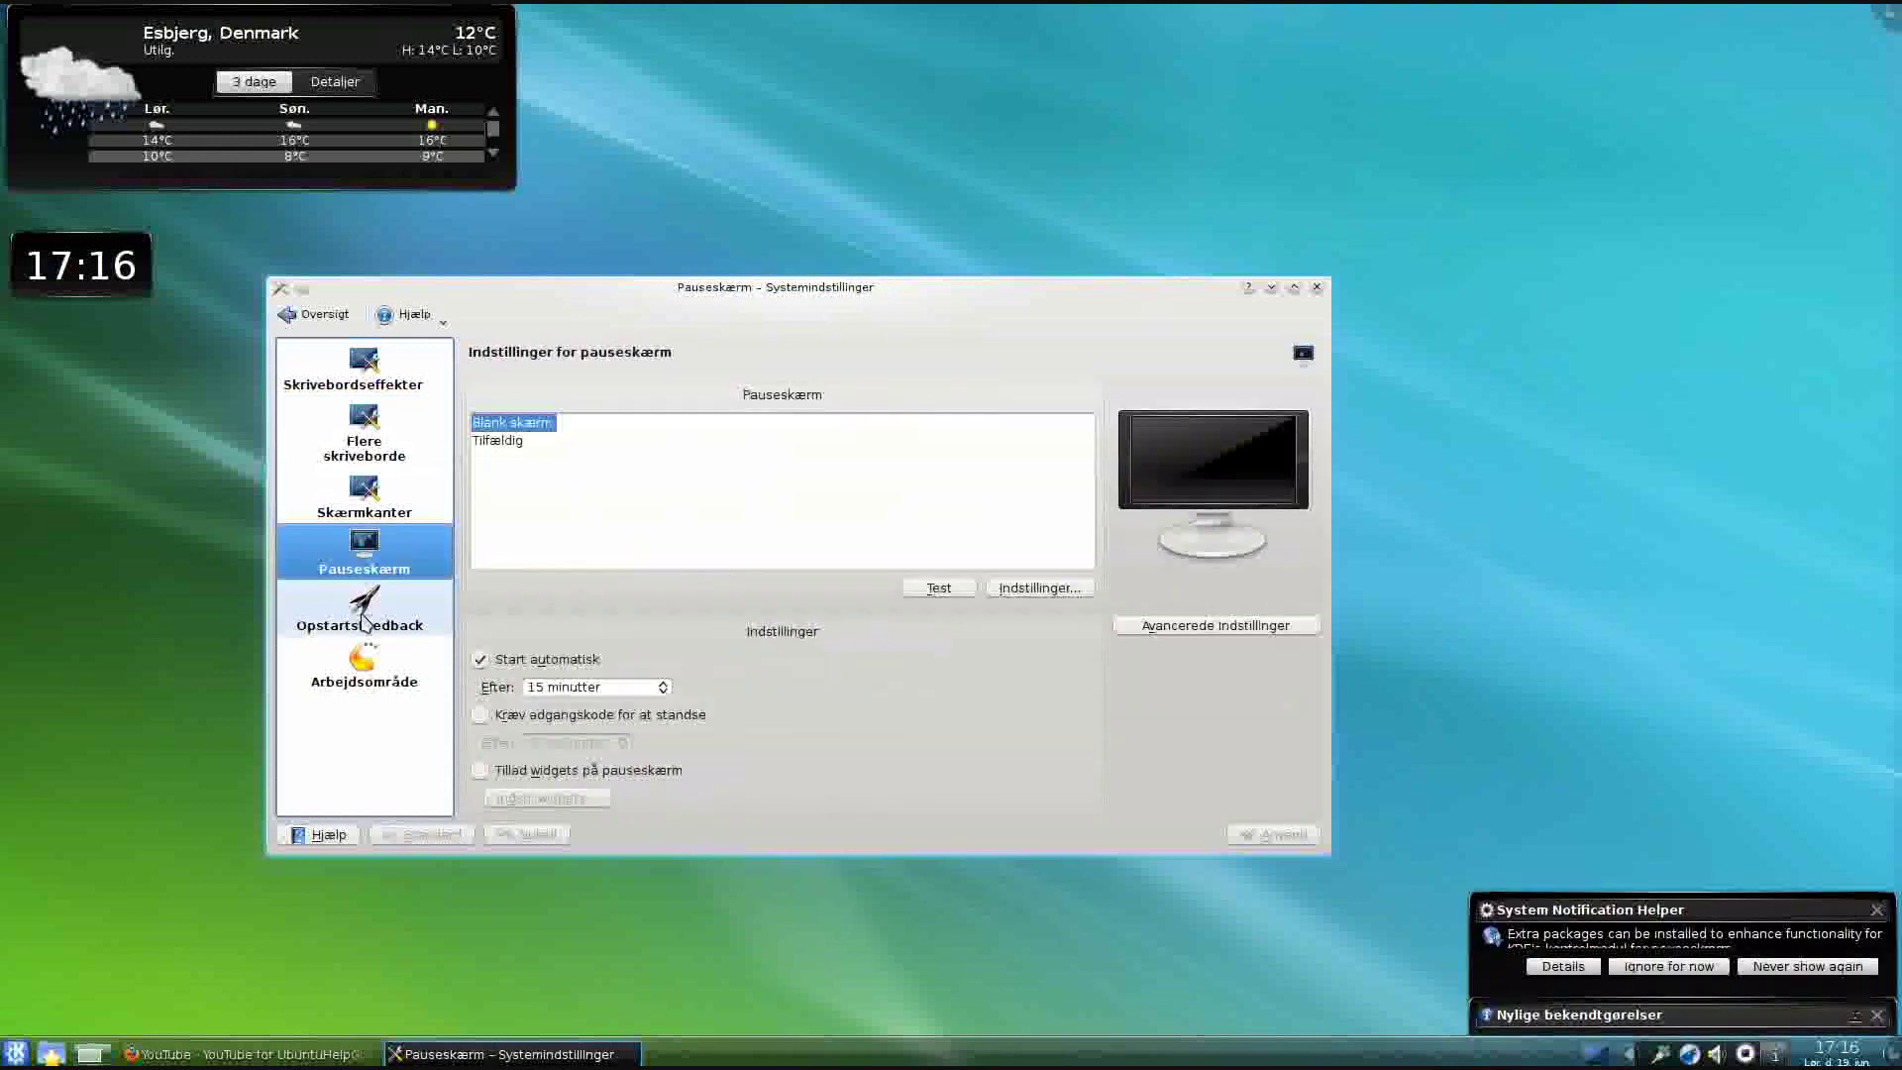
# Return to Skrivebordseffekter, dismiss the extra-packages notification, and show Alle effekter
pyautogui.click(373, 394)
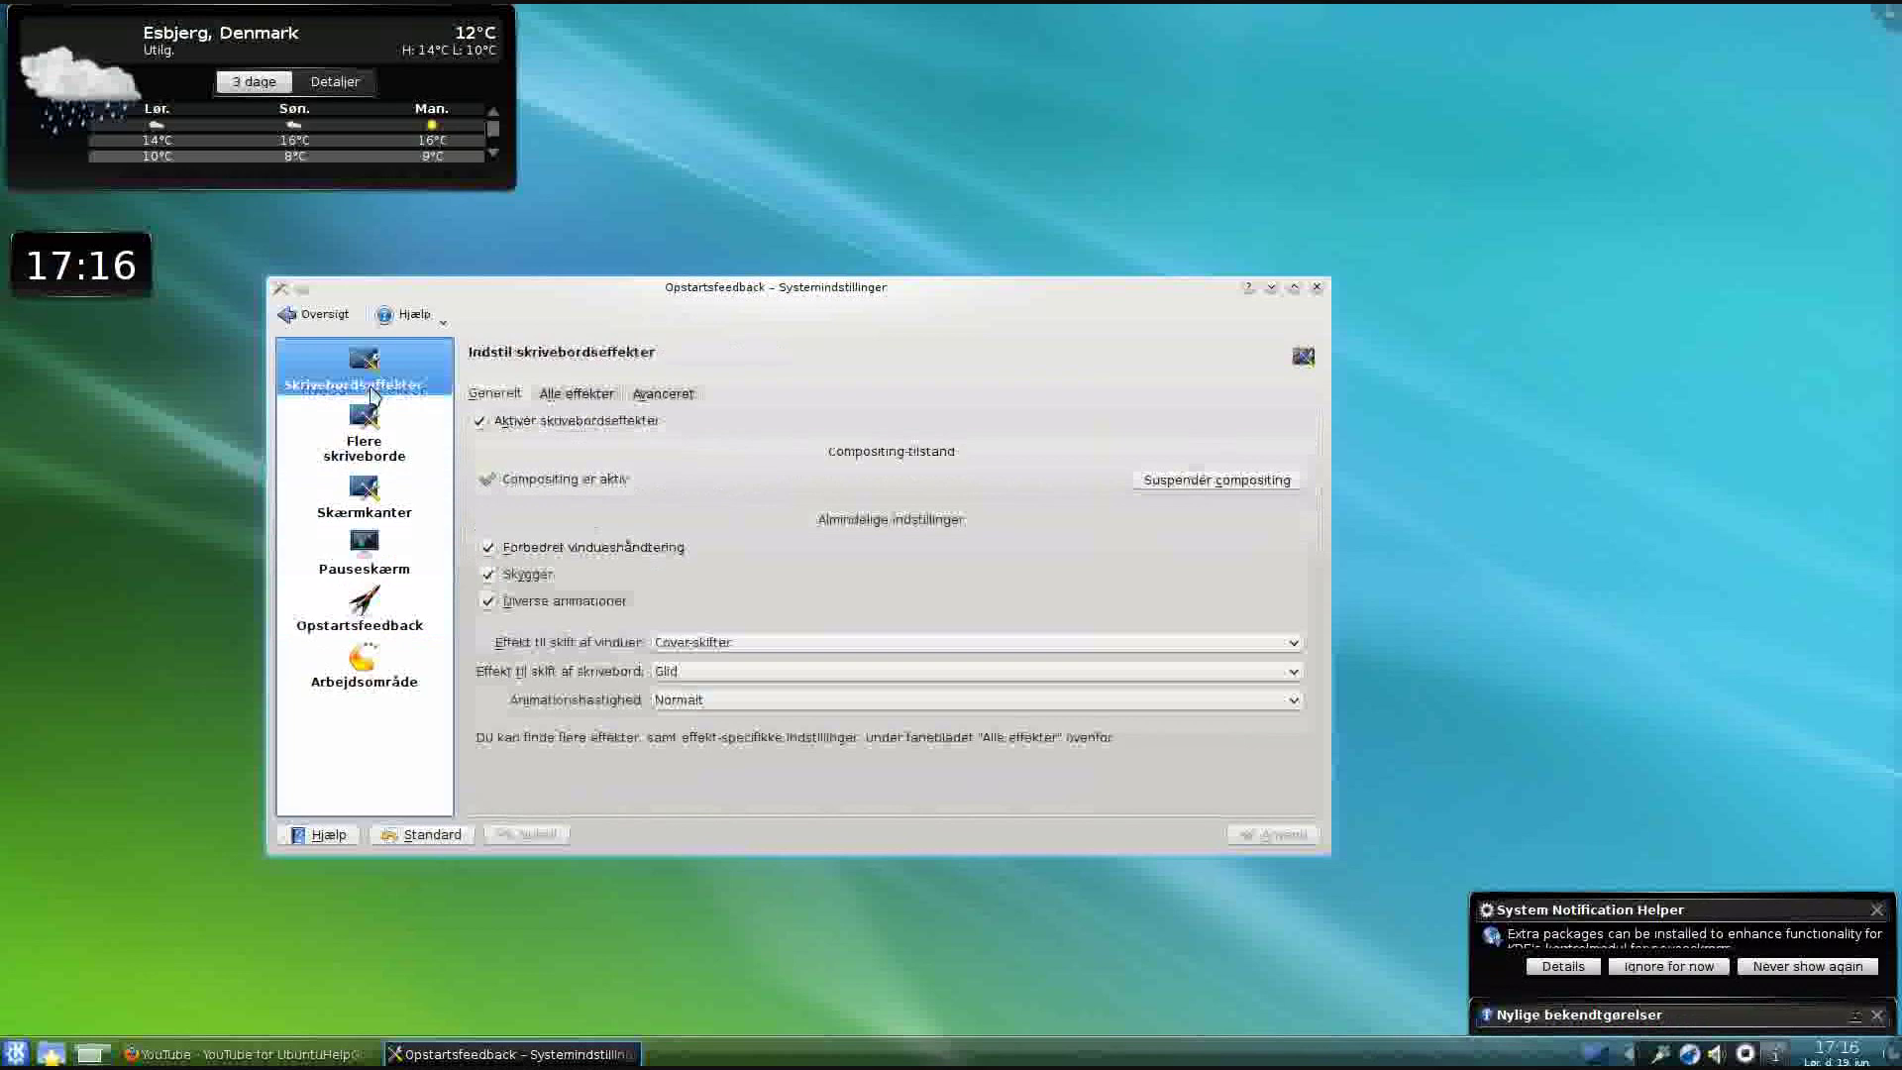
pyautogui.click(1874, 913)
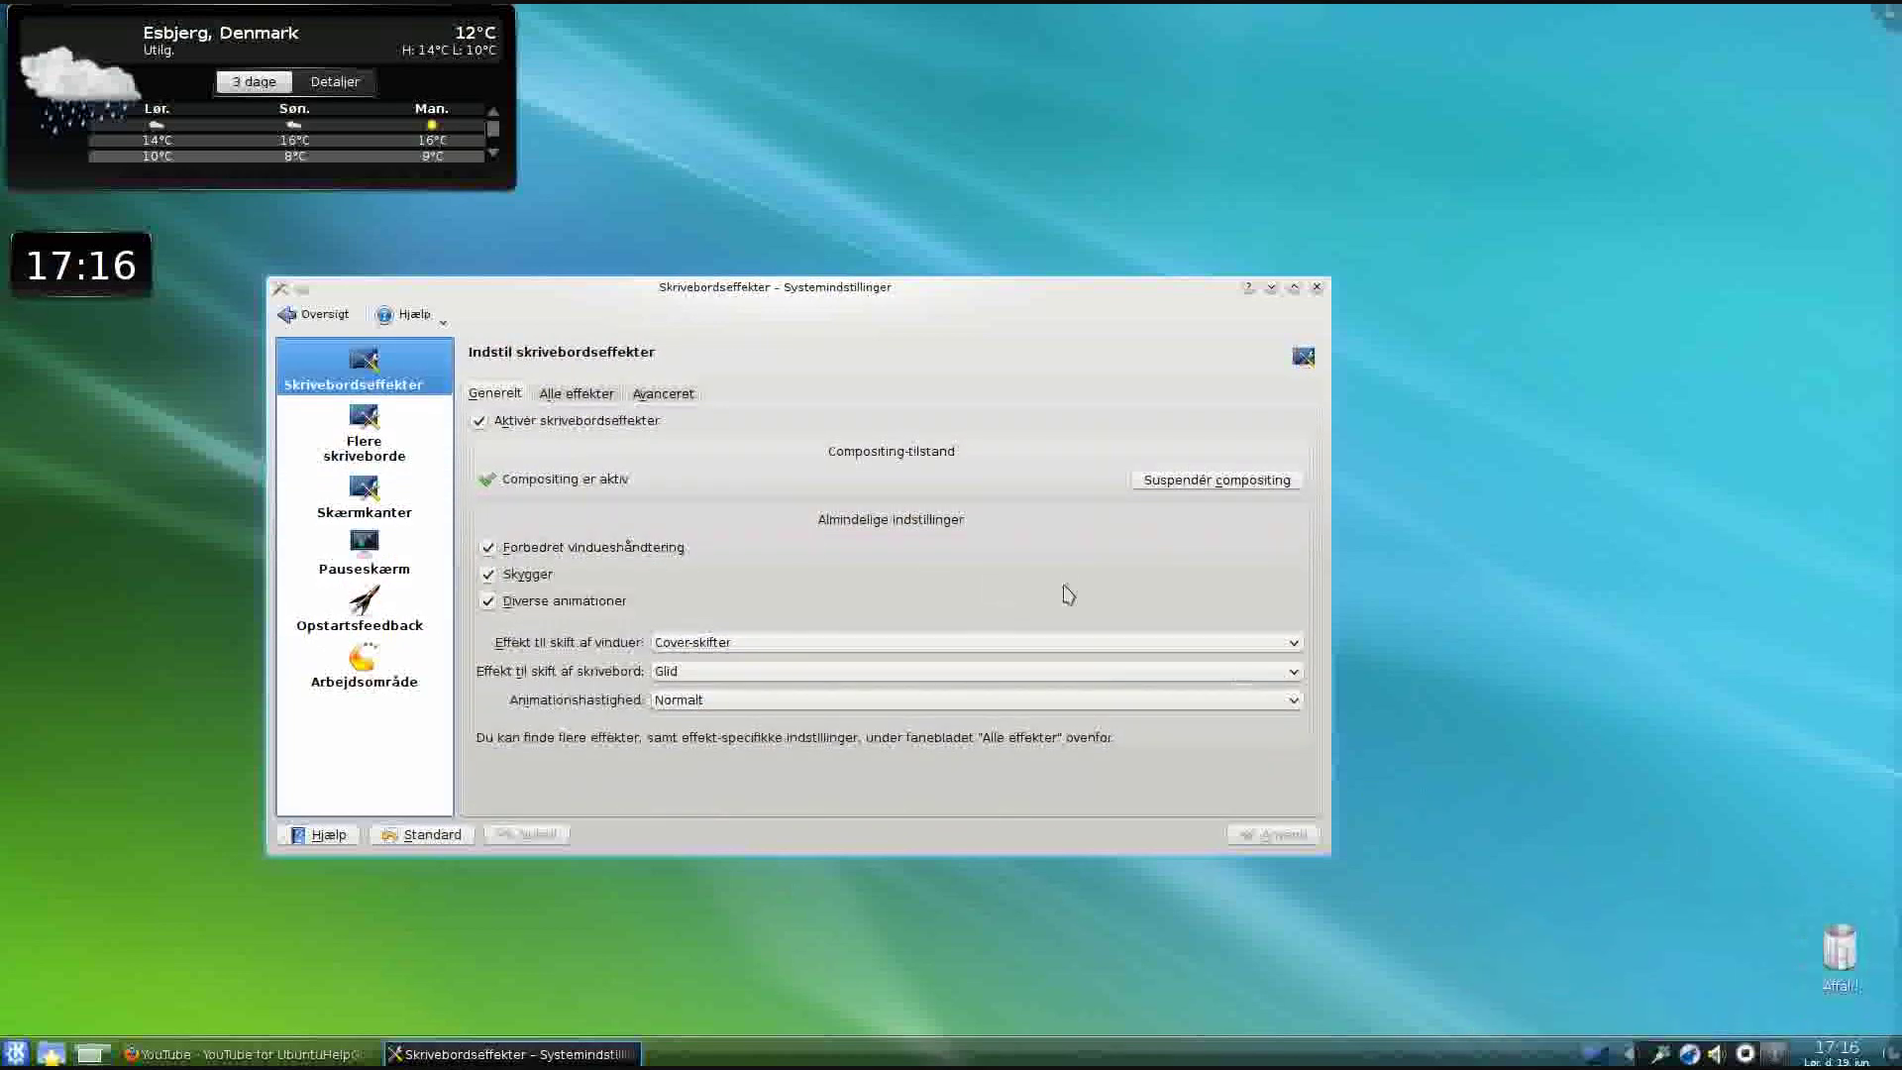
pyautogui.click(588, 396)
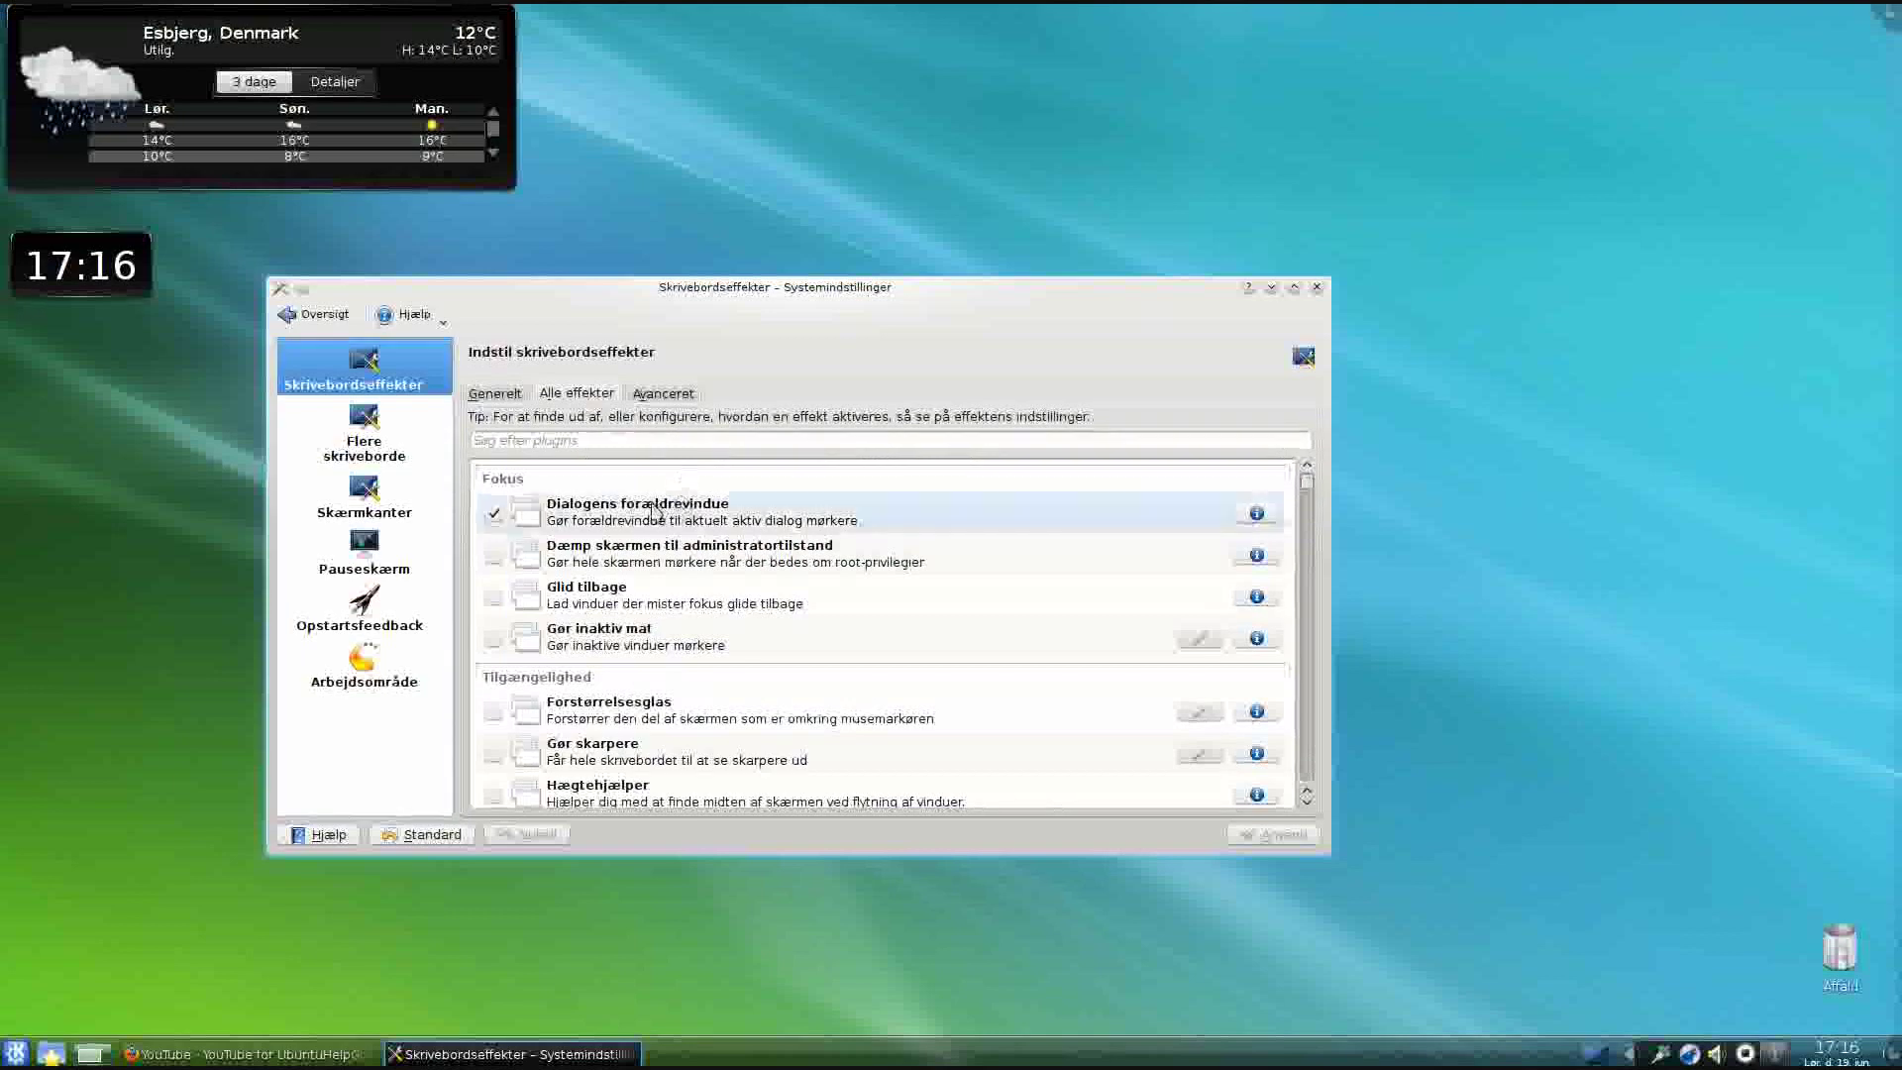
# Scroll the Alle effekter list down to Cover-skifter and the enabled Skrivebordsterning
pyautogui.scroll(-1, 654, 525)
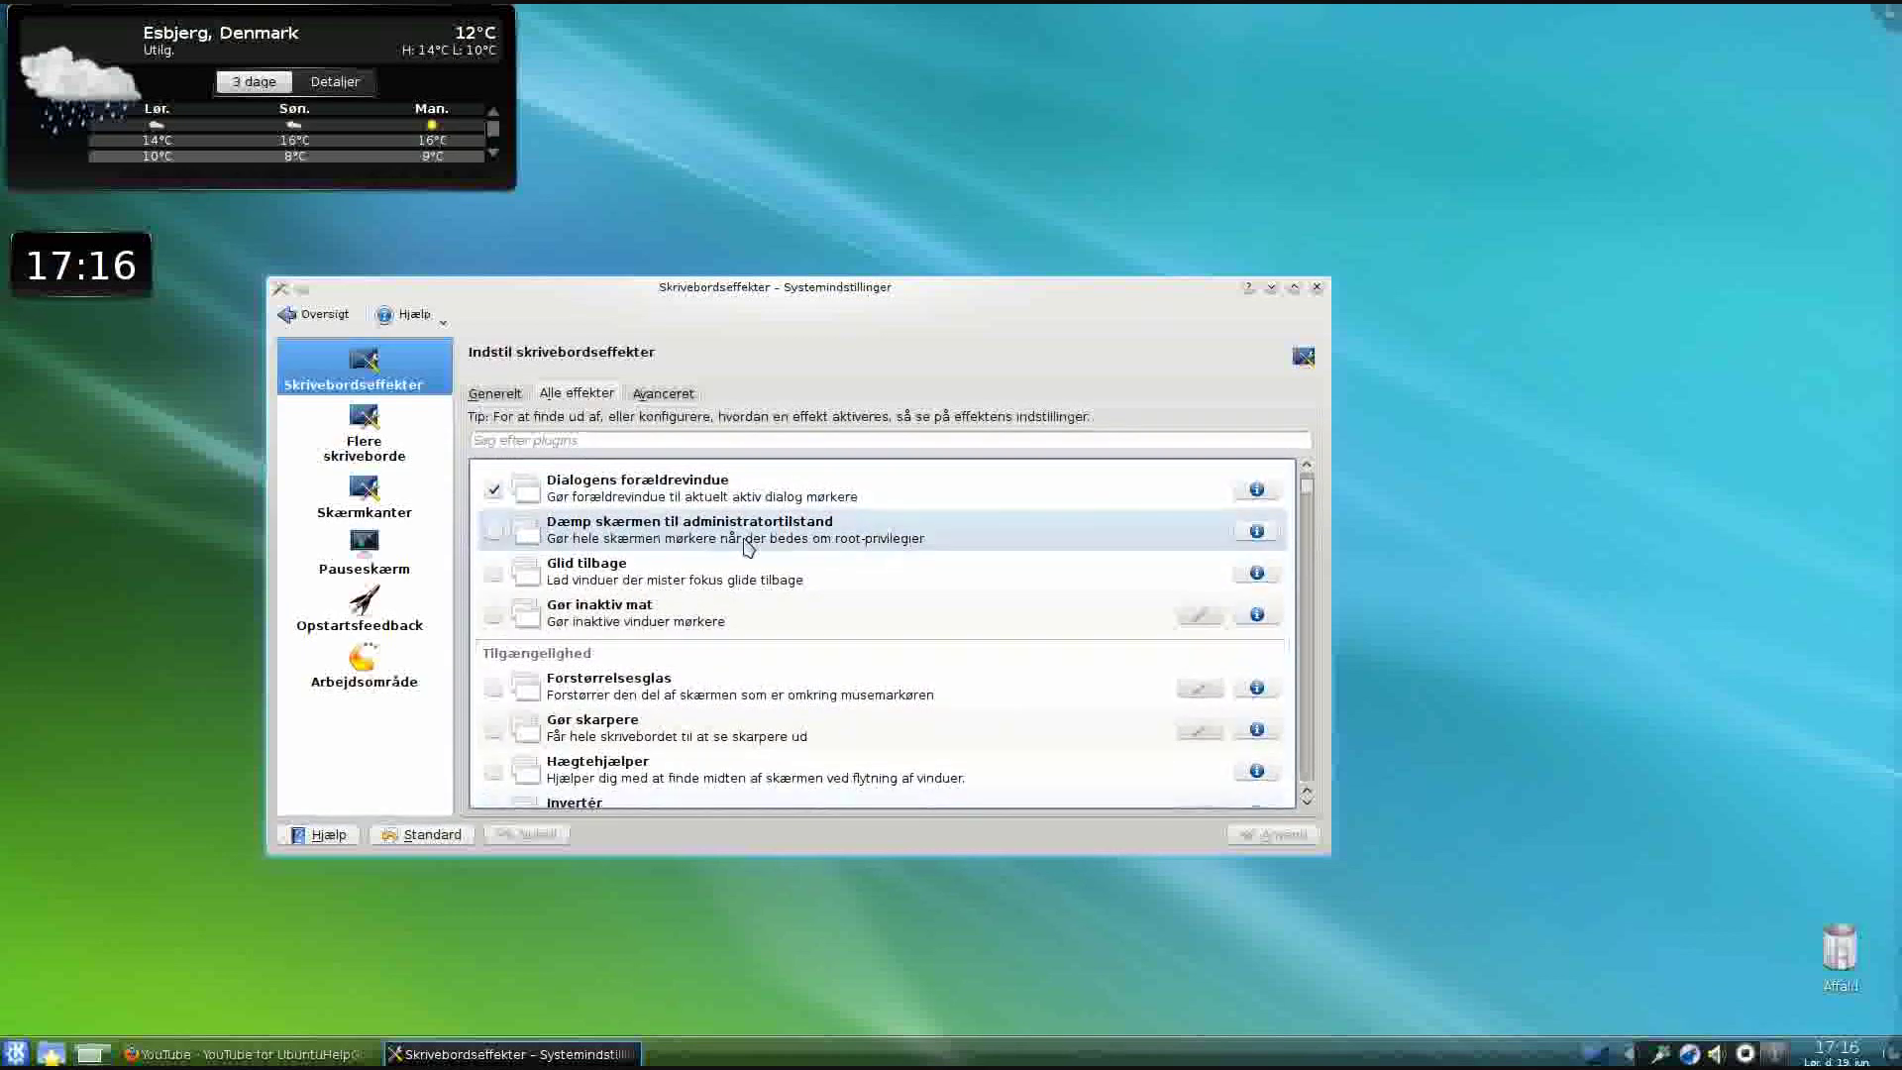
pyautogui.scroll(-1, 650, 624)
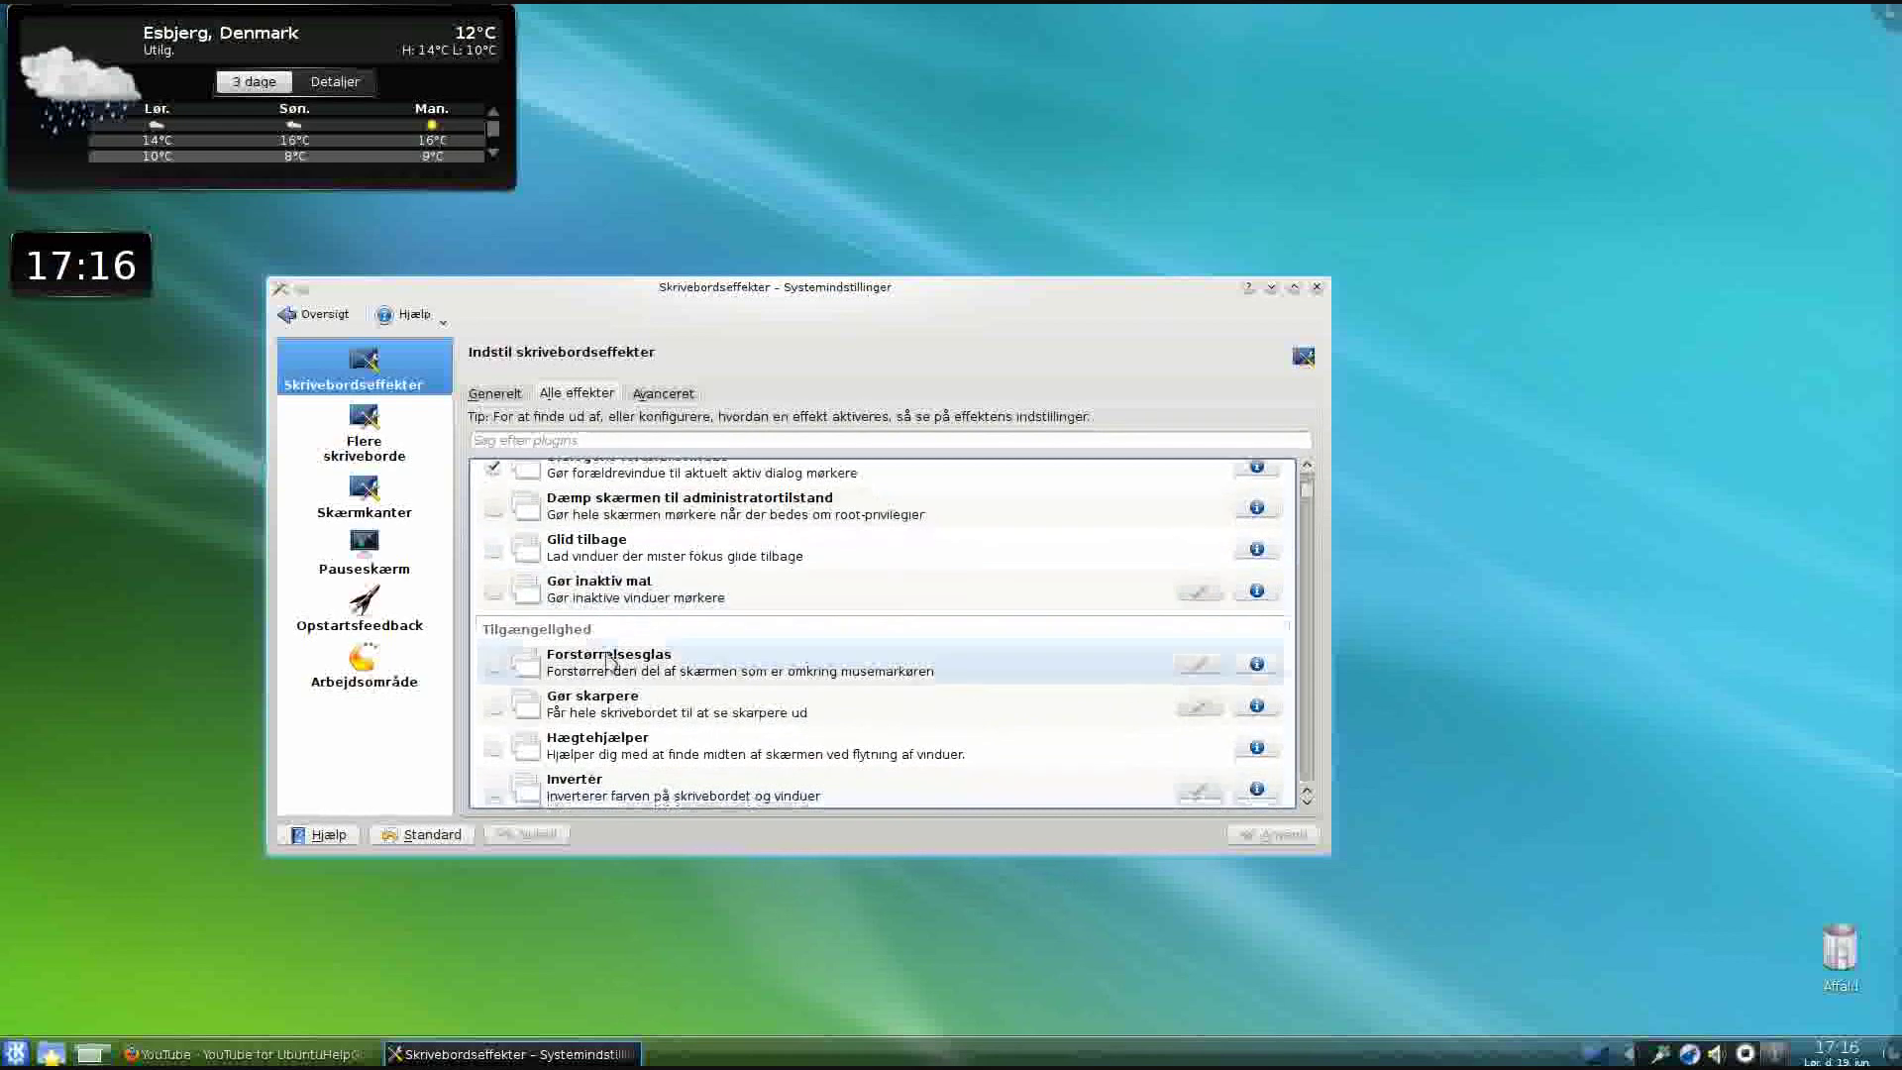
pyautogui.scroll(-1, 609, 662)
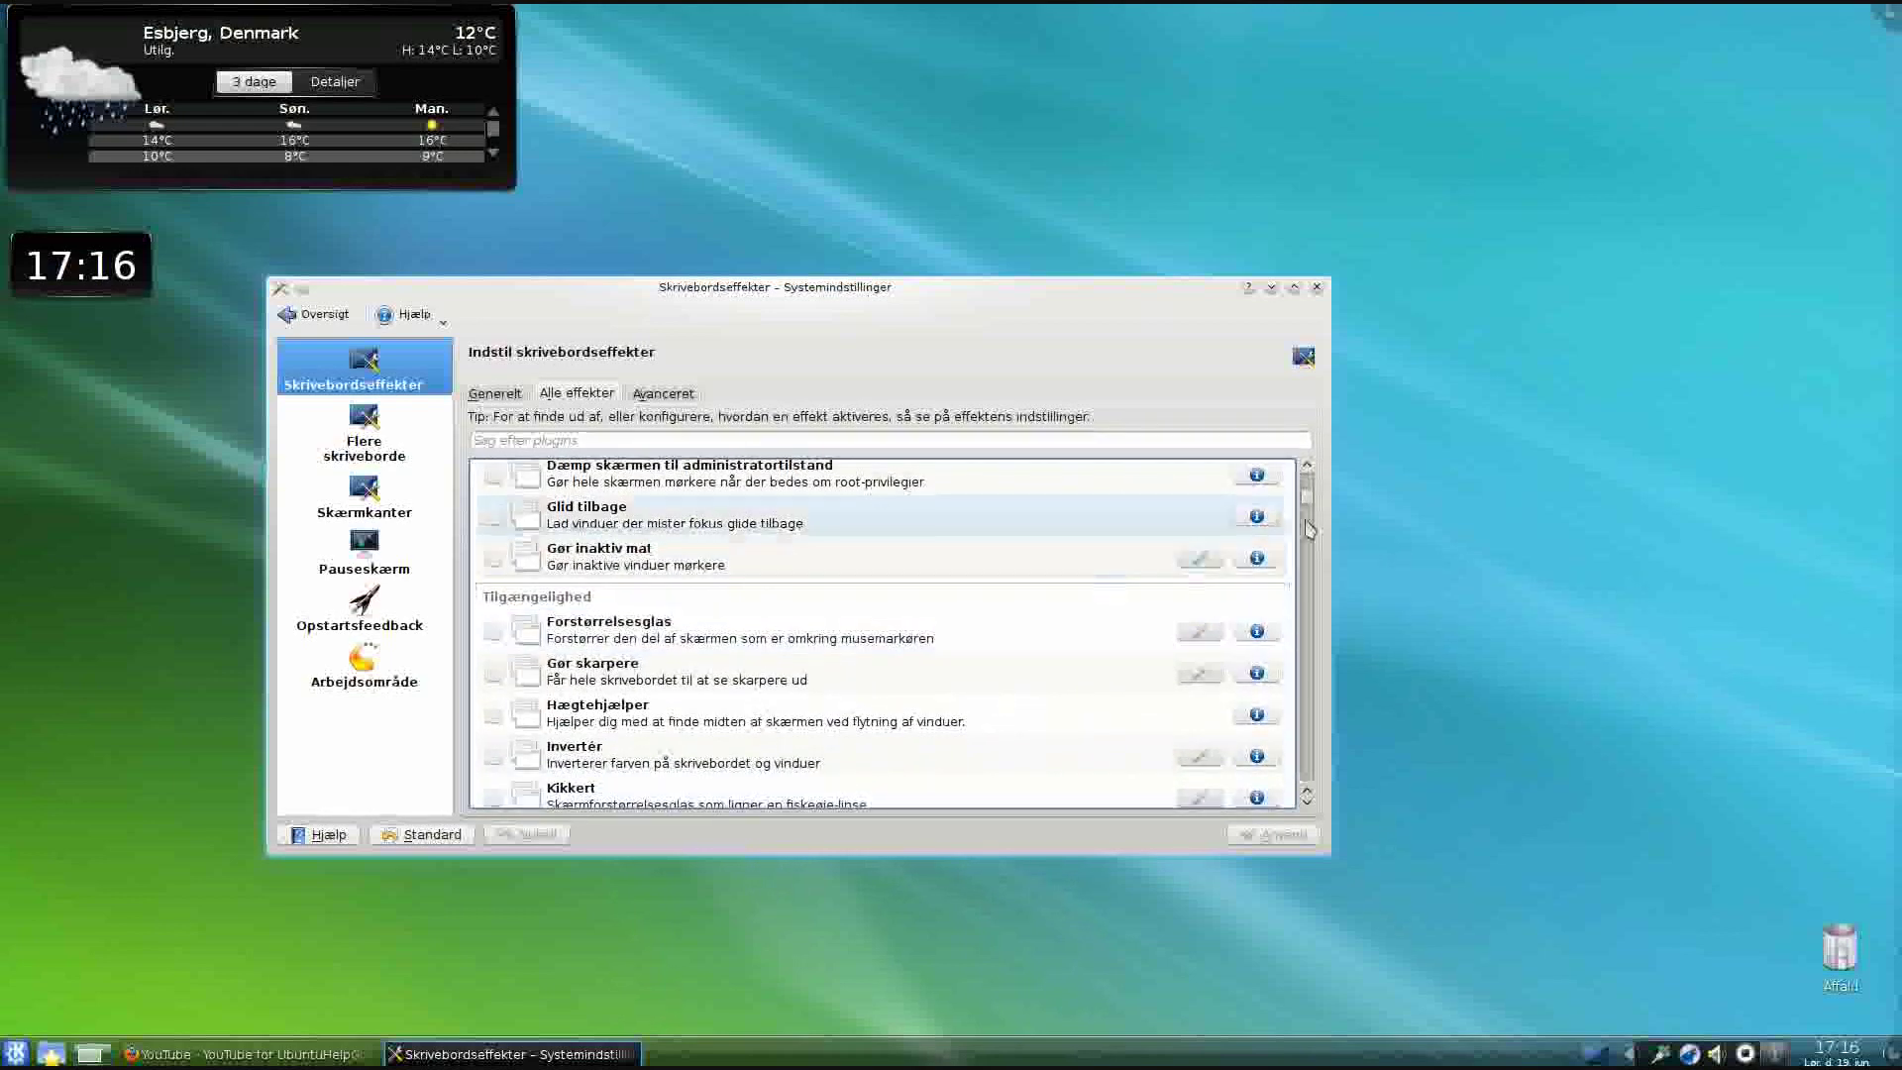
pyautogui.moveTo(1312, 507); pyautogui.dragTo(1311, 703)
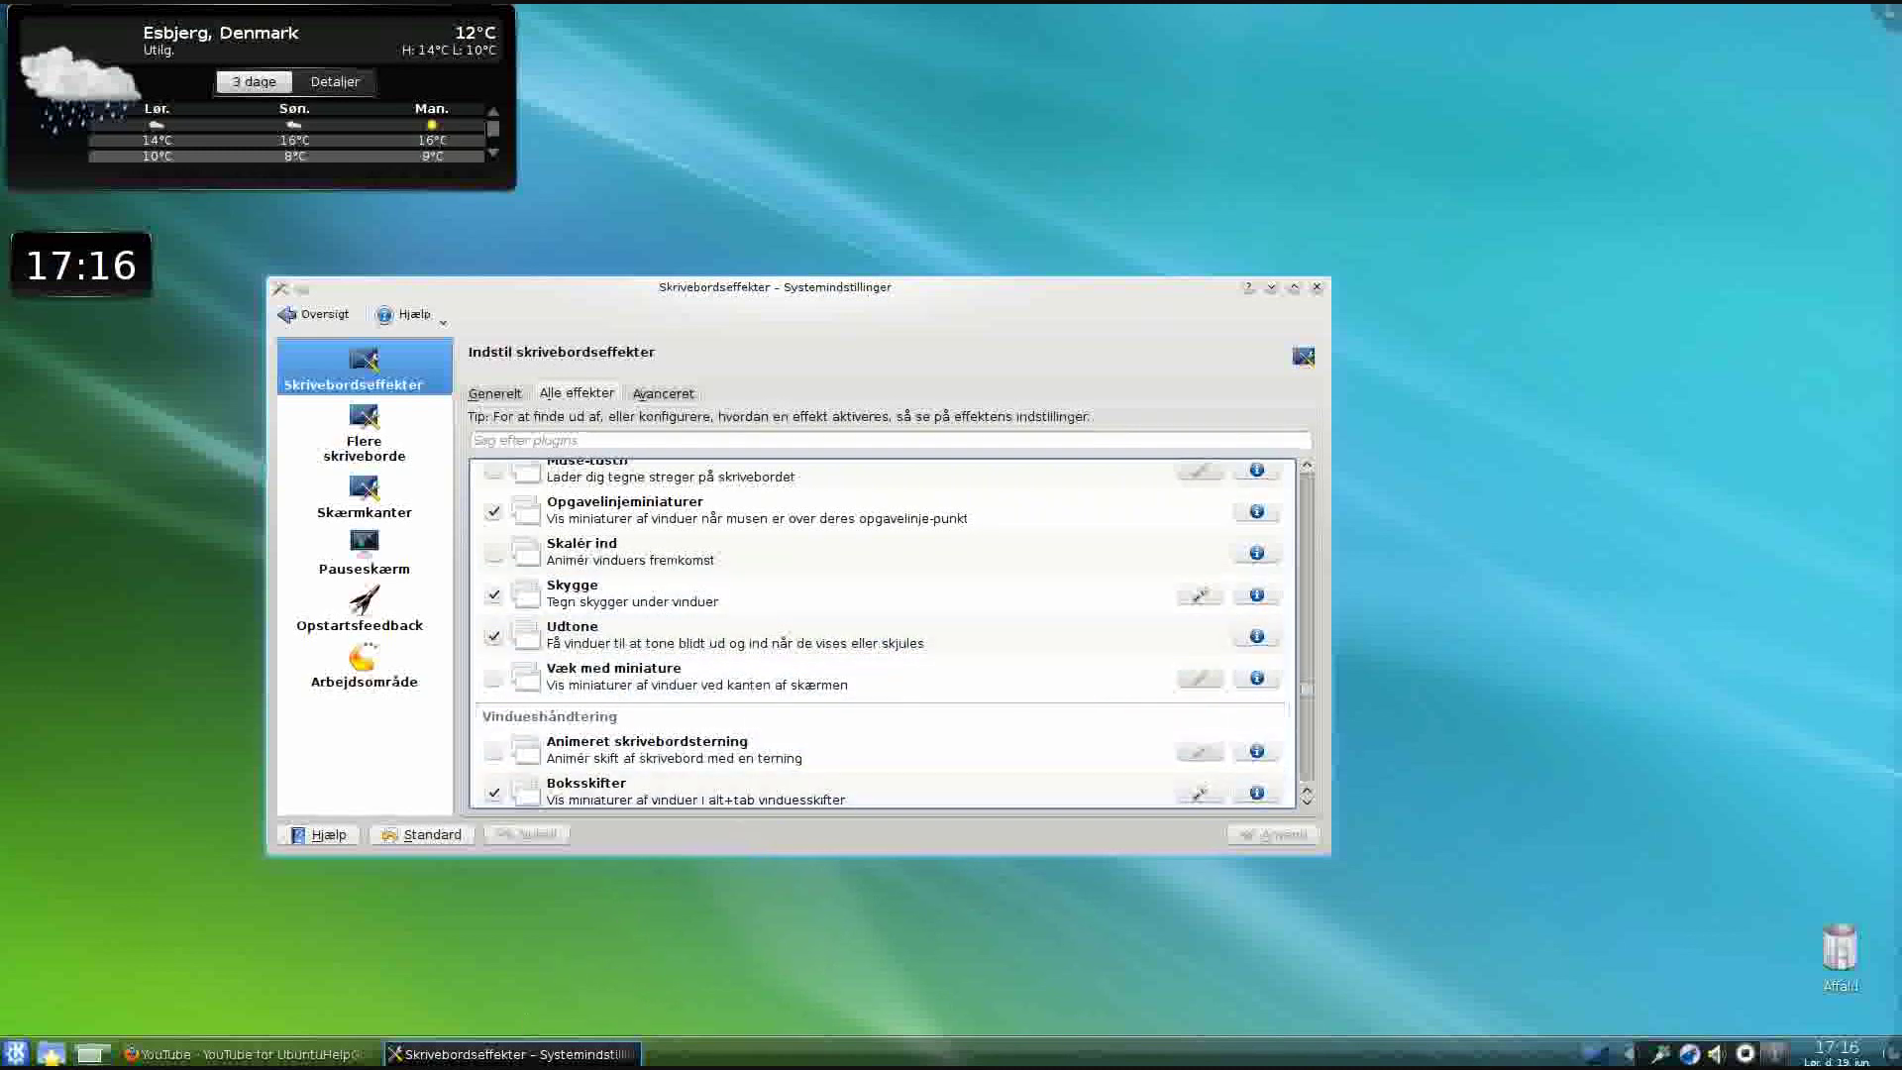
pyautogui.moveTo(536, 1058)
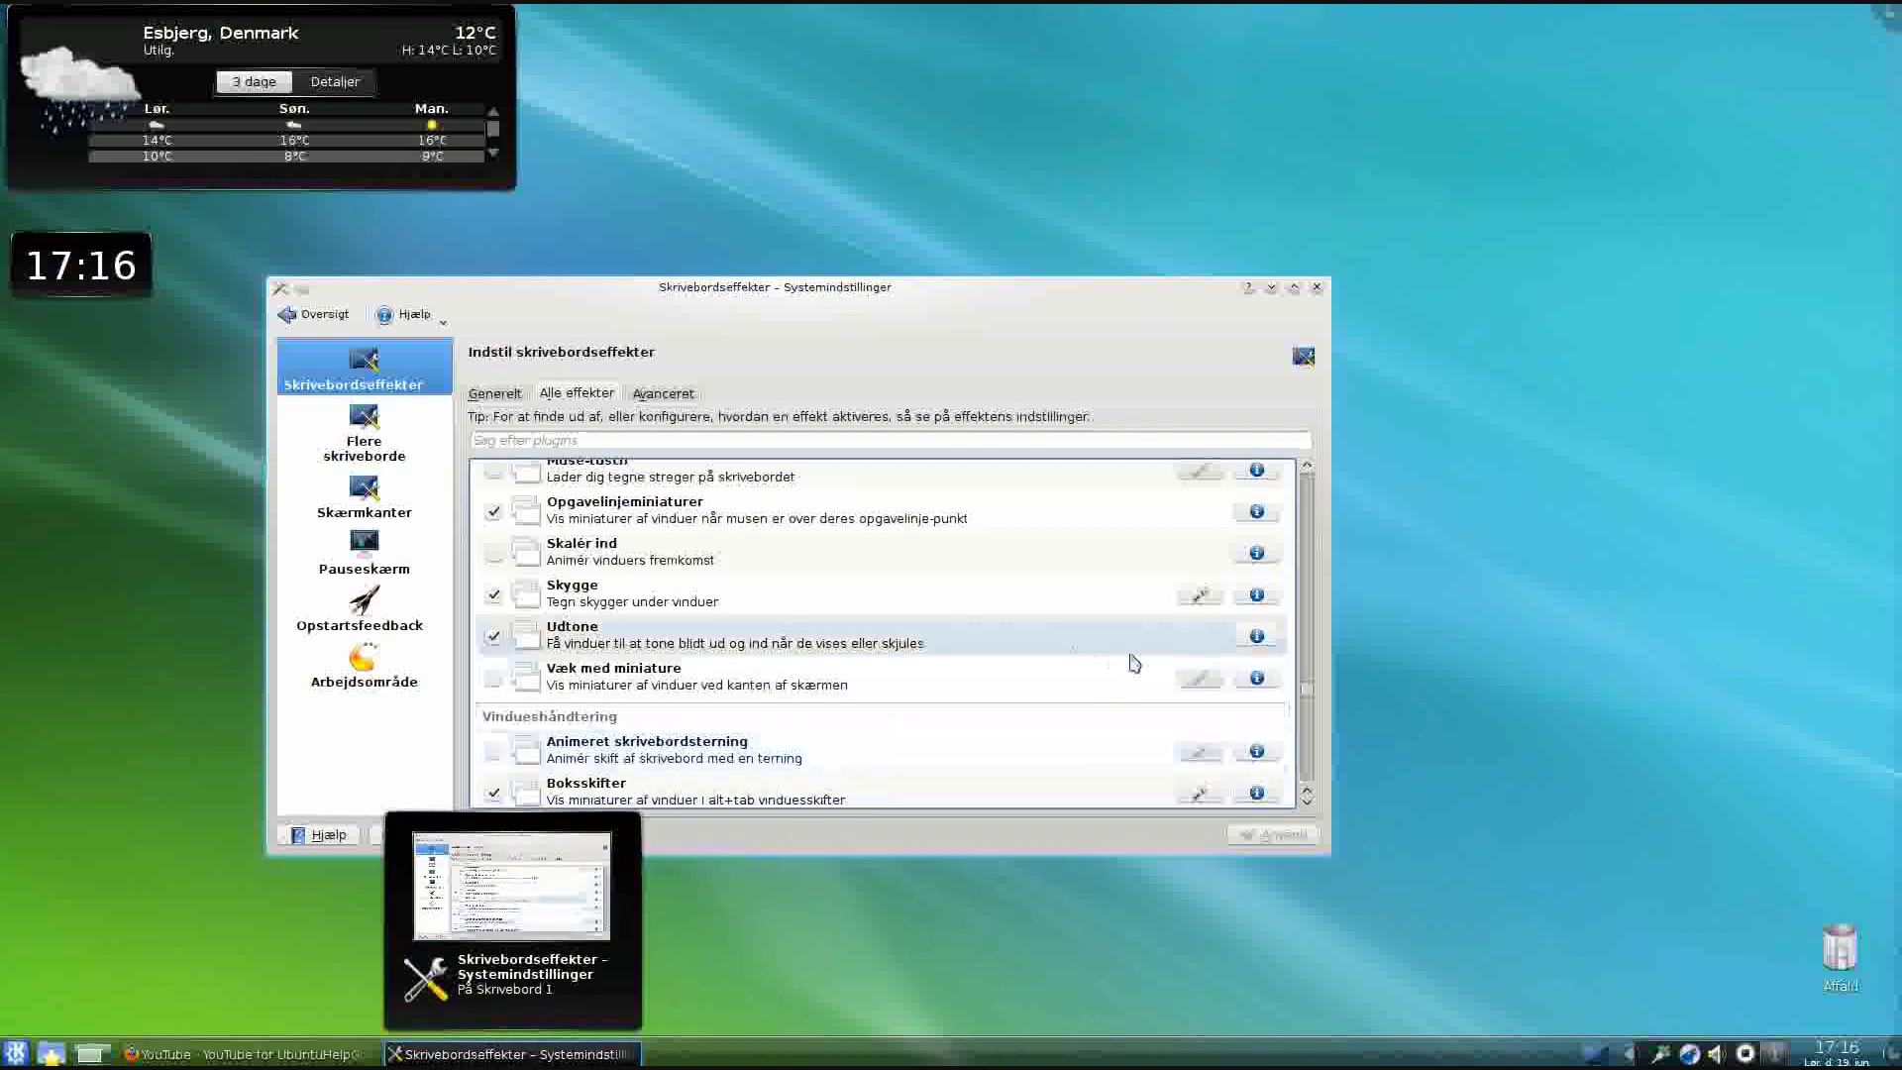
pyautogui.scroll(-1, 1306, 704)
pyautogui.moveTo(1306, 703); pyautogui.dragTo(1309, 758)
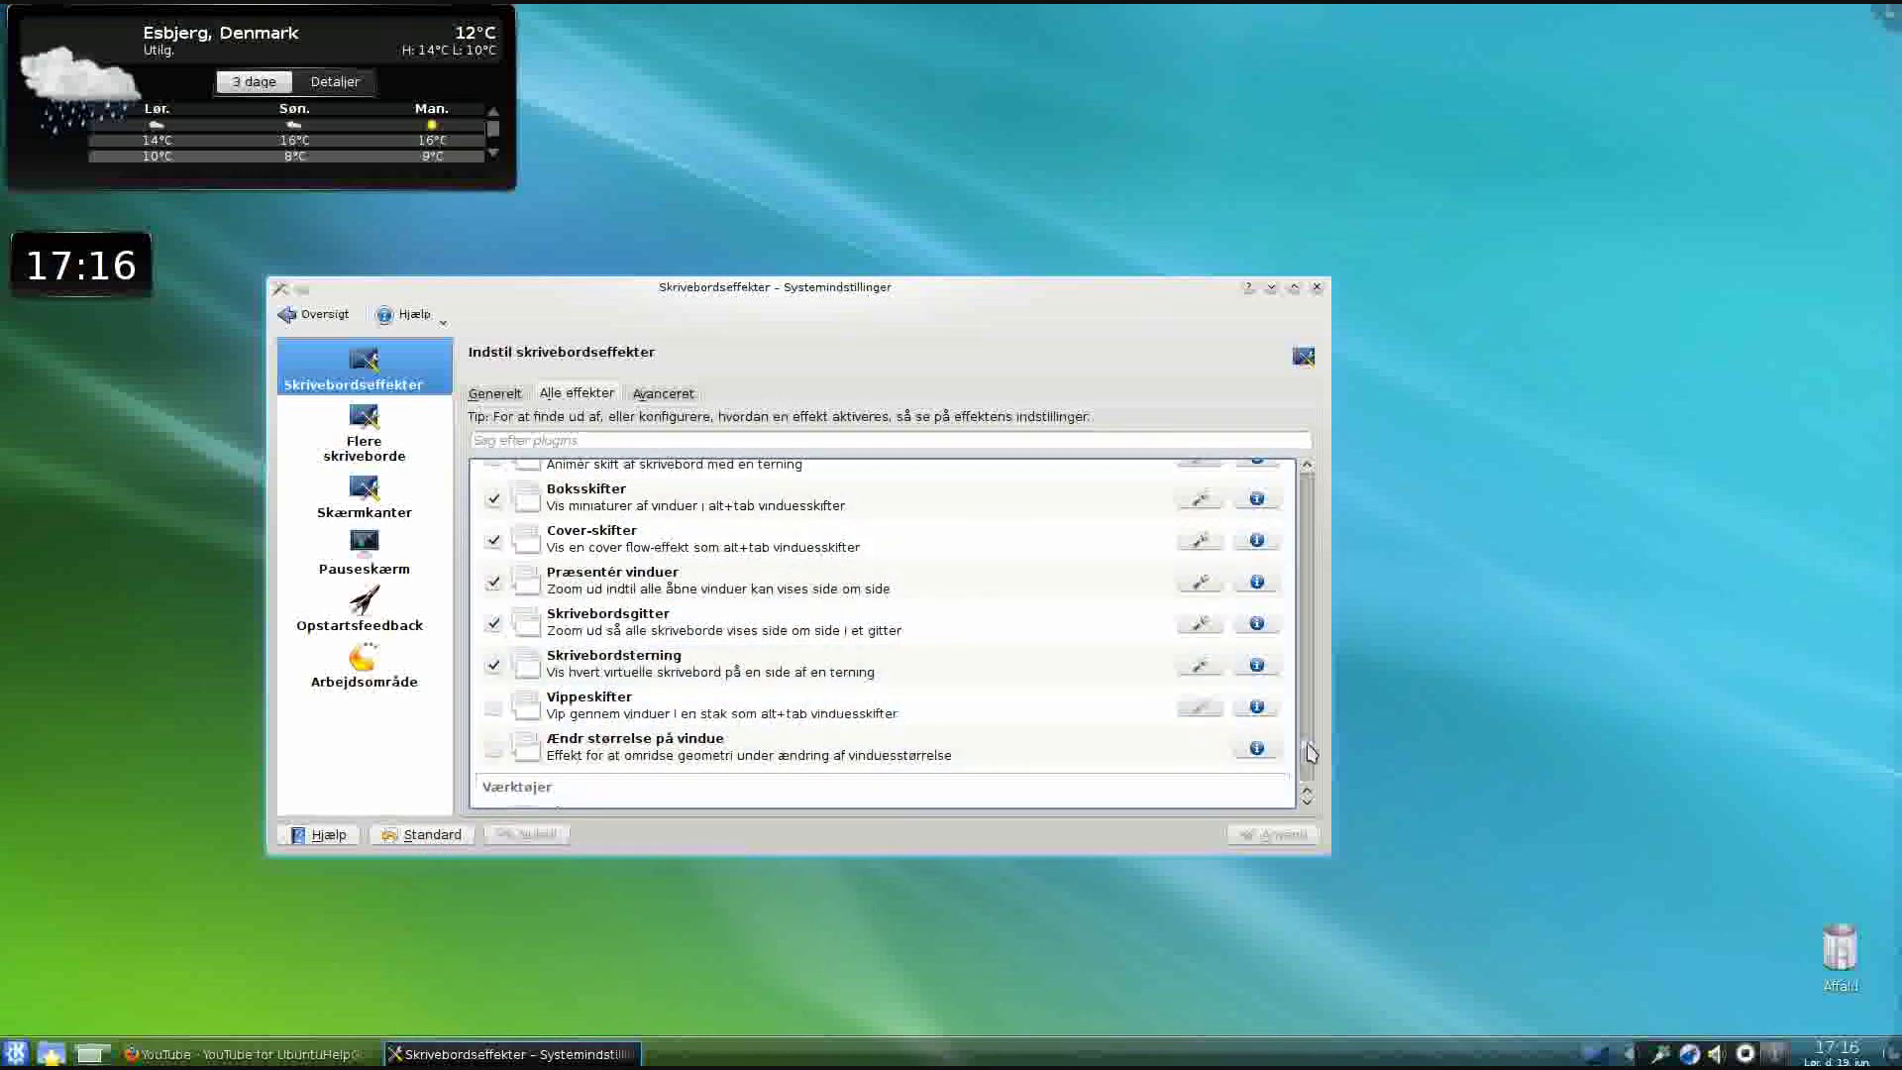
pyautogui.moveTo(1310, 751)
pyautogui.mouseDown()
pyautogui.moveTo(1308, 780)
pyautogui.moveTo(1307, 763)
pyautogui.mouseUp()
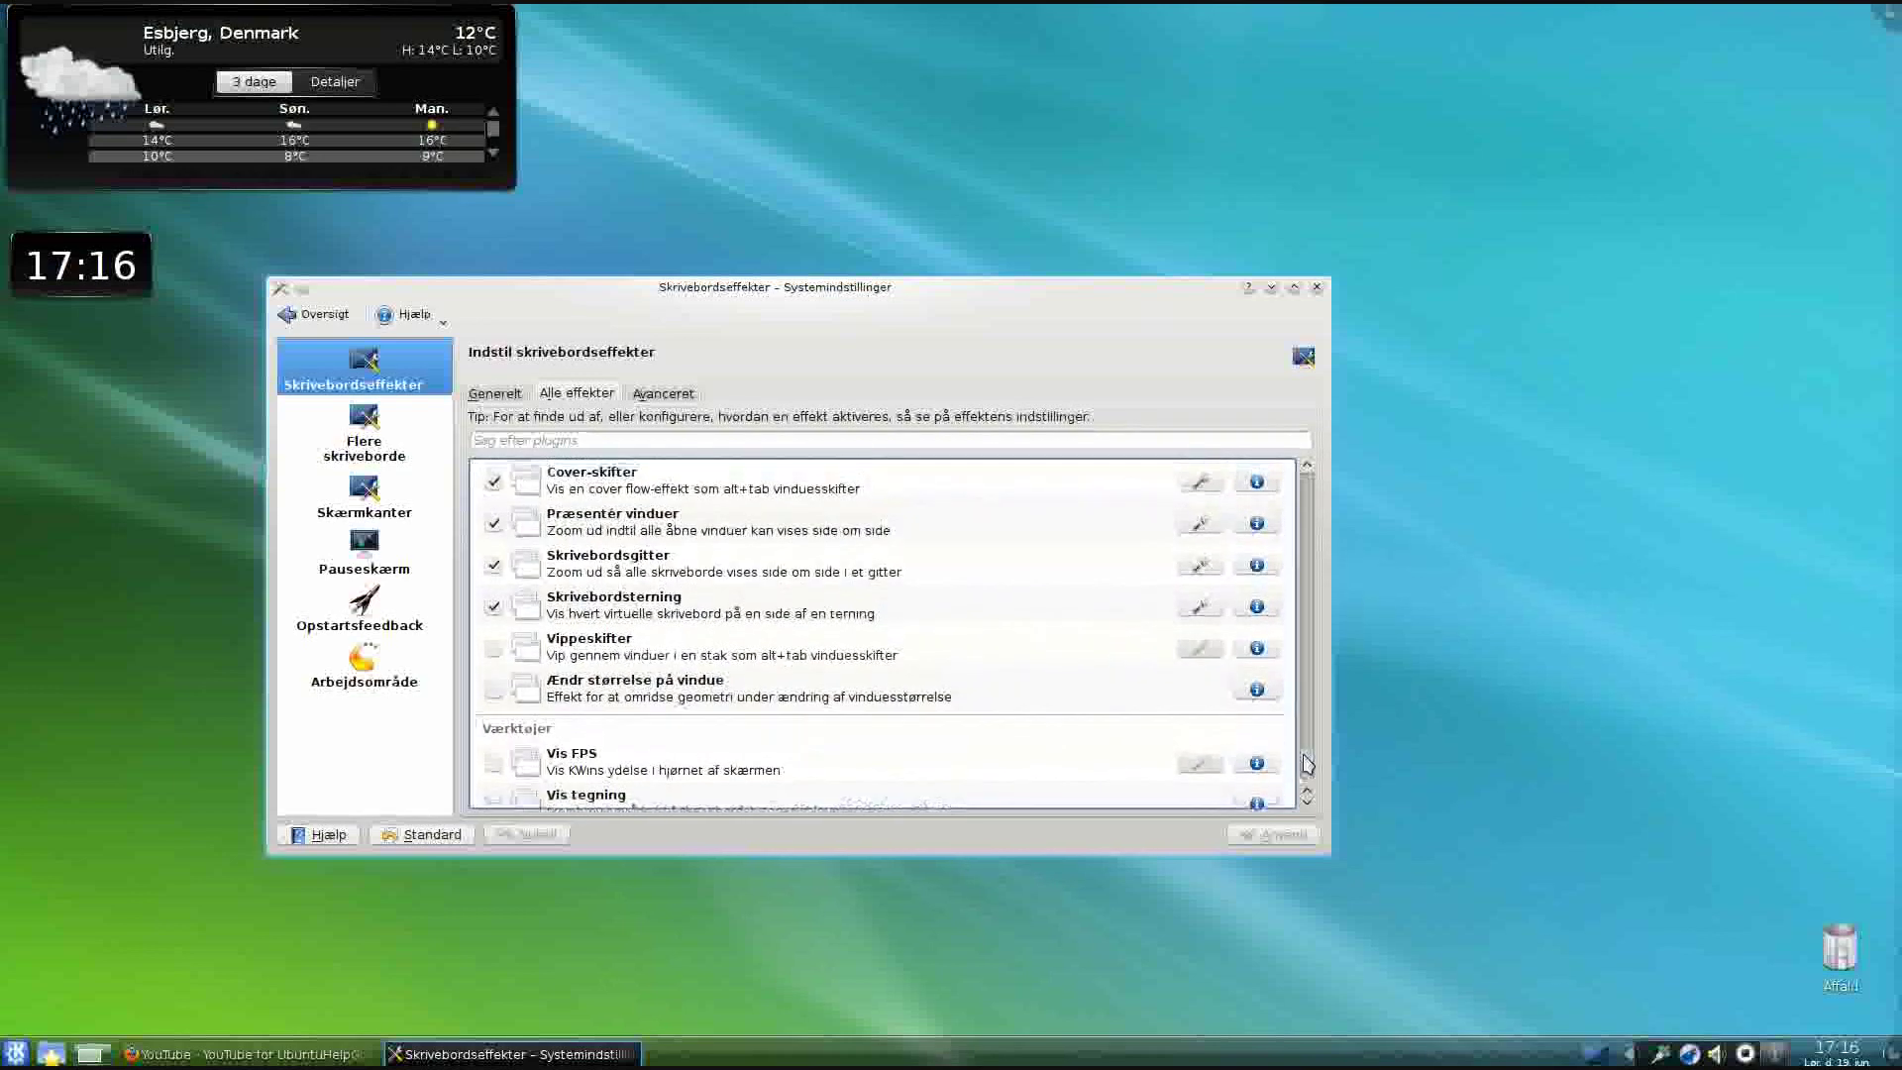
# Give the Skrivebordsterning desktop cube a custom Ctrl+Z shortcut, accepting both reassignment conflicts
pyautogui.click(1196, 606)
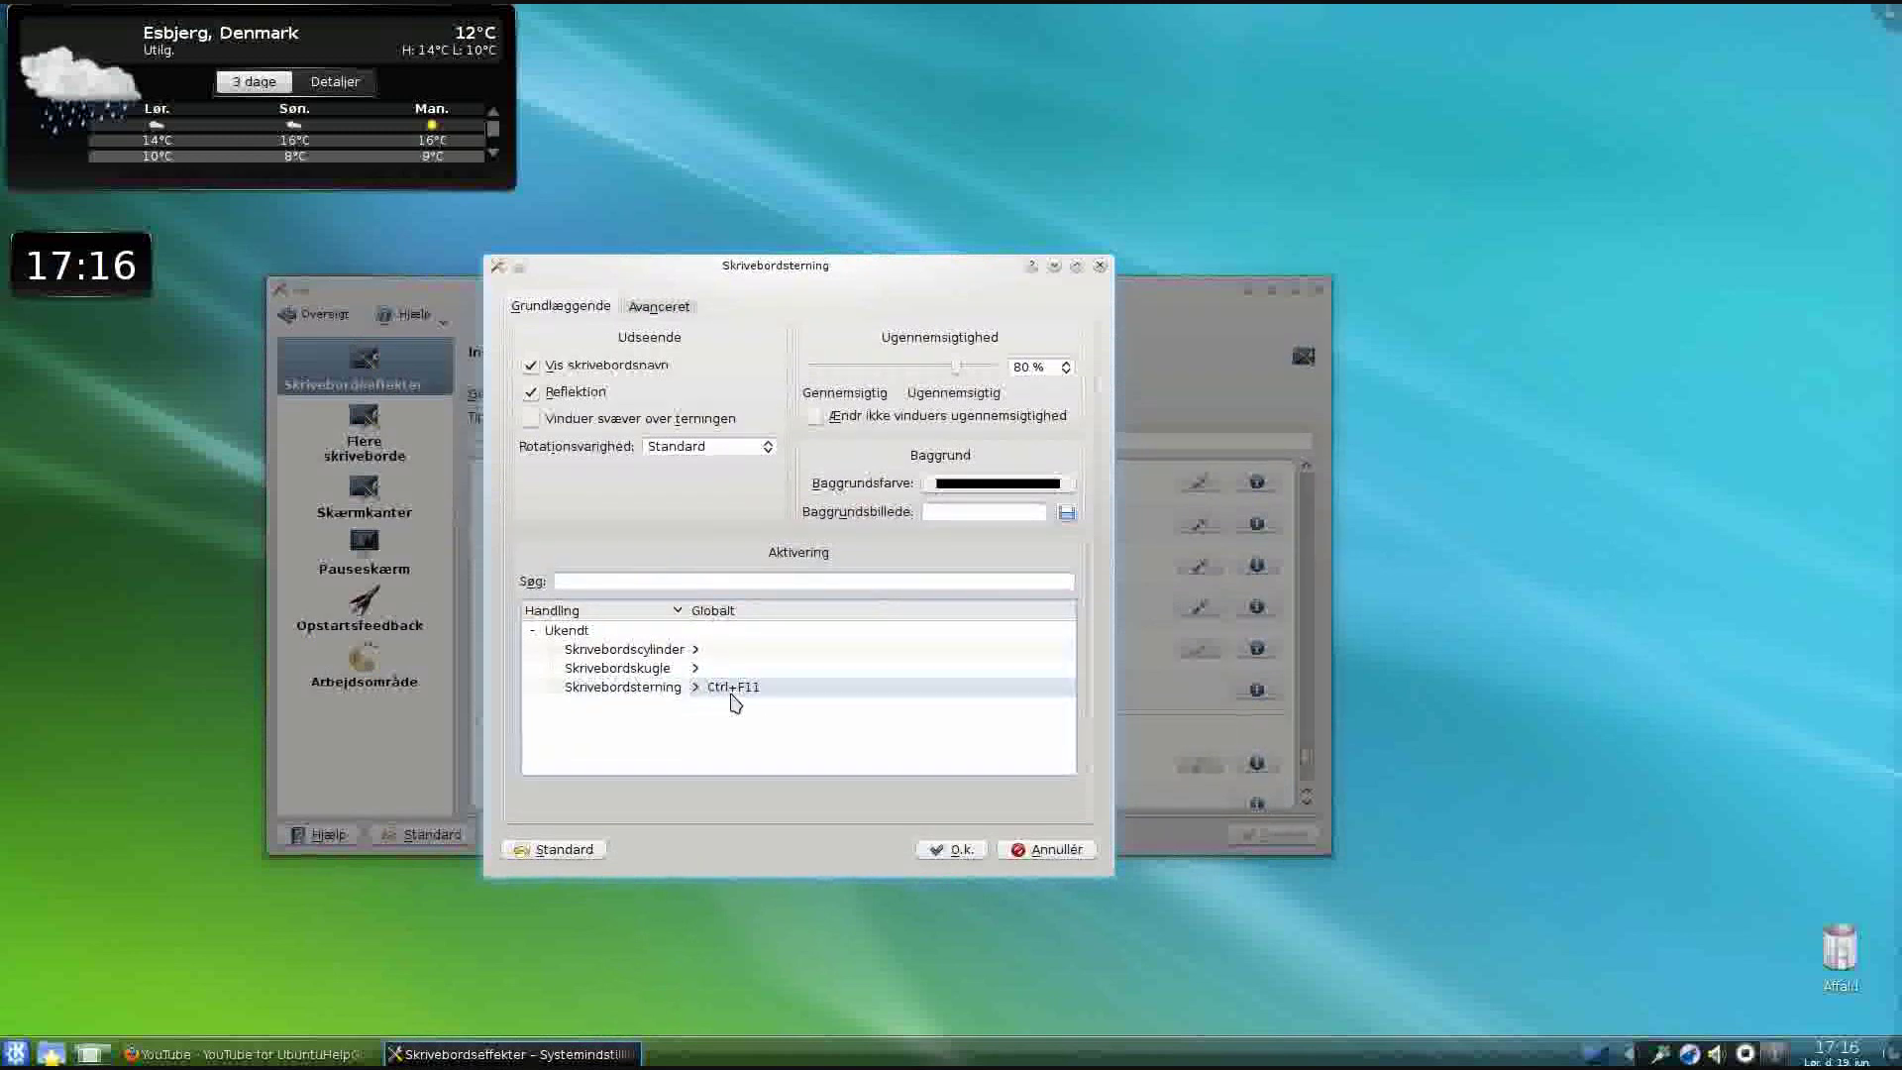
pyautogui.click(959, 851)
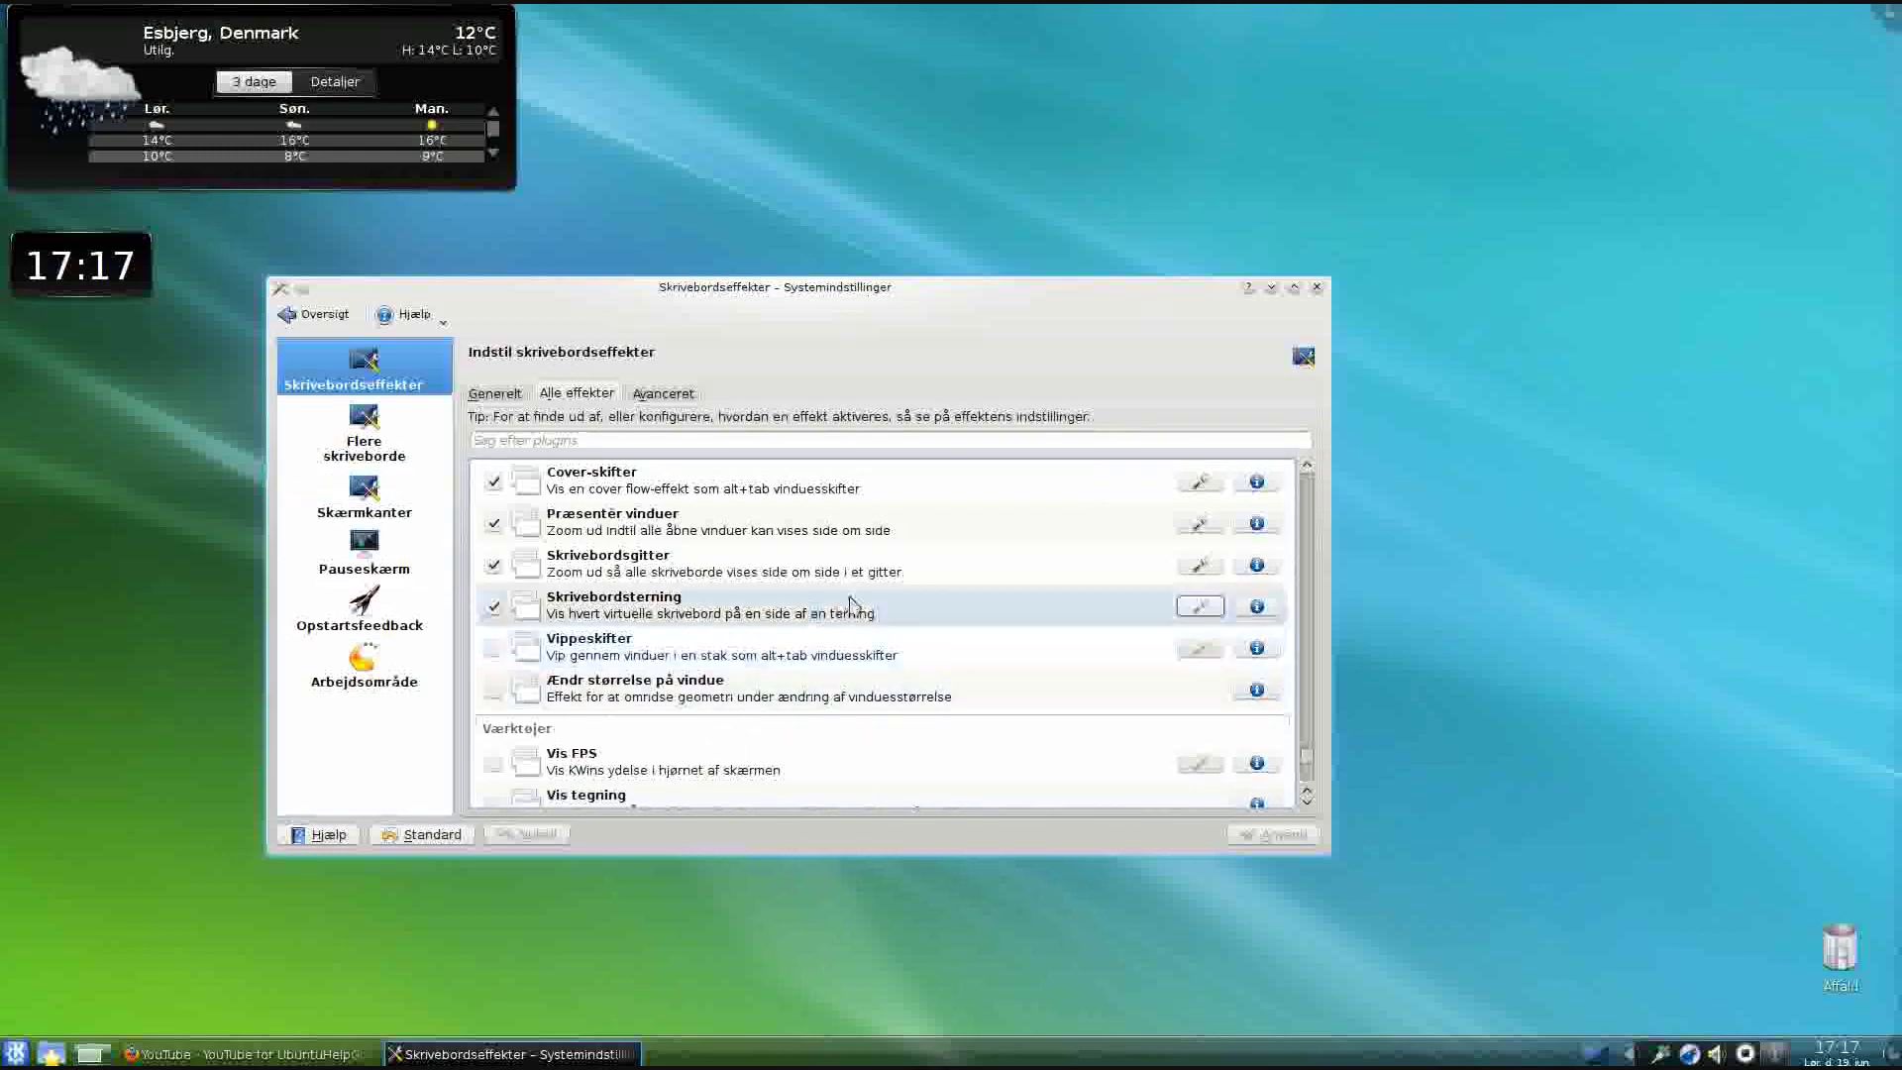
pyautogui.click(1202, 607)
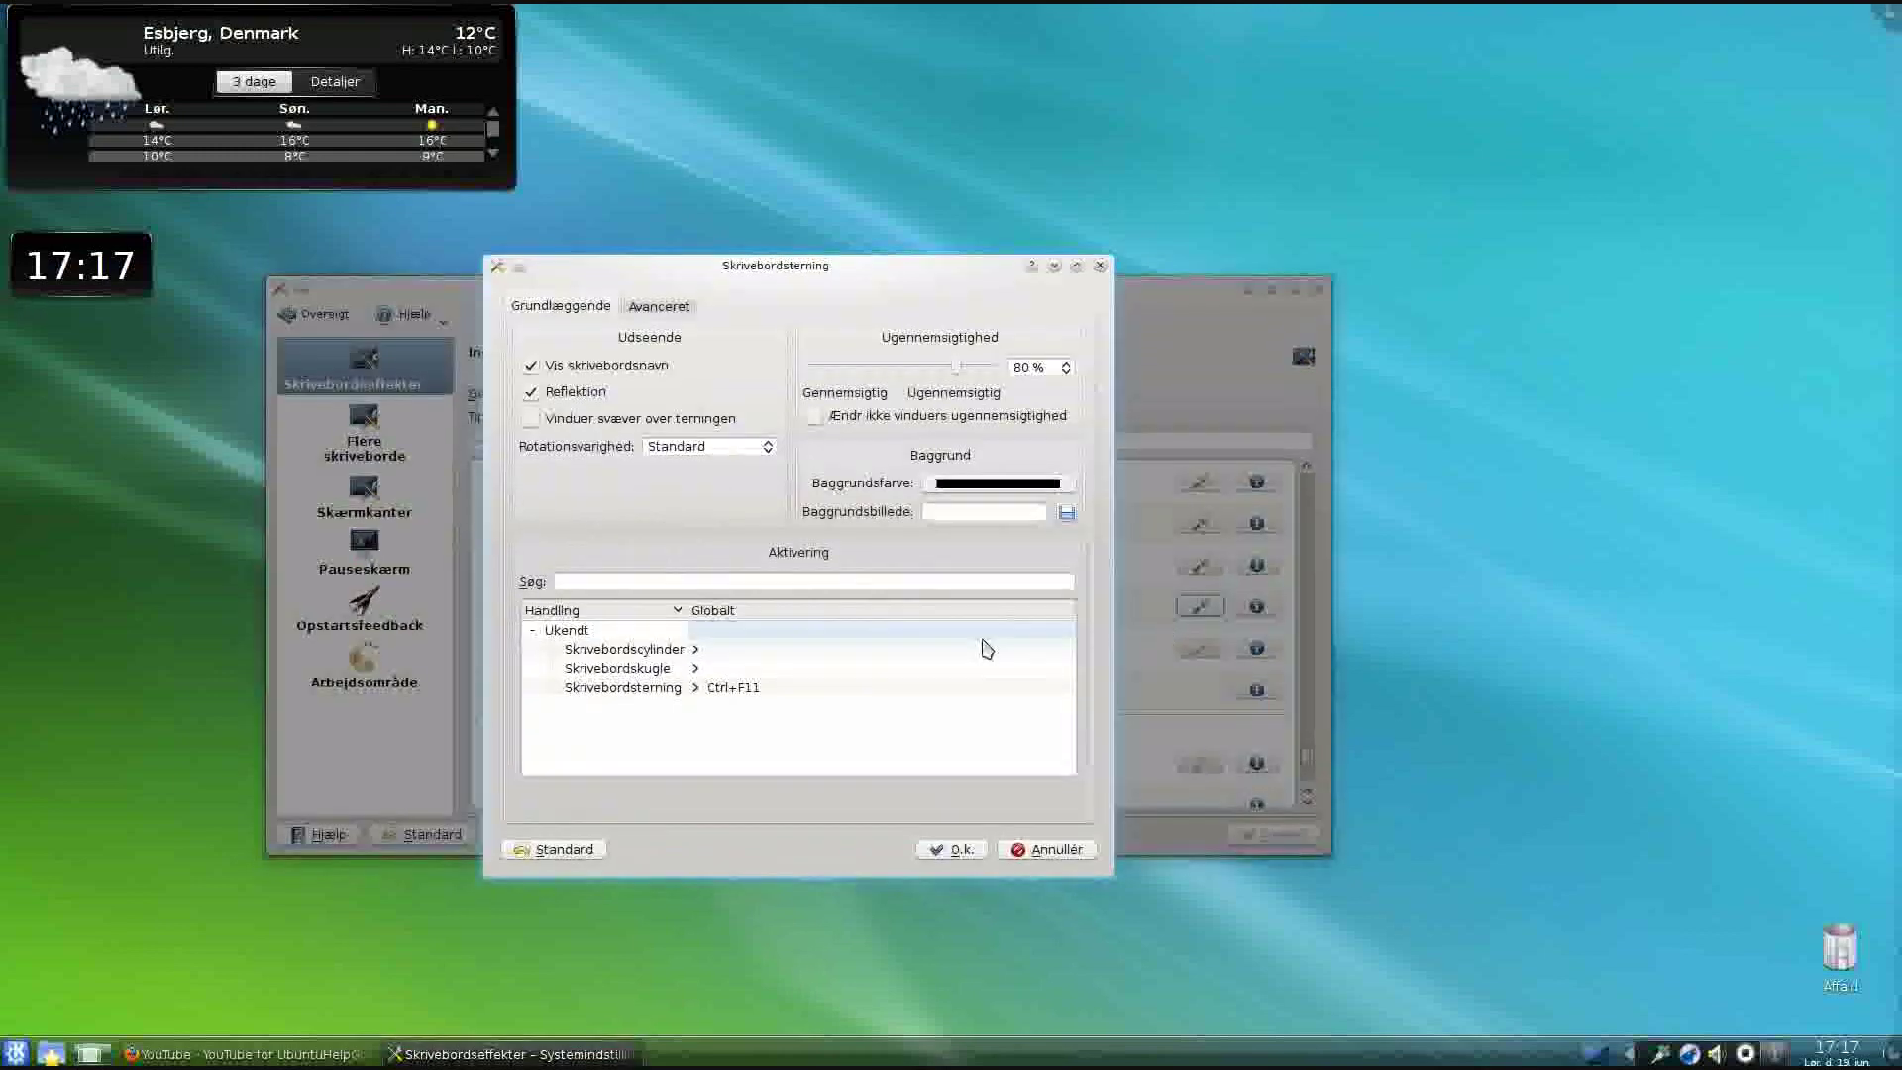
pyautogui.click(808, 687)
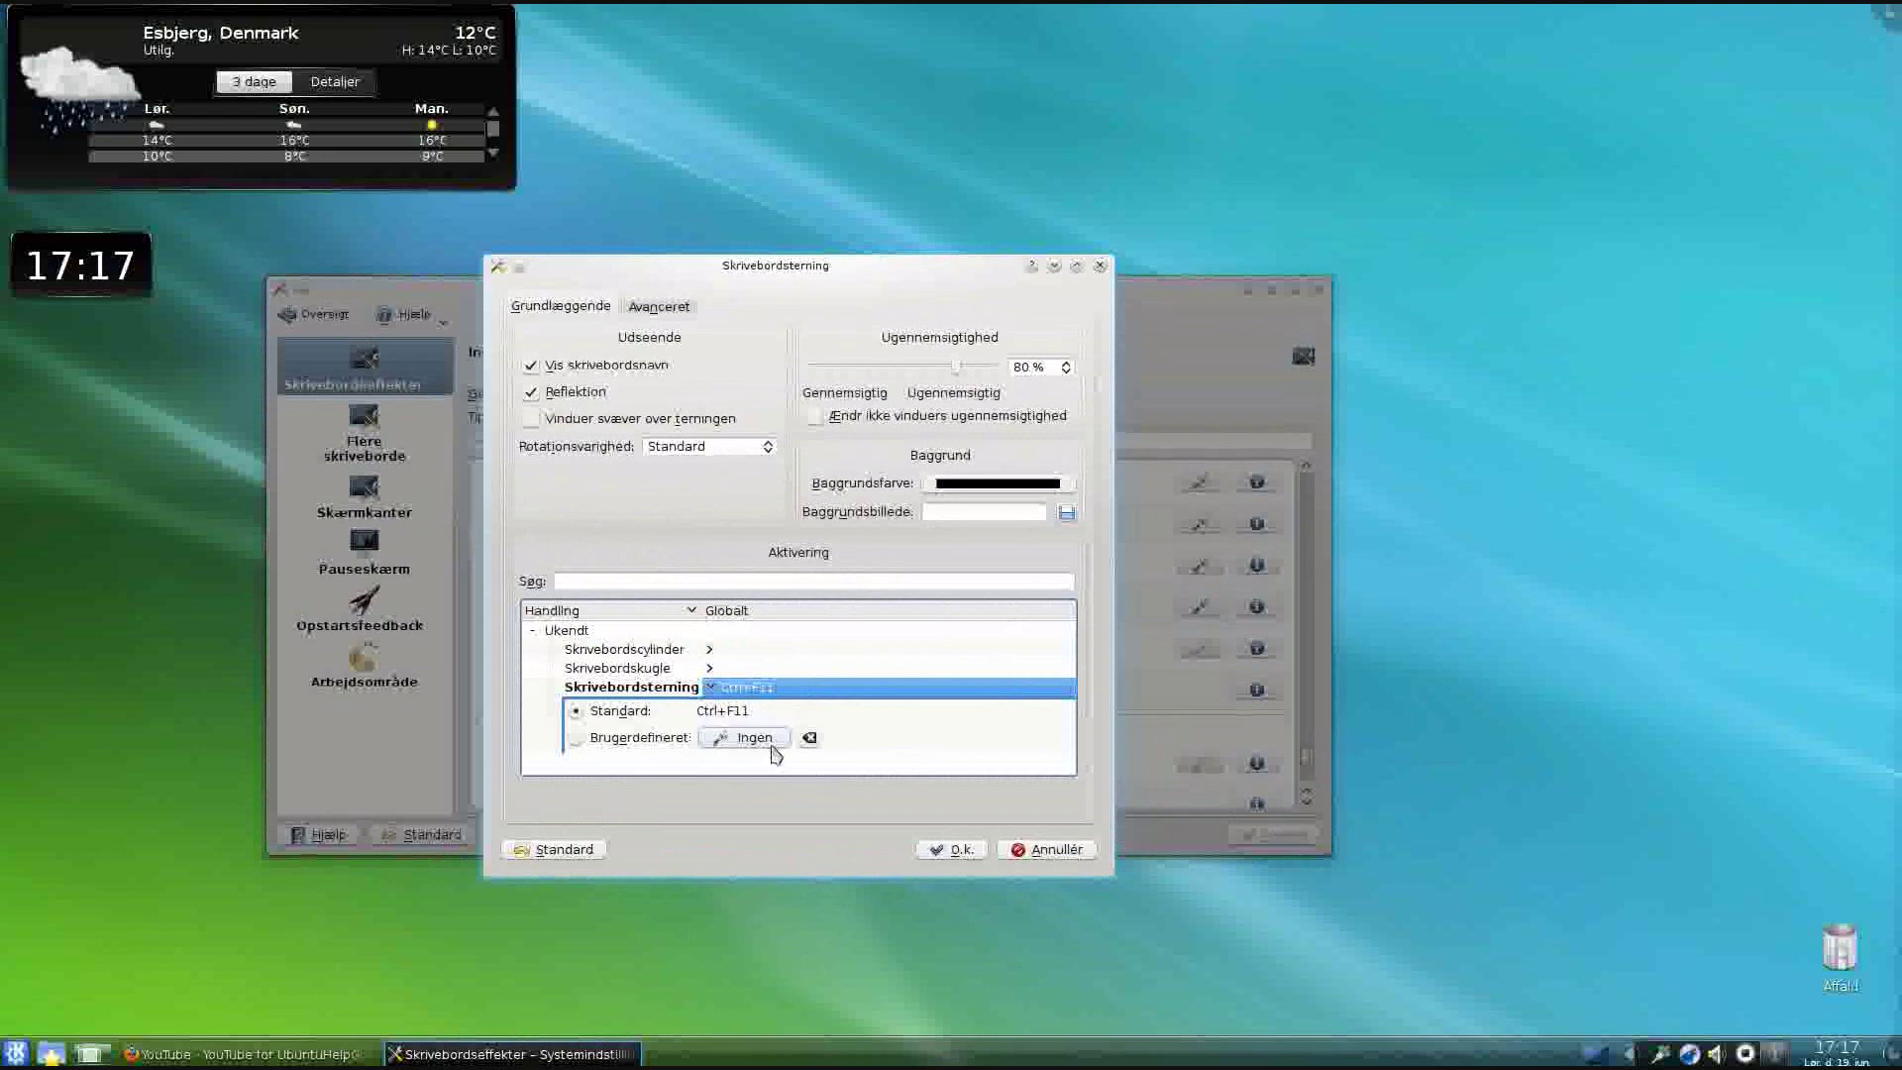
pyautogui.click(594, 741)
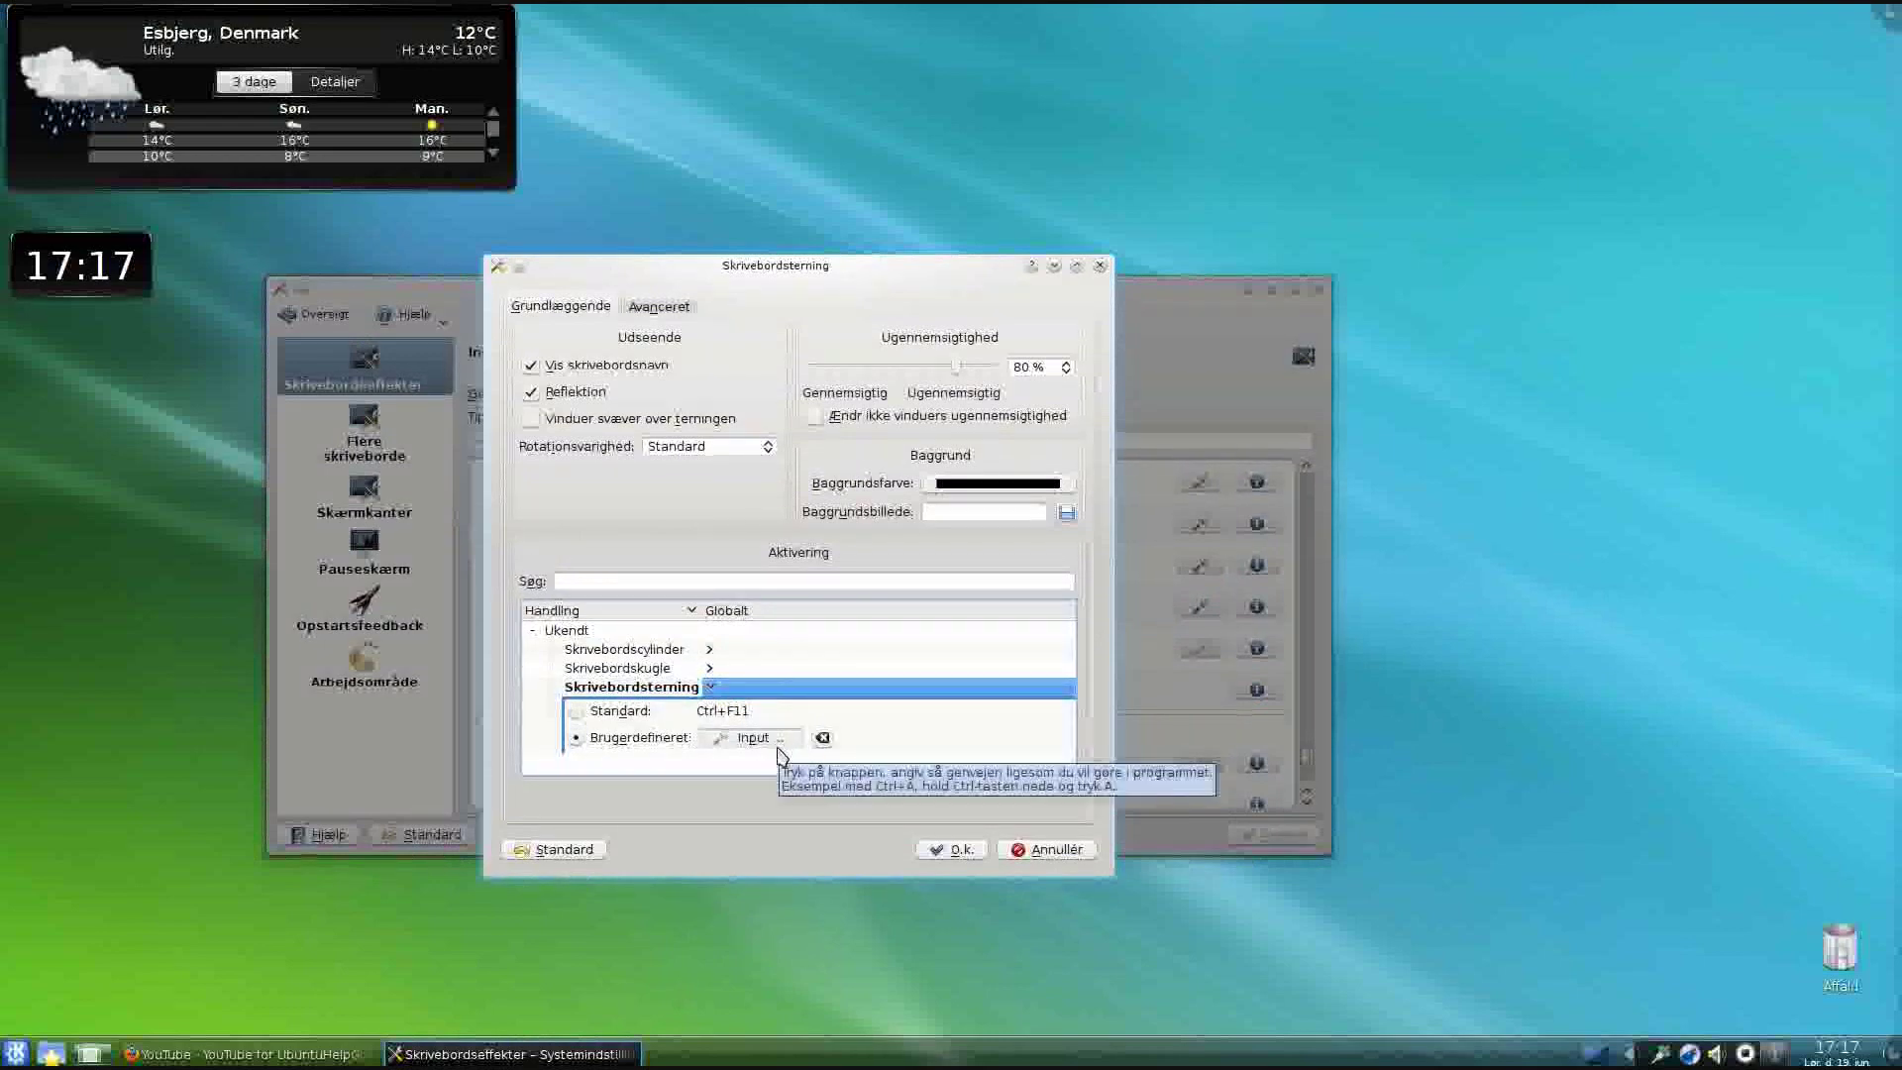
pyautogui.hotkey('ctrl', 'z')
pyautogui.click(881, 616)
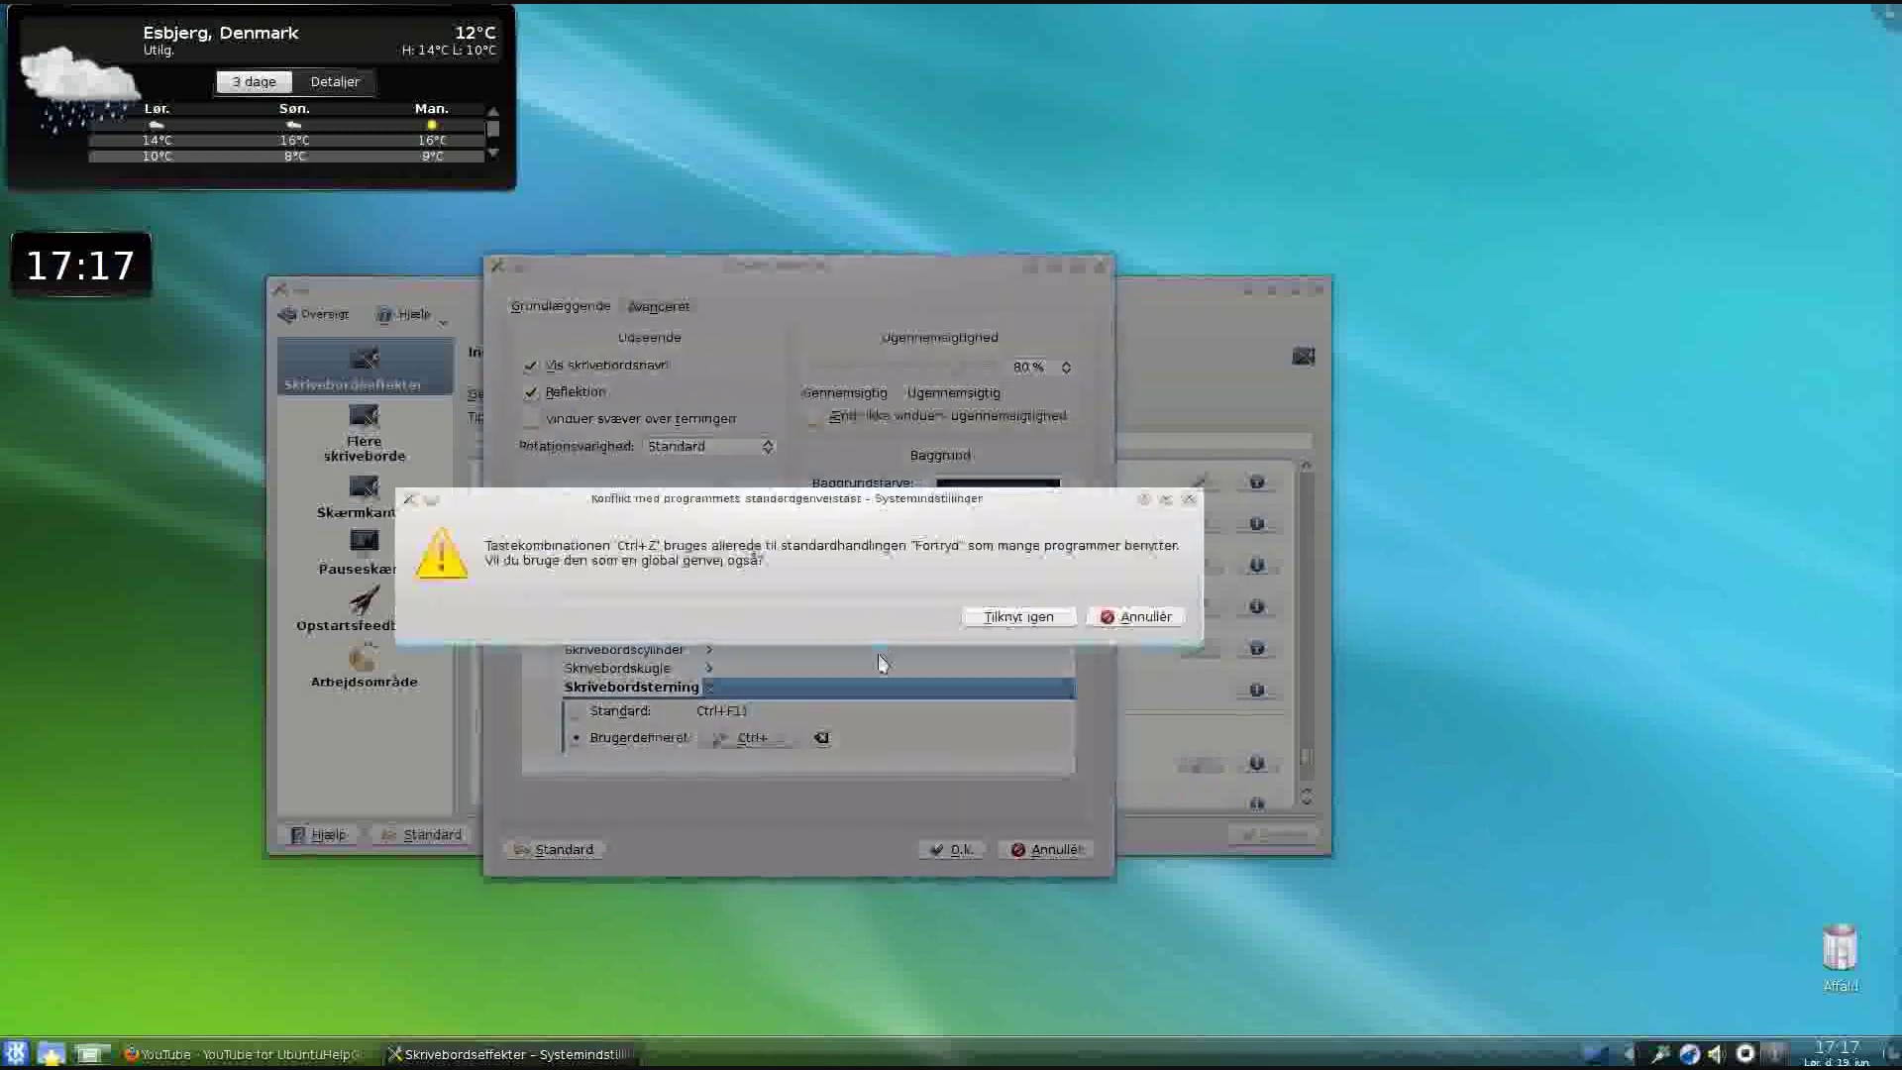
pyautogui.click(1017, 619)
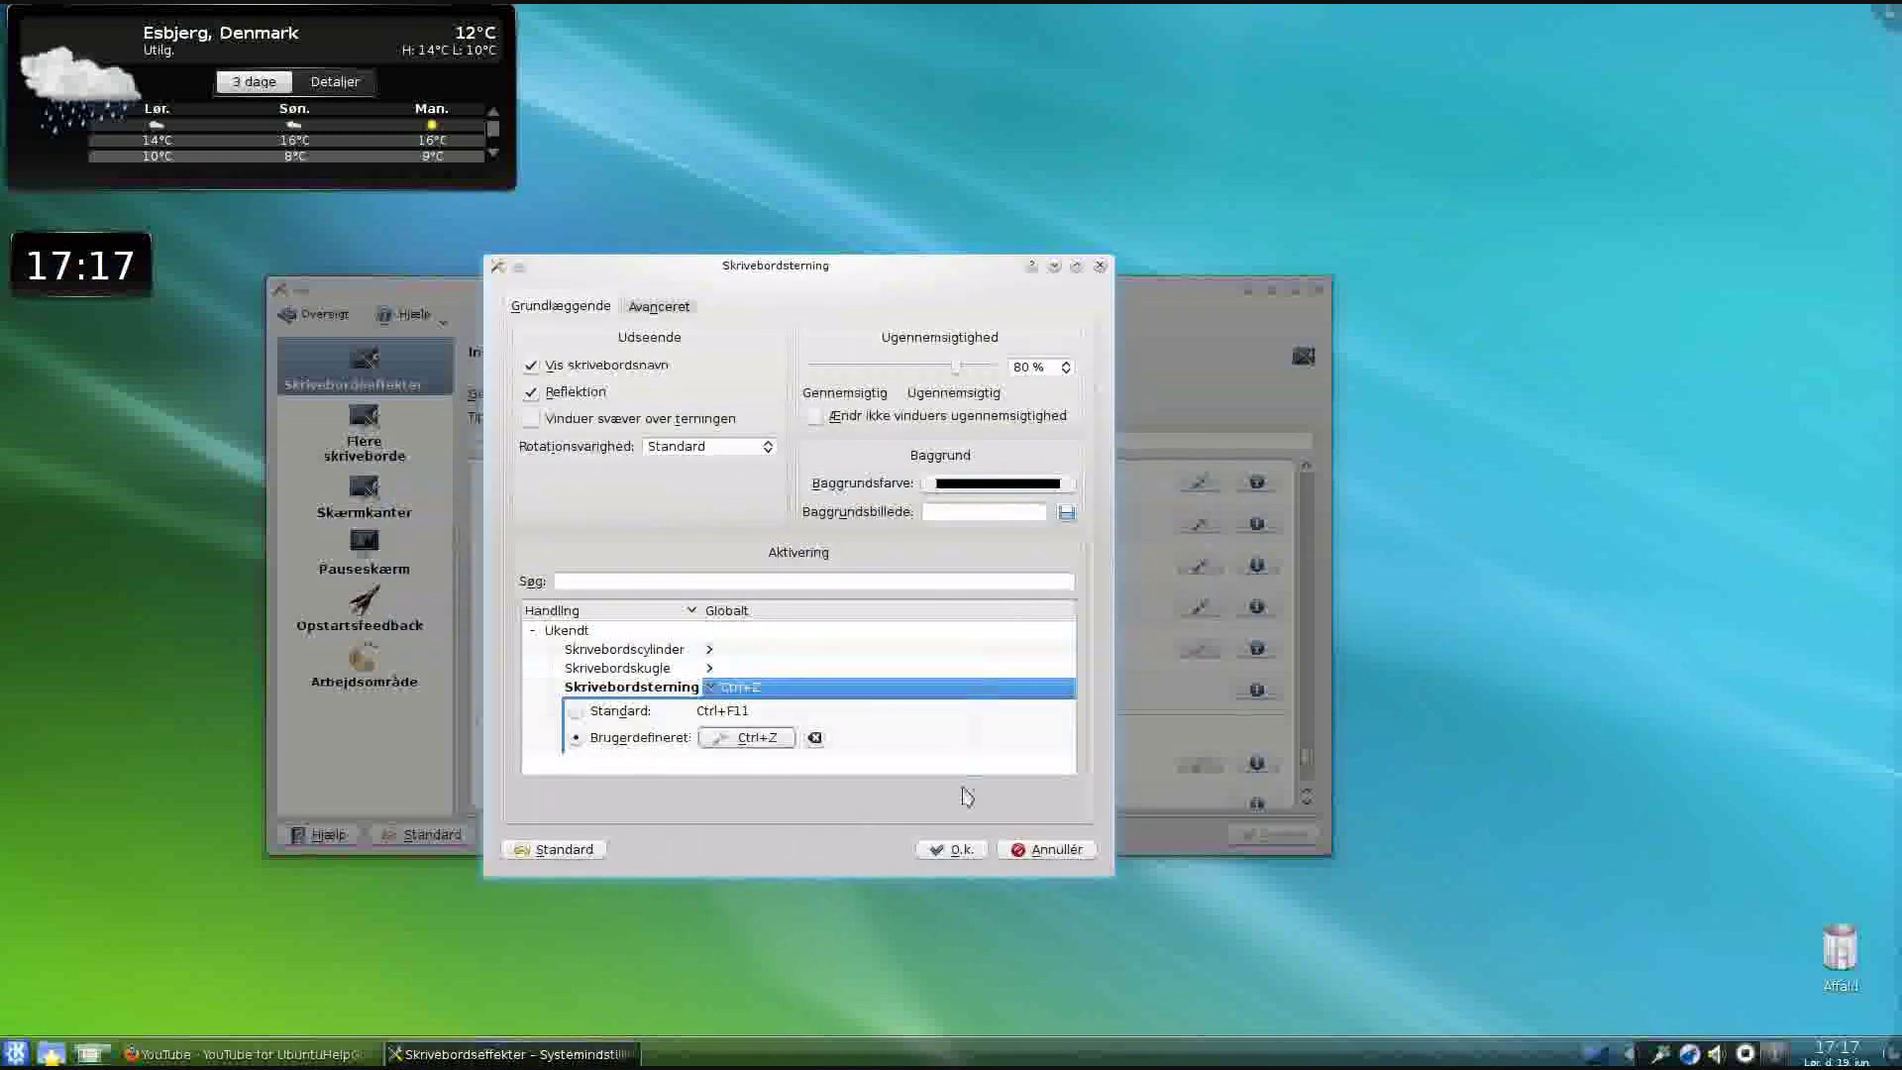
pyautogui.click(959, 851)
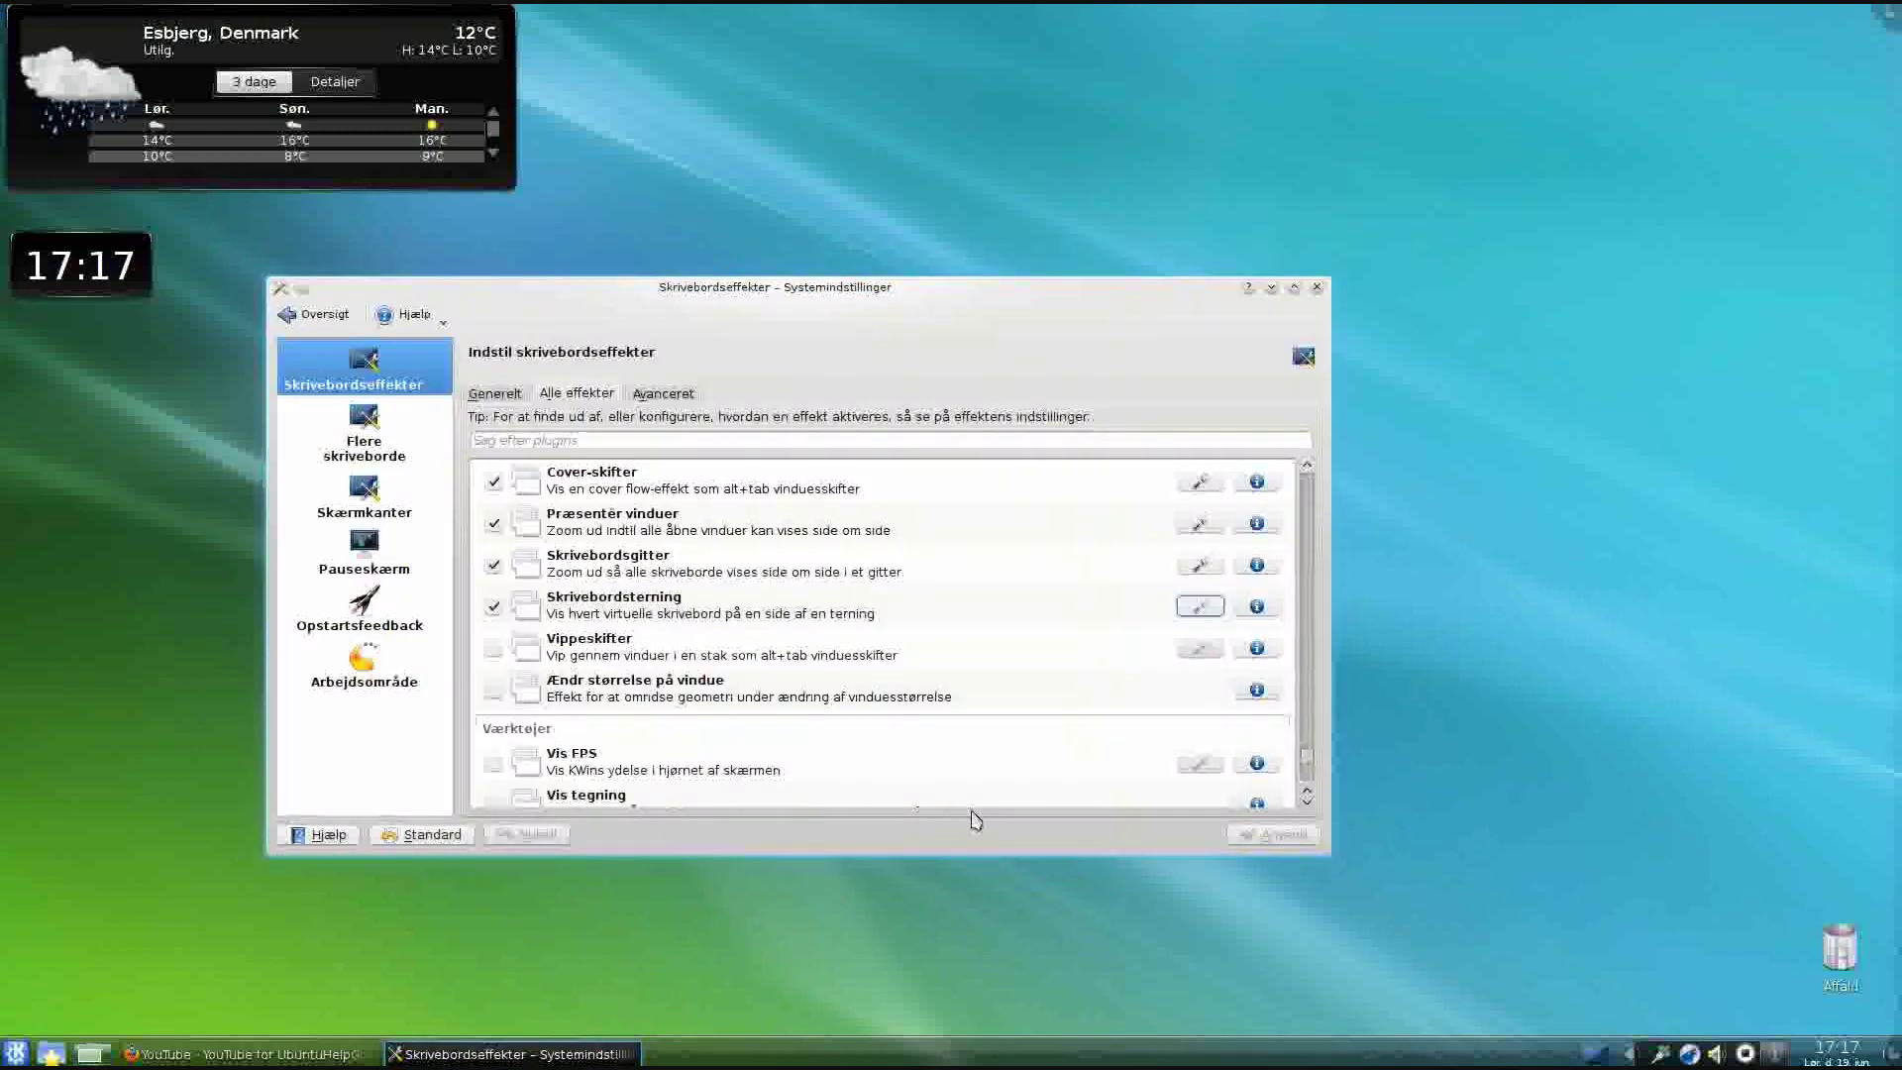
# Scroll down the effects list and tick the Sne snow effect
pyautogui.click(1435, 741)
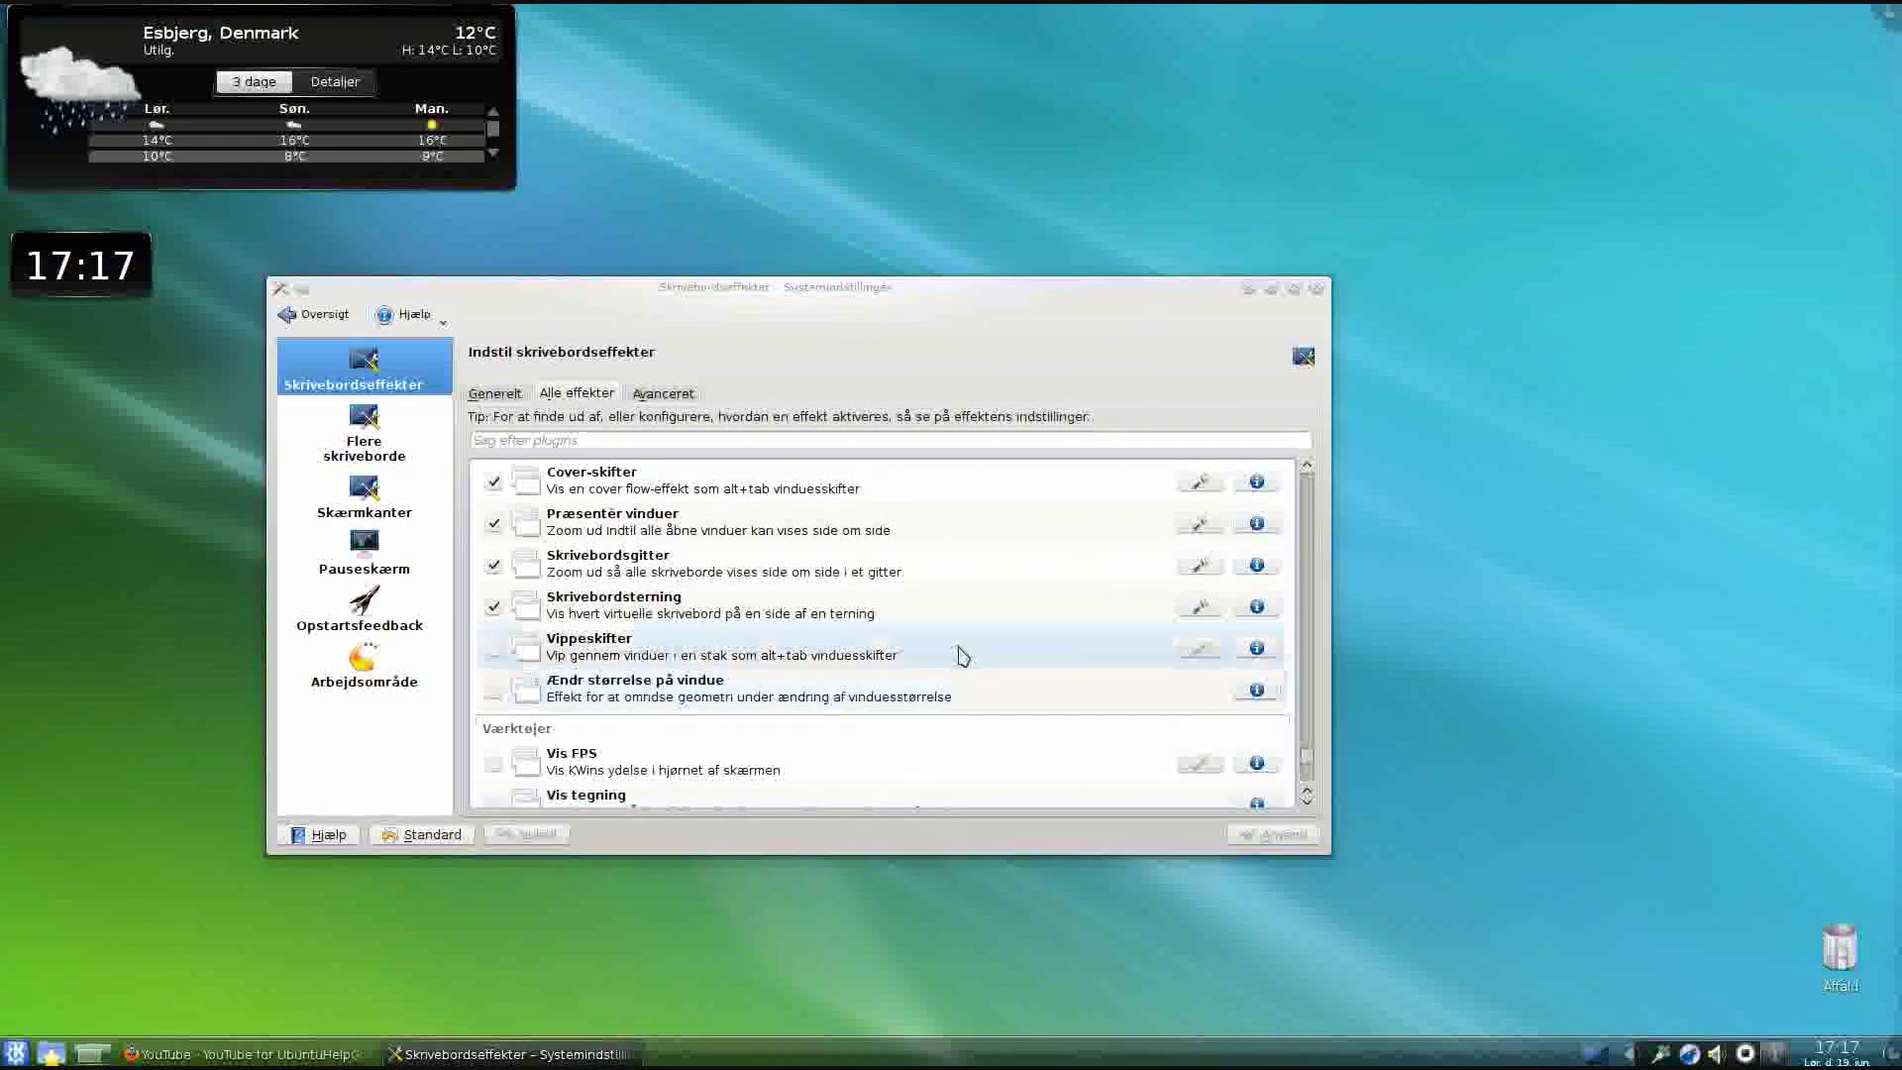
pyautogui.scroll(-2, 953, 634)
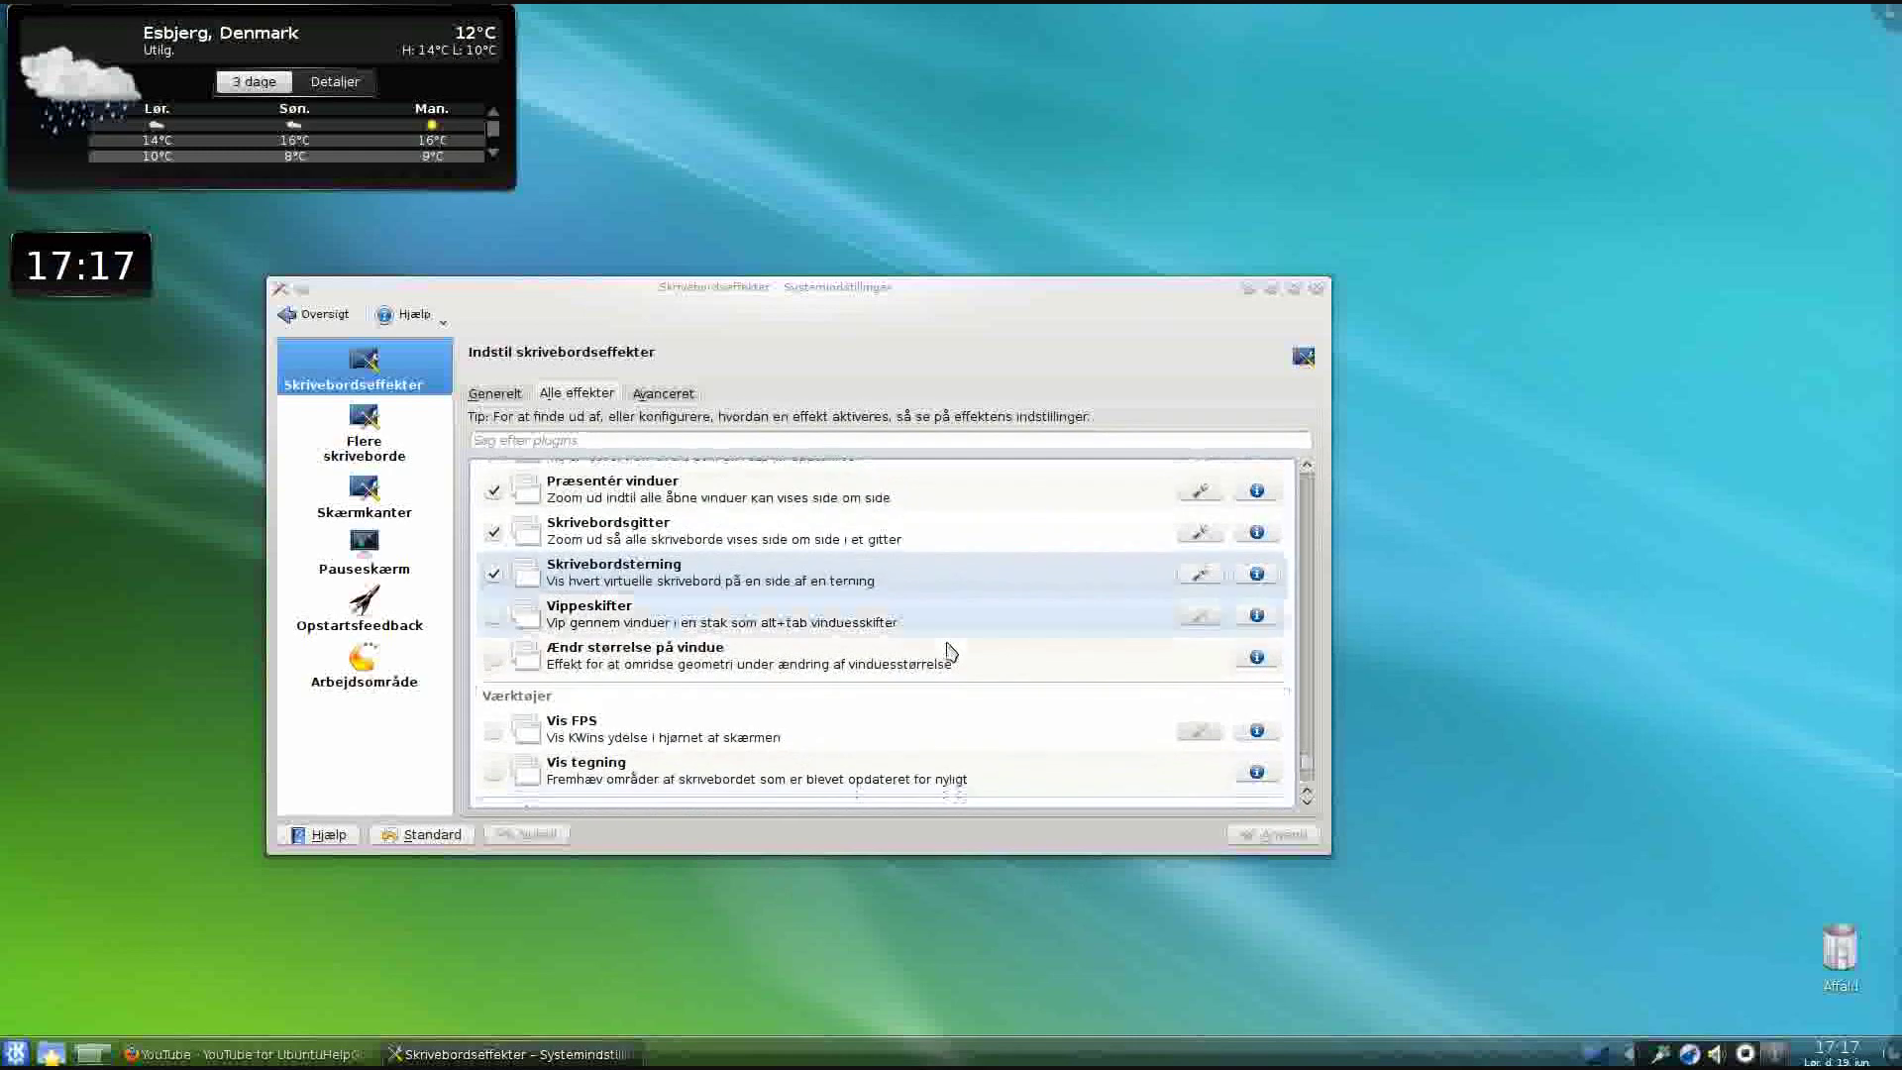
pyautogui.scroll(-1, 949, 649)
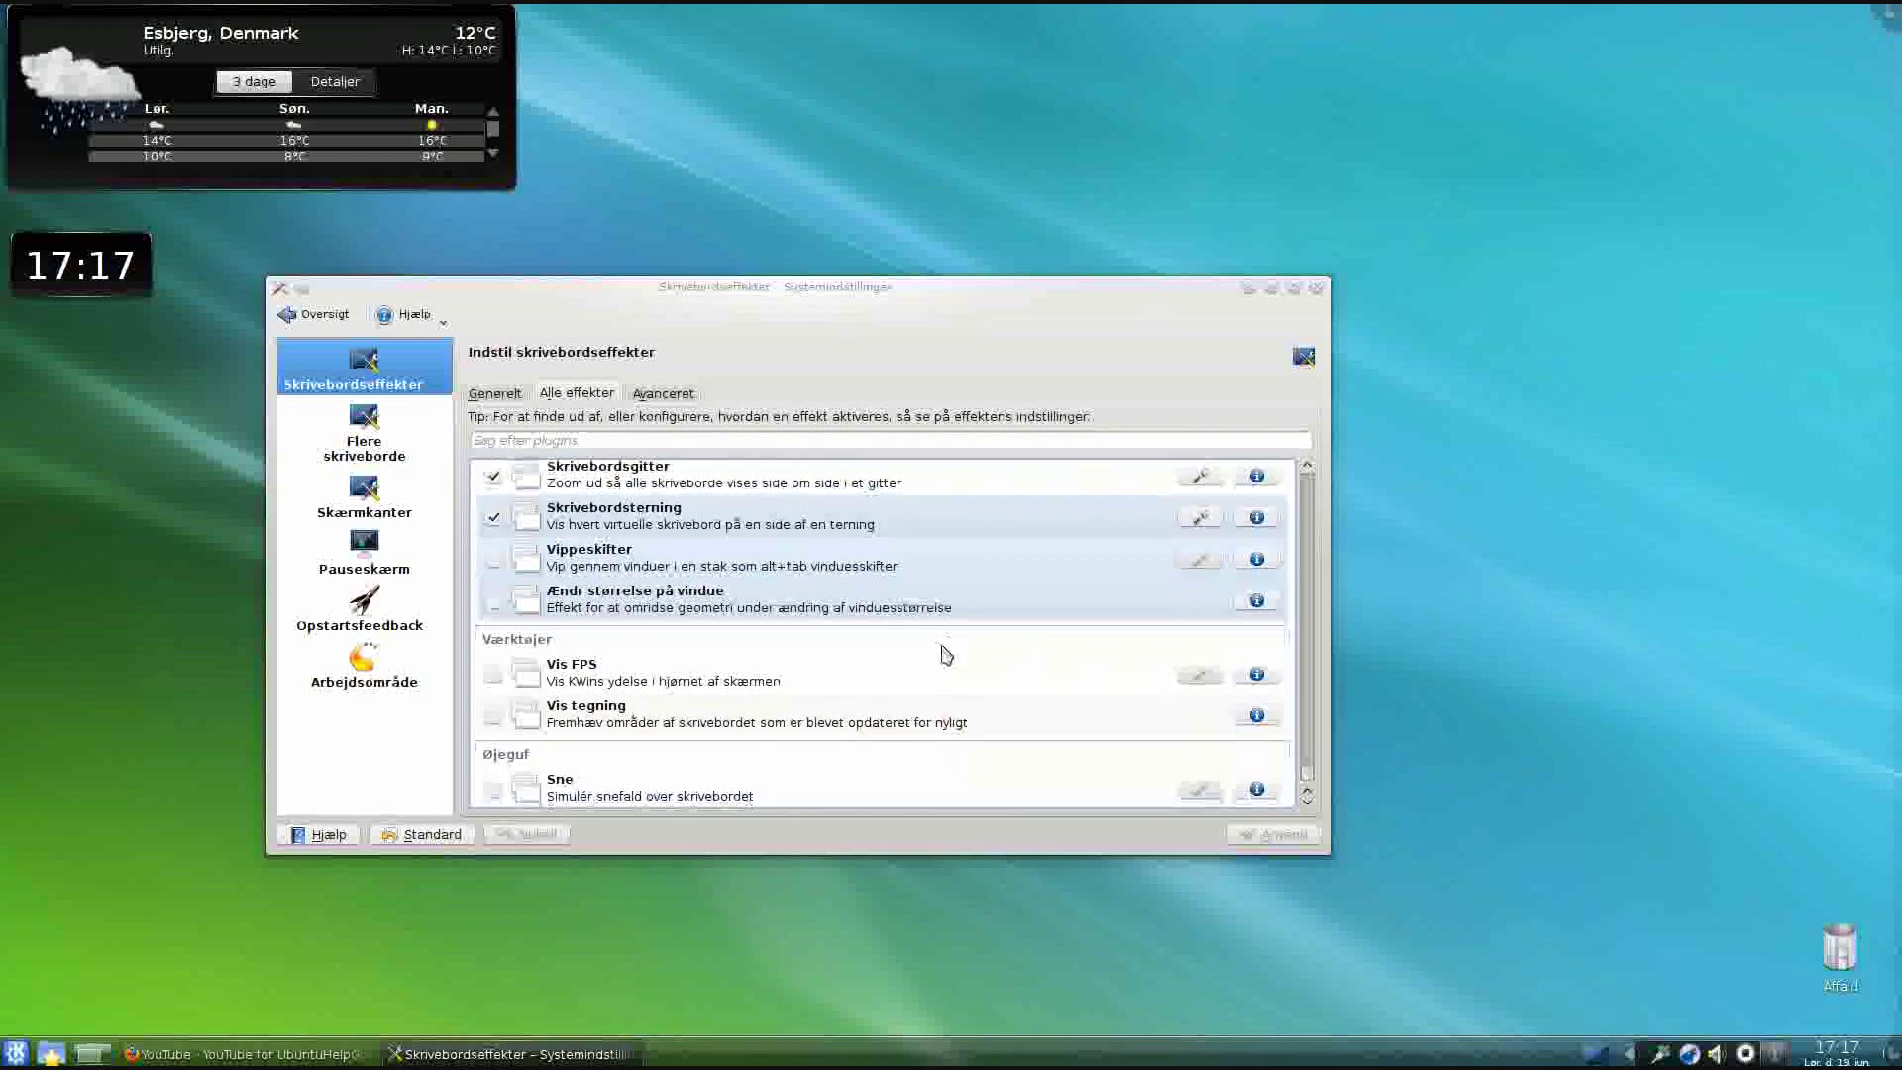
pyautogui.click(555, 793)
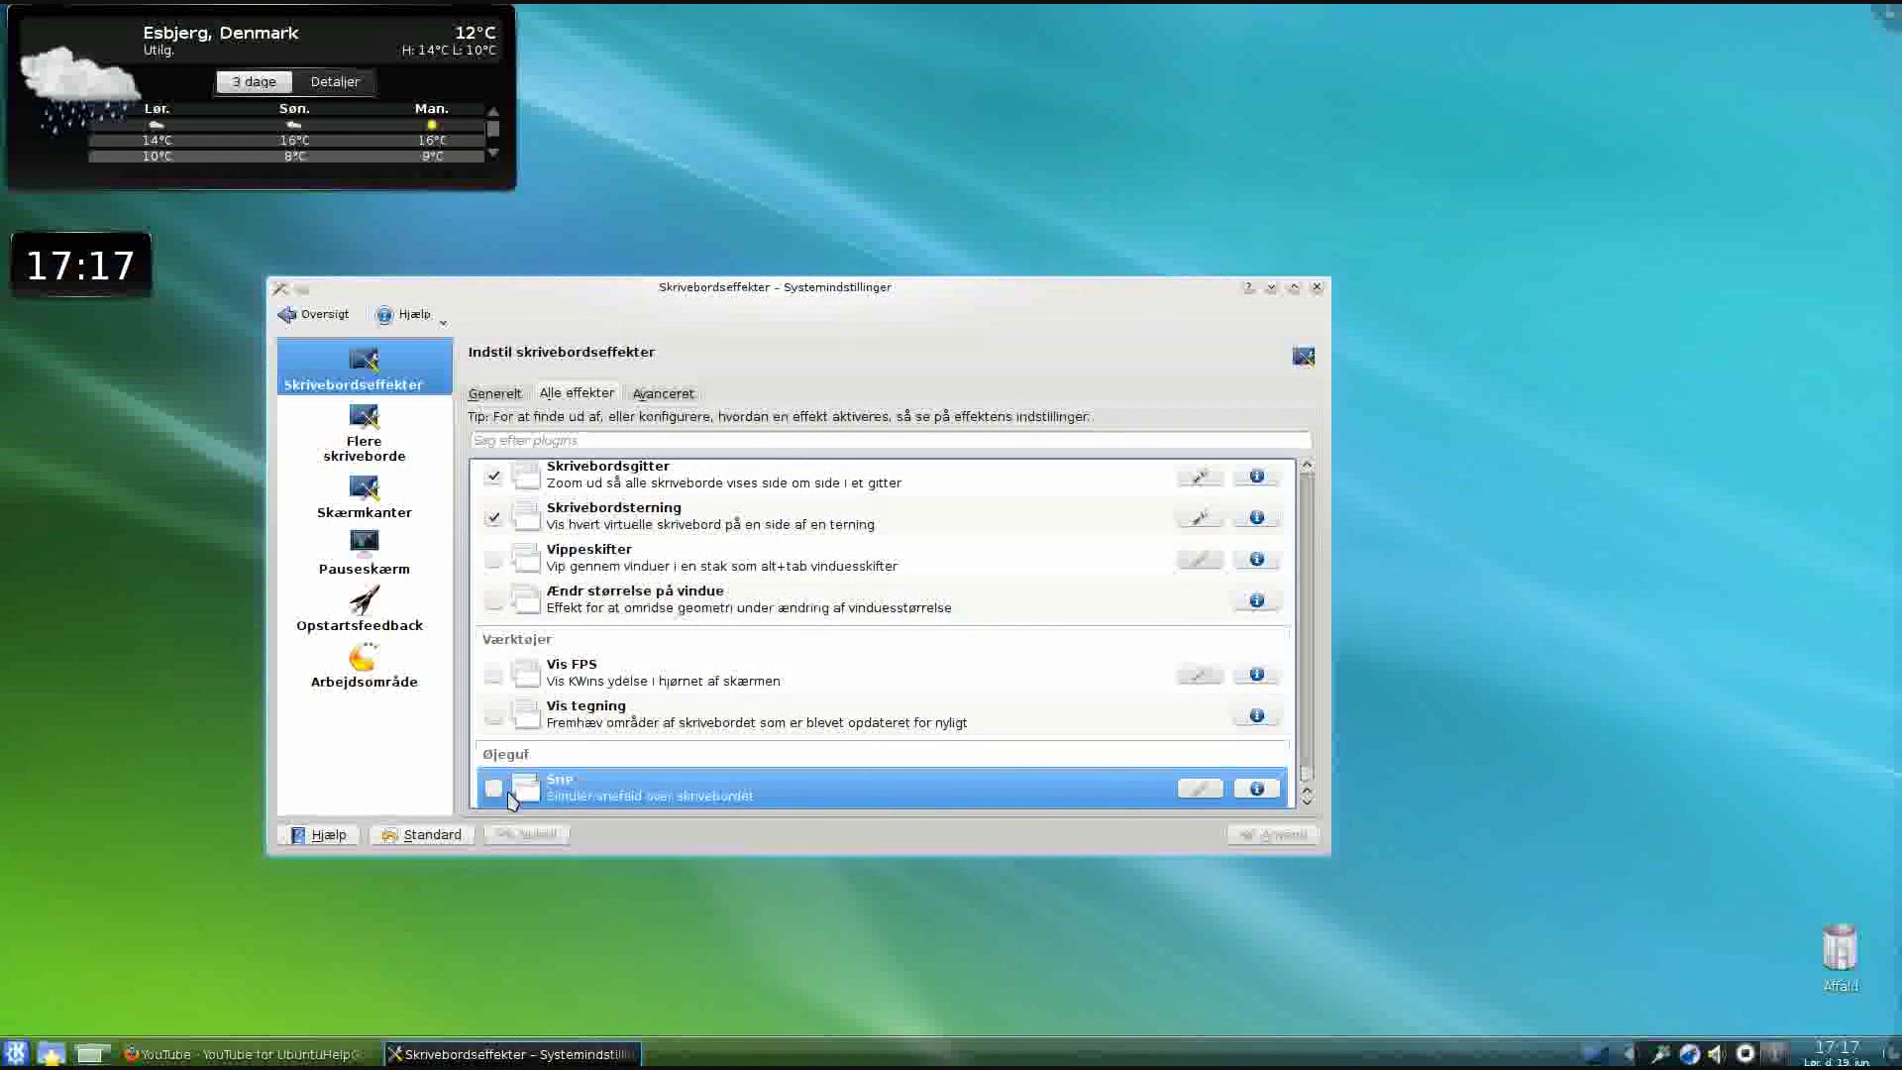
# Set Ctrl+X as the custom snow on/off shortcut, accepting the conflict reassignment
pyautogui.click(1201, 790)
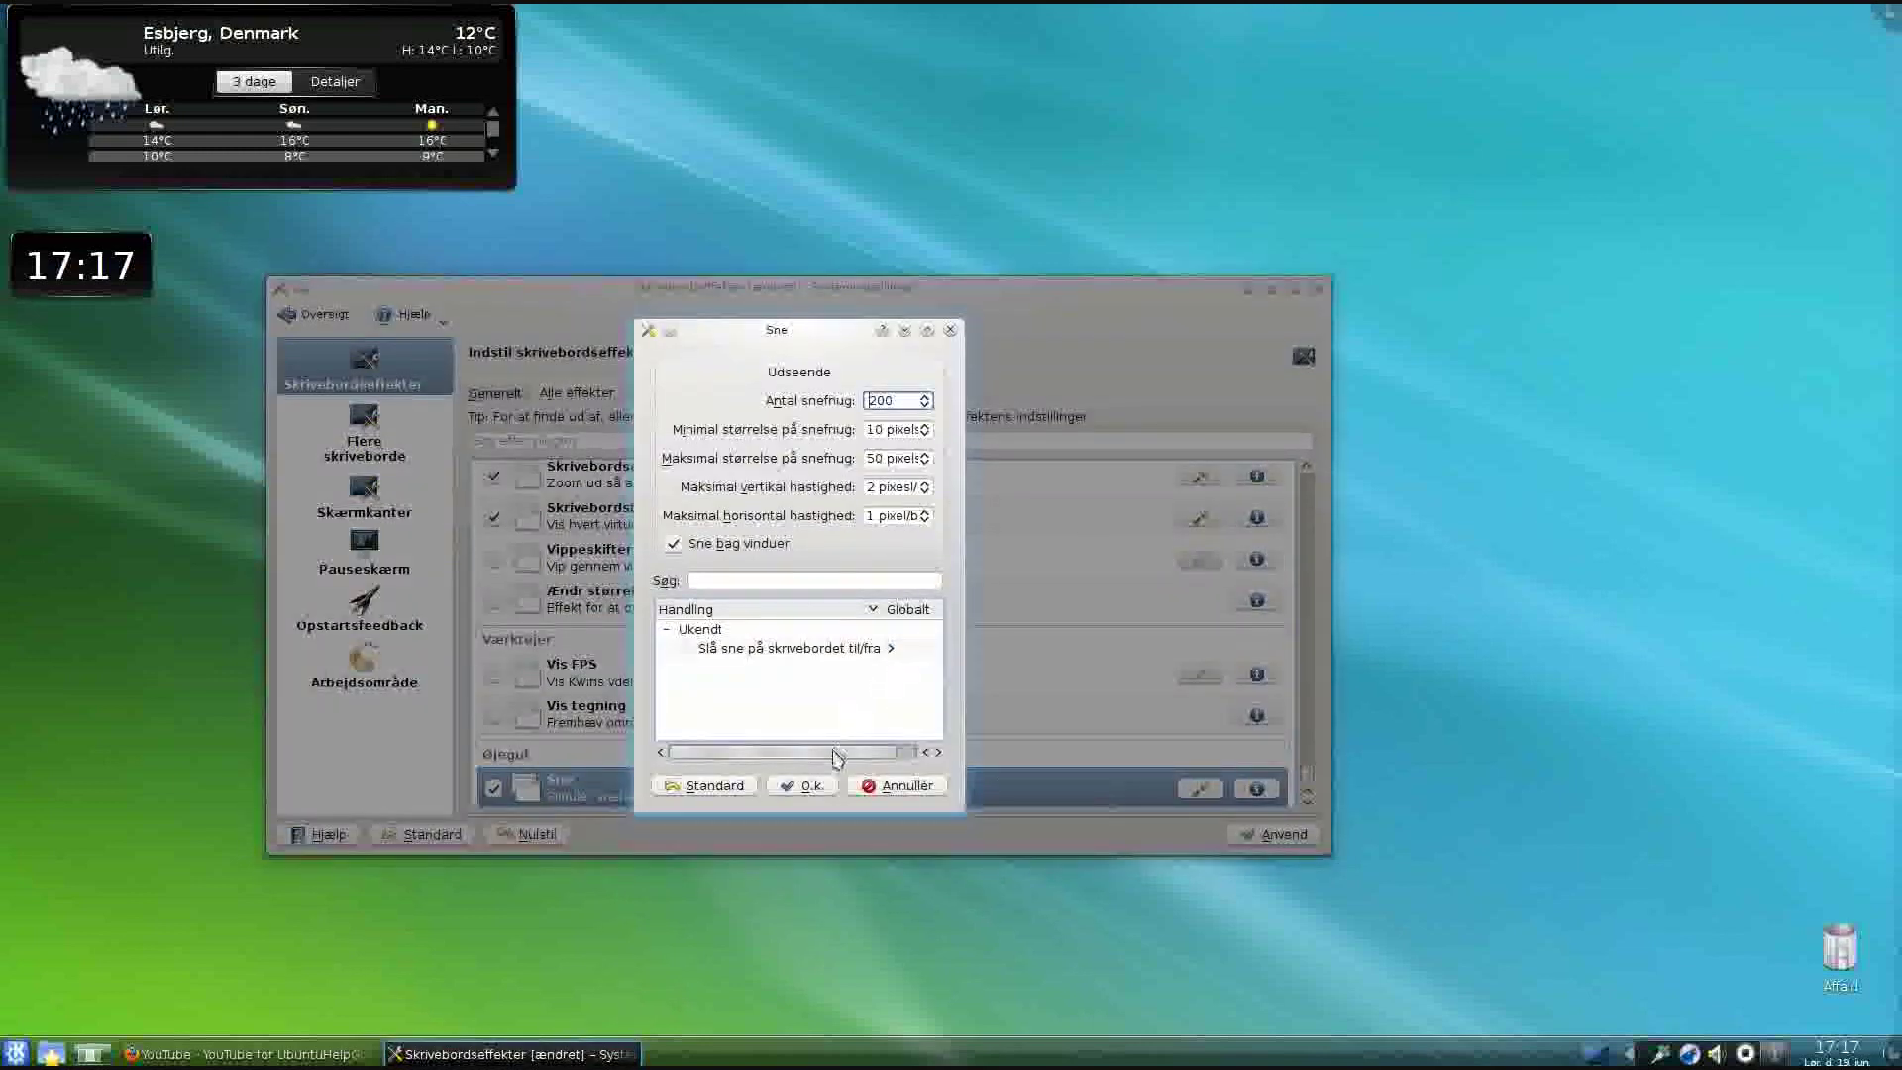
pyautogui.click(871, 650)
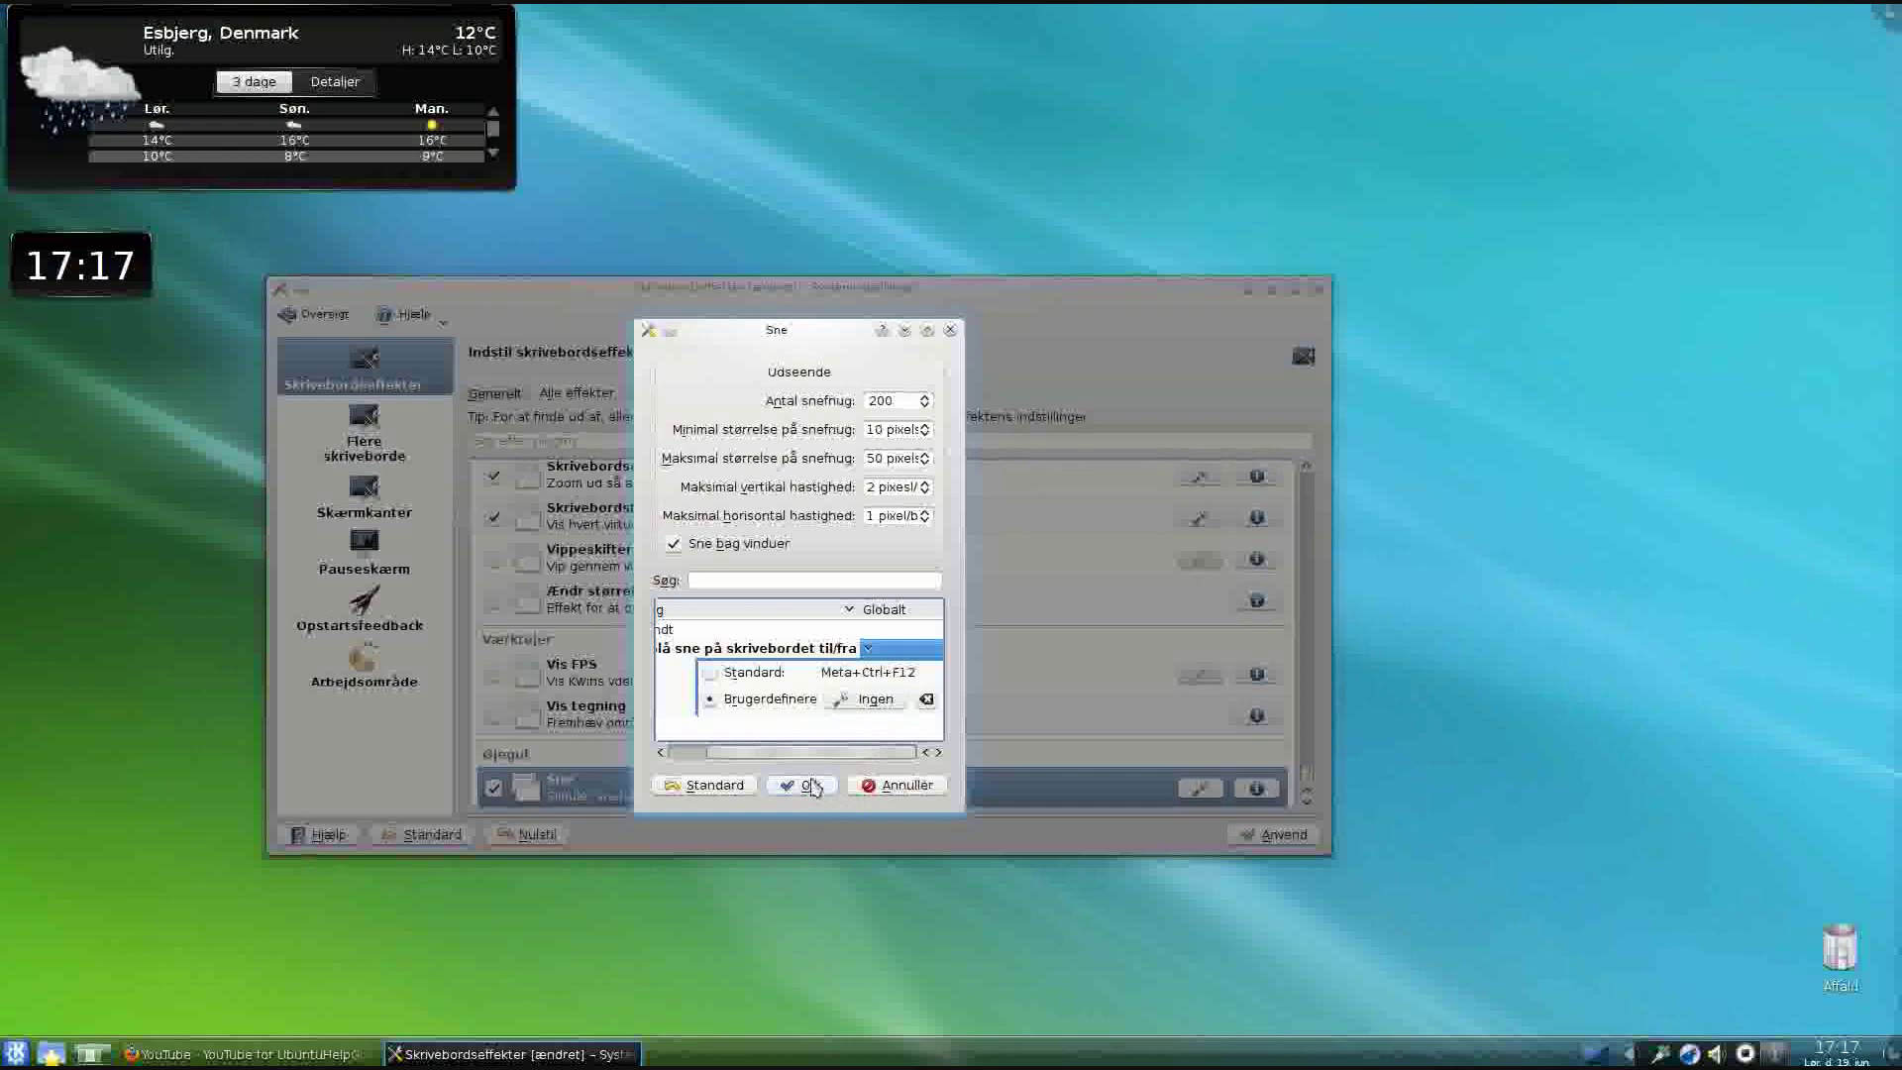
pyautogui.click(860, 700)
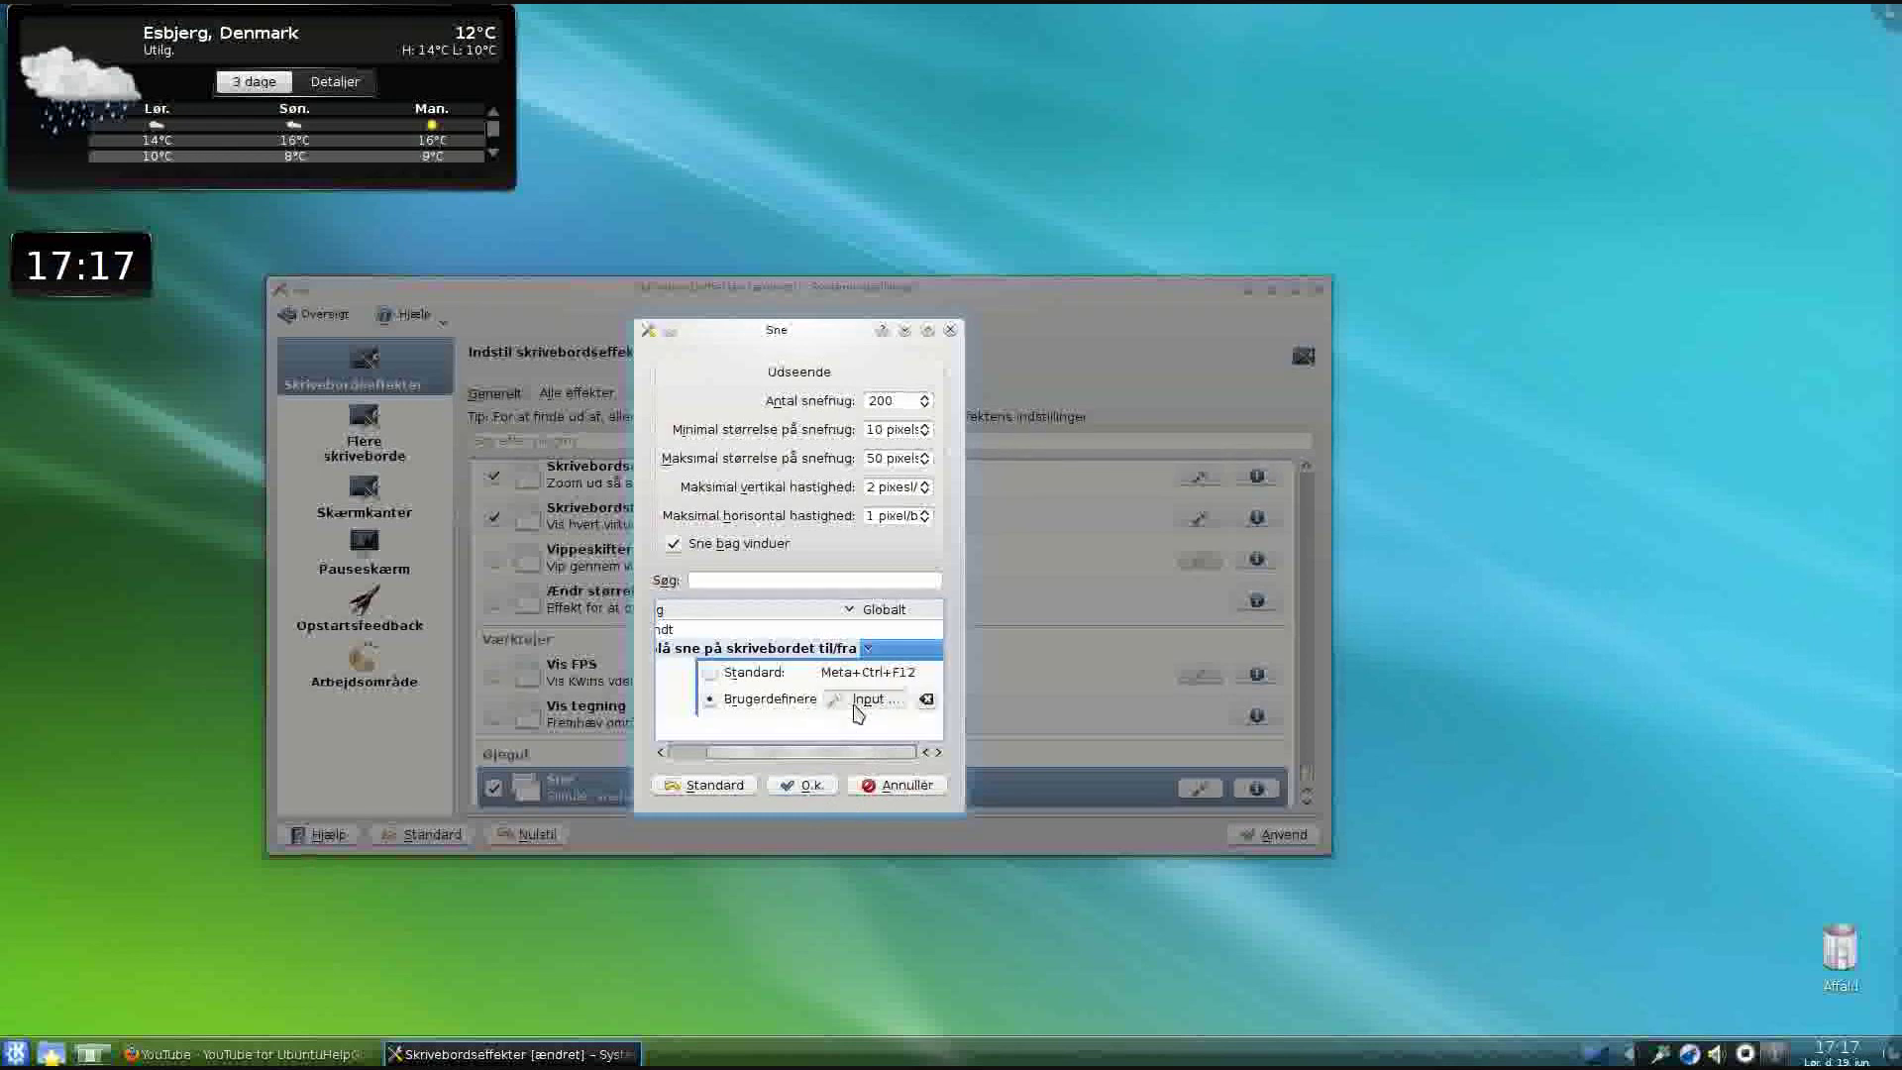
pyautogui.hotkey('ctrl', 'x')
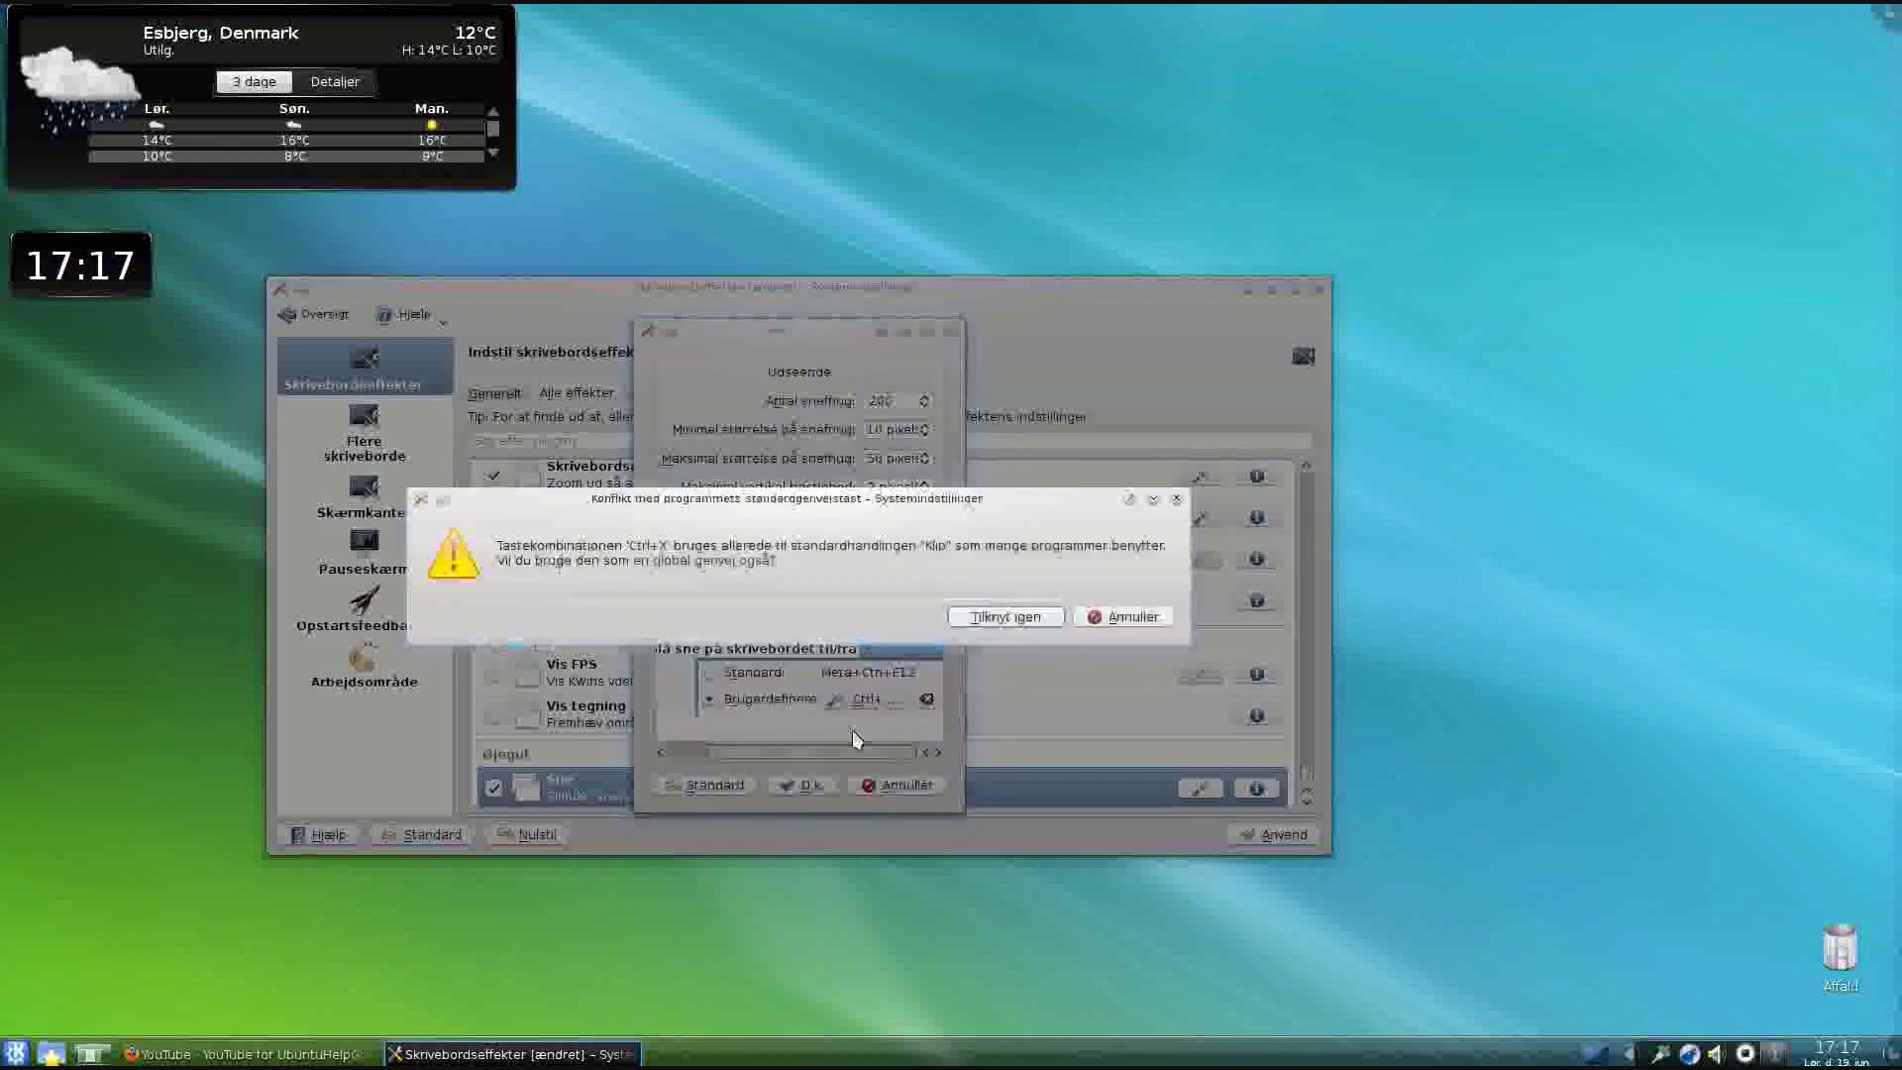
pyautogui.click(992, 622)
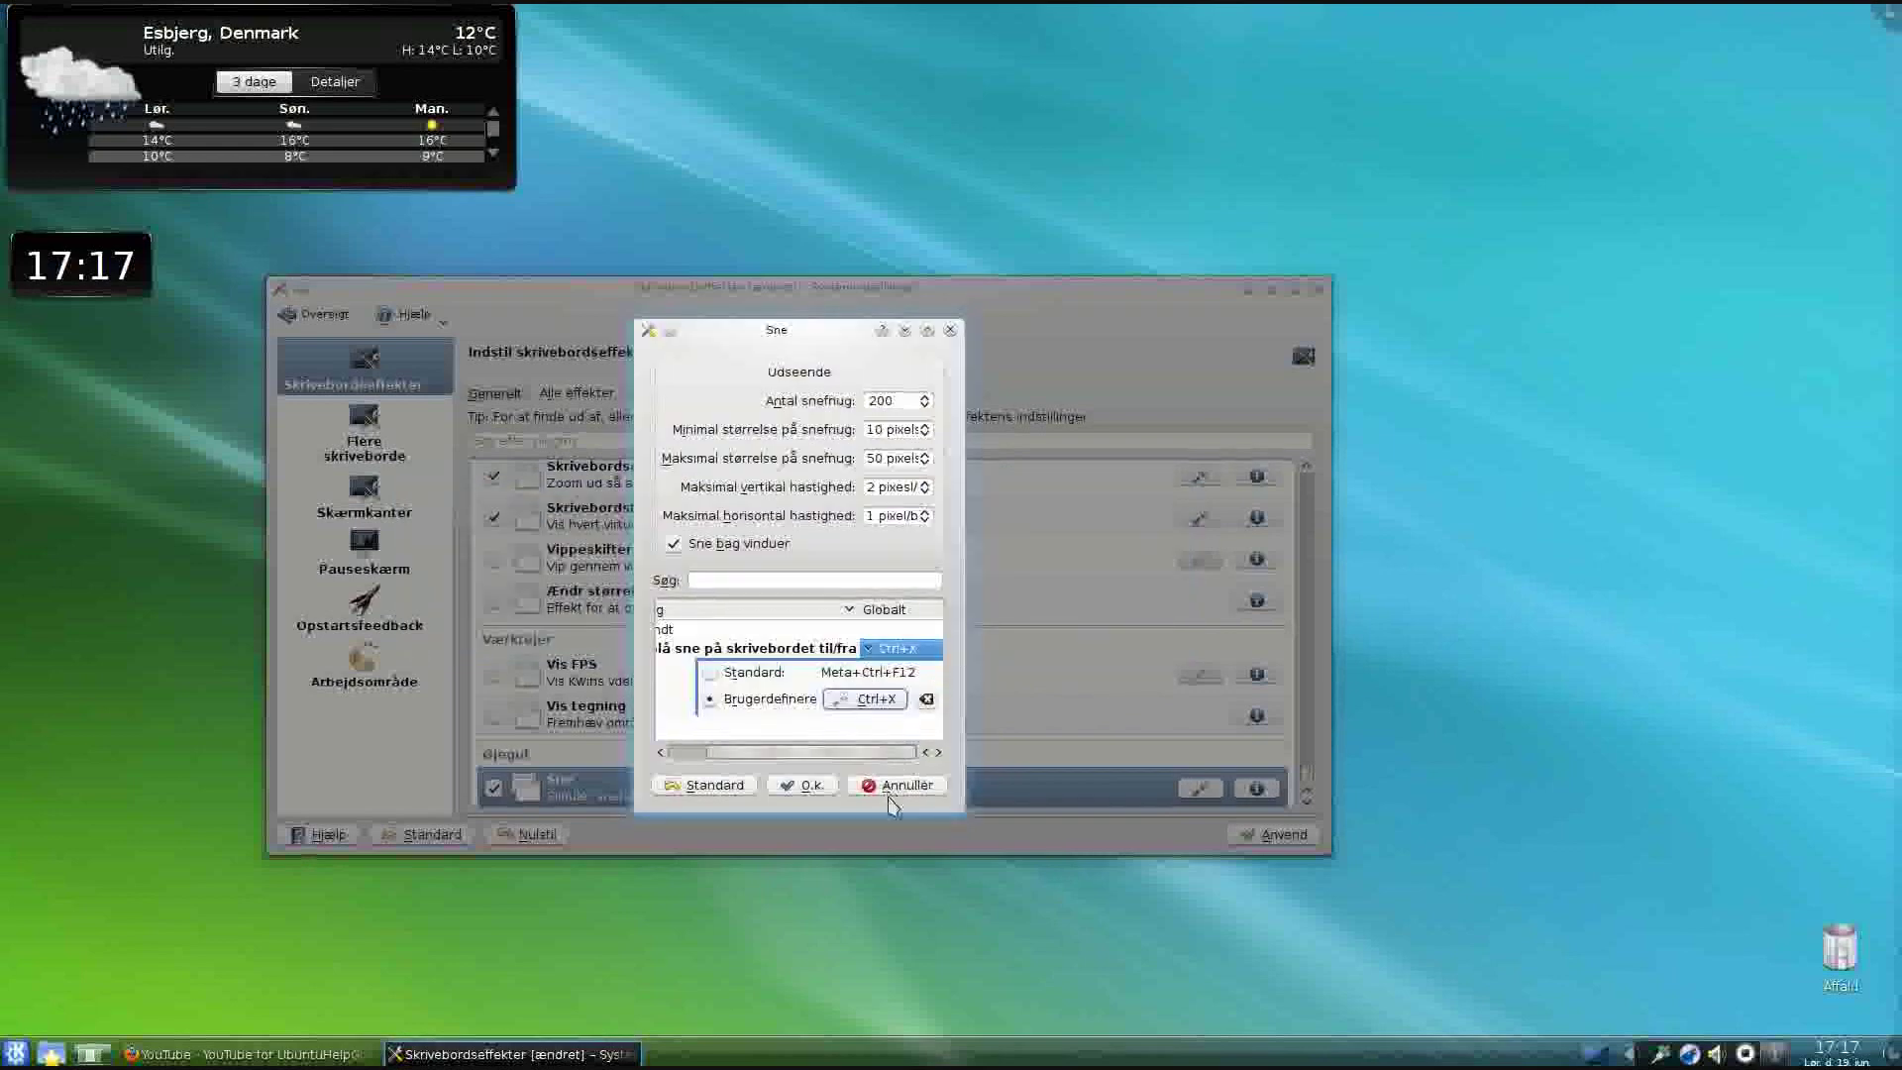
pyautogui.click(810, 786)
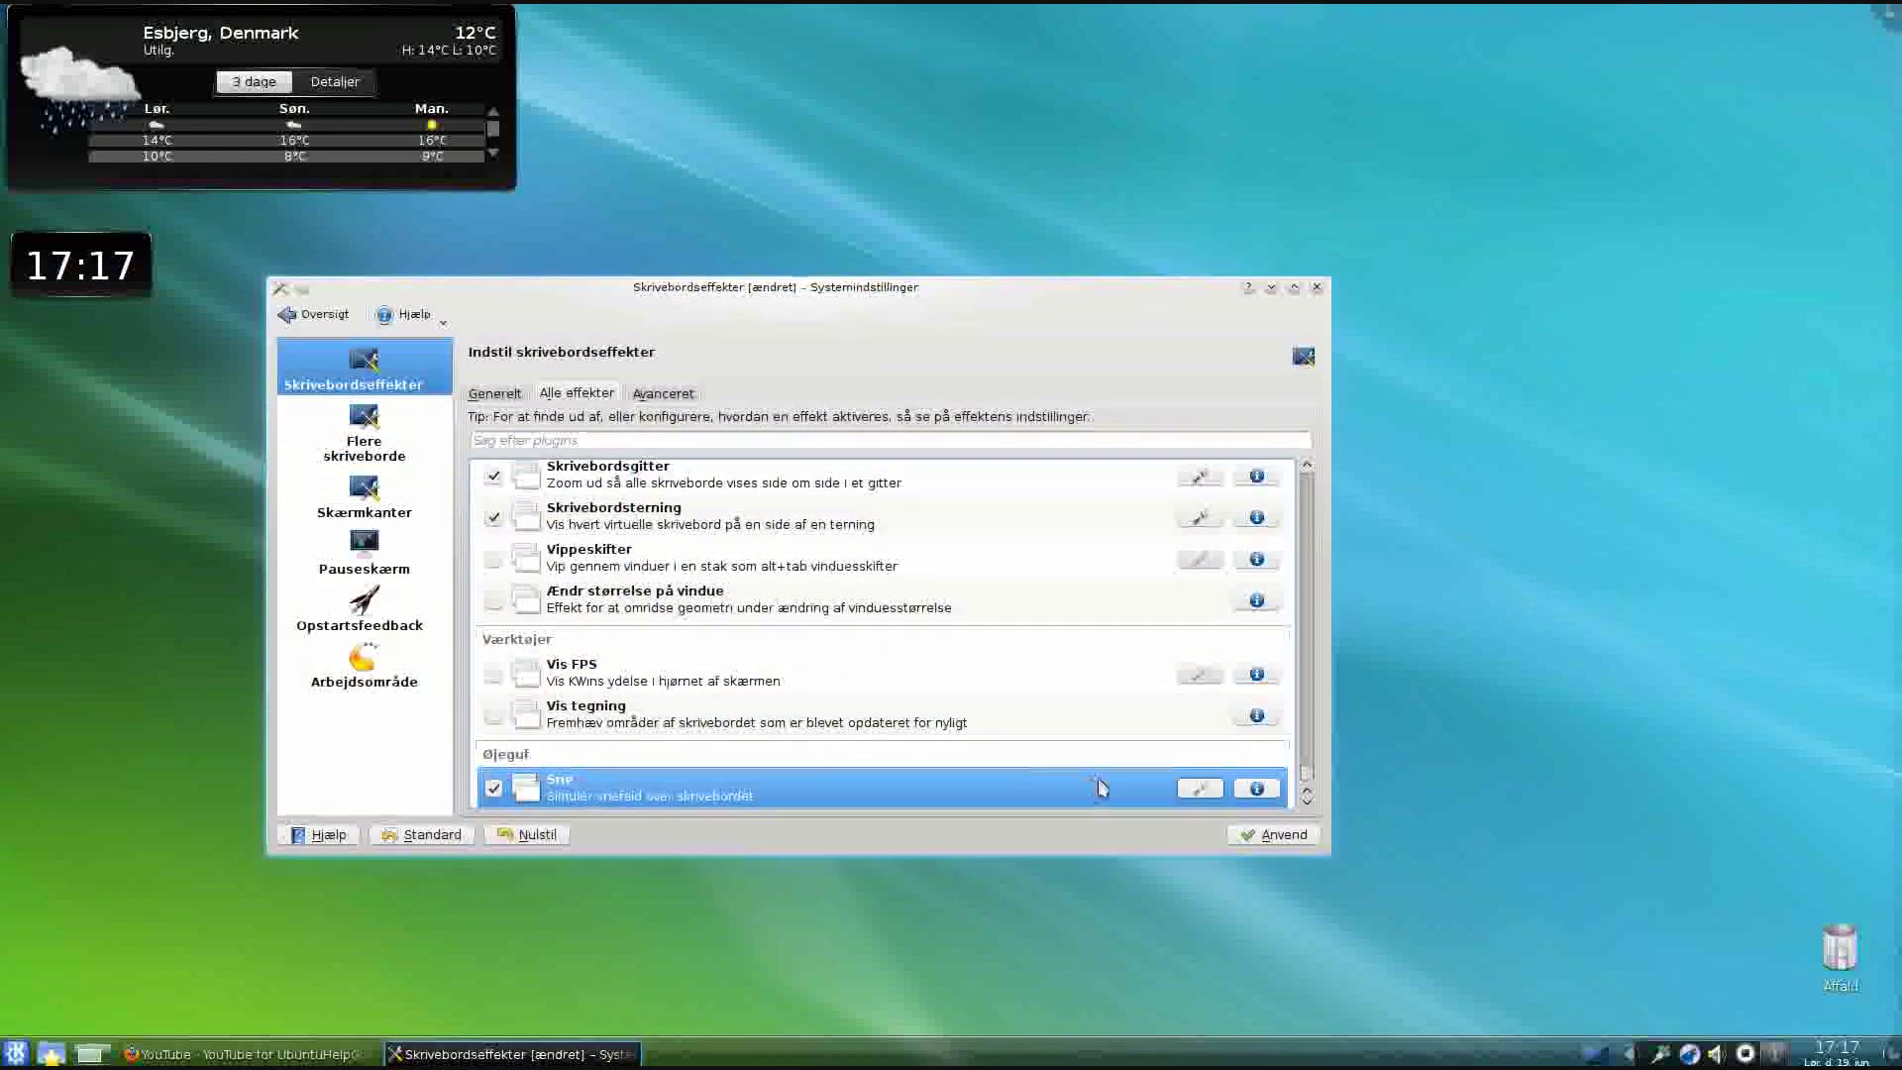
# Apply the effect changes and test the Ctrl+X snow toggle on the desktop
pyautogui.click(1283, 835)
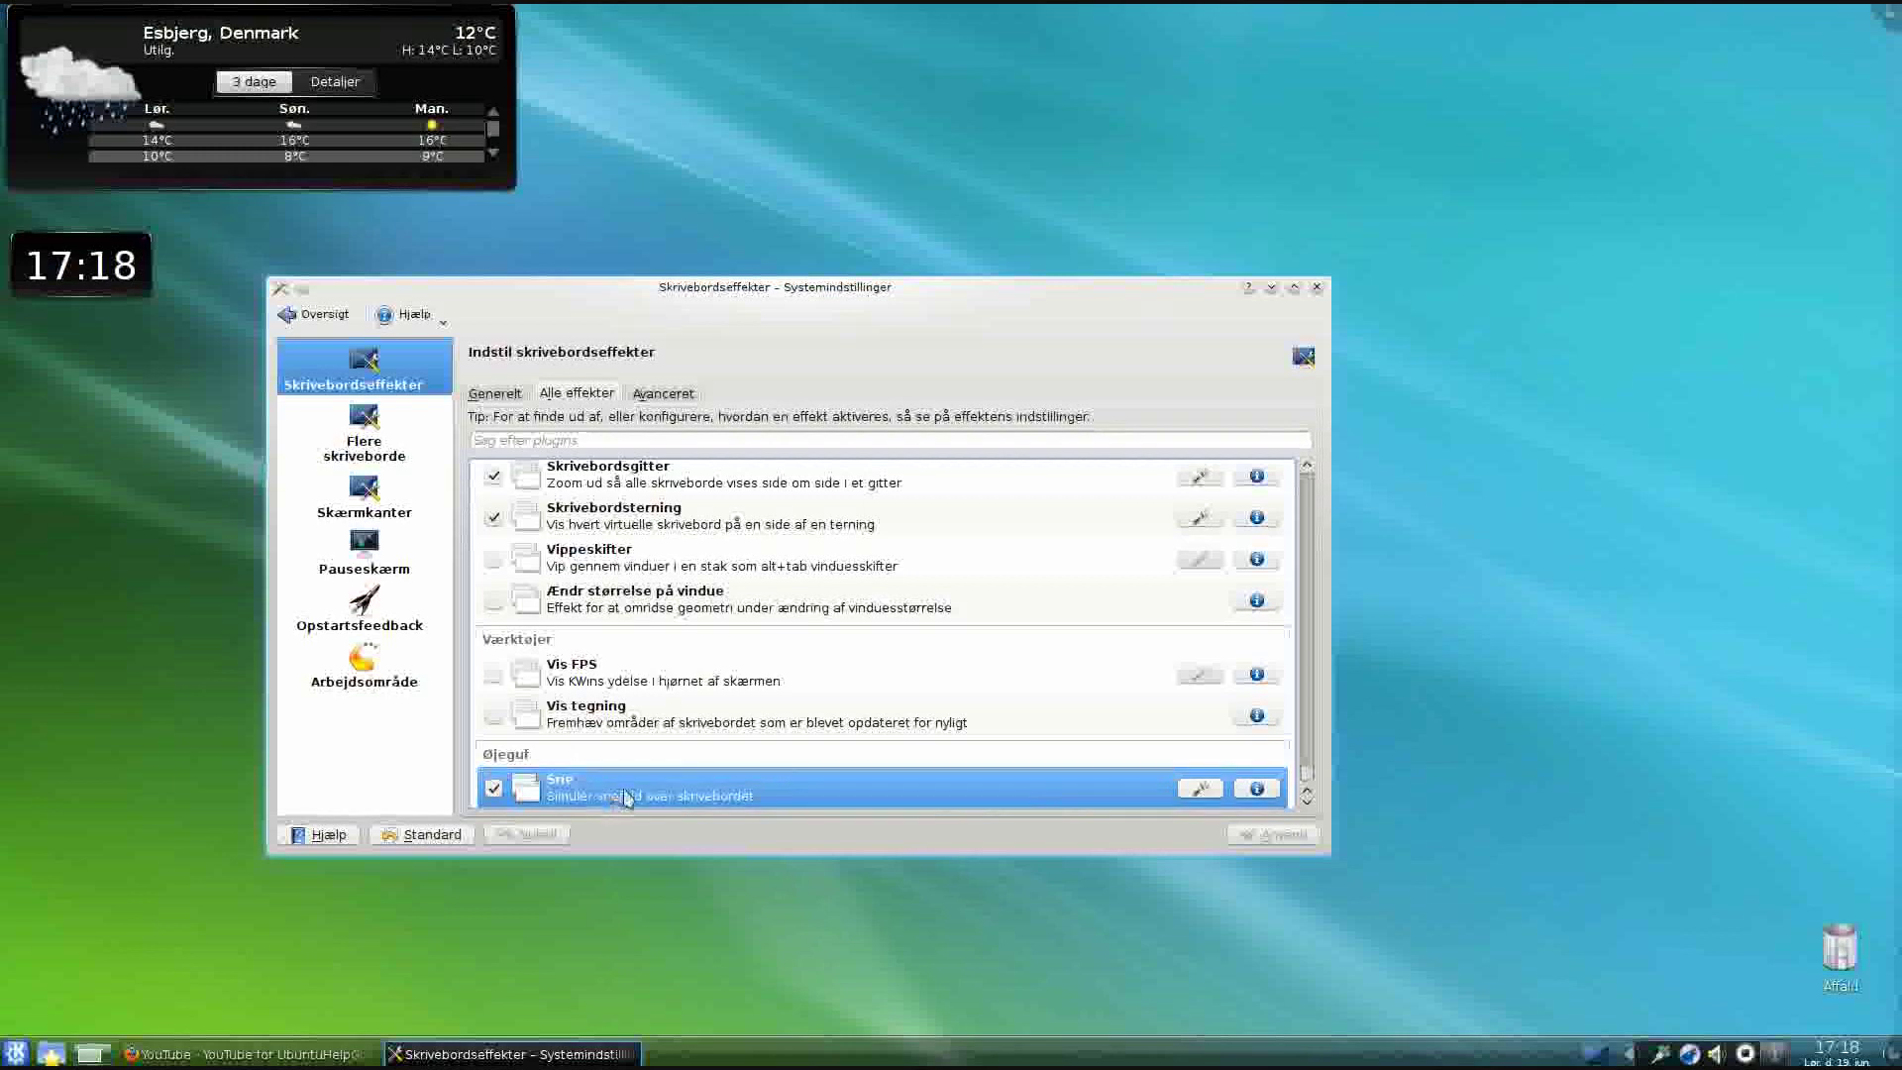
pyautogui.click(1201, 790)
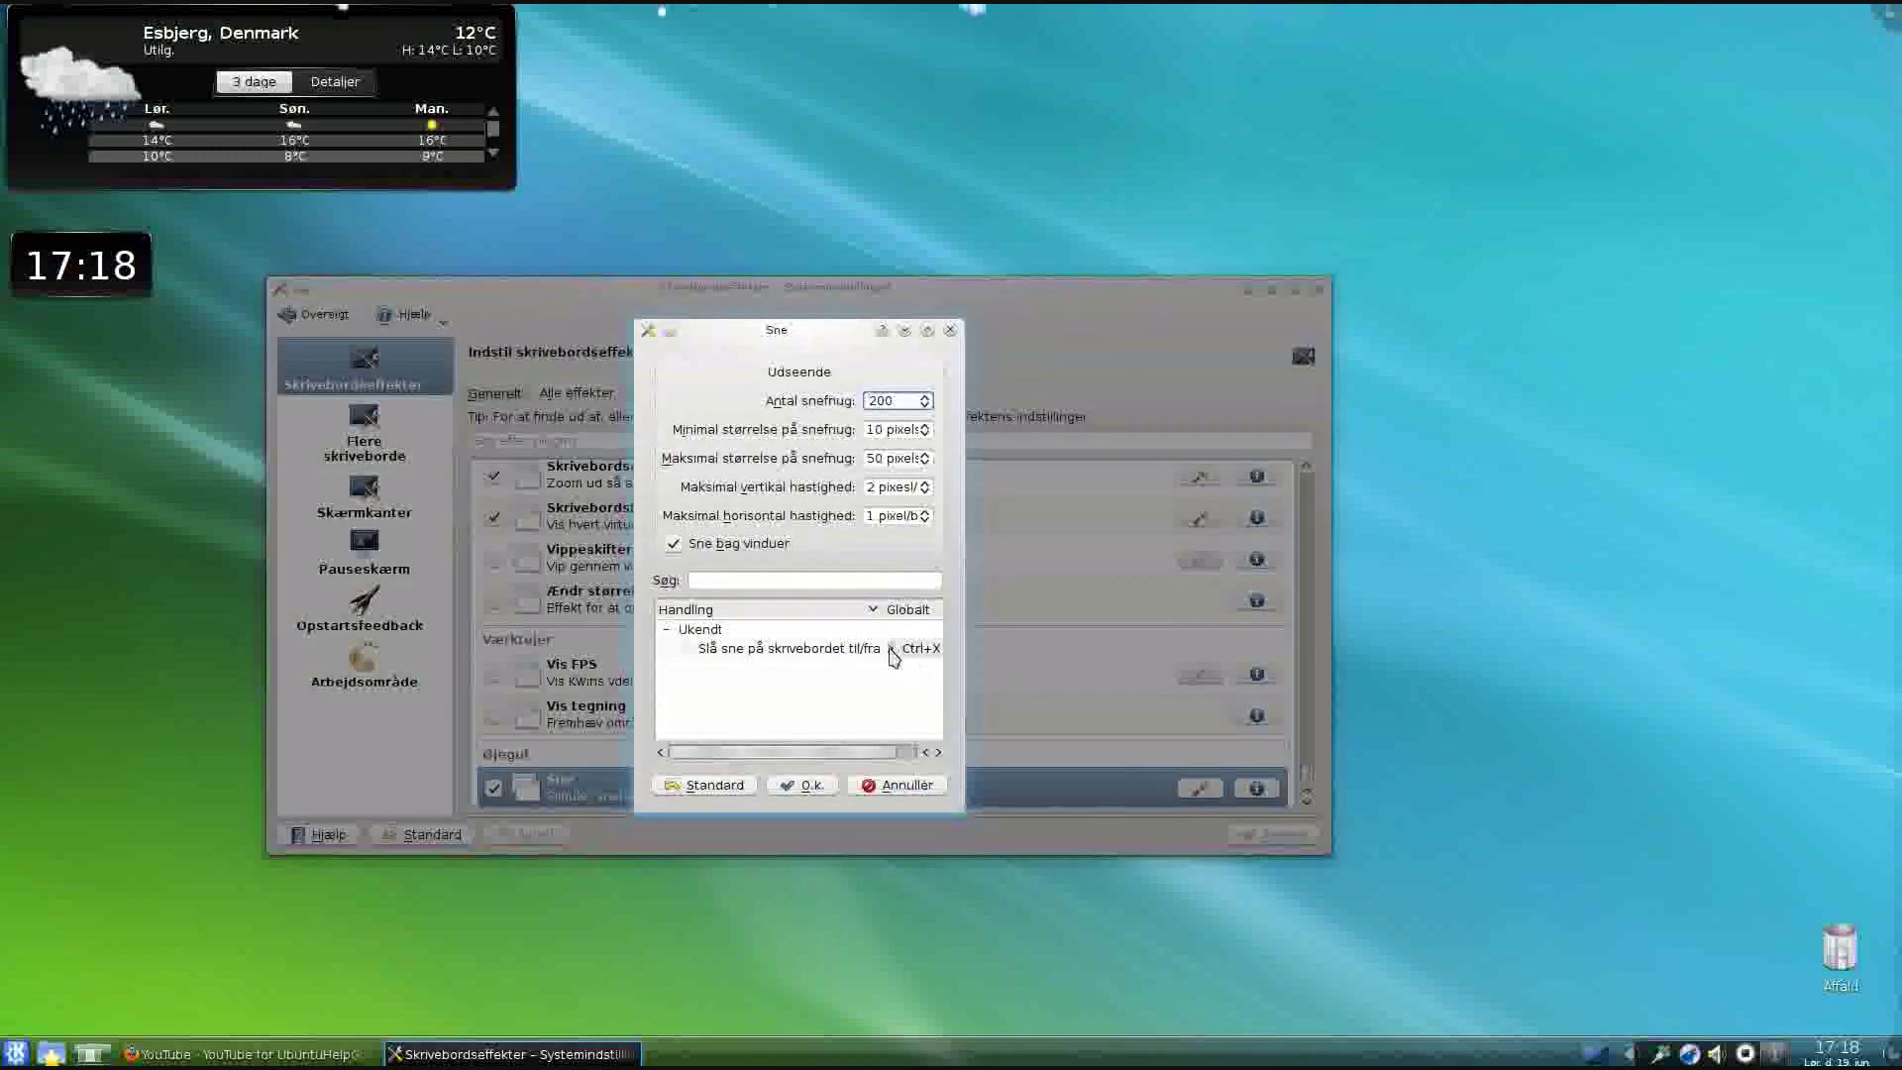
pyautogui.click(800, 652)
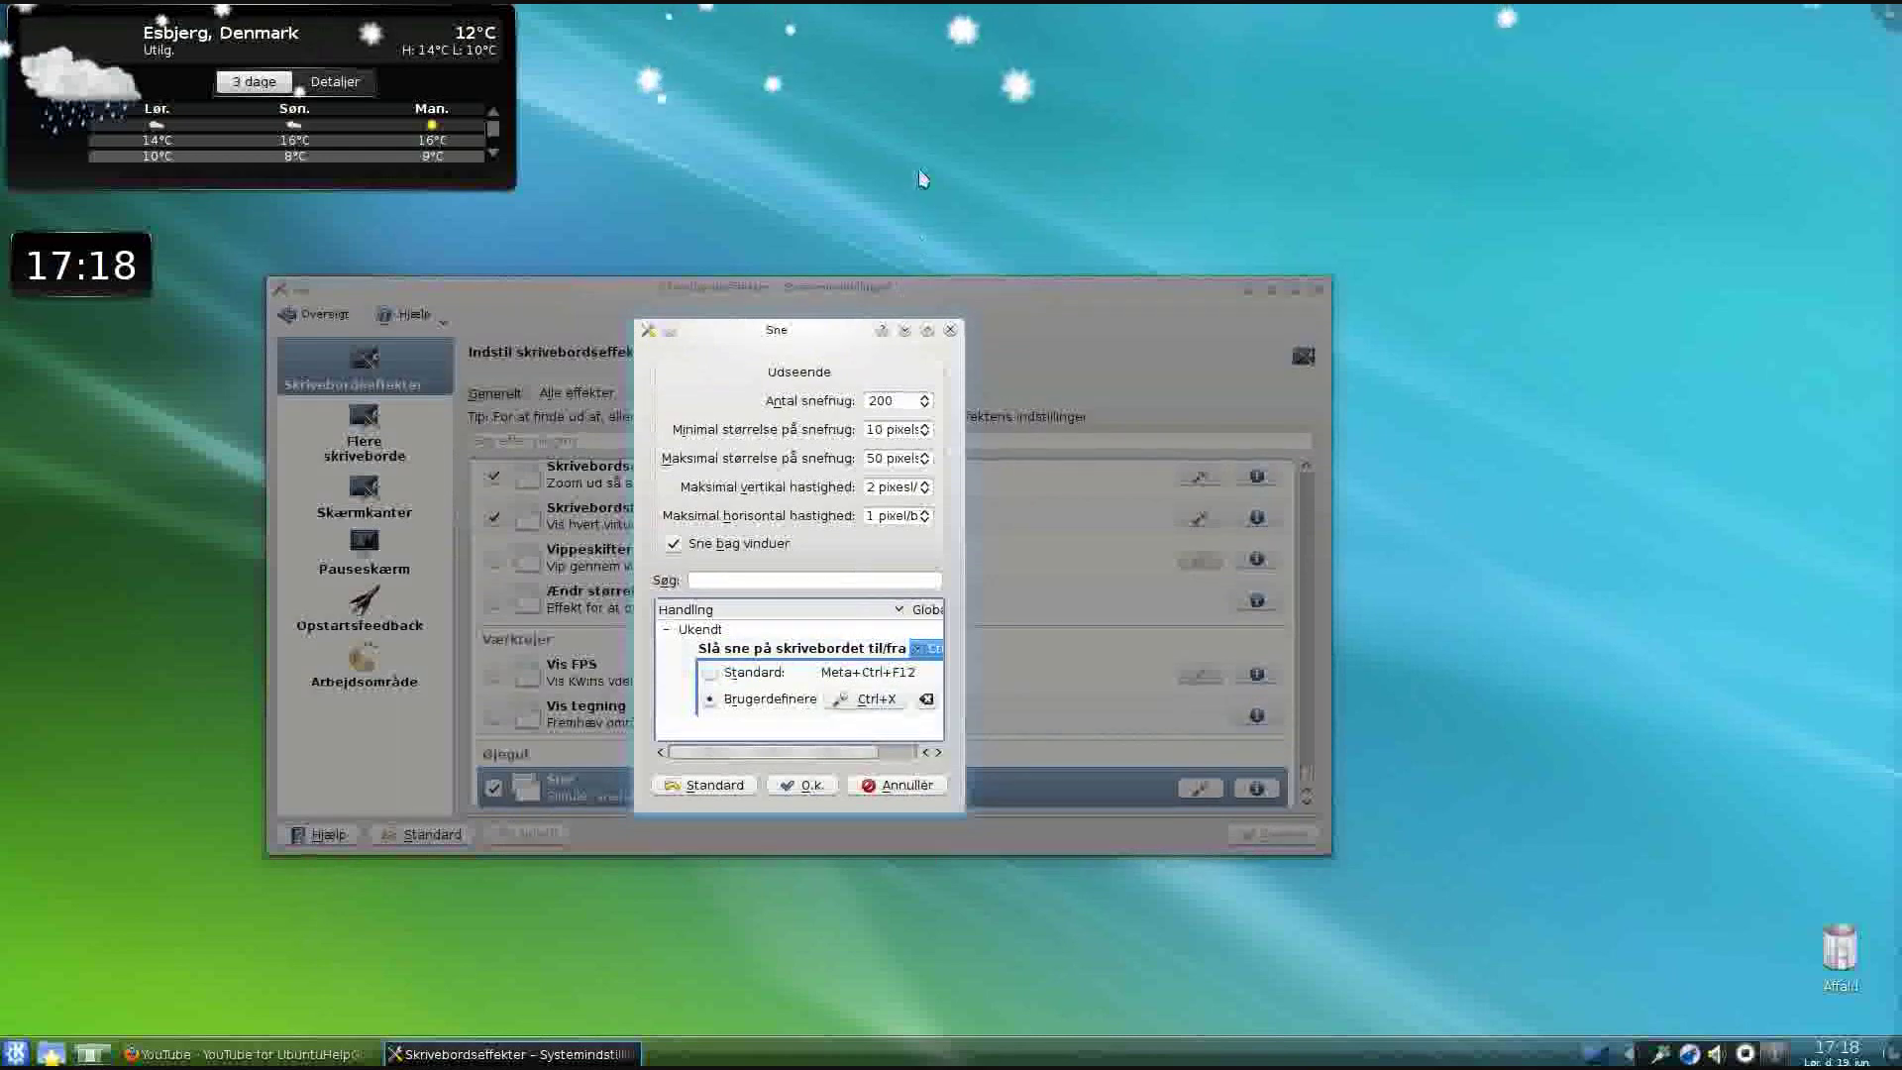
pyautogui.click(804, 785)
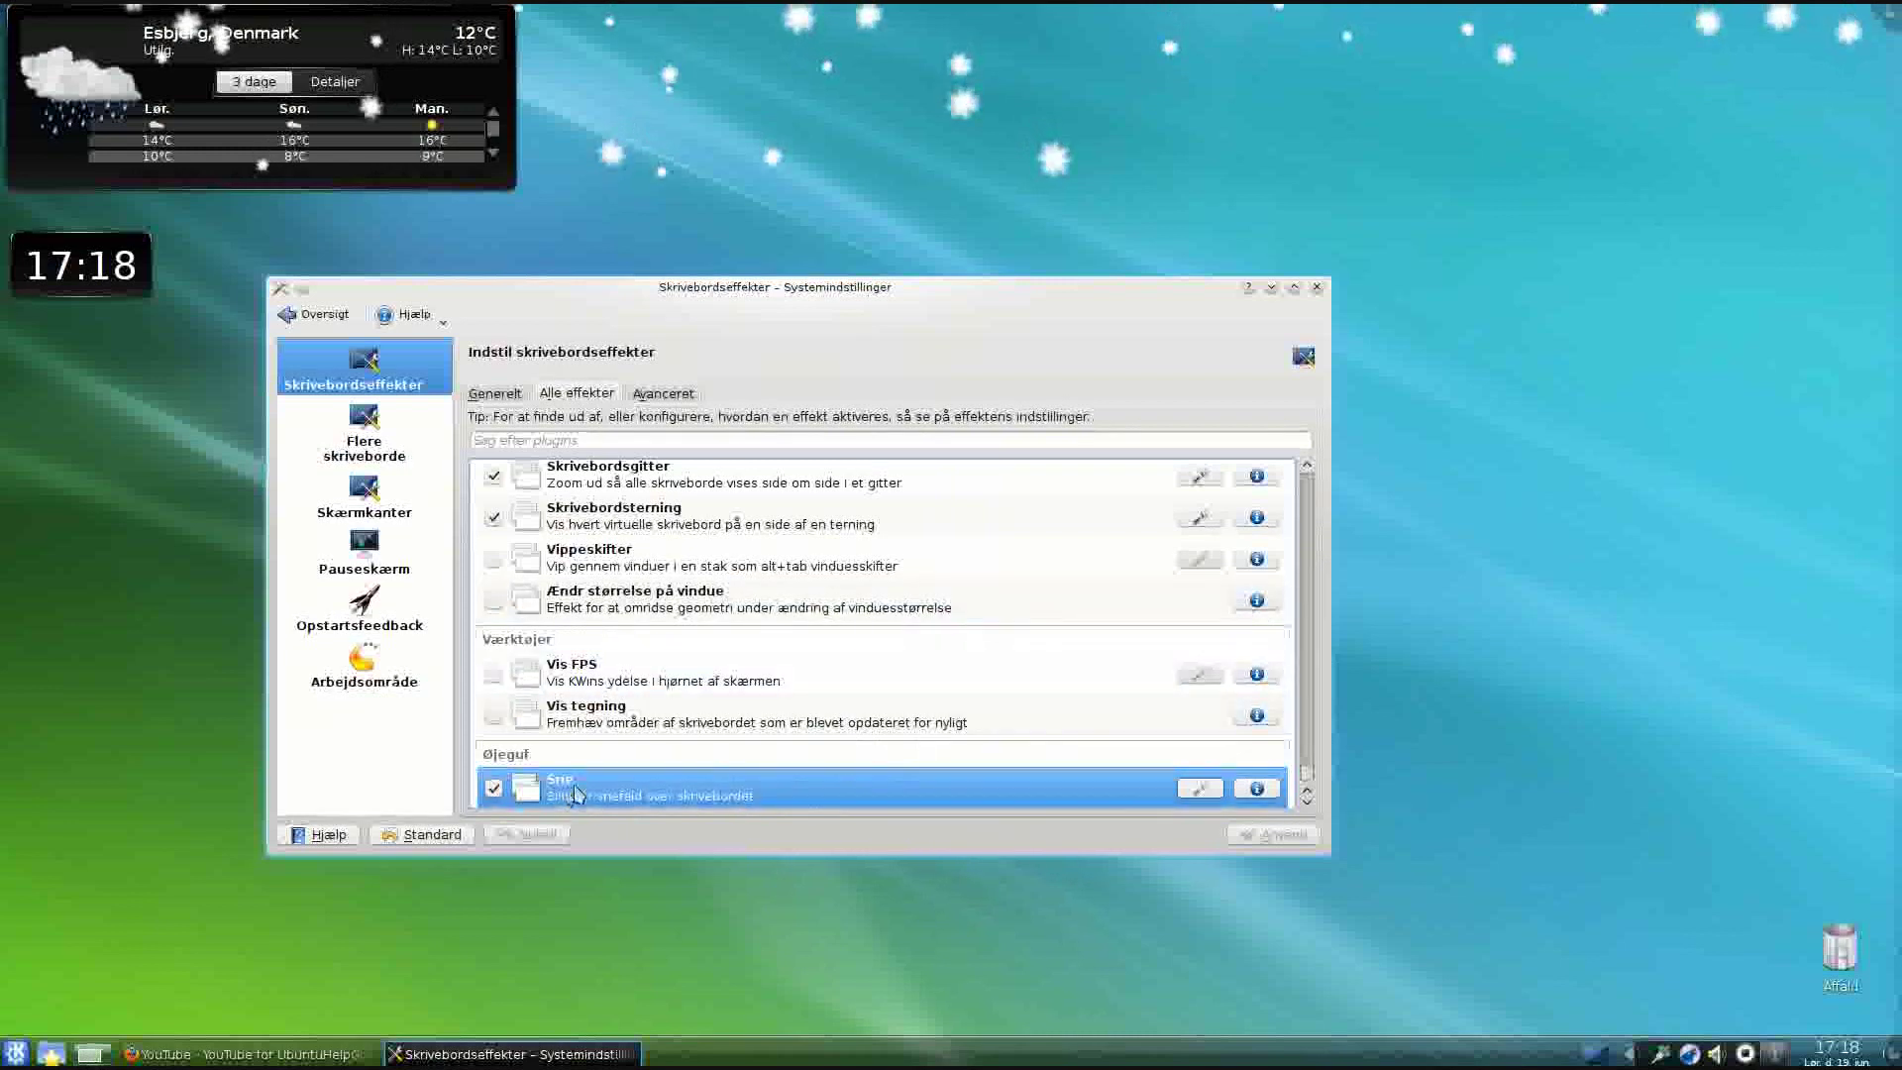
pyautogui.hotkey('ctrl', 'x')
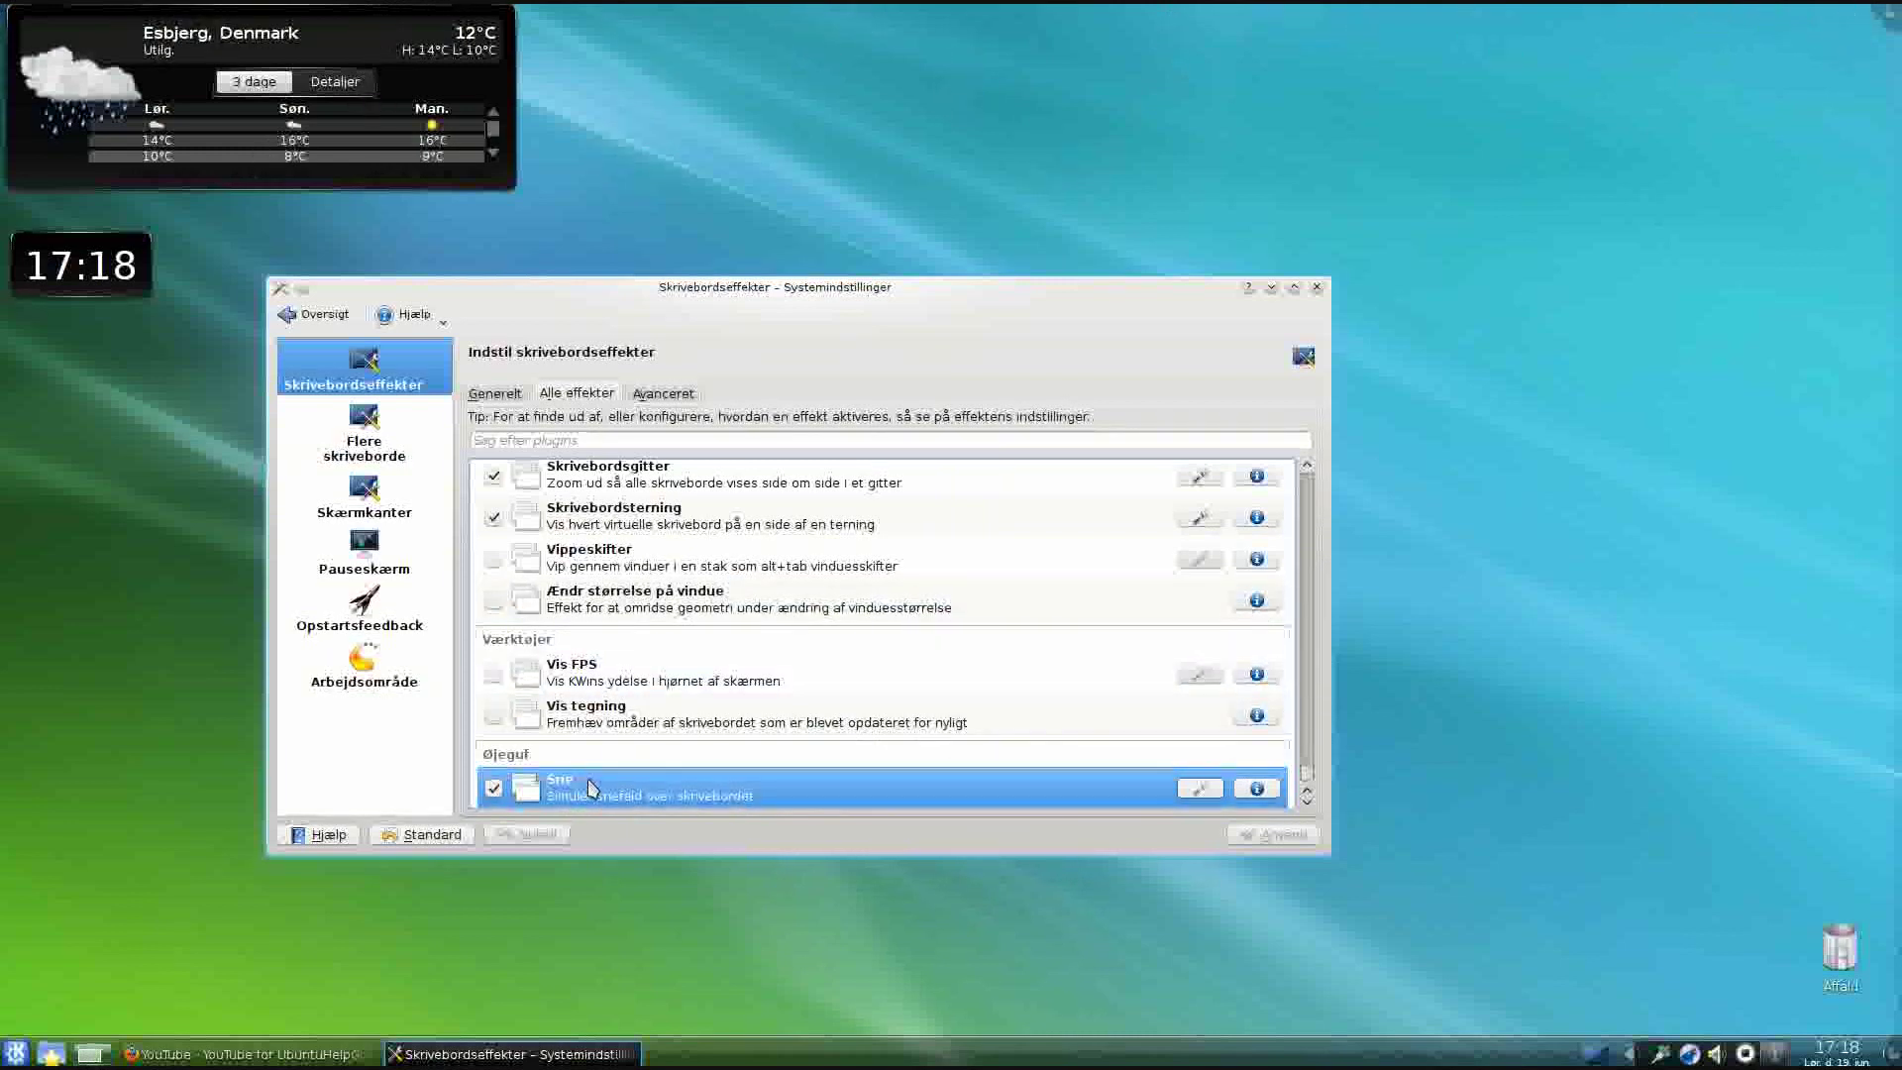
# Untick Sne, discard the unsaved changes with Kassér, and close System Settings
pyautogui.click(493, 792)
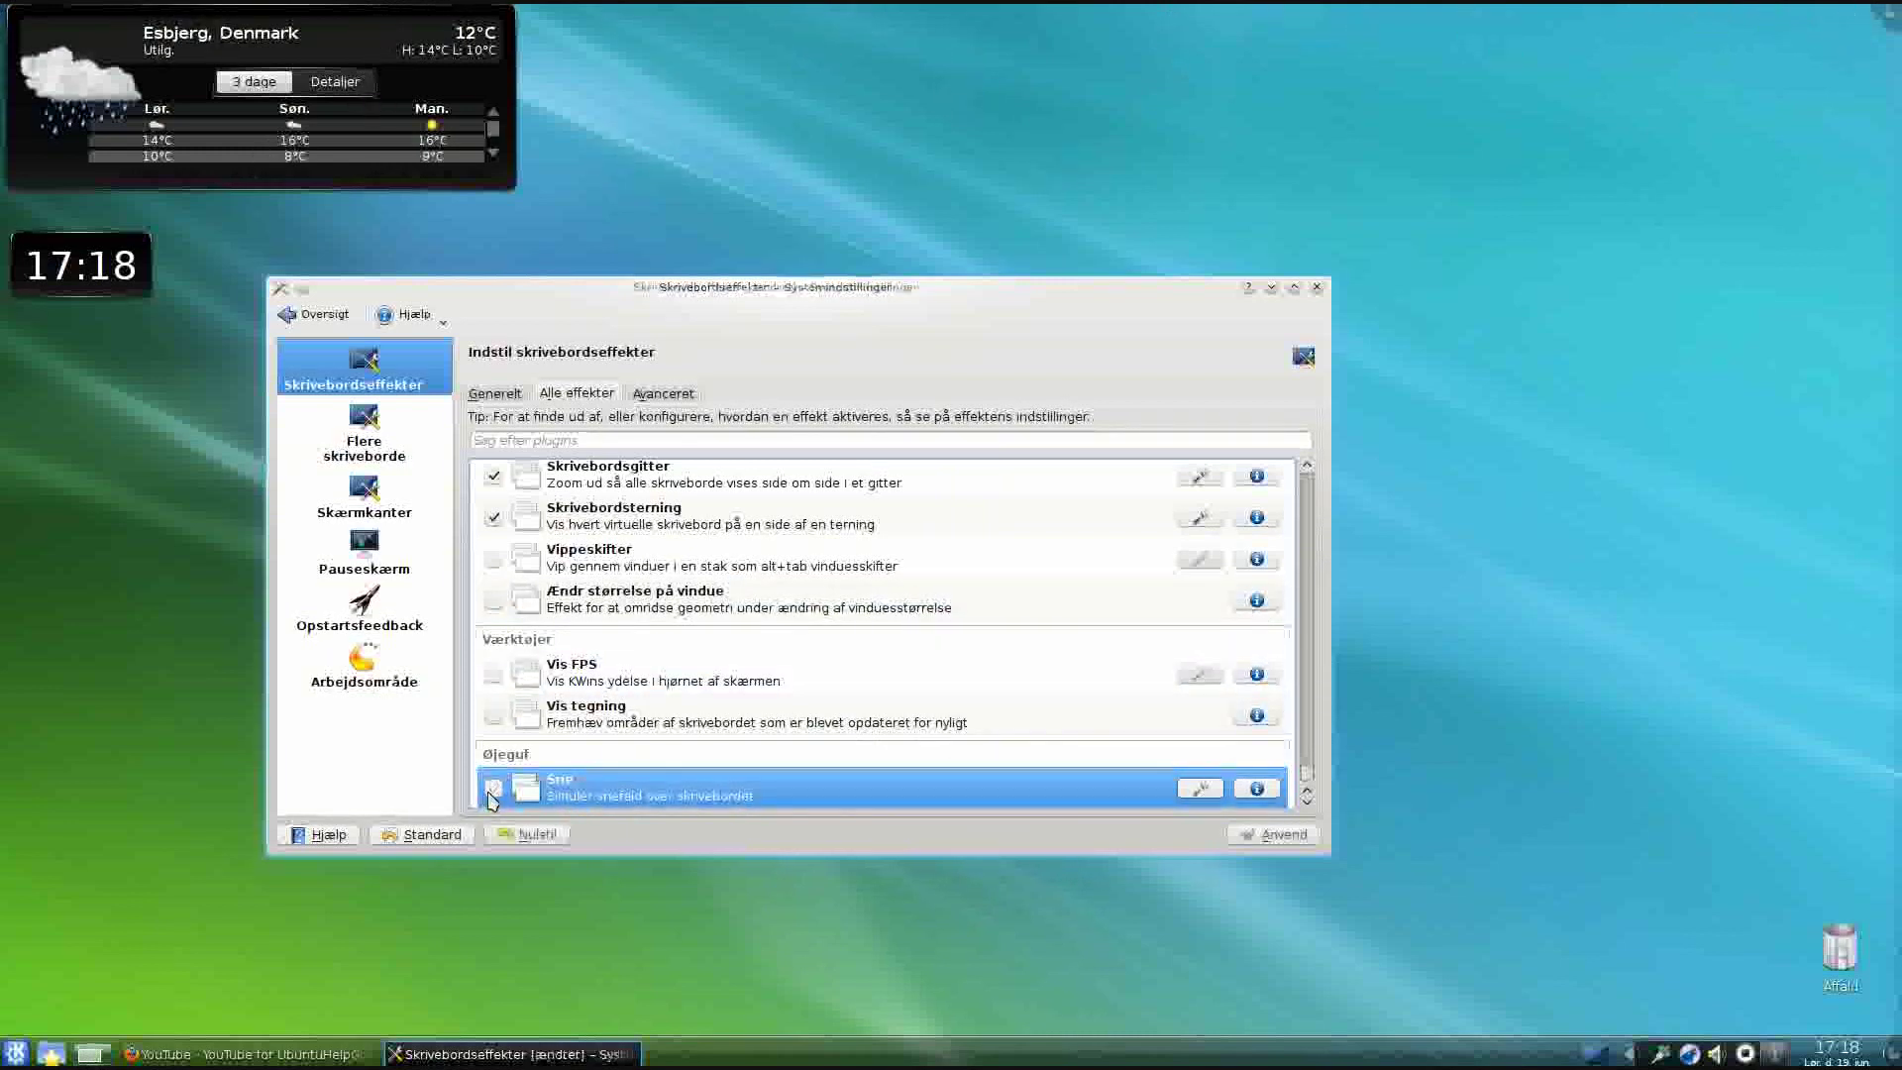
pyautogui.click(394, 568)
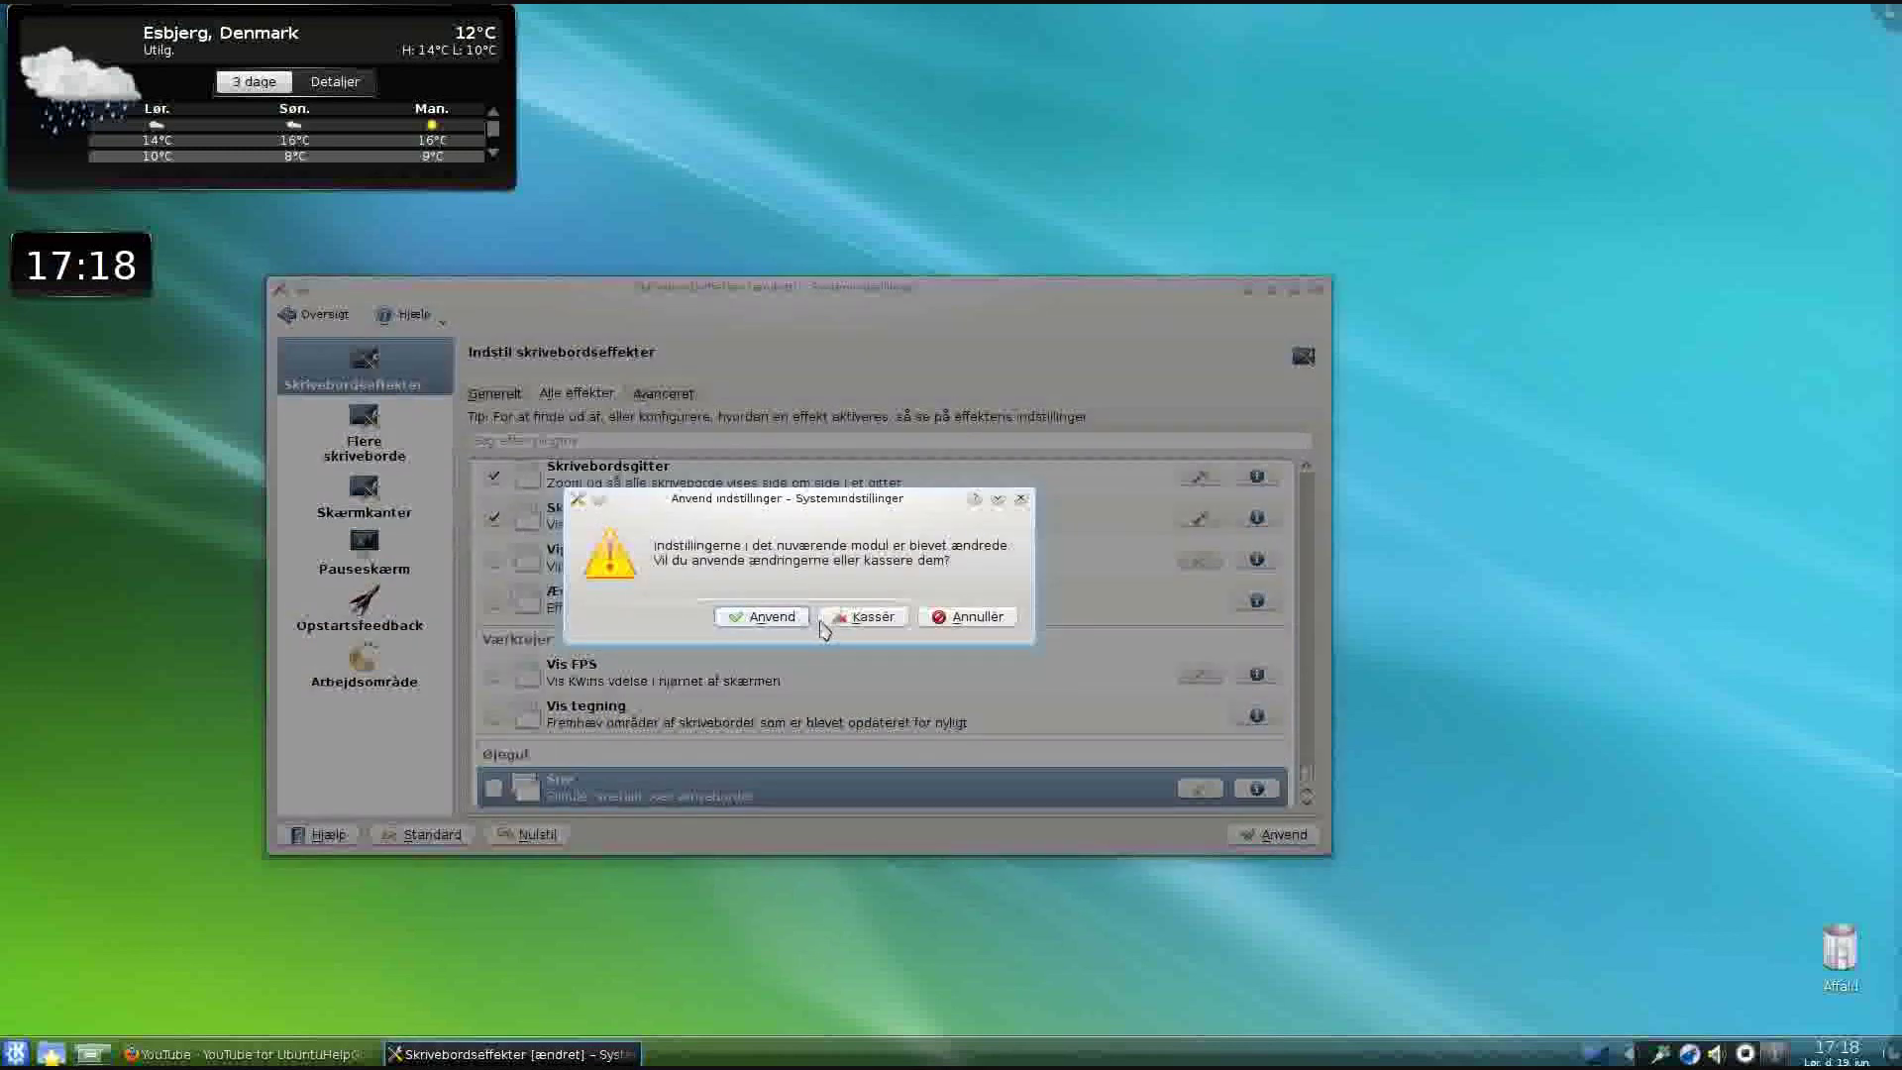
pyautogui.click(838, 621)
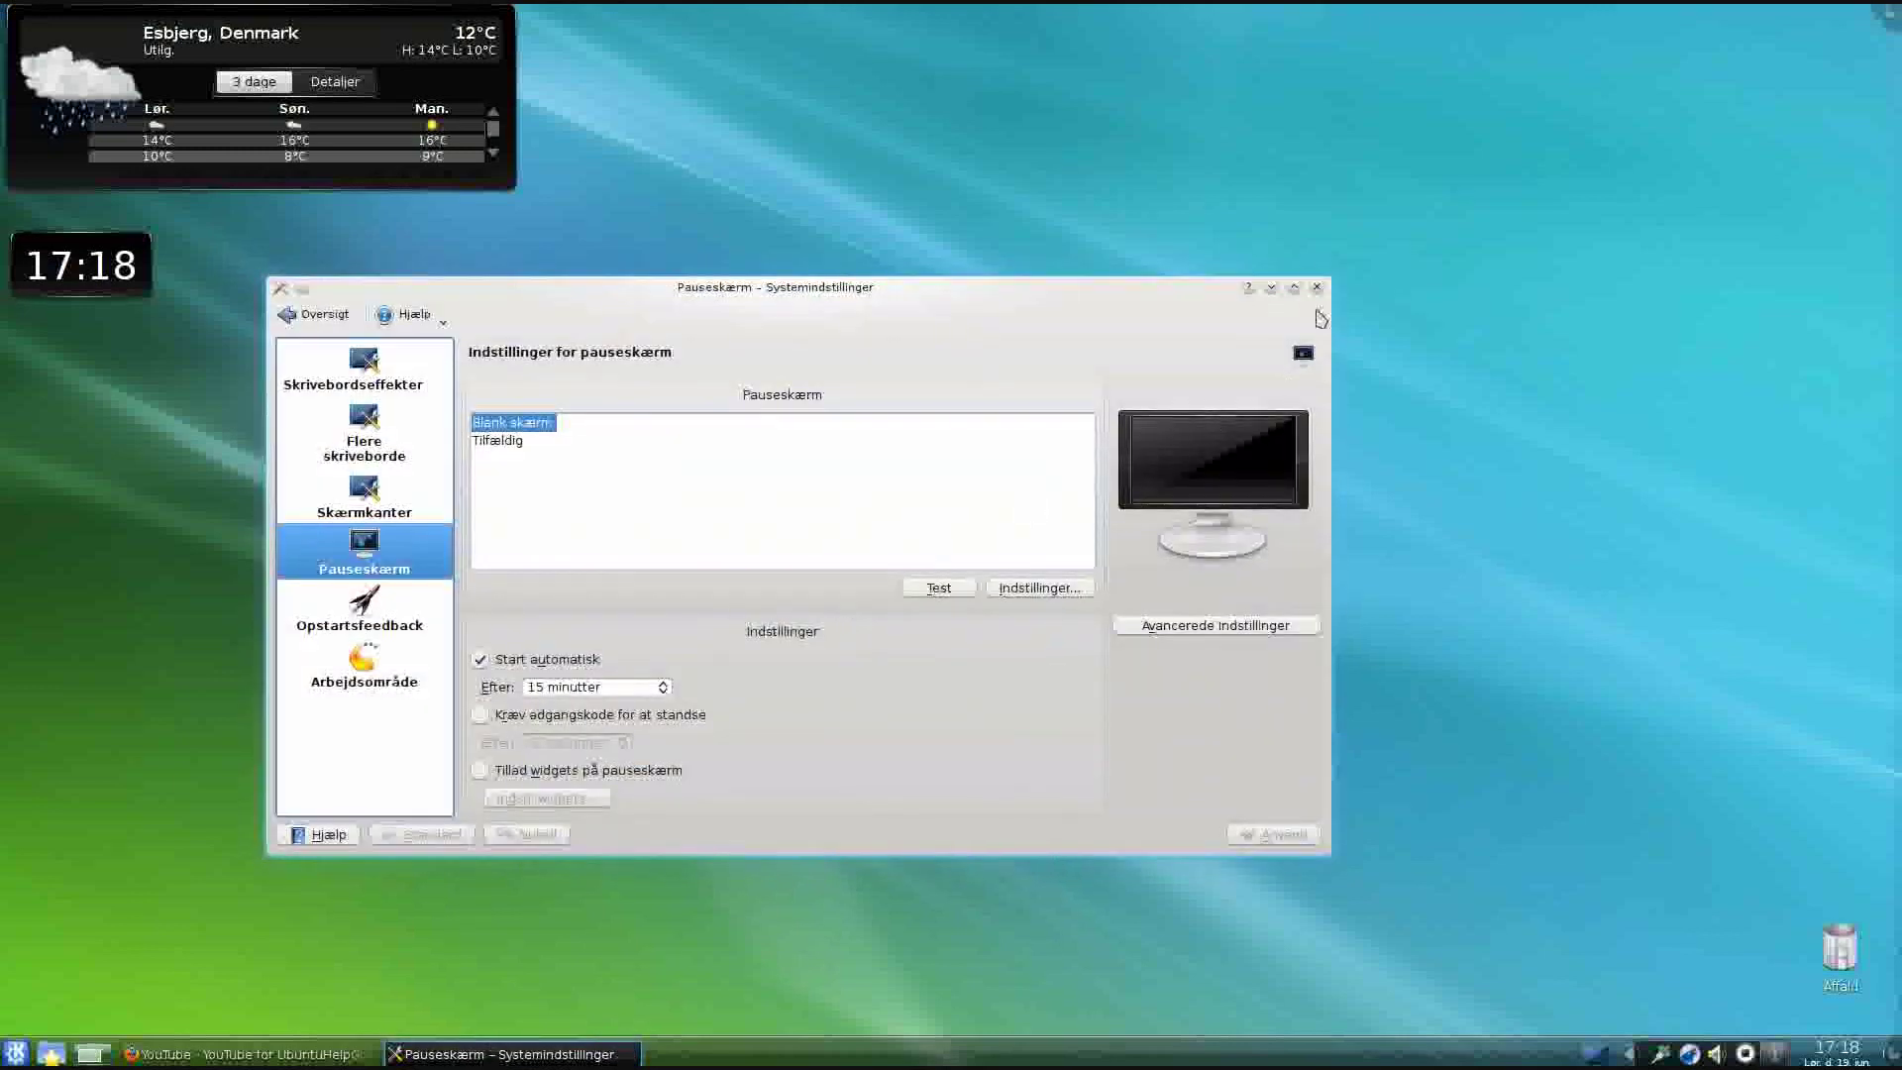
pyautogui.click(1318, 288)
# Open the desktop wallpaper settings from the context menu and move the dialog up-left
pyautogui.rightClick(912, 387)
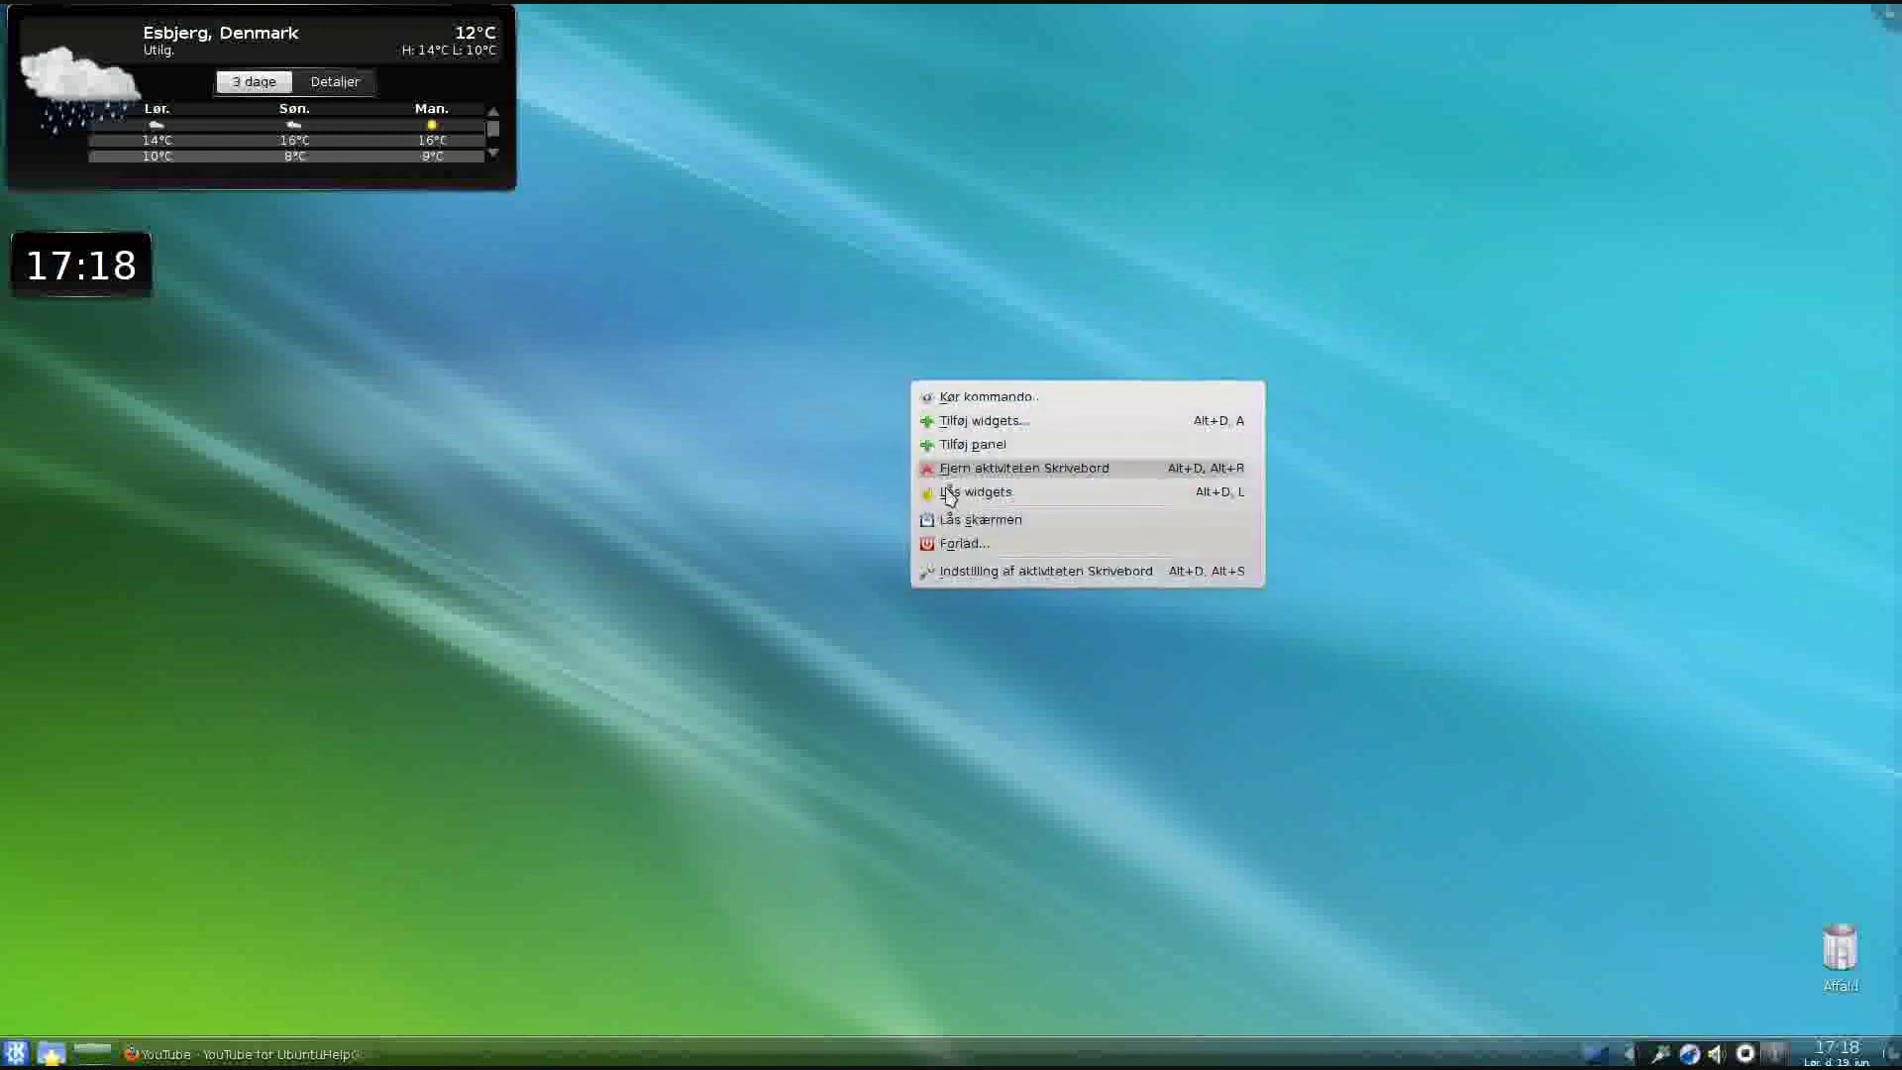
pyautogui.click(978, 572)
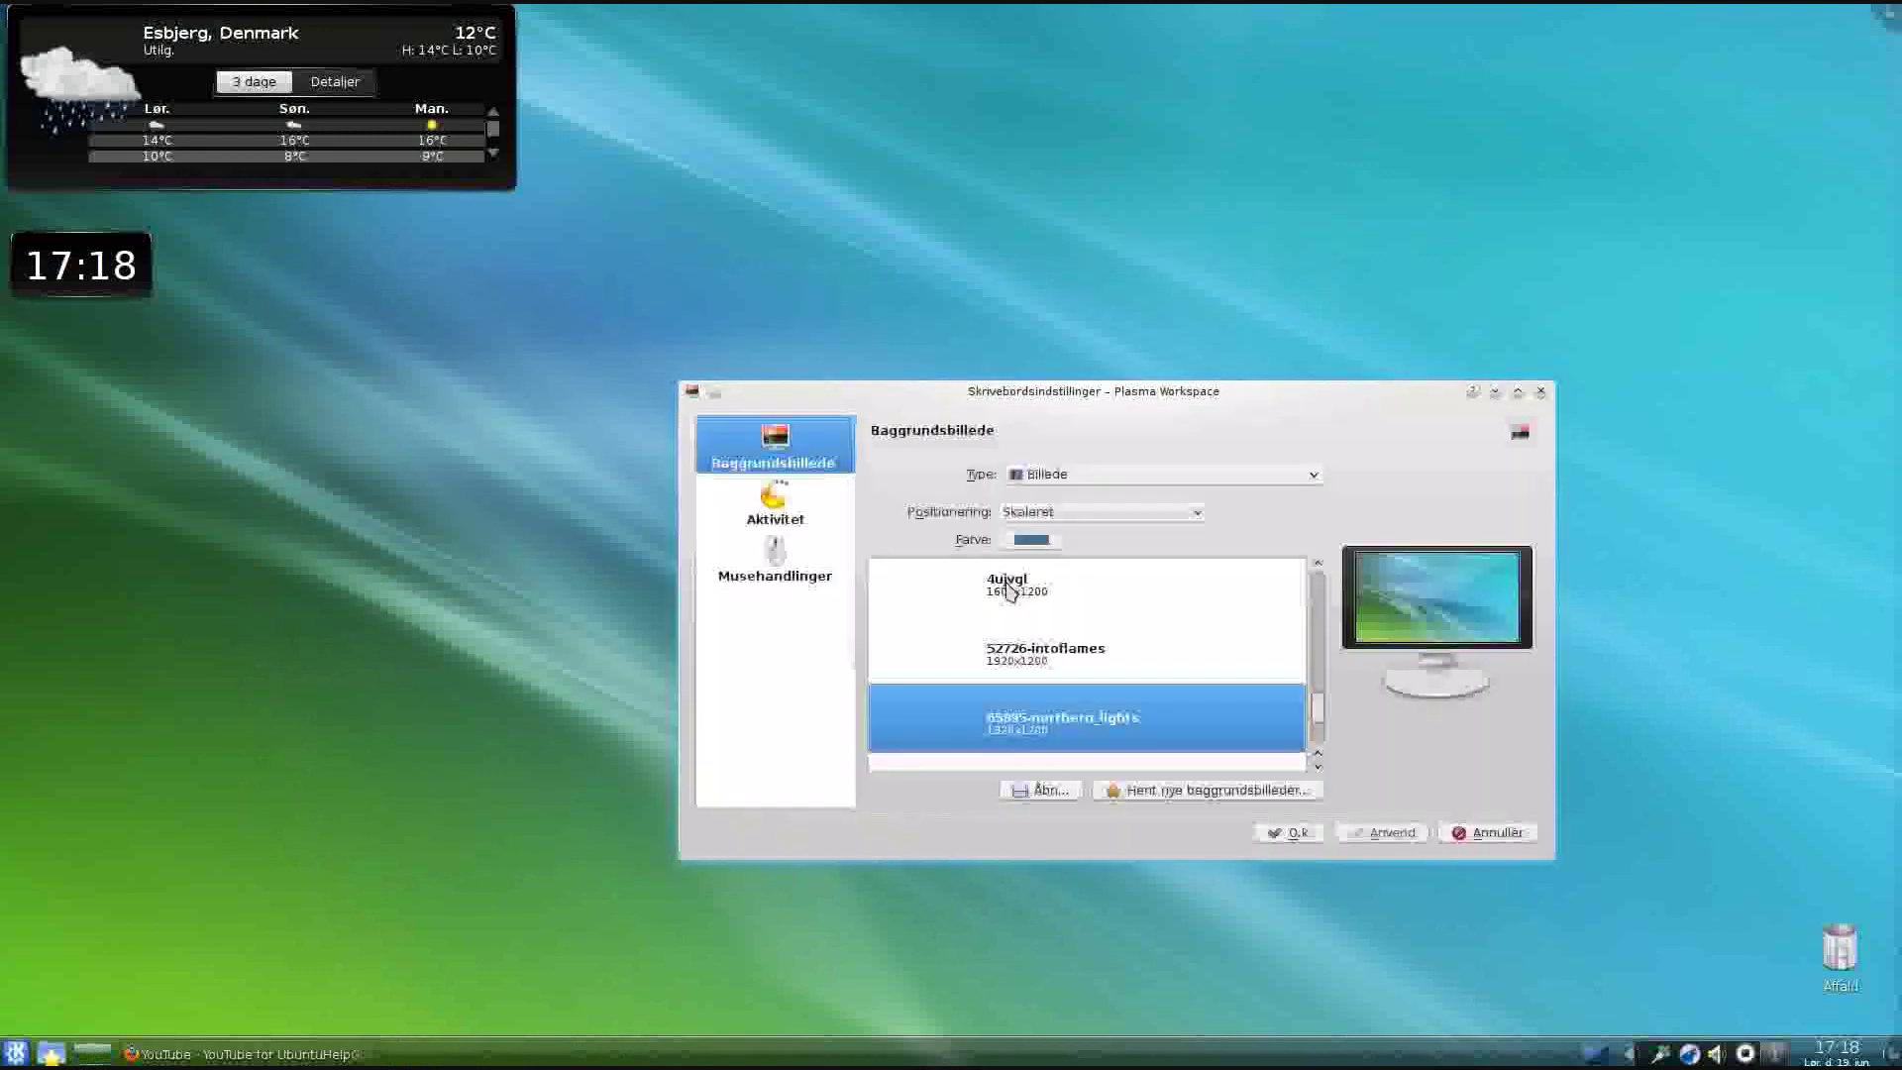
pyautogui.moveTo(1110, 405); pyautogui.dragTo(953, 280)
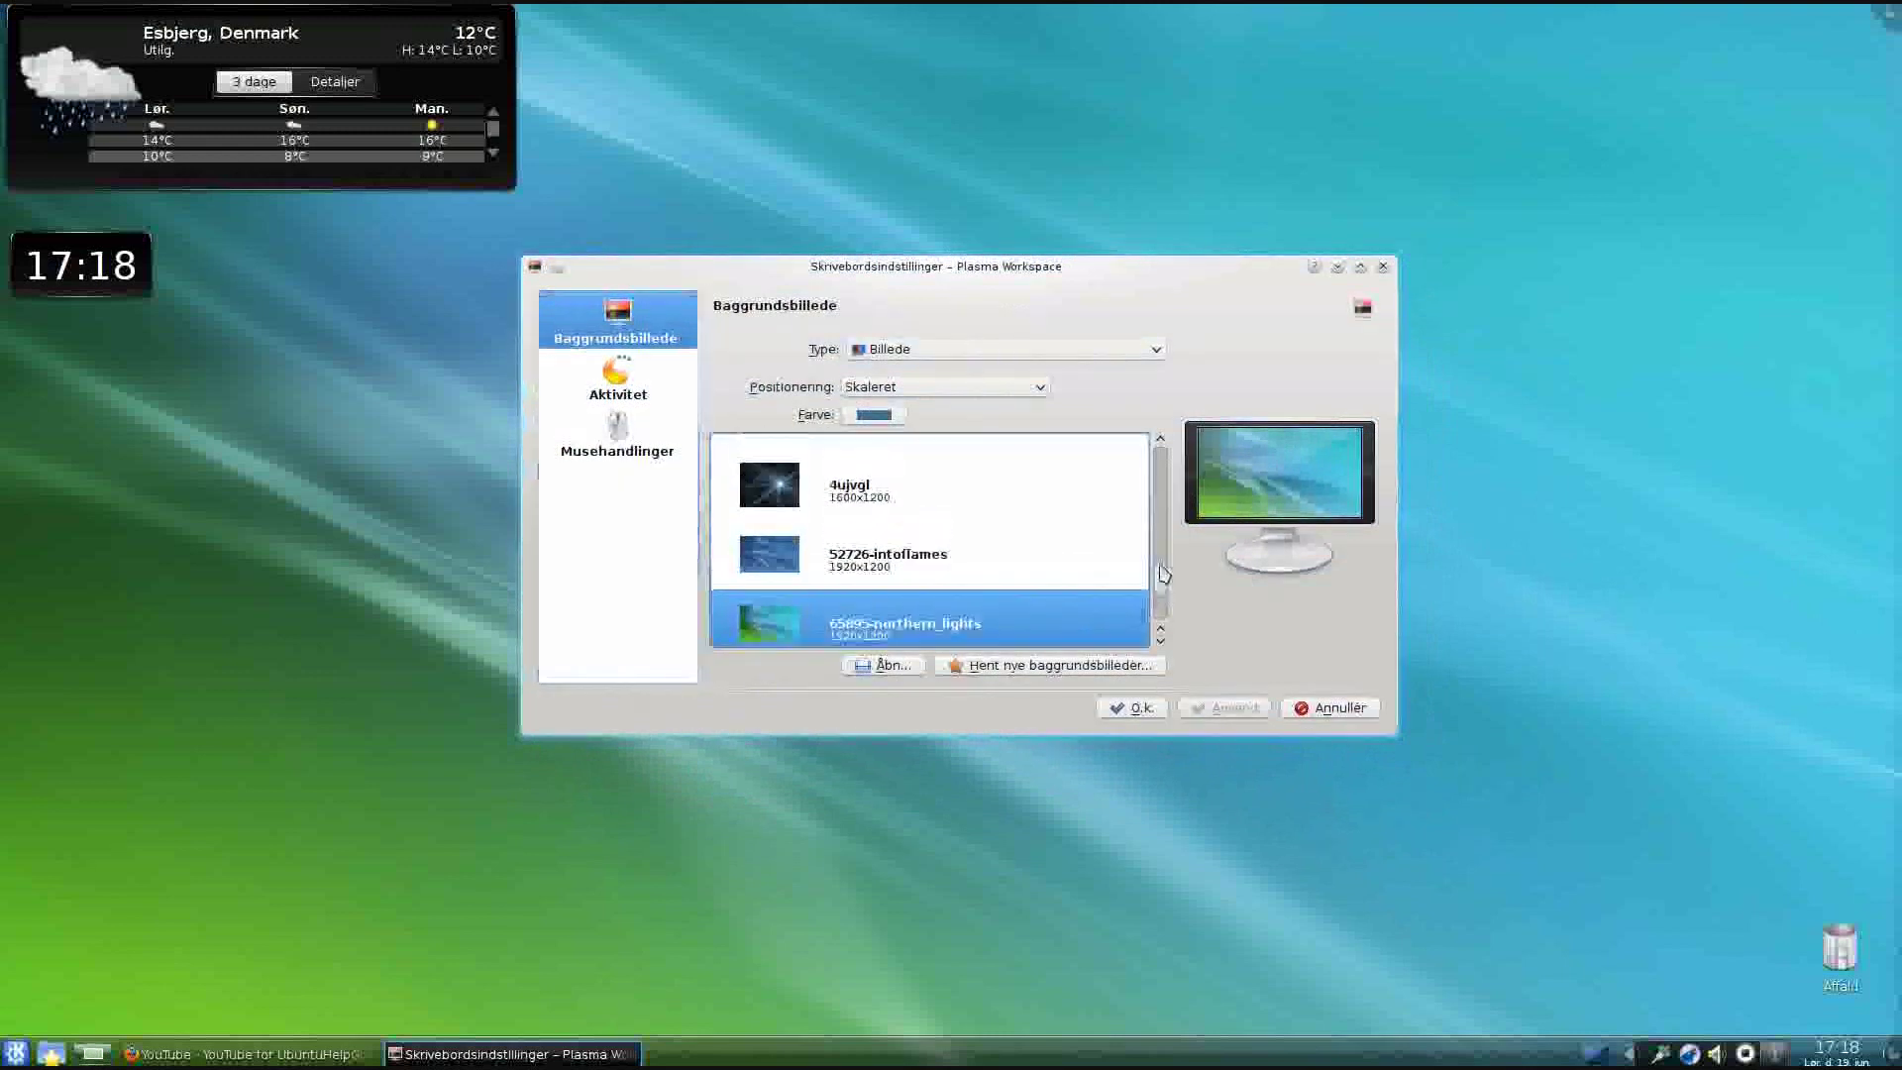
pyautogui.moveTo(1161, 486)
pyautogui.mouseDown()
pyautogui.moveTo(1163, 575)
pyautogui.moveTo(1160, 461)
pyautogui.mouseUp()
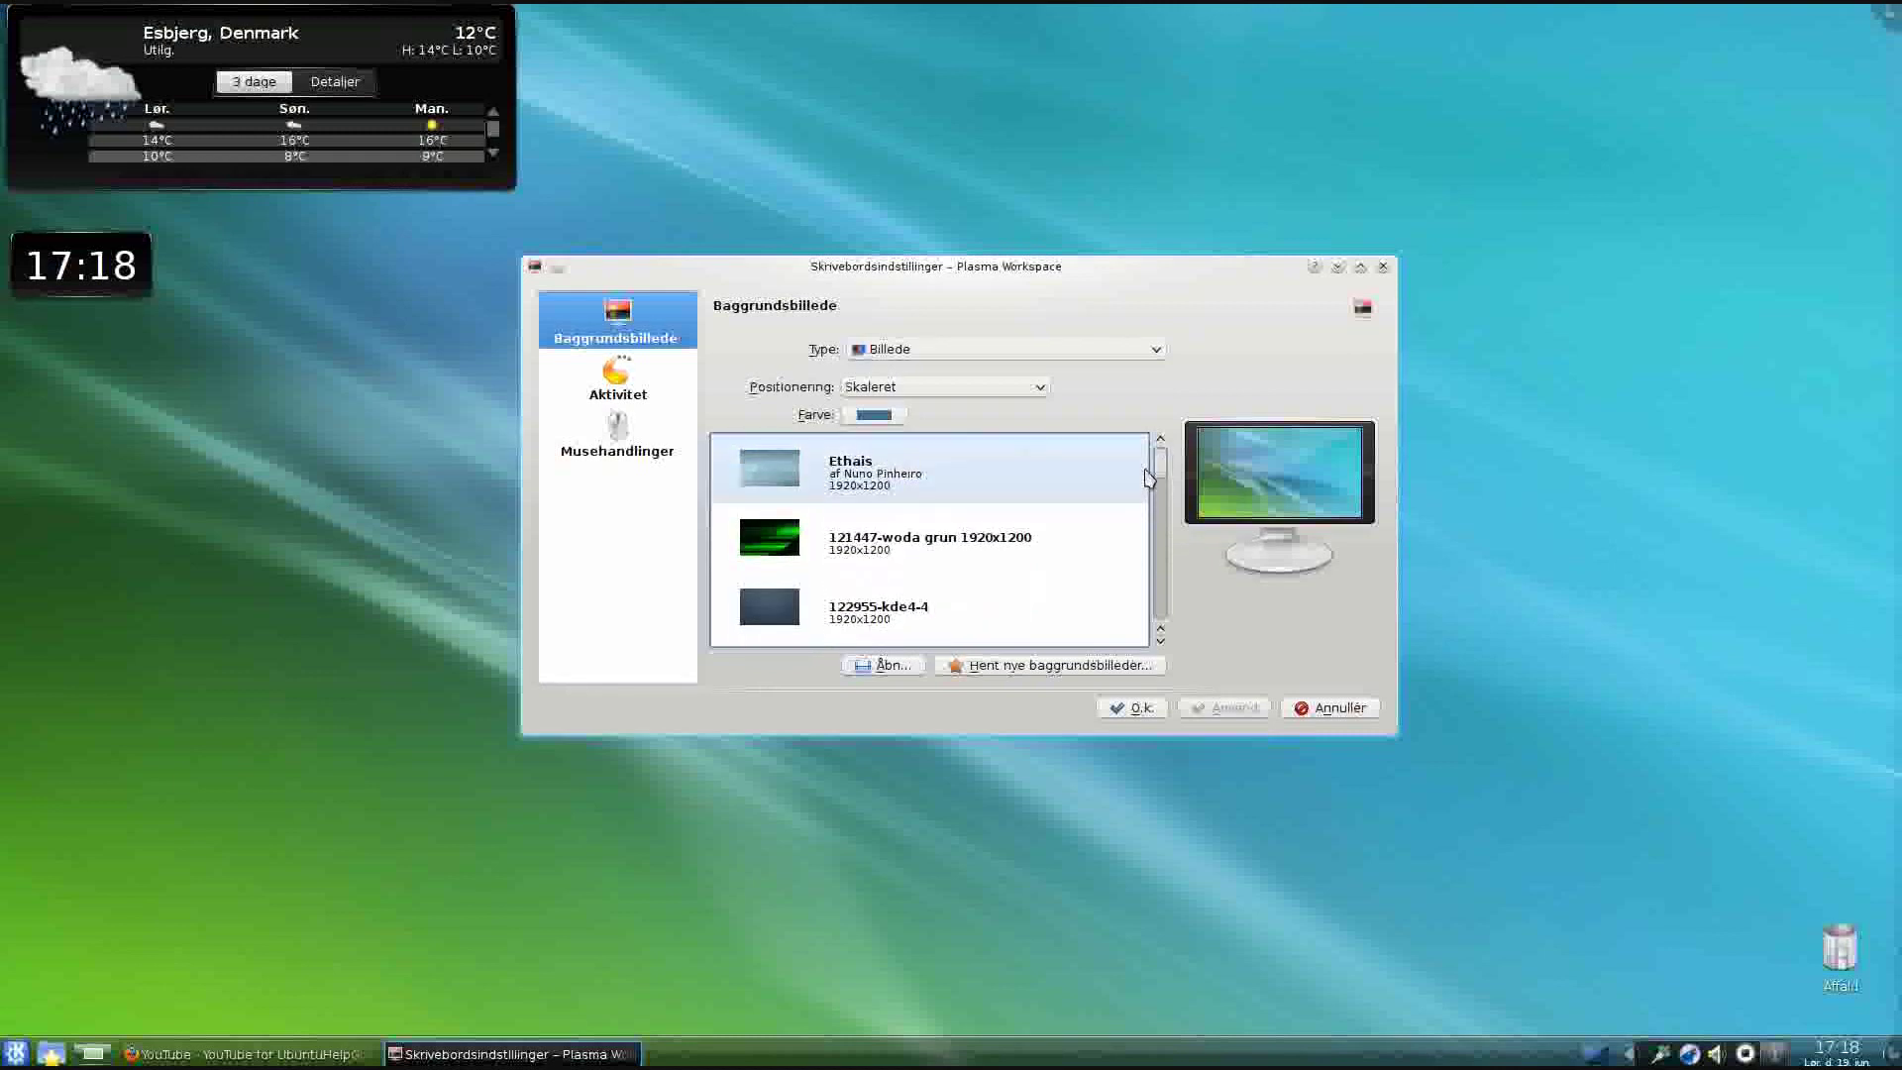
# Apply the 122955-kde4-4 wallpaper, then minimize and restore the settings dialog to view it
pyautogui.click(931, 614)
pyautogui.click(1258, 710)
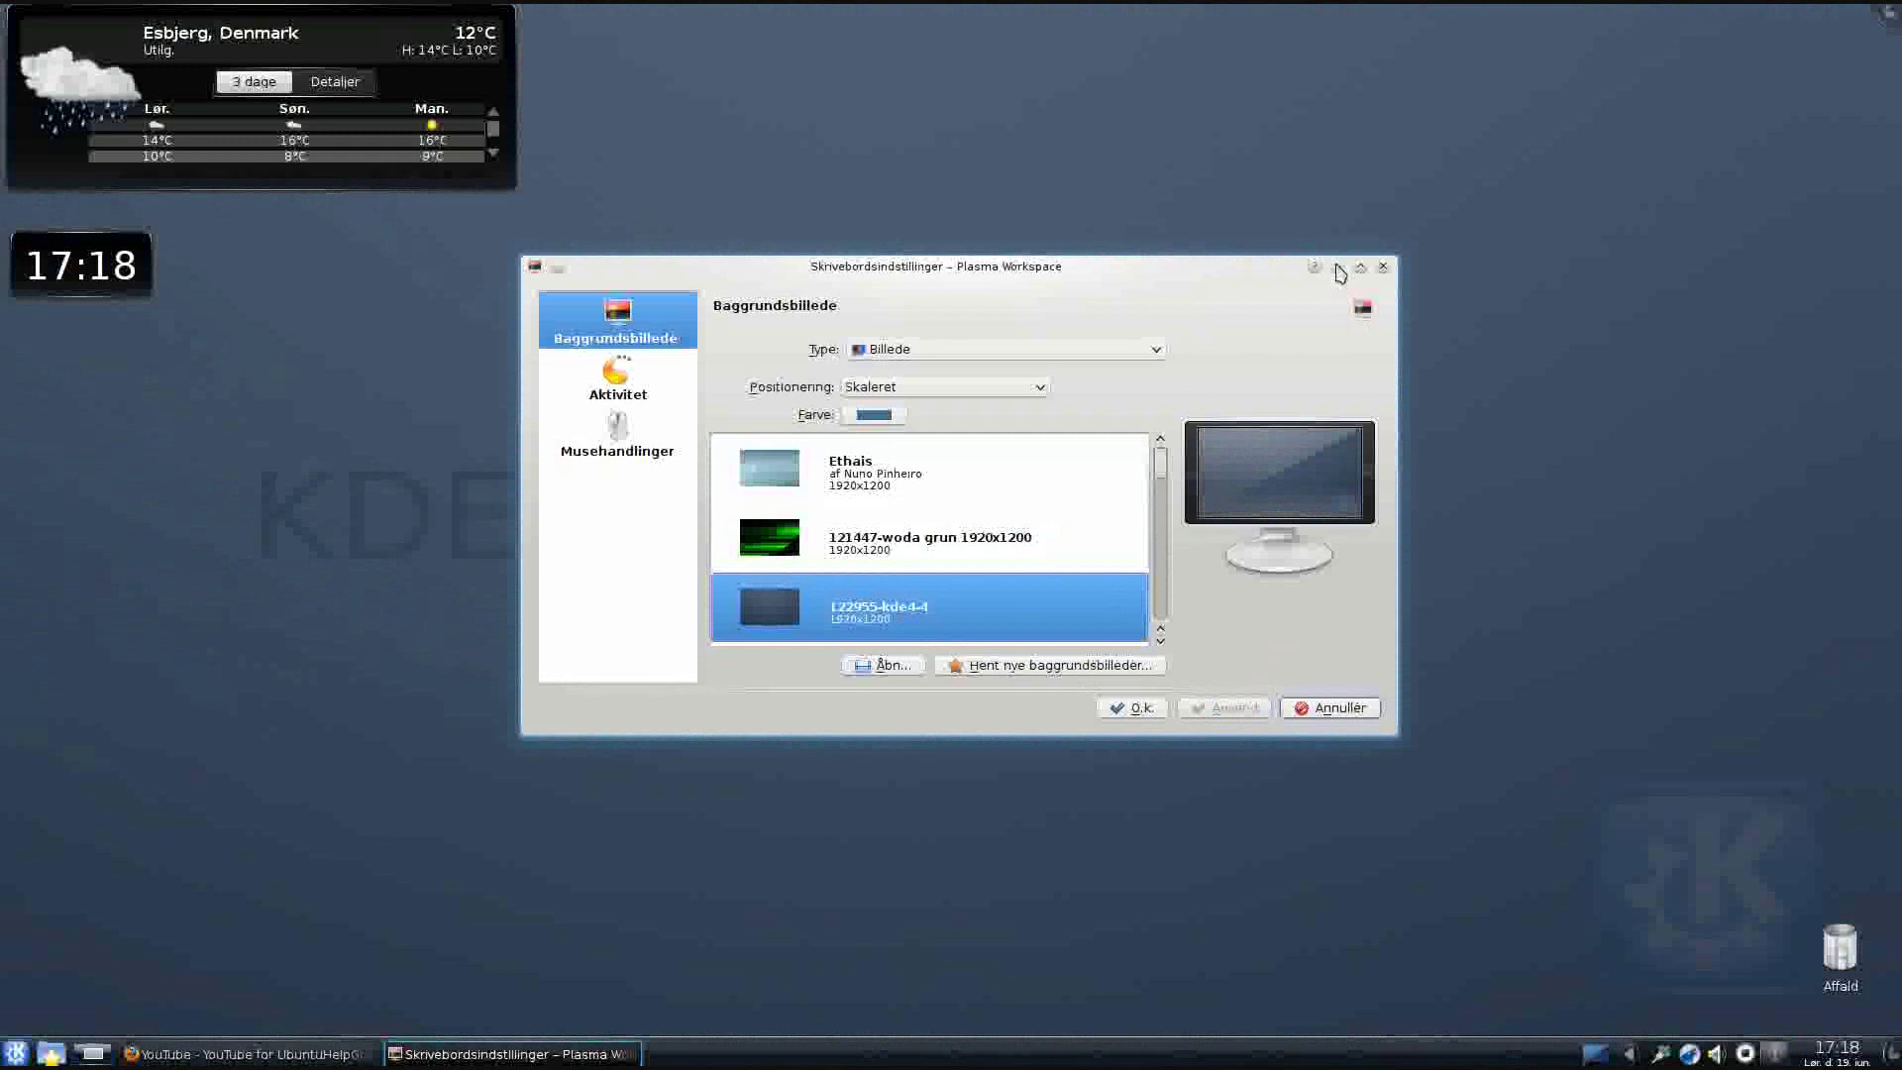
pyautogui.click(1337, 267)
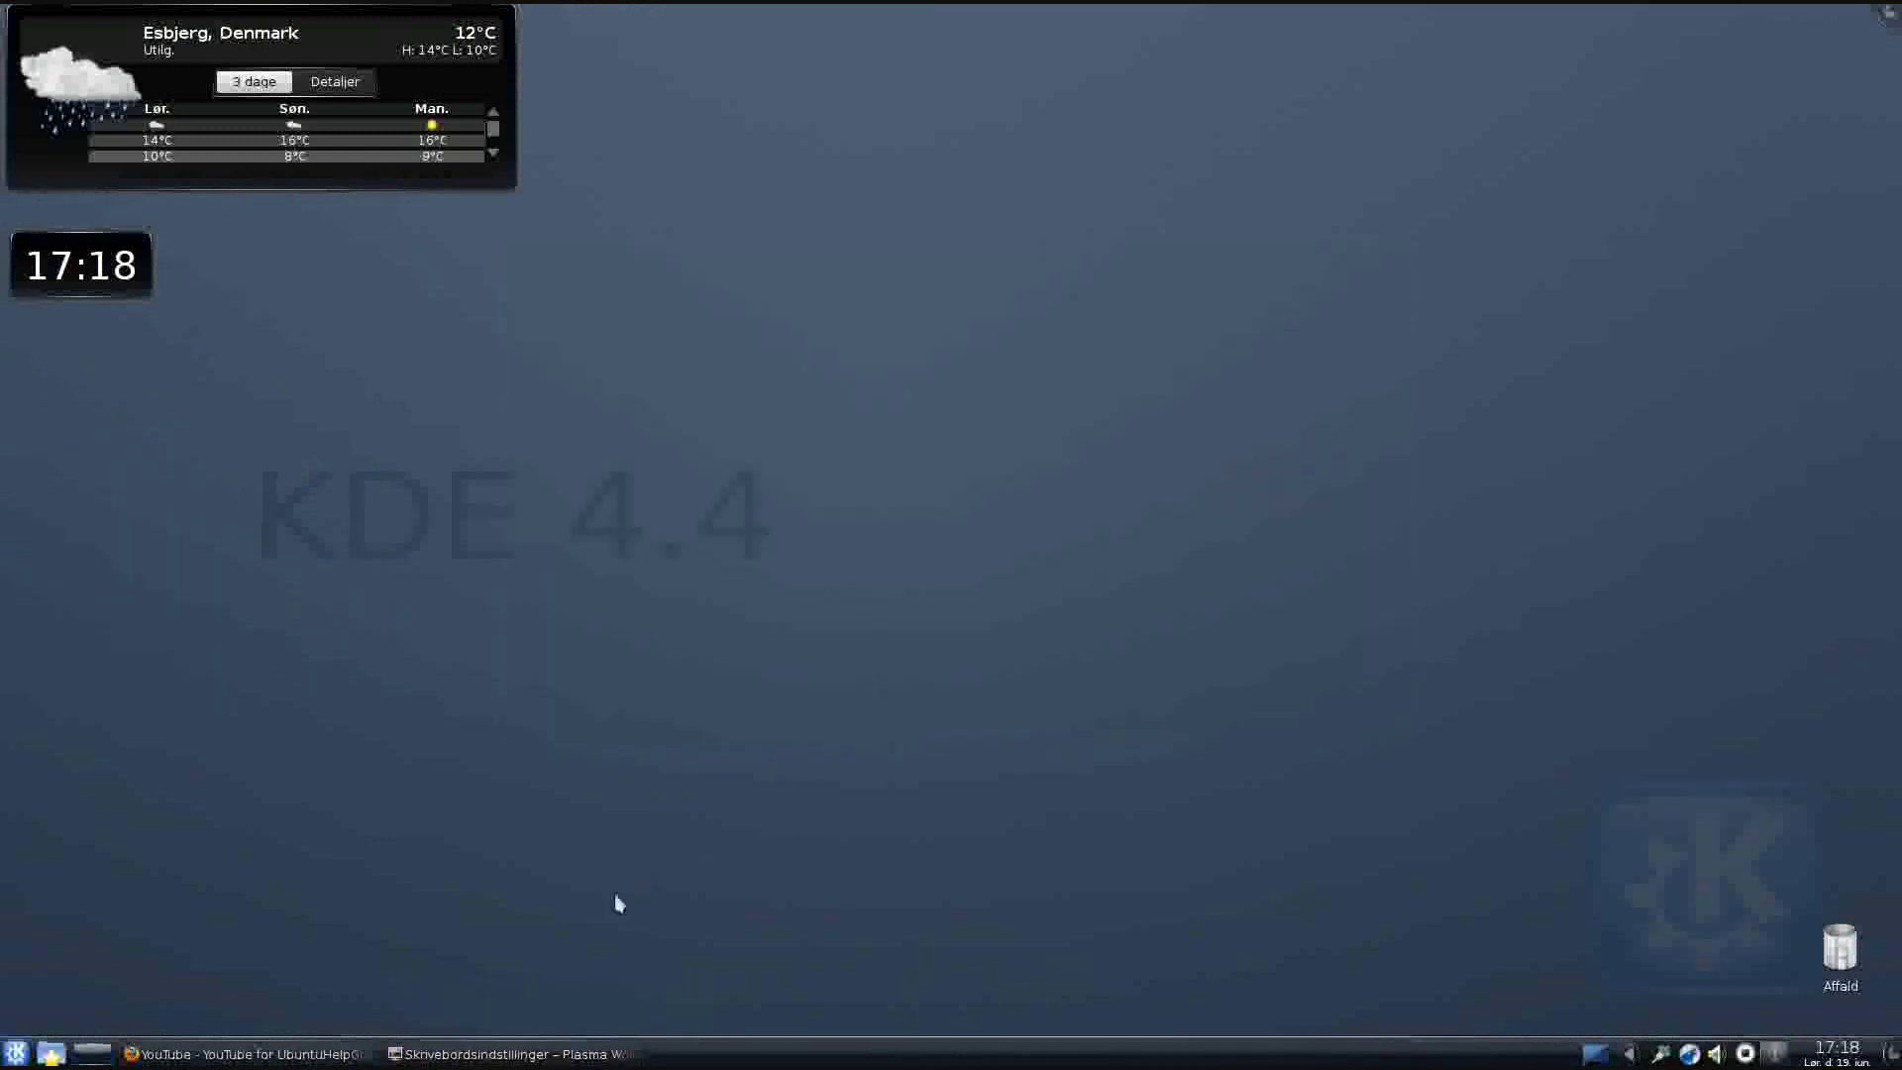
pyautogui.click(515, 1054)
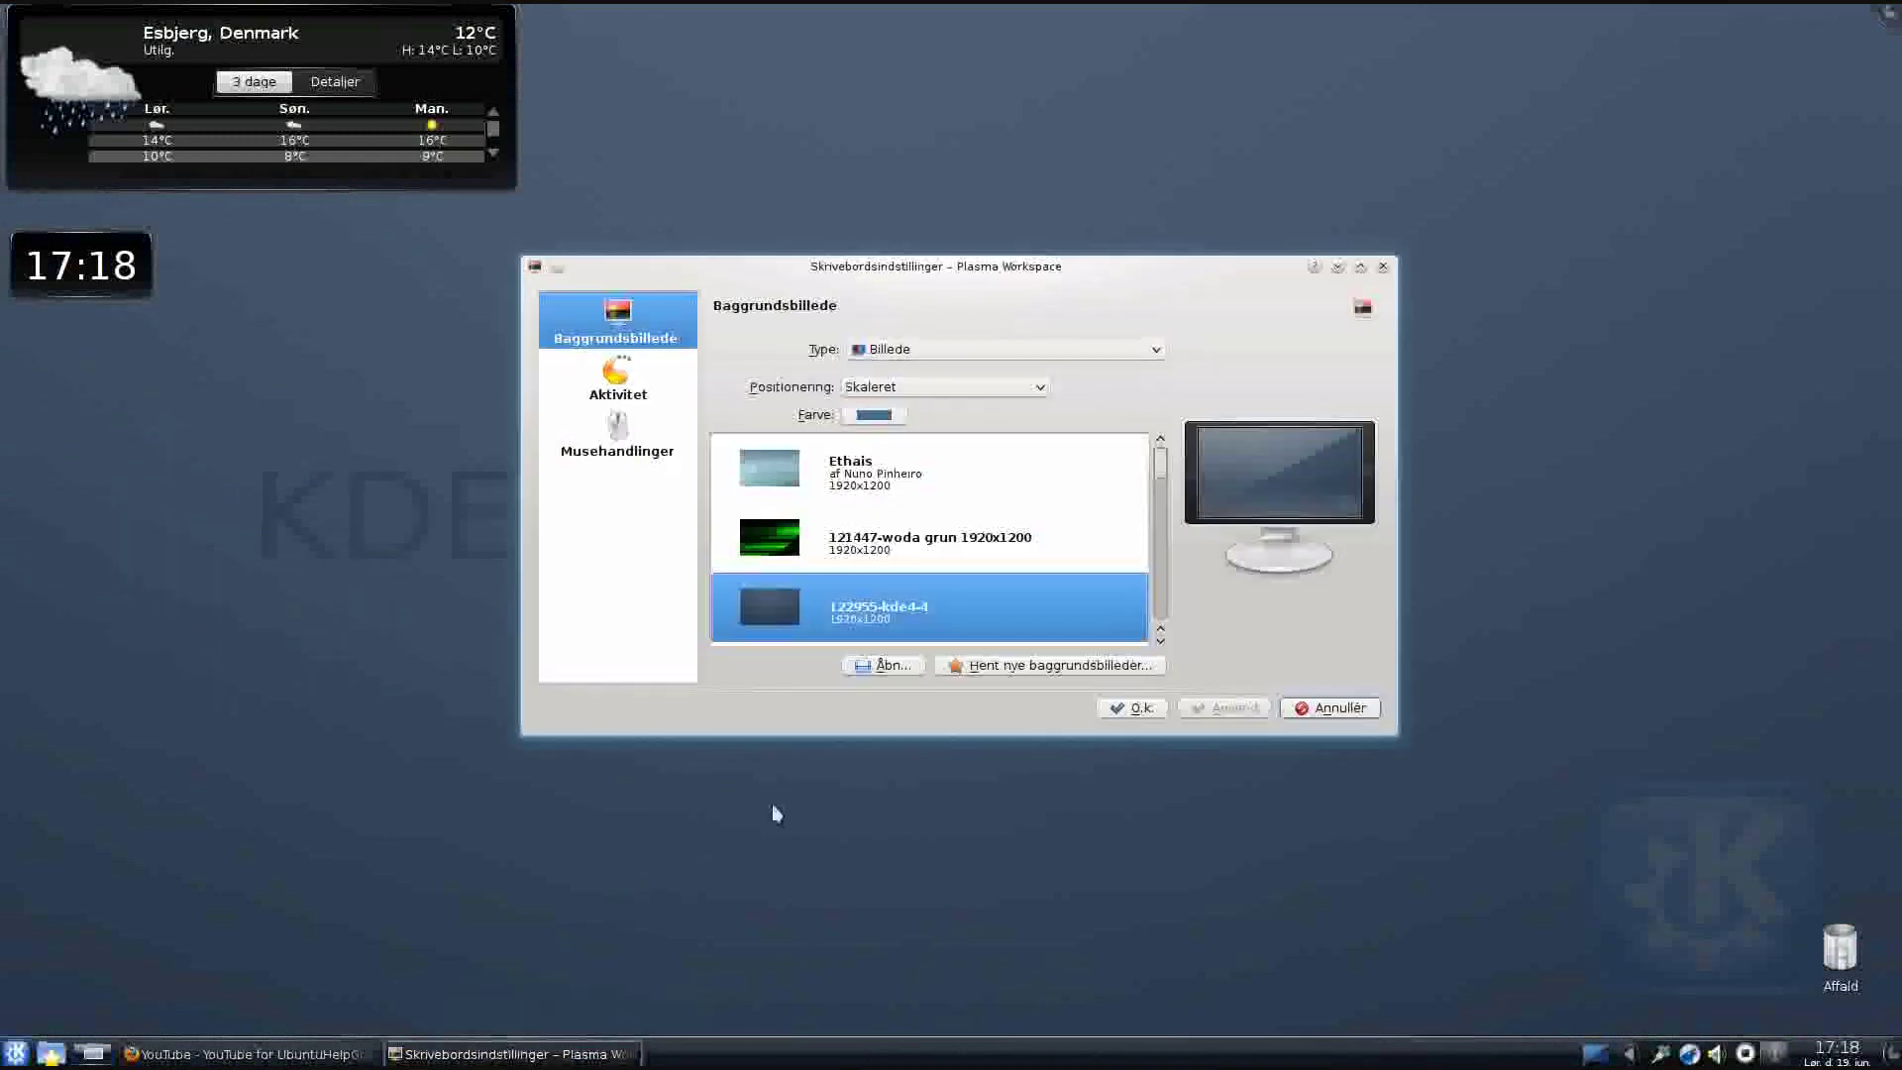
pyautogui.click(1031, 667)
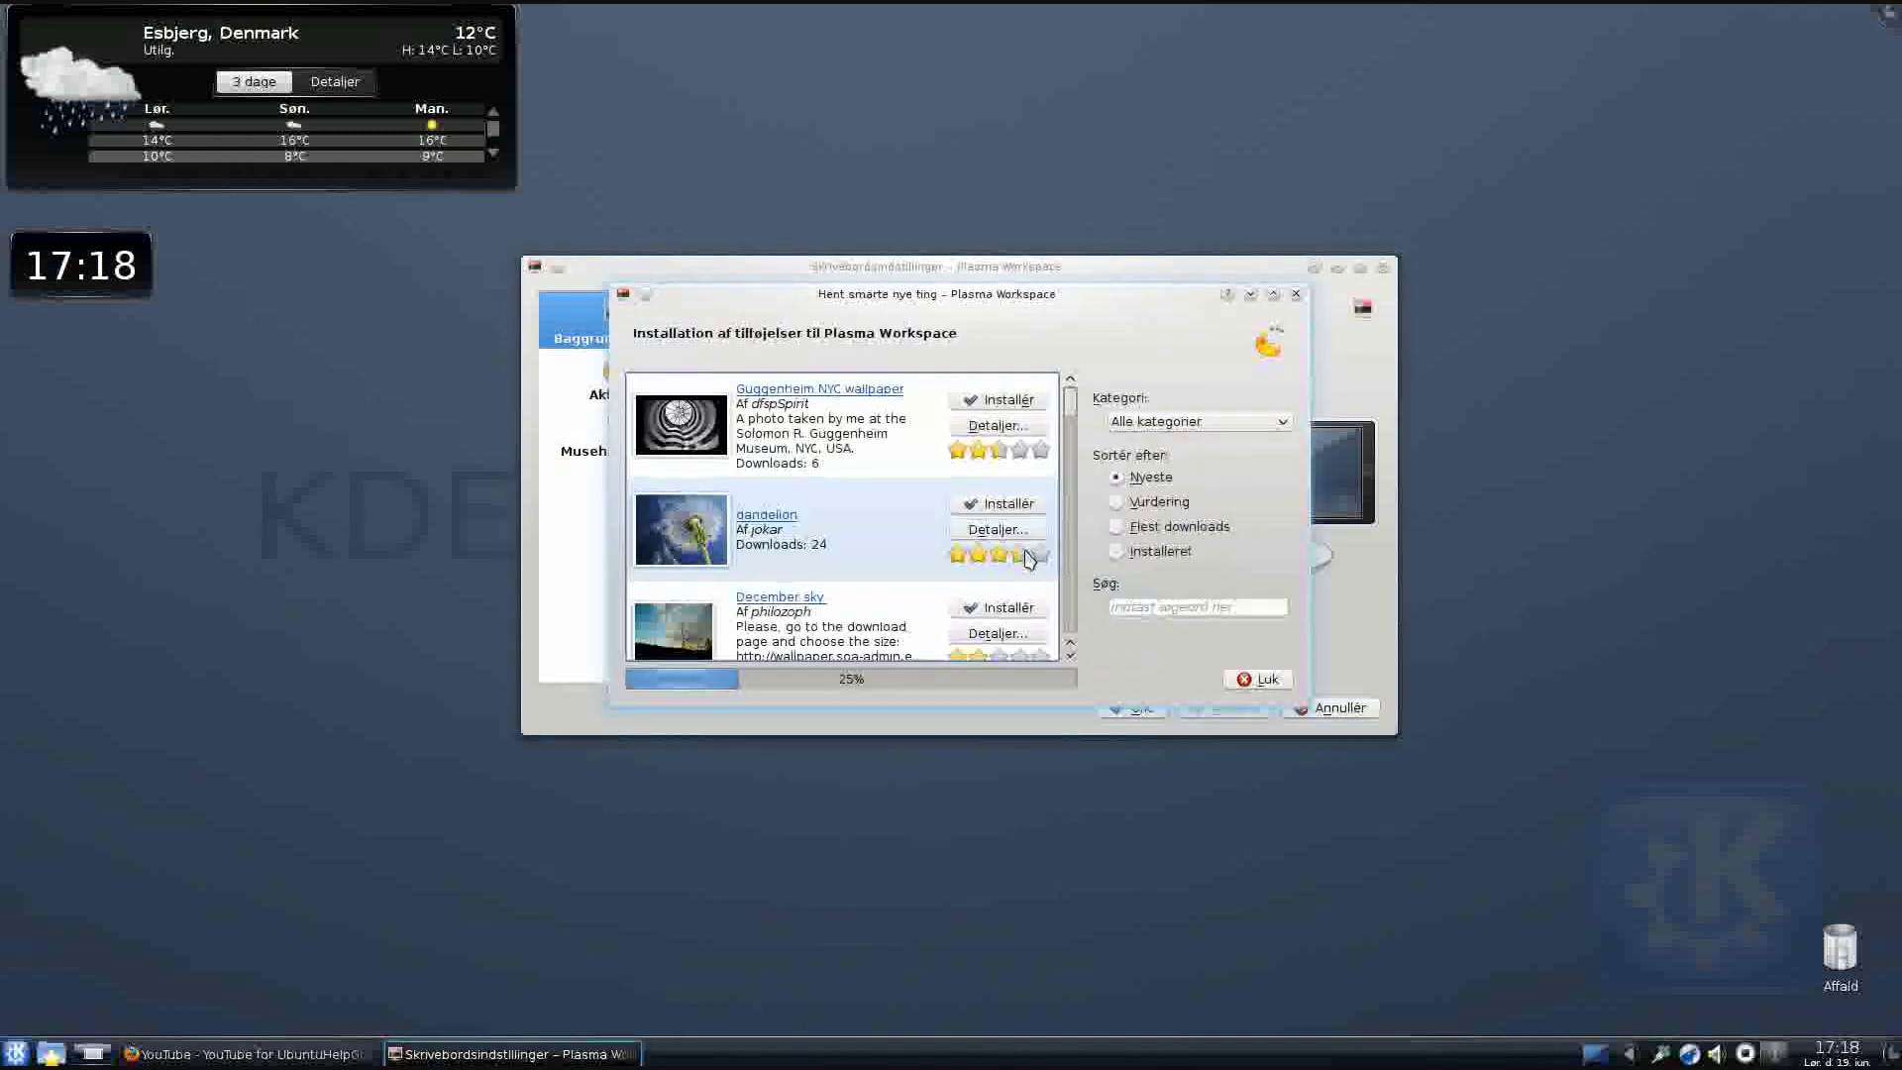
pyautogui.click(1167, 426)
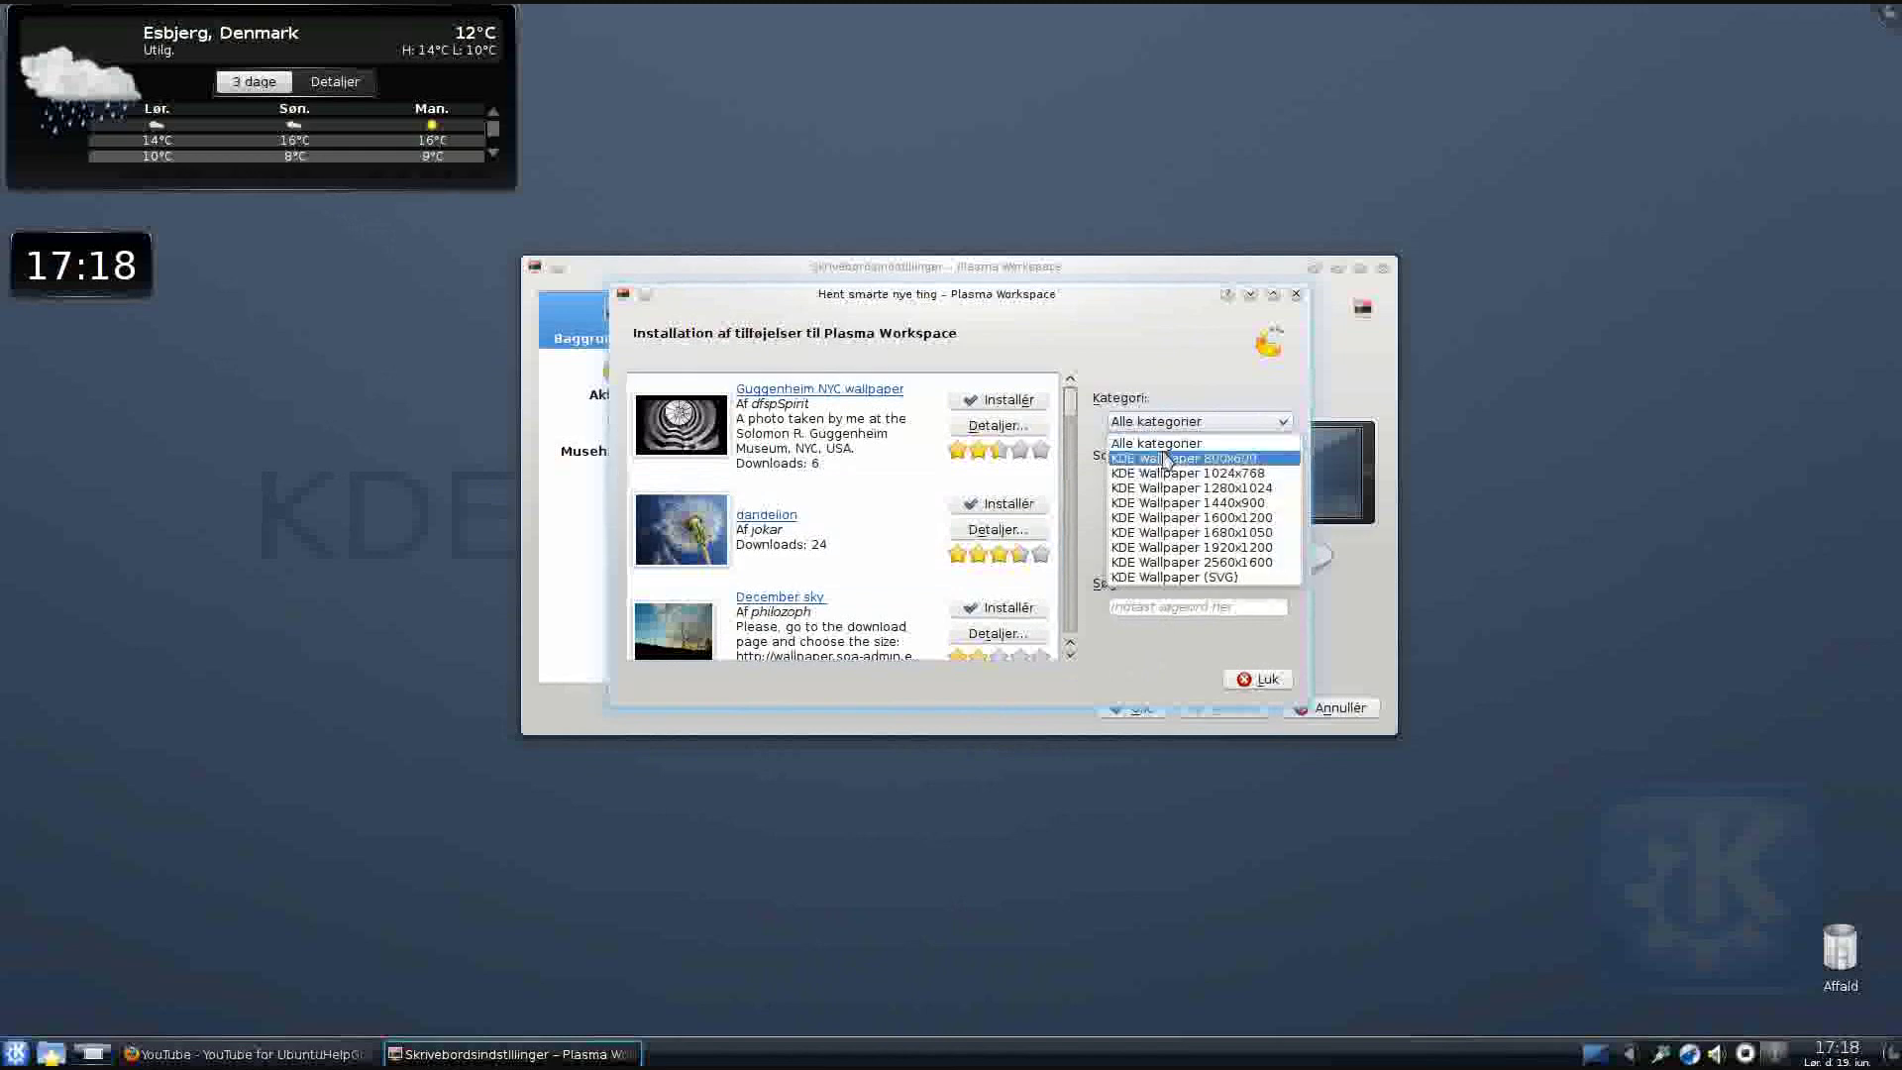
pyautogui.click(1179, 548)
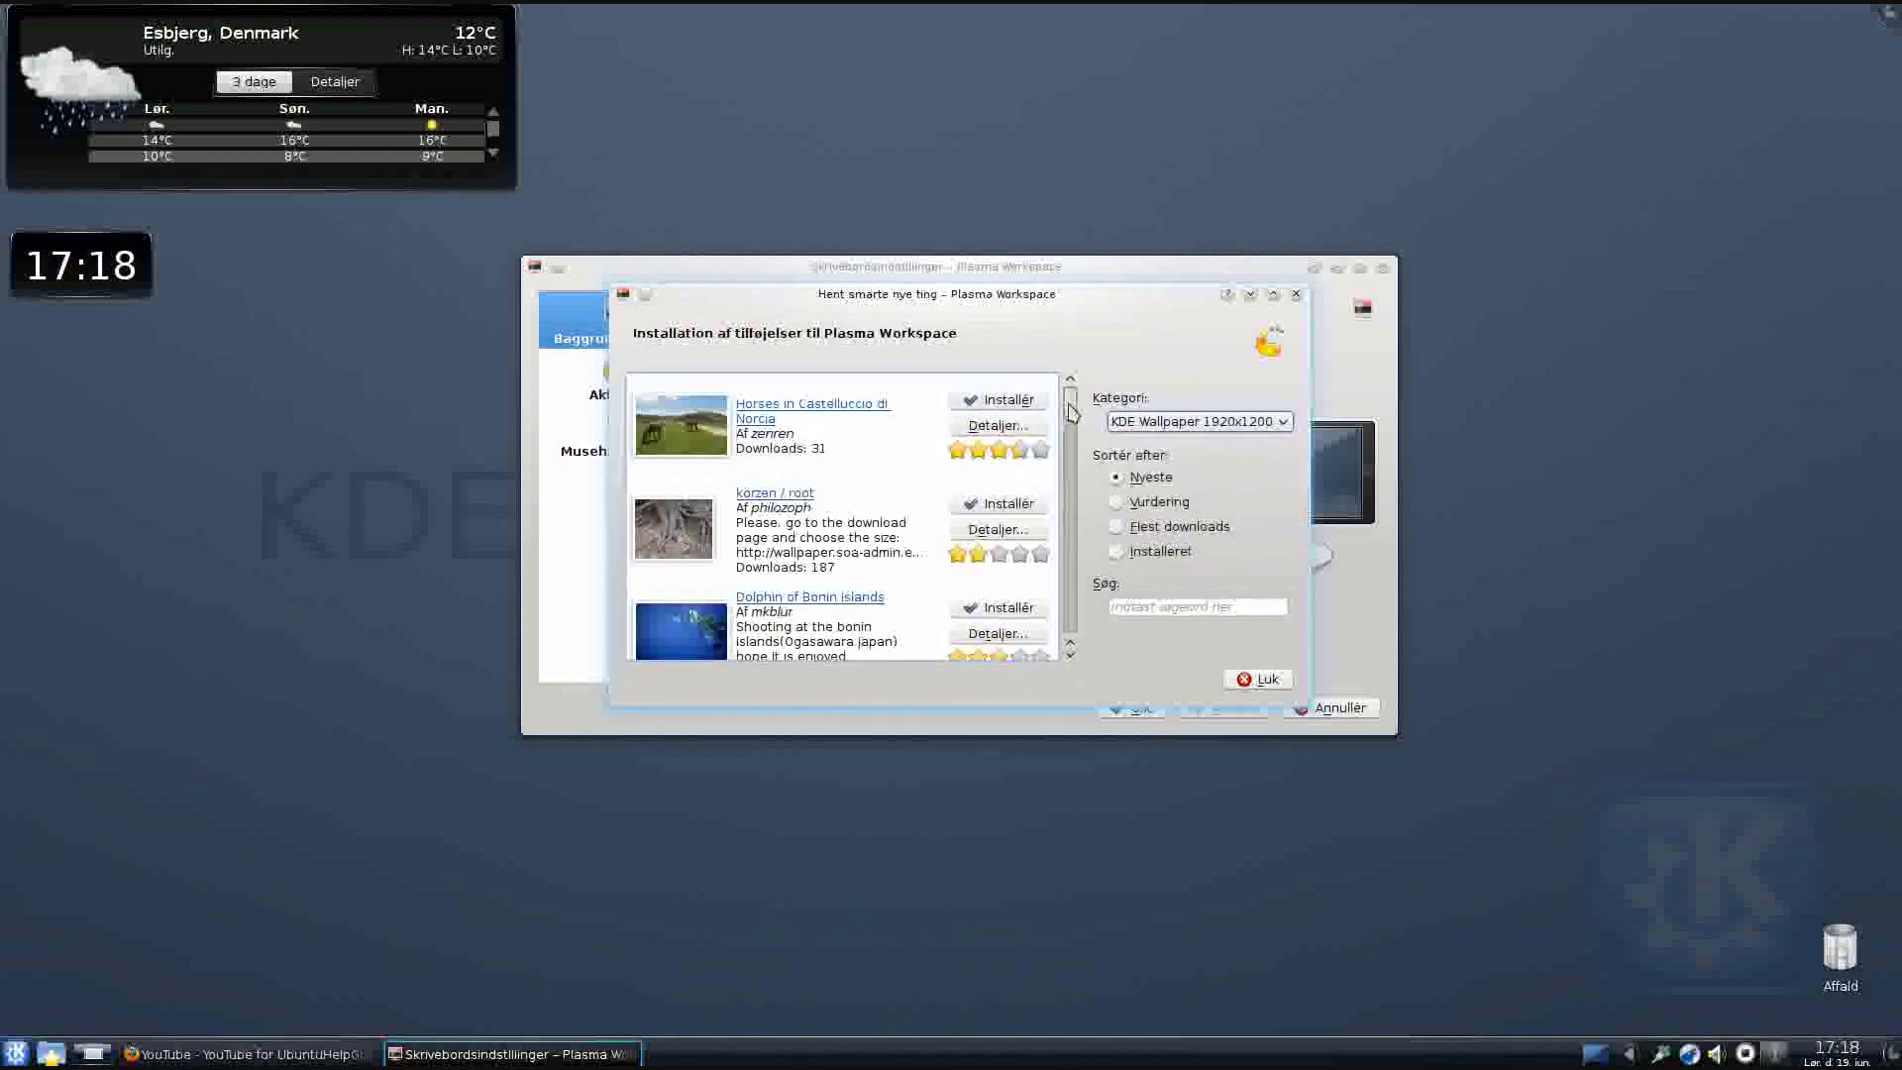
pyautogui.moveTo(1070, 404); pyautogui.dragTo(1075, 624)
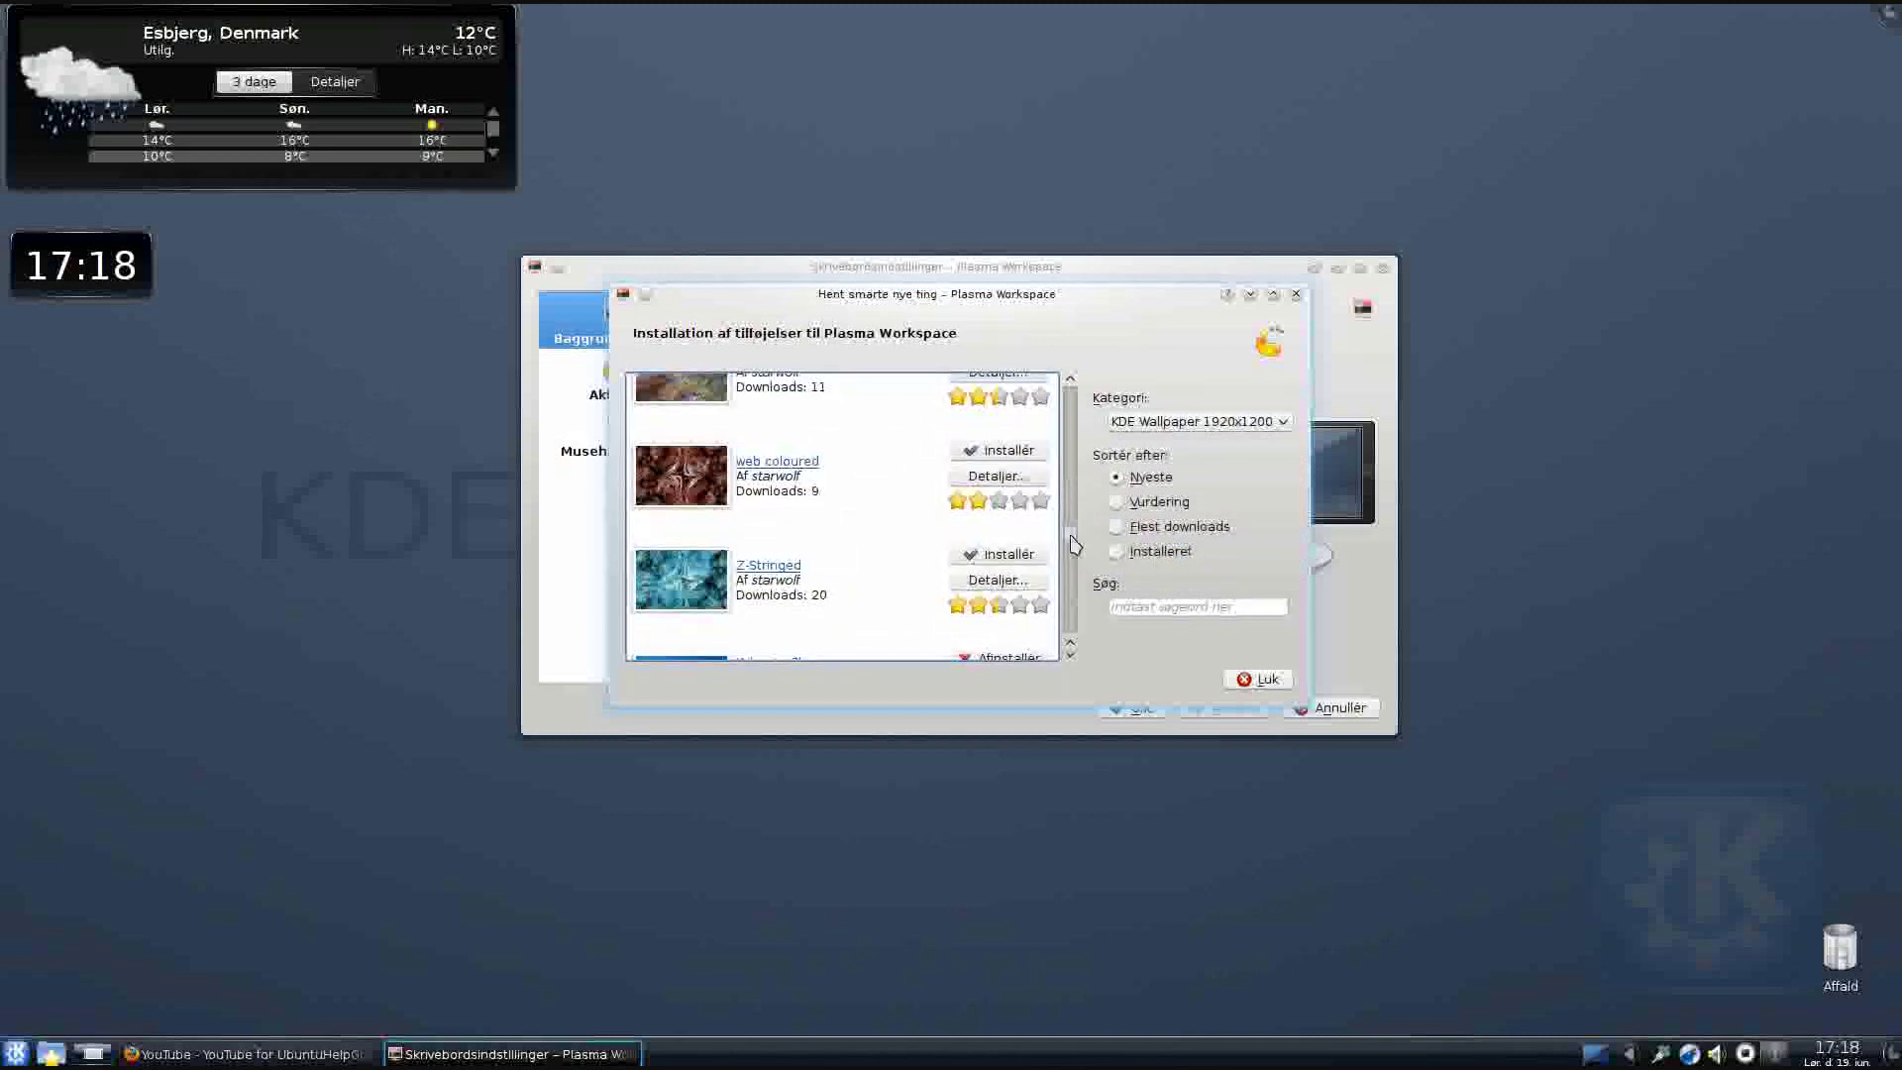
pyautogui.moveTo(1075, 543); pyautogui.dragTo(1072, 644)
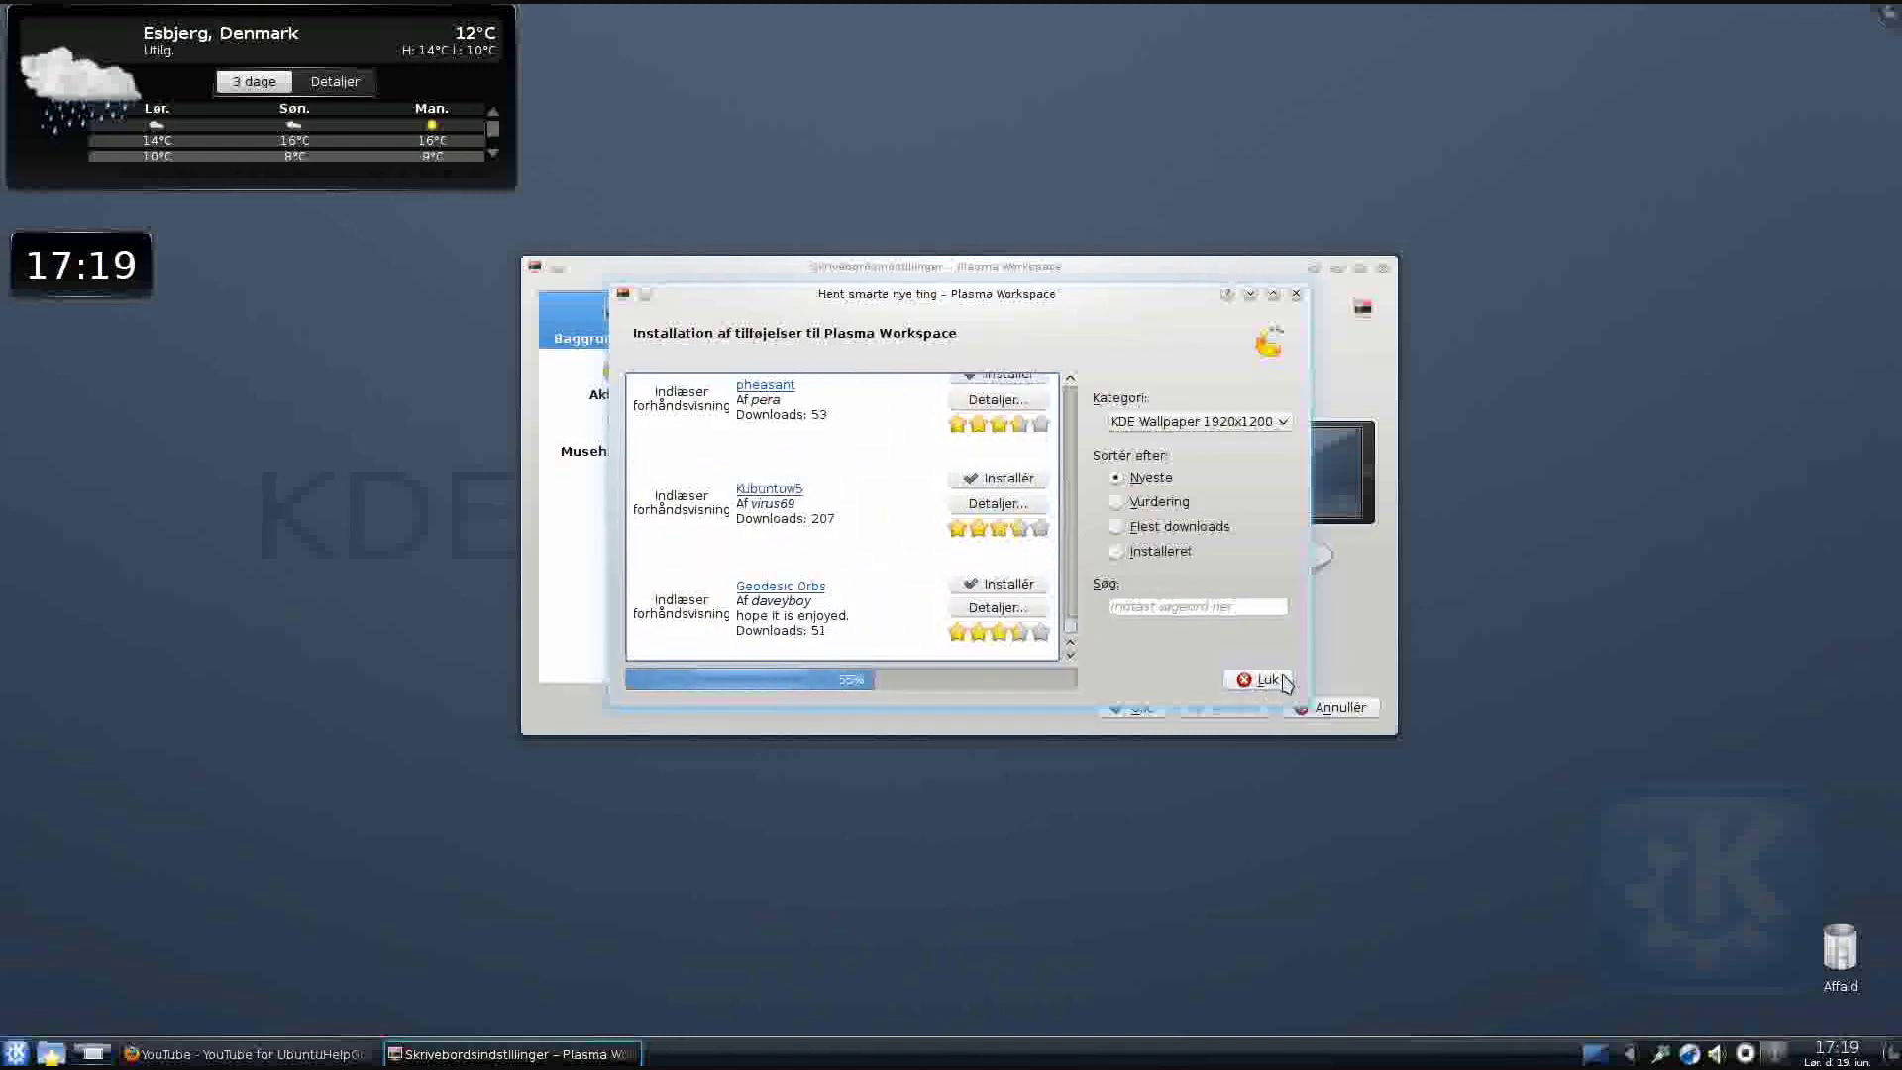
# Dismiss the download dialog and apply the green 121447-woda grun 1920x1200 wallpaper
pyautogui.press('Escape')
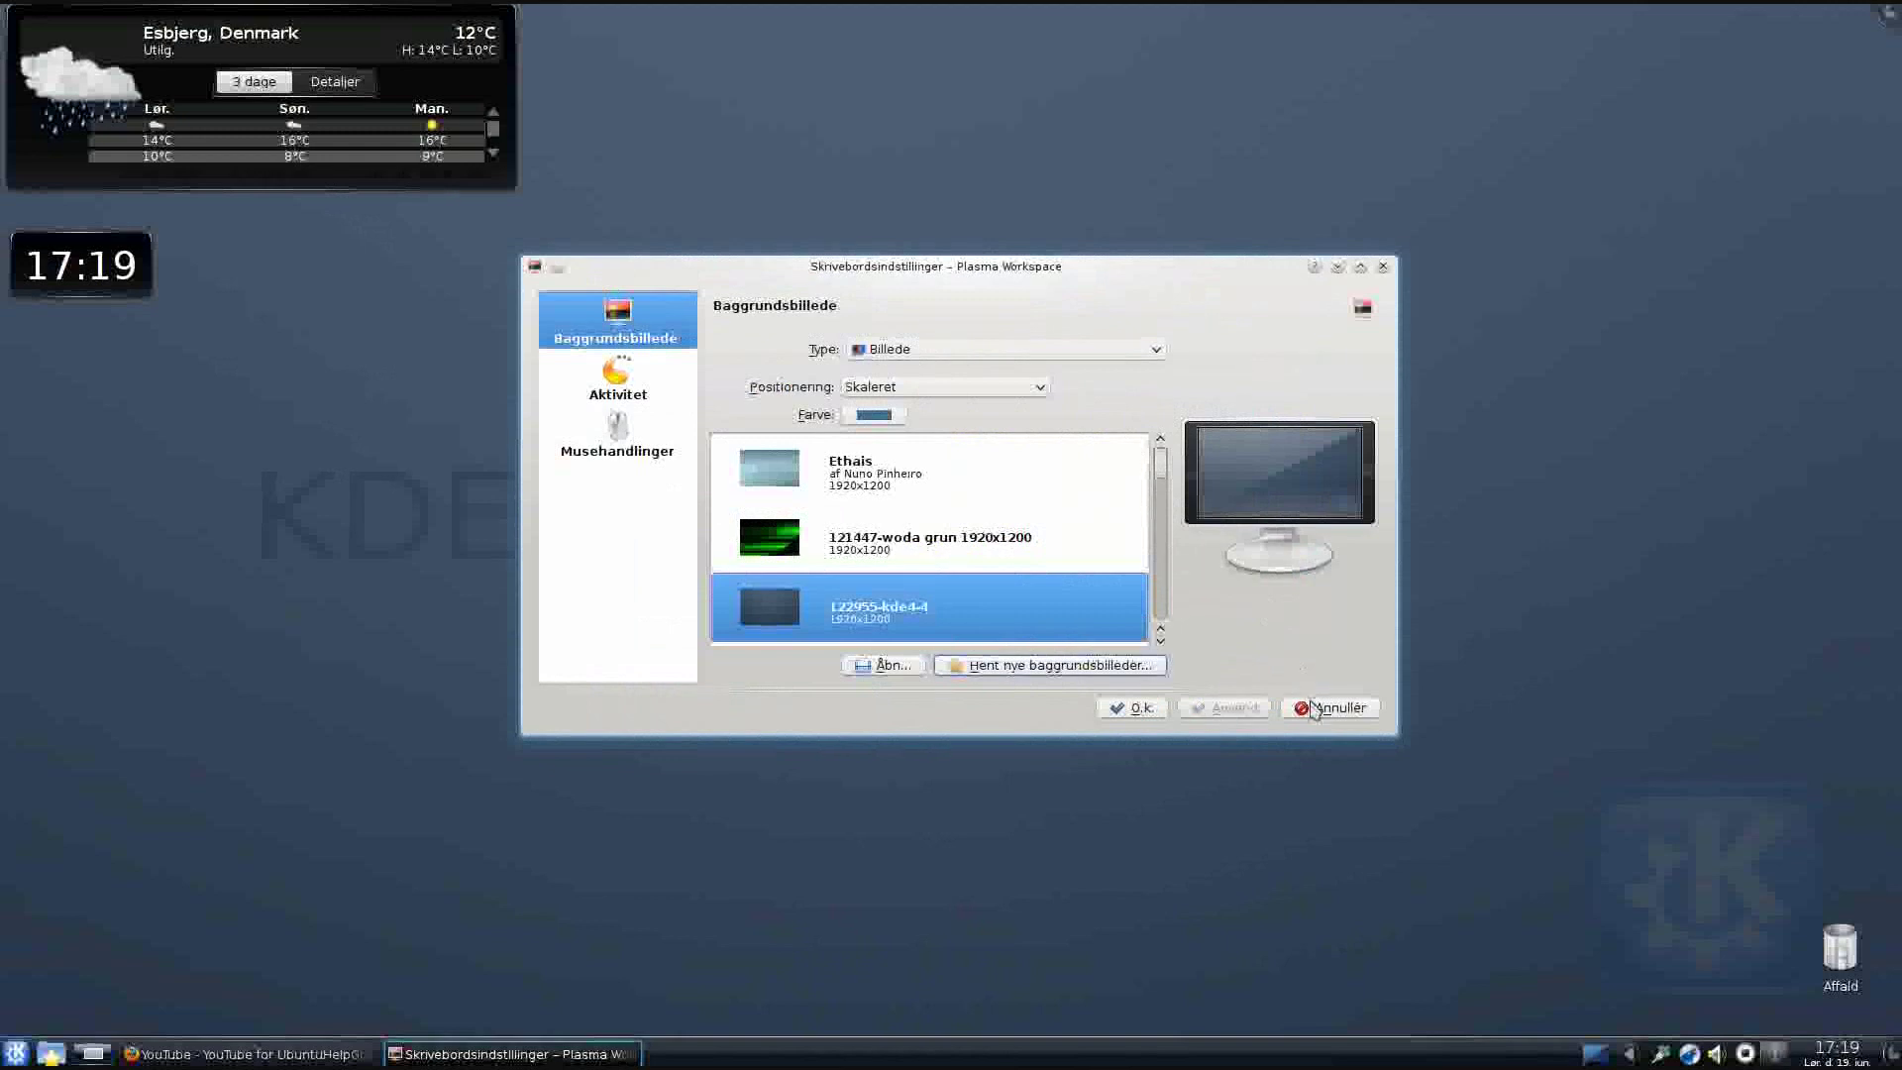
pyautogui.click(941, 540)
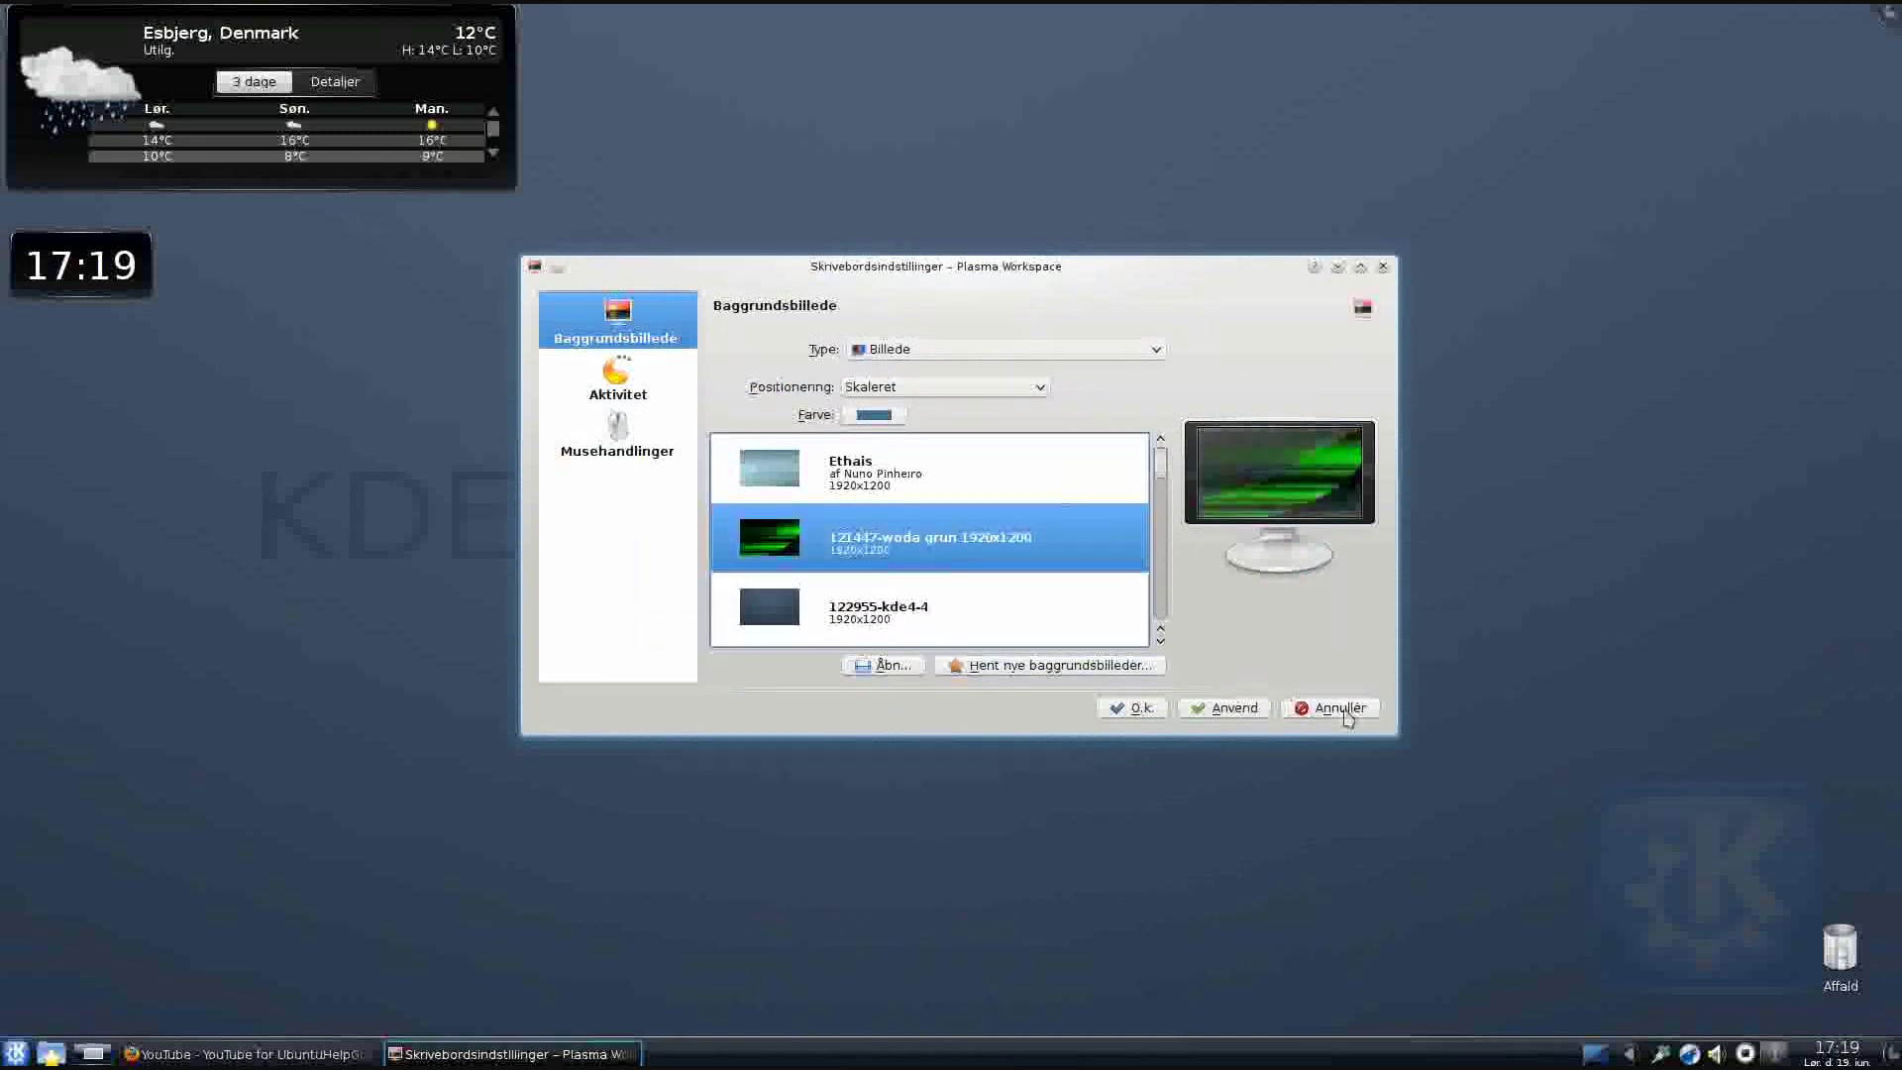
pyautogui.click(1206, 709)
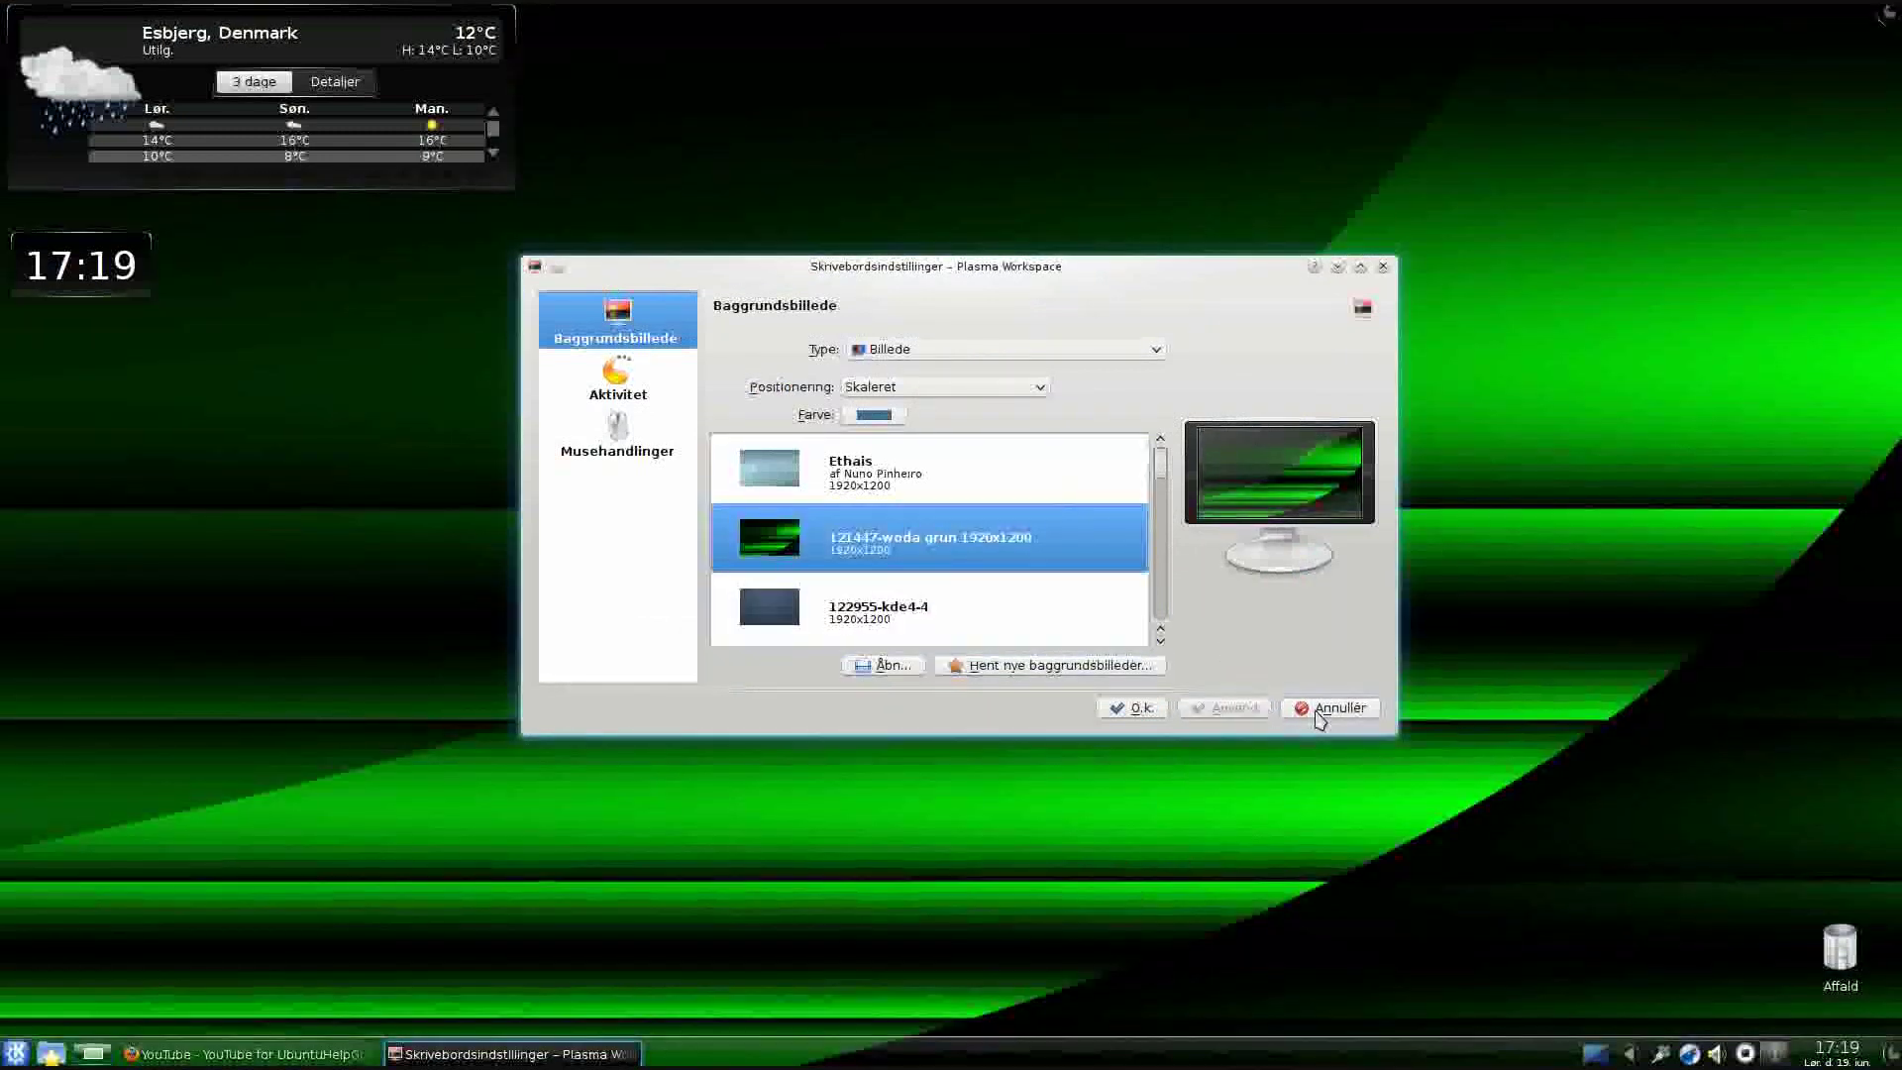